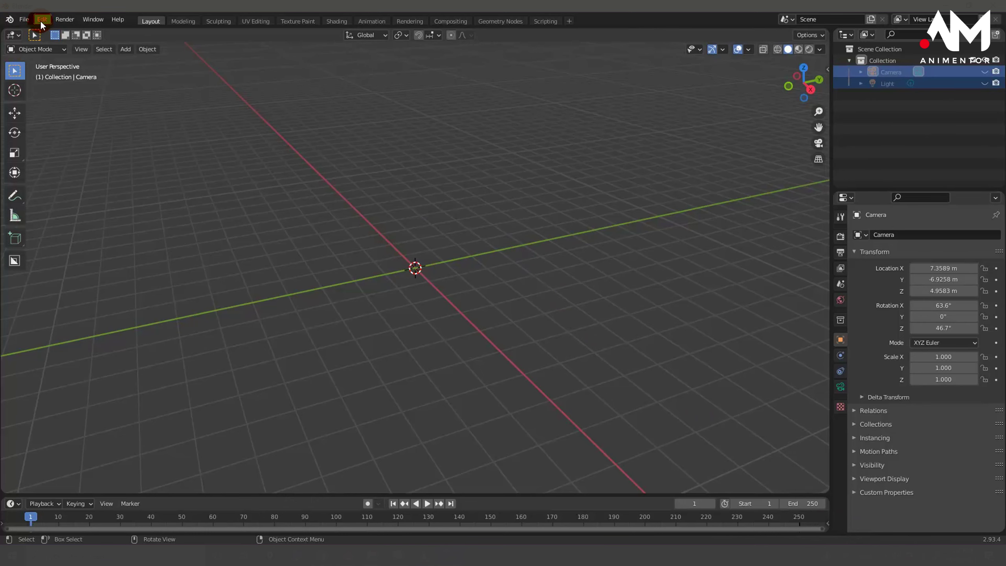
Open the recent project TutorialVideo_Part03_01.blend from the File menu.
{"action": "left_click", "coordinate": [29, 19]}
{"action": "mouse_move", "coordinate": [47, 54]}
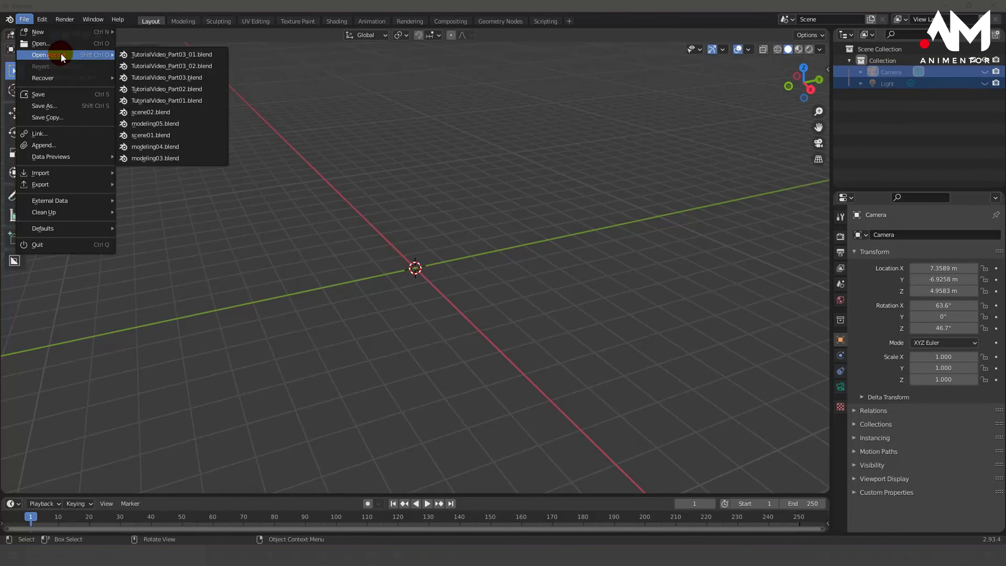
{"action": "left_click", "coordinate": [197, 55]}
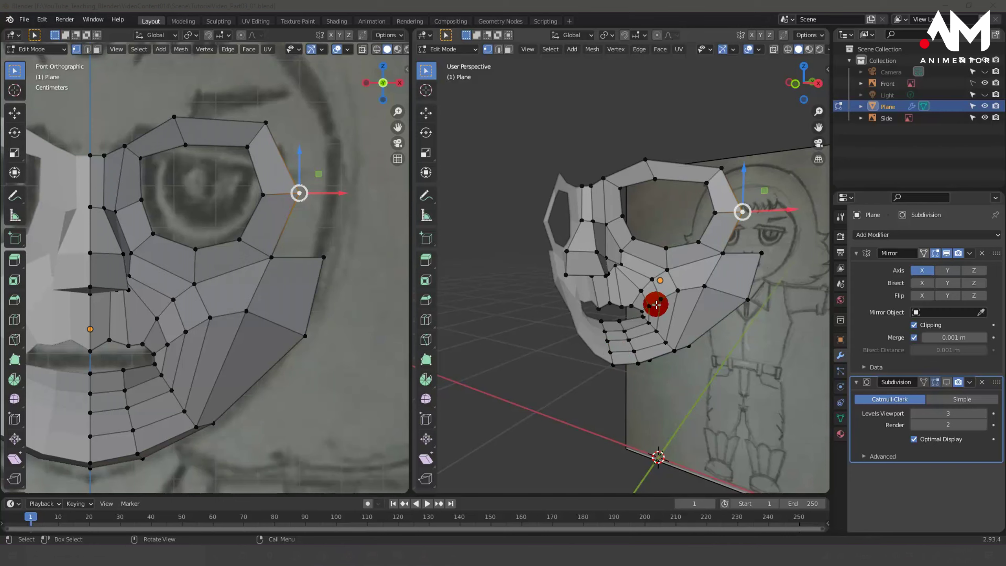
{"action": "mouse_move", "coordinate": [653, 298]}
{"action": "middle_mouse_down"}
{"action": "mouse_move", "coordinate": [675, 293]}
{"action": "mouse_move", "coordinate": [675, 304]}
{"action": "mouse_move", "coordinate": [662, 299]}
{"action": "mouse_move", "coordinate": [674, 301]}
{"action": "mouse_move", "coordinate": [669, 310]}
{"action": "mouse_move", "coordinate": [664, 297]}
{"action": "middle_mouse_up"}
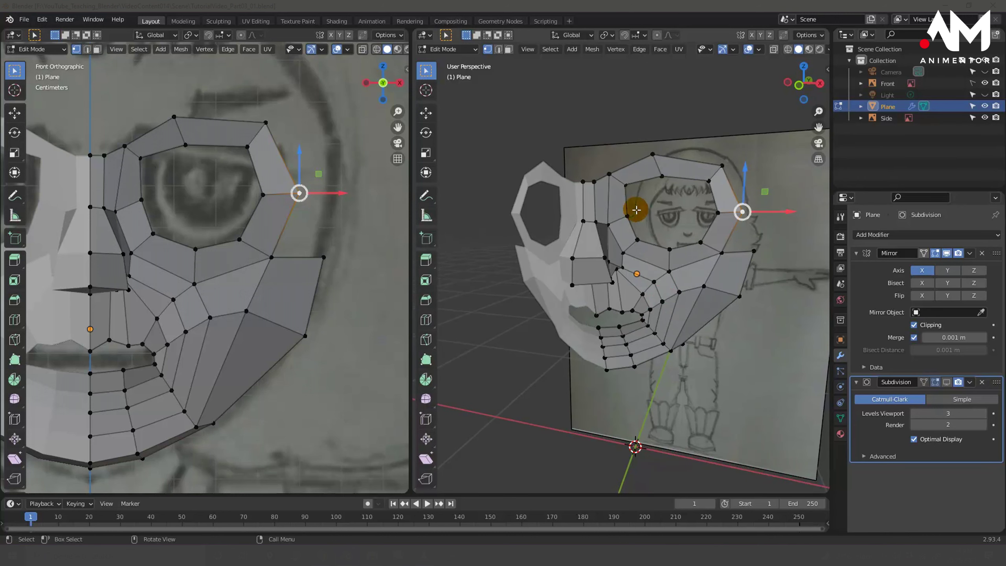
{"action": "left_click", "coordinate": [640, 272]}
{"action": "left_click", "coordinate": [654, 339]}
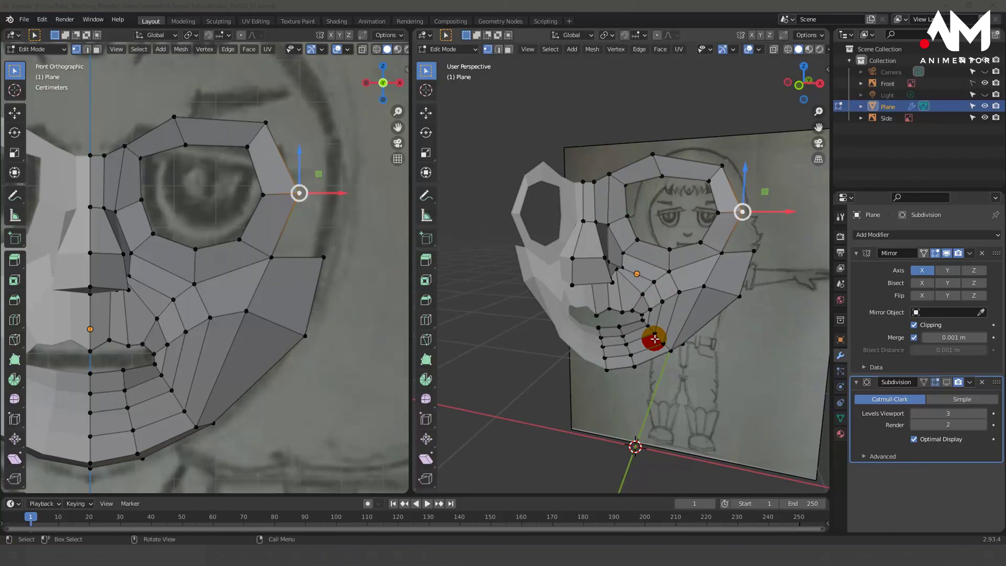
{"action": "left_click", "coordinate": [539, 175]}
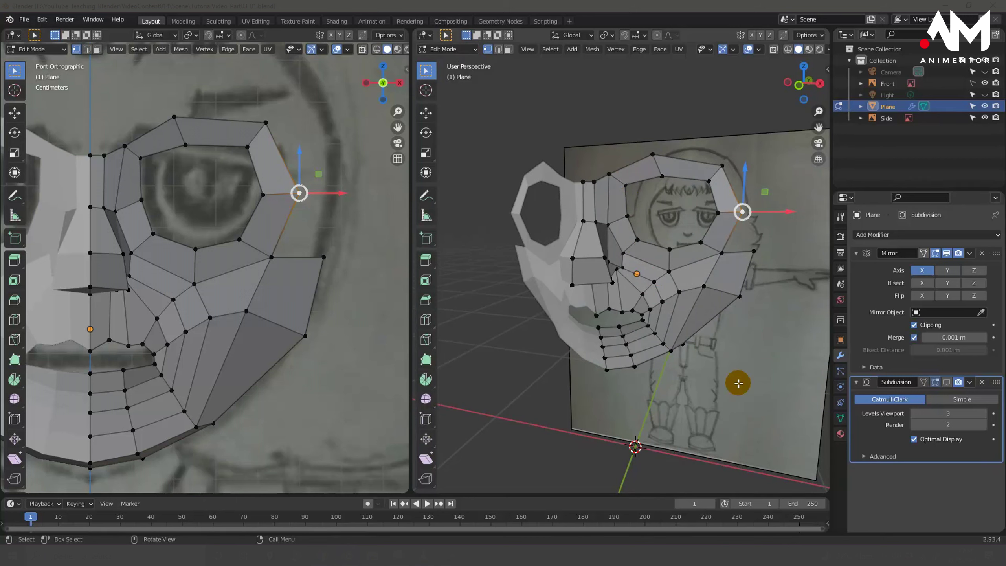
{"action": "left_click", "coordinate": [947, 382]}
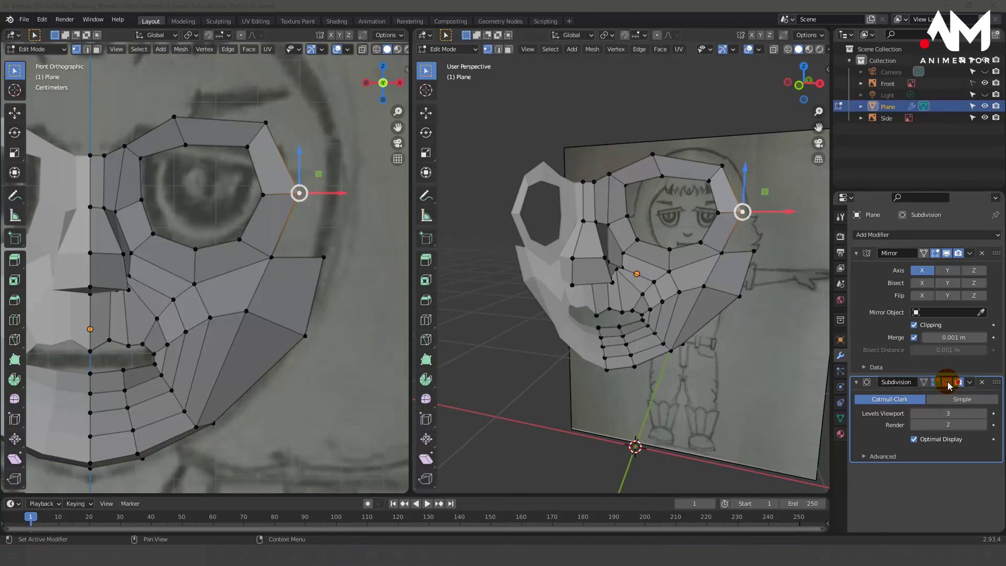
{"action": "left_click", "coordinate": [934, 383]}
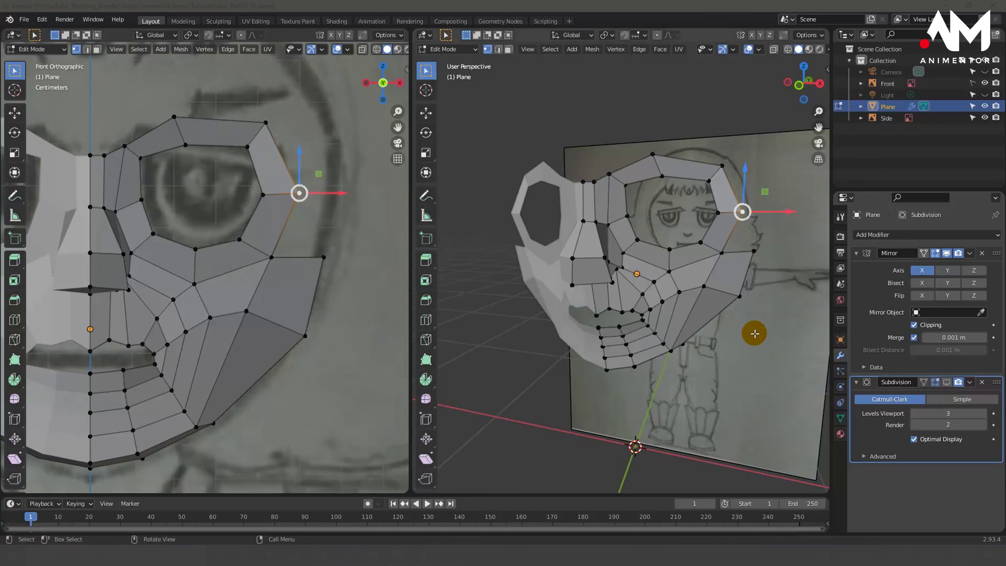
{"action": "middle_click_drag", "start_coordinate": [670, 288], "coordinate": [685, 297]}
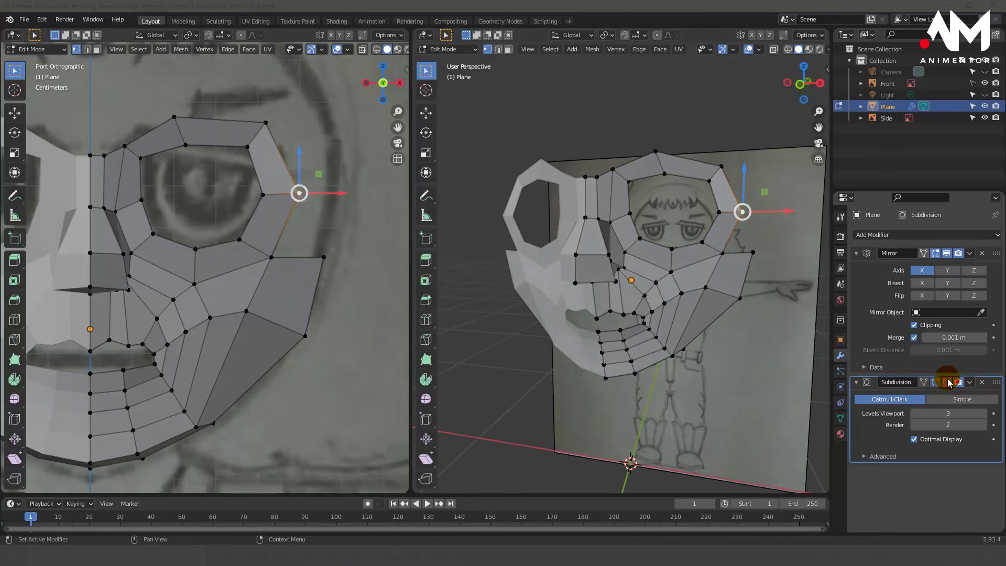
{"action": "left_click", "coordinate": [923, 382]}
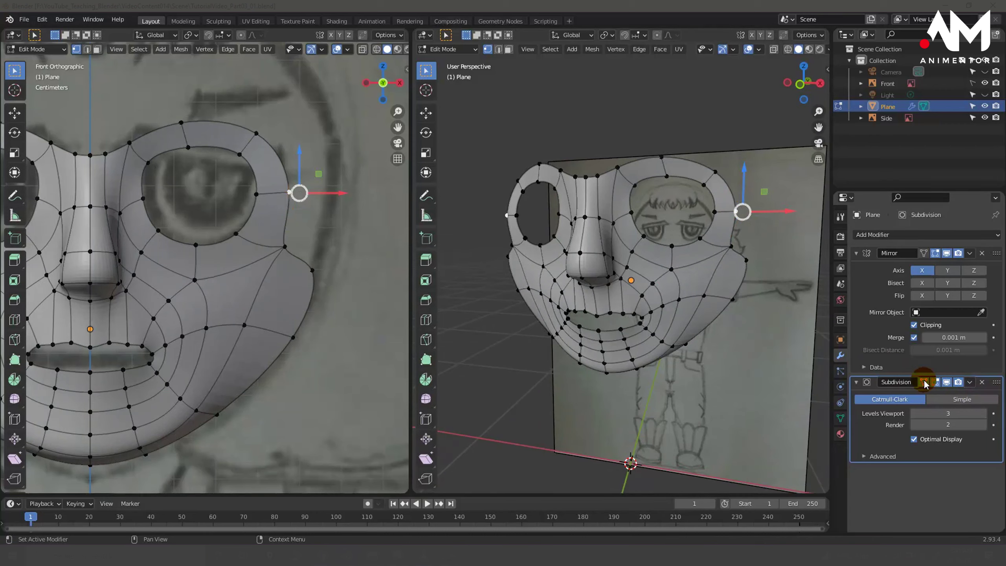
{"action": "left_click", "coordinate": [946, 382]}
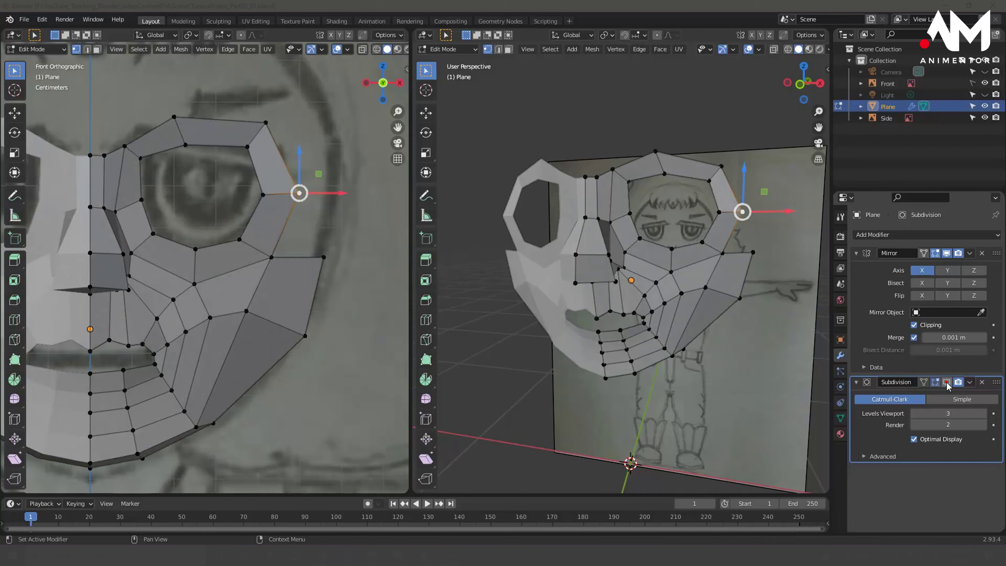
{"action": "middle_click_drag", "start_coordinate": [562, 282], "coordinate": [570, 281]}
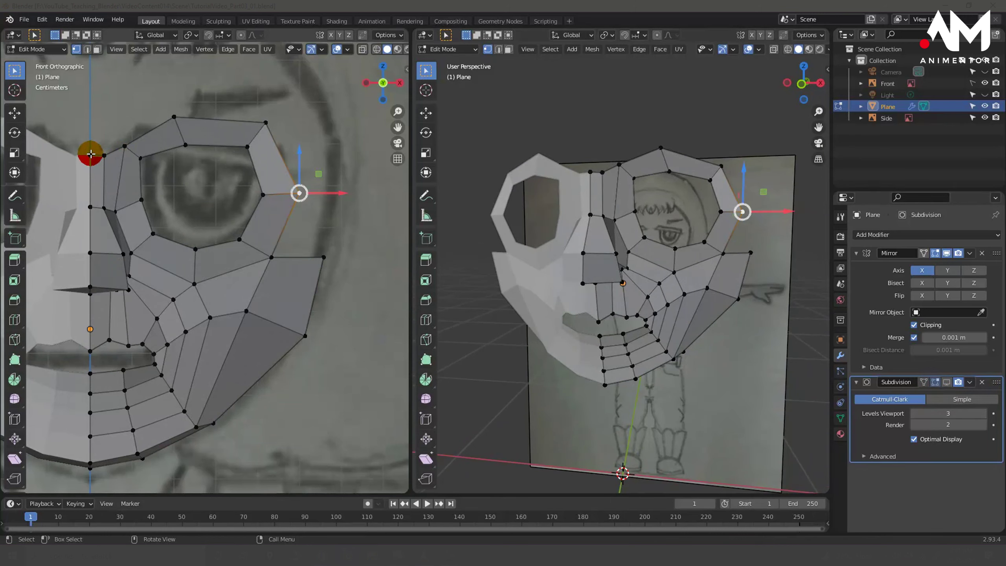
Select the forehead's top-border vertices from the midline to the temple corner and switch to Right Orthographic view.
{"action": "left_click", "coordinate": [105, 154]}
{"action": "left_click", "coordinate": [90, 156]}
{"action": "left_click", "coordinate": [126, 145], "text": "shift"}
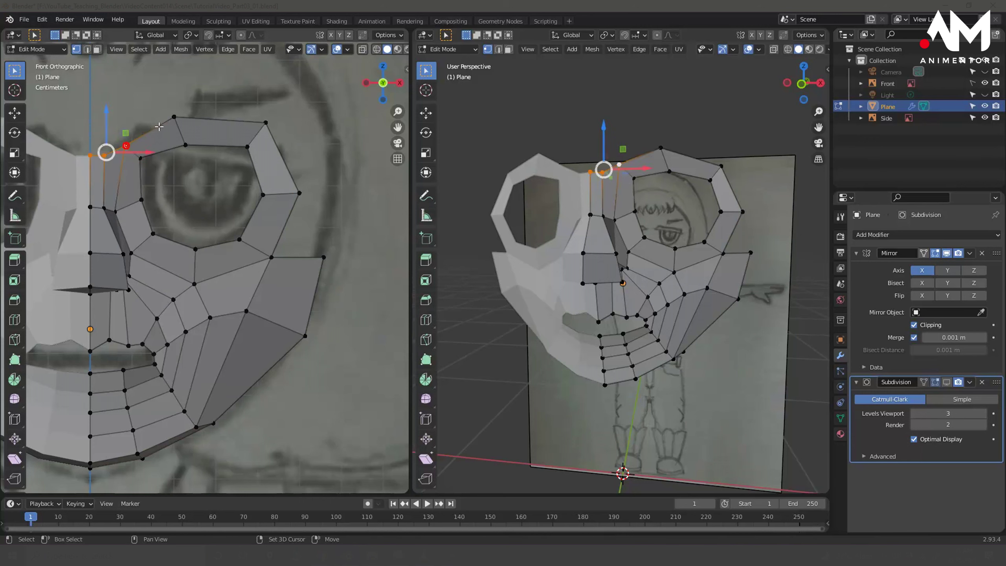
{"action": "left_click", "coordinate": [174, 115], "text": "shift"}
{"action": "left_click", "coordinate": [265, 122], "text": "shift"}
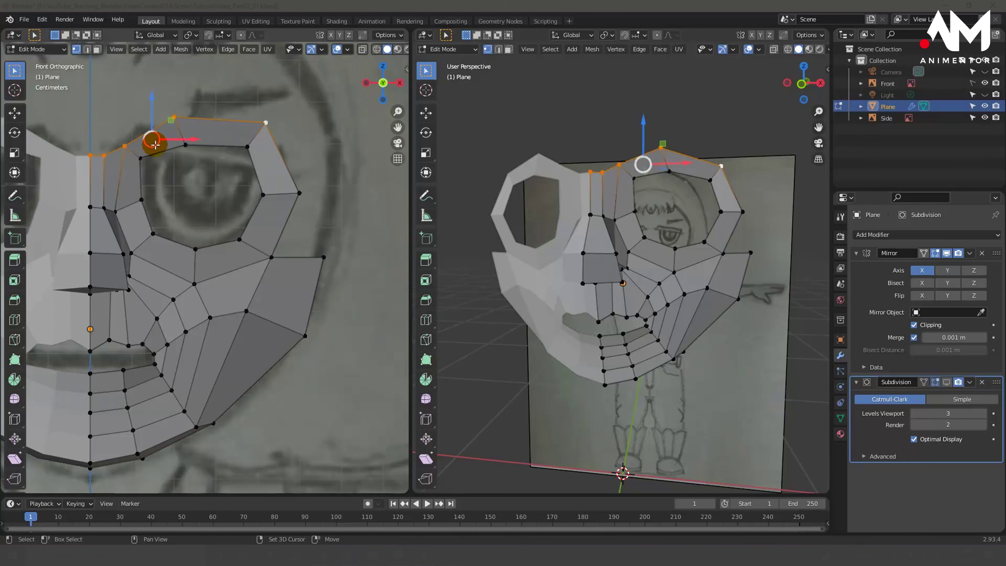
{"action": "left_click", "coordinate": [101, 157]}
{"action": "left_click", "coordinate": [103, 156]}
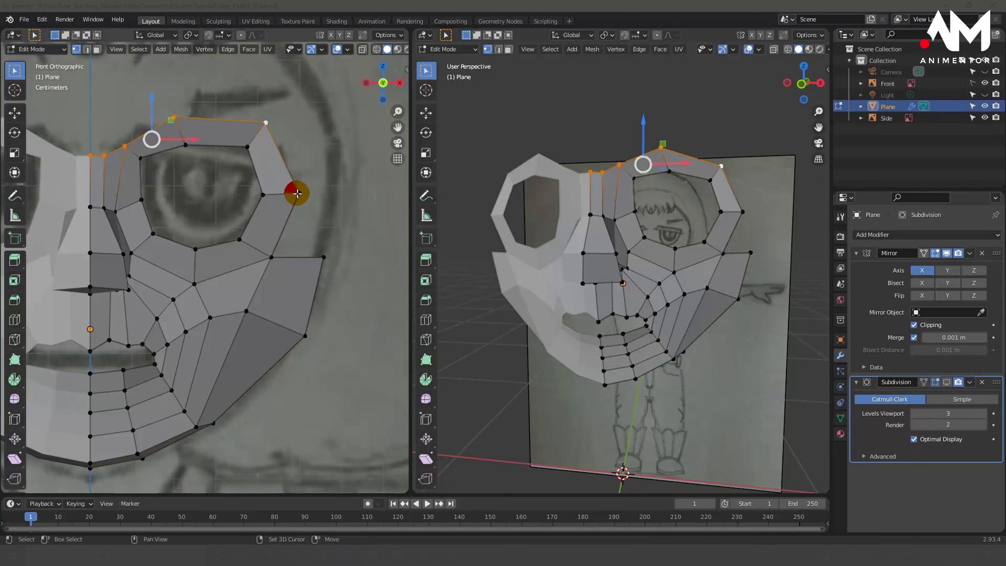
{"action": "left_click", "coordinate": [293, 191], "text": "shift"}
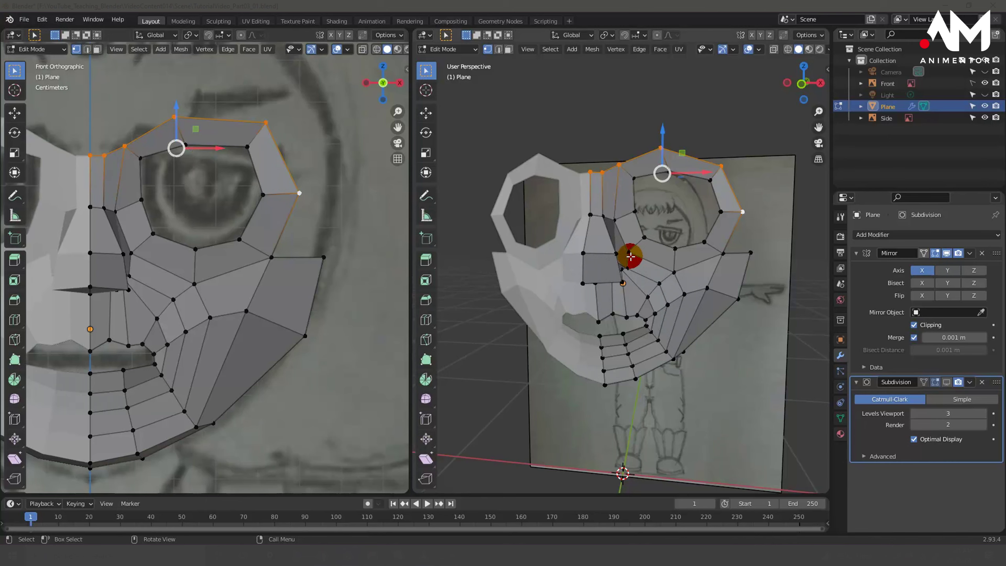
{"action": "key", "text": "KP_3"}
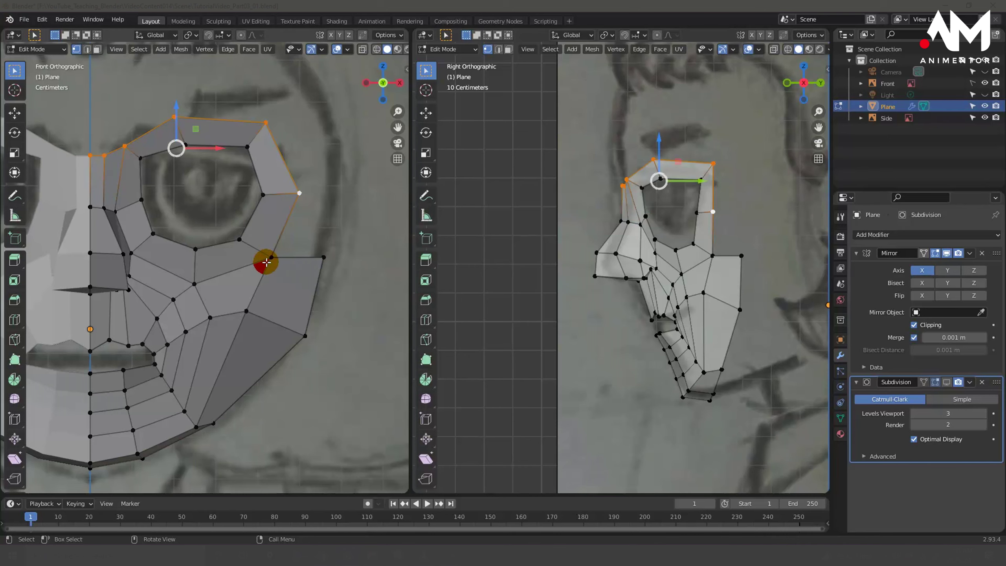
Raise the forehead's top edge straight up along Z, then shift it back along Y to match the side sketch.
{"action": "middle_click_drag", "start_coordinate": [240, 248], "coordinate": [304, 279], "text": "shift"}
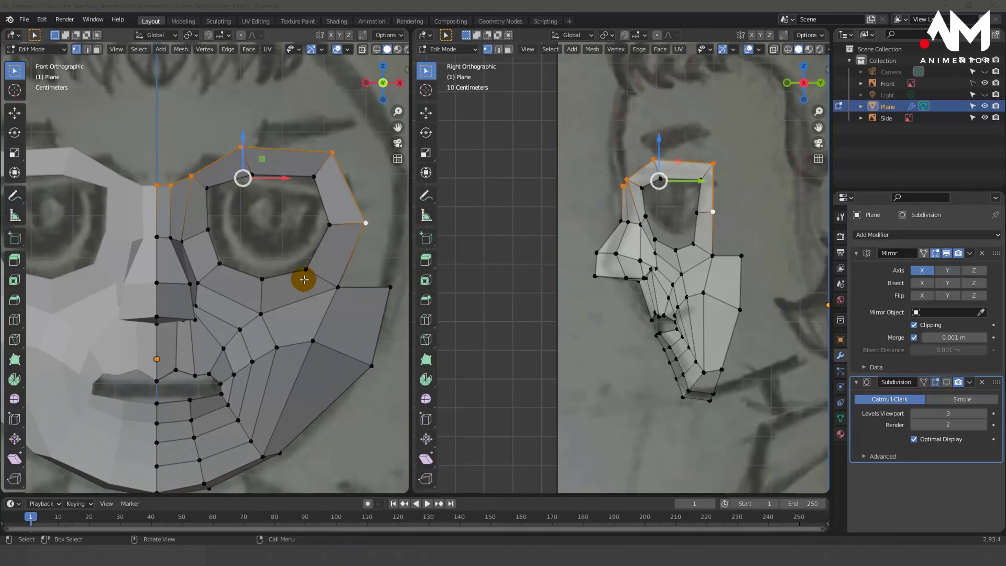
{"action": "key", "text": "g"}
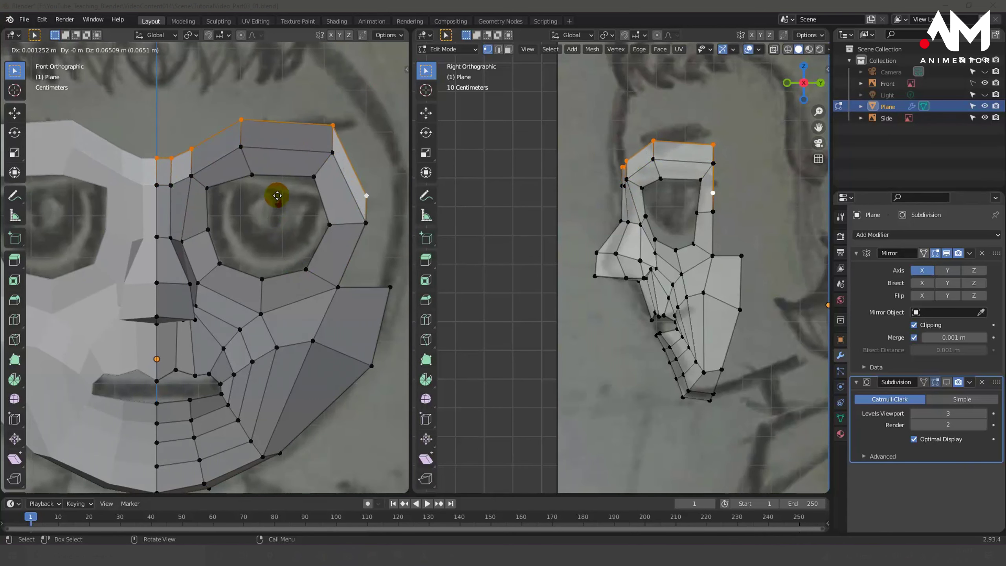
{"action": "key", "text": "z"}
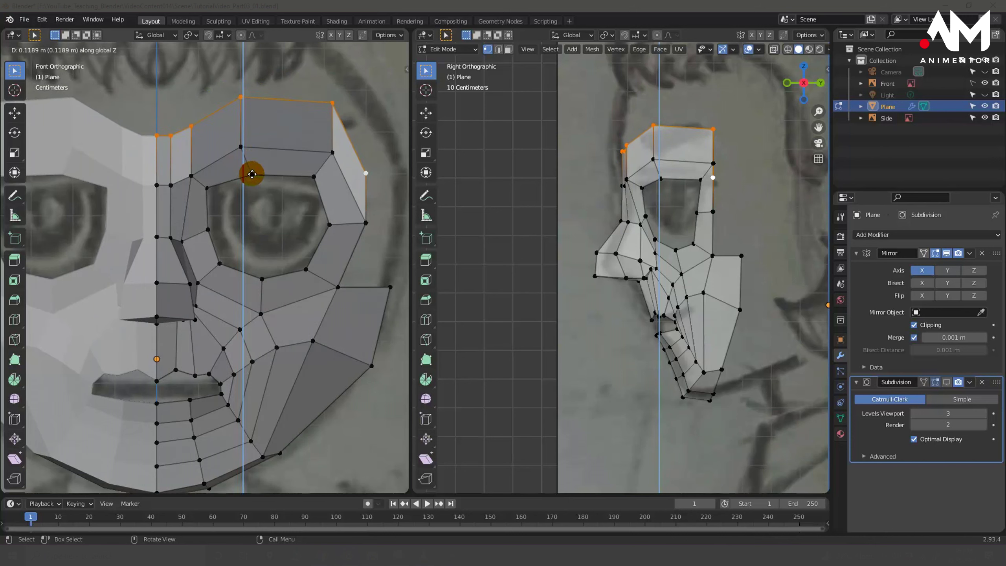
{"action": "left_click", "coordinate": [252, 174]}
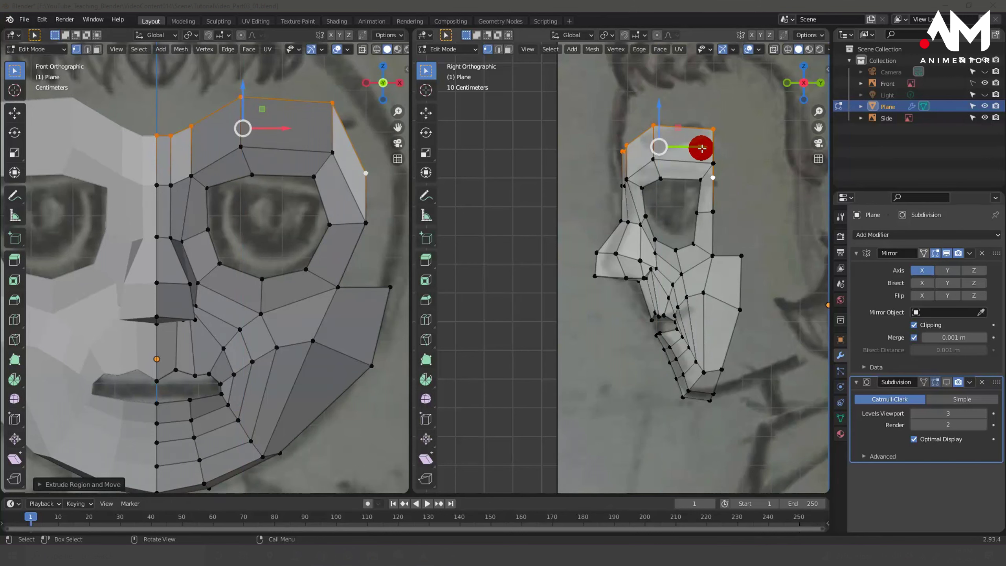
{"action": "left_click_drag", "start_coordinate": [700, 148], "coordinate": [693, 148]}
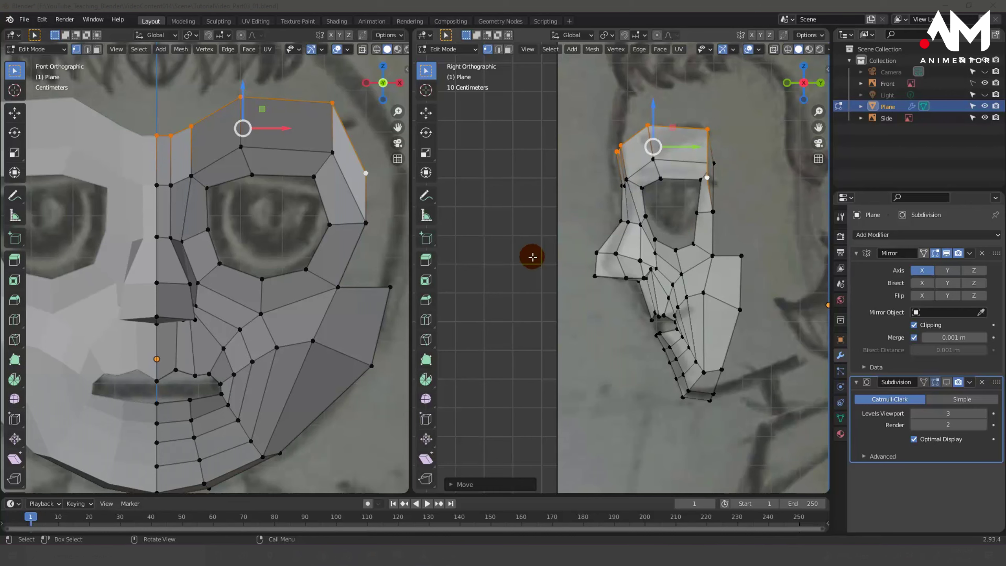
{"action": "mouse_move", "coordinate": [701, 225]}
{"action": "middle_mouse_down"}
{"action": "mouse_move", "coordinate": [735, 229]}
{"action": "mouse_move", "coordinate": [730, 241]}
{"action": "mouse_move", "coordinate": [749, 186]}
{"action": "middle_mouse_up"}
{"action": "left_click", "coordinate": [755, 172]}
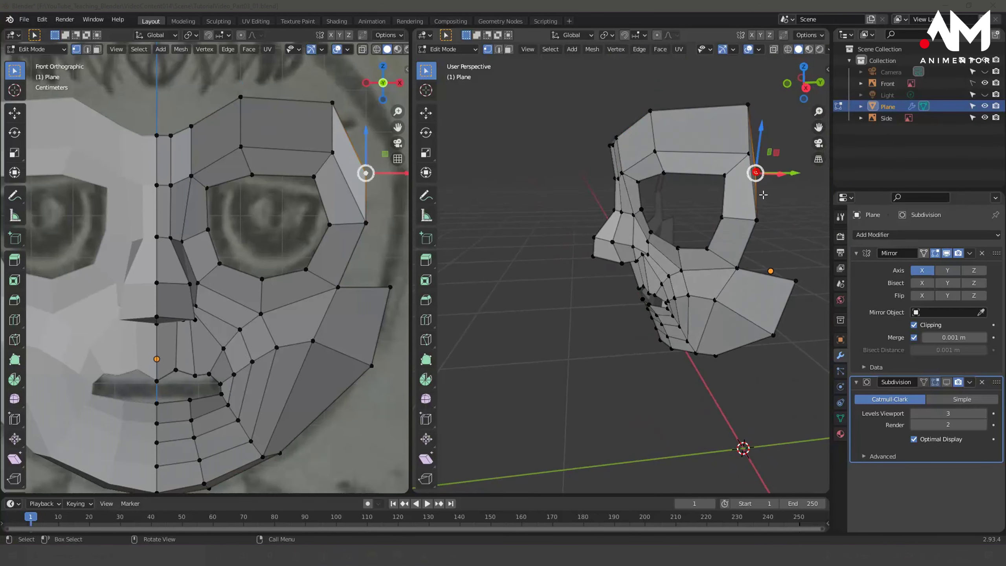
Pull the temple corner vertex back along Y to follow the side sketch.
{"action": "key", "text": "KP_3"}
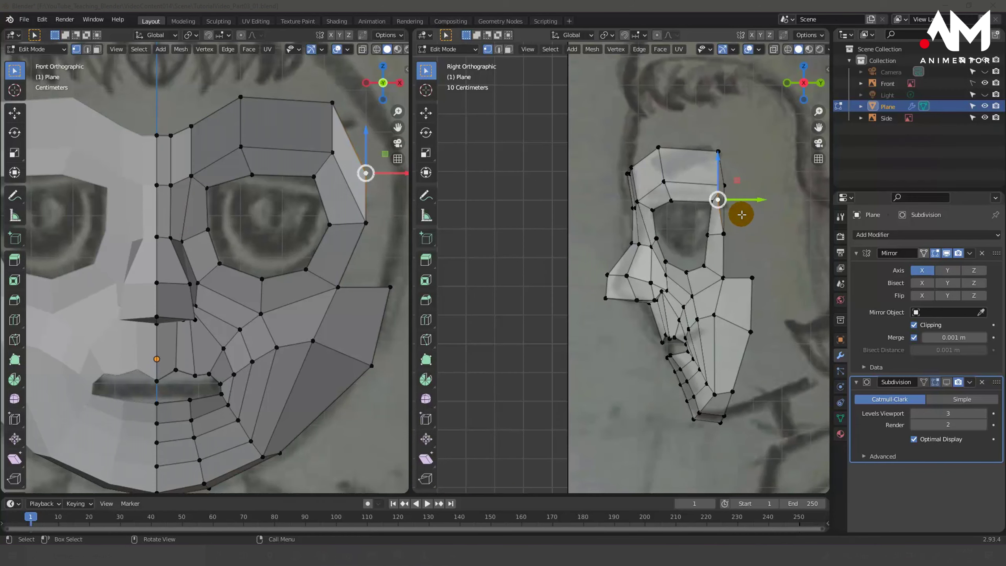
{"action": "mouse_move", "coordinate": [739, 214]}
{"action": "middle_mouse_down"}
{"action": "mouse_move", "coordinate": [737, 247]}
{"action": "mouse_move", "coordinate": [636, 270]}
{"action": "mouse_move", "coordinate": [638, 288]}
{"action": "mouse_move", "coordinate": [618, 283]}
{"action": "mouse_move", "coordinate": [591, 228]}
{"action": "middle_mouse_up"}
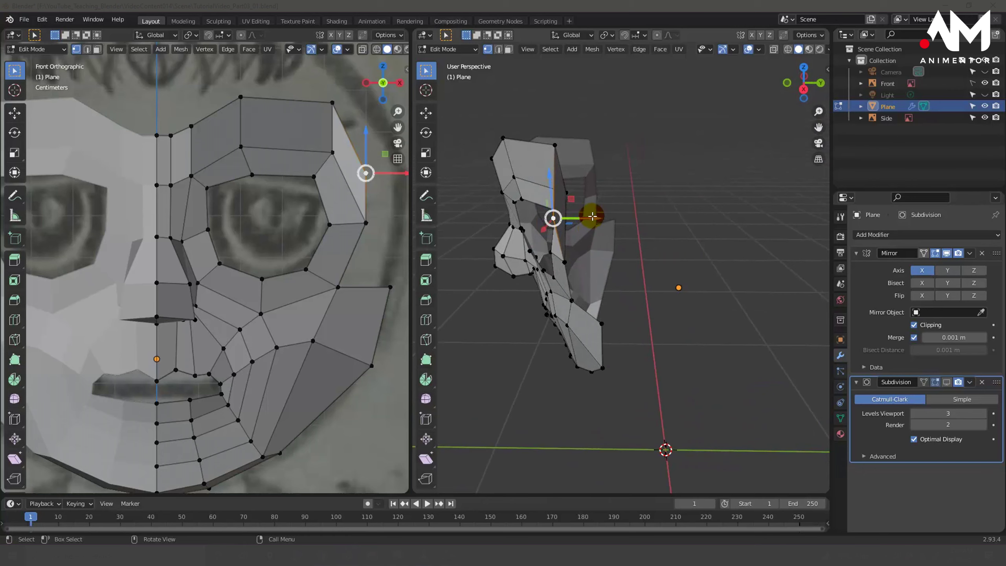
{"action": "left_click_drag", "start_coordinate": [592, 216], "coordinate": [636, 213]}
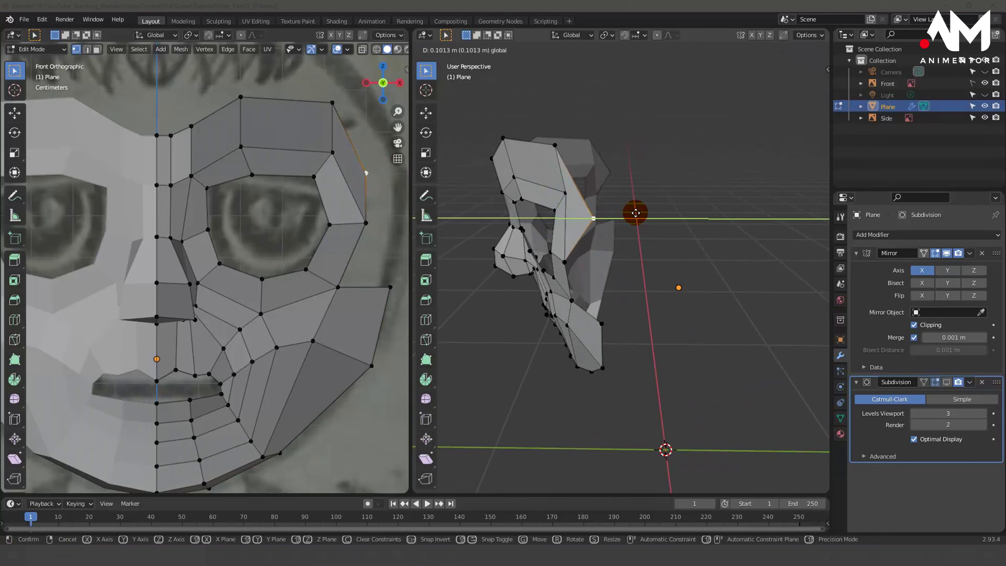
{"action": "left_click_drag", "start_coordinate": [641, 212], "coordinate": [613, 236]}
{"action": "mouse_move", "coordinate": [613, 236]}
{"action": "middle_mouse_down"}
{"action": "mouse_move", "coordinate": [665, 202]}
{"action": "mouse_move", "coordinate": [609, 234]}
{"action": "mouse_move", "coordinate": [664, 227]}
{"action": "mouse_move", "coordinate": [620, 218]}
{"action": "mouse_move", "coordinate": [541, 254]}
{"action": "middle_mouse_up"}
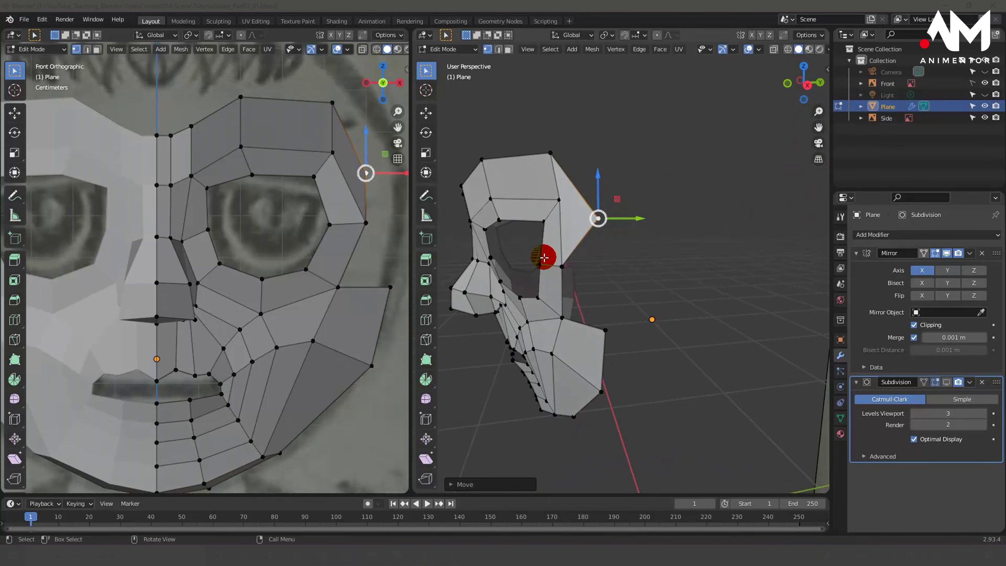
{"action": "mouse_move", "coordinate": [692, 397]}
{"action": "middle_mouse_down"}
{"action": "mouse_move", "coordinate": [678, 342]}
{"action": "mouse_move", "coordinate": [653, 330]}
{"action": "mouse_move", "coordinate": [669, 346]}
{"action": "mouse_move", "coordinate": [719, 335]}
{"action": "mouse_move", "coordinate": [701, 356]}
{"action": "mouse_move", "coordinate": [709, 326]}
{"action": "mouse_move", "coordinate": [666, 343]}
{"action": "mouse_move", "coordinate": [616, 238]}
{"action": "mouse_move", "coordinate": [669, 259]}
{"action": "mouse_move", "coordinate": [601, 229]}
{"action": "middle_mouse_up"}
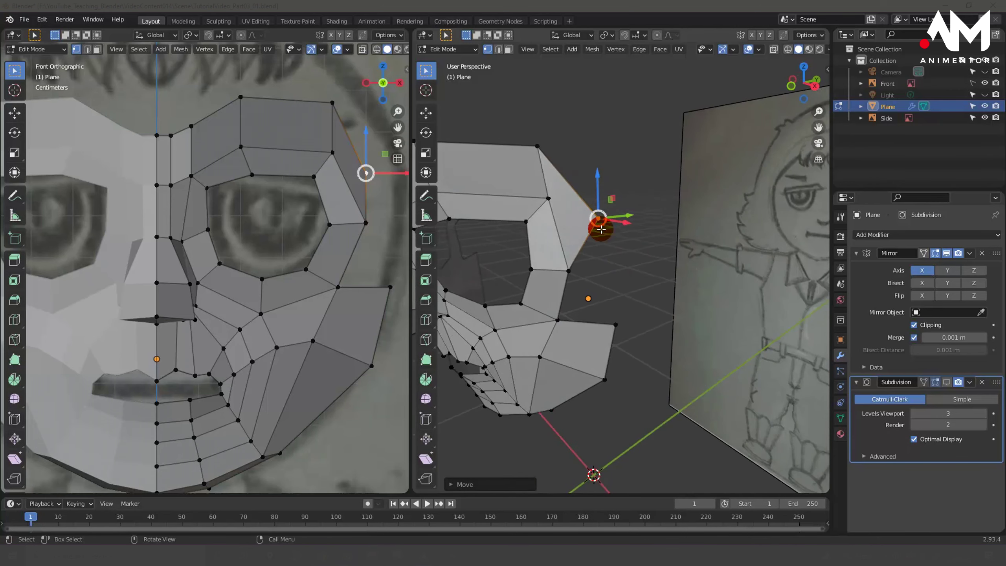
{"action": "mouse_move", "coordinate": [548, 196]}
{"action": "middle_mouse_down"}
{"action": "mouse_move", "coordinate": [514, 281]}
{"action": "mouse_move", "coordinate": [589, 208]}
{"action": "mouse_move", "coordinate": [601, 242]}
{"action": "mouse_move", "coordinate": [649, 214]}
{"action": "mouse_move", "coordinate": [654, 231]}
{"action": "mouse_move", "coordinate": [633, 207]}
{"action": "middle_mouse_up"}
{"action": "key", "text": "g"}
{"action": "key", "text": "y"}
{"action": "left_click", "coordinate": [572, 204]}
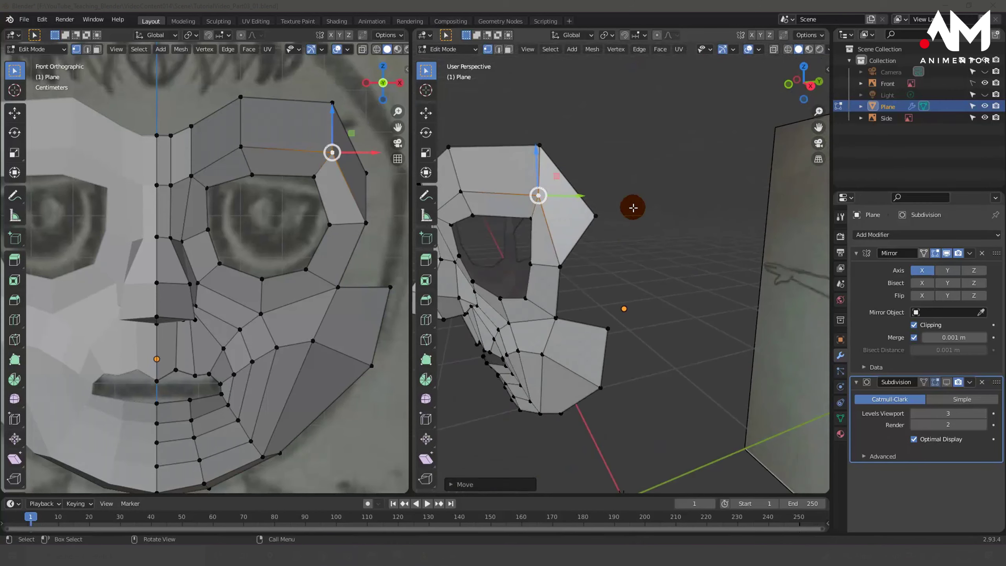
Raise the outer brow vertex and lower the top brow vertices onto the front sketch.
{"action": "mouse_move", "coordinate": [588, 263]}
{"action": "middle_mouse_down"}
{"action": "mouse_move", "coordinate": [696, 259]}
{"action": "mouse_move", "coordinate": [688, 255]}
{"action": "middle_mouse_up"}
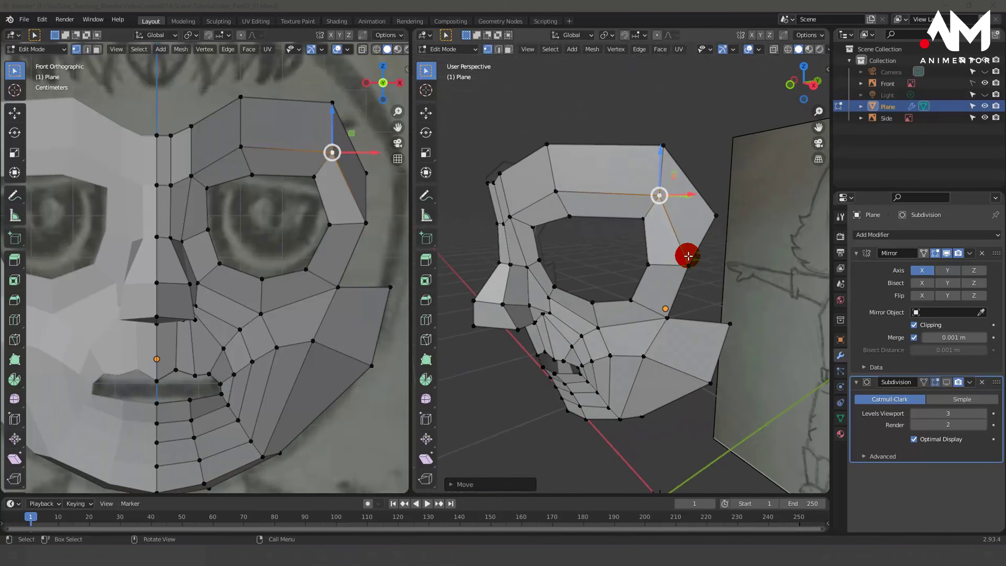
{"action": "left_click", "coordinate": [366, 172]}
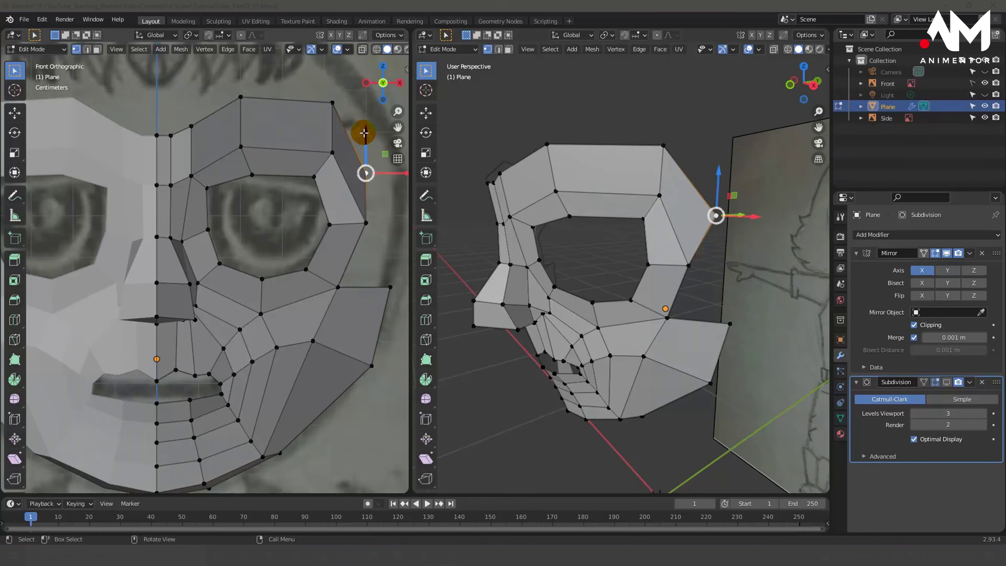
{"action": "left_click_drag", "start_coordinate": [364, 133], "coordinate": [368, 95]}
{"action": "left_click", "coordinate": [370, 92]}
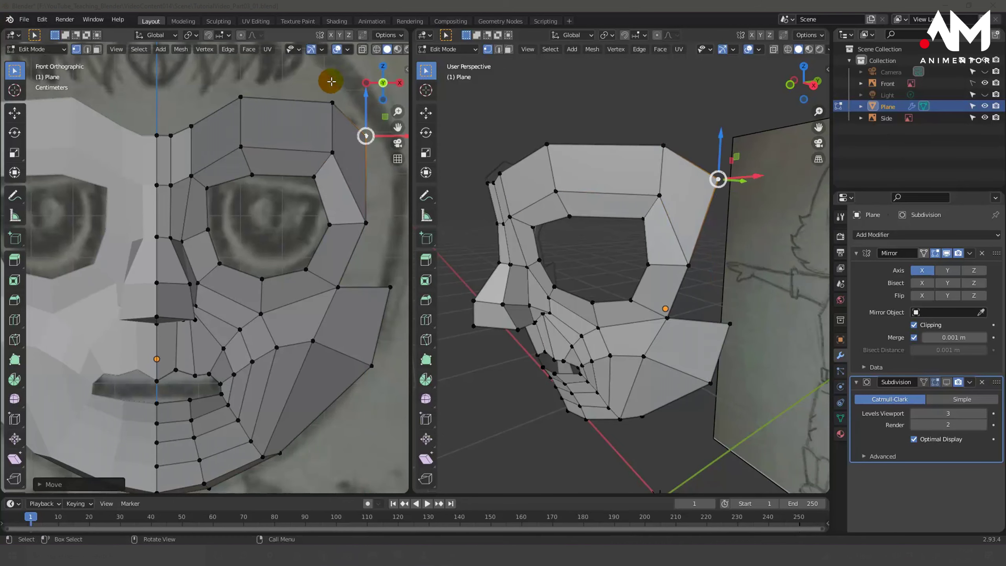
{"action": "left_click", "coordinate": [332, 102]}
{"action": "left_click_drag", "start_coordinate": [332, 66], "coordinate": [333, 81]}
{"action": "left_click", "coordinate": [243, 96]}
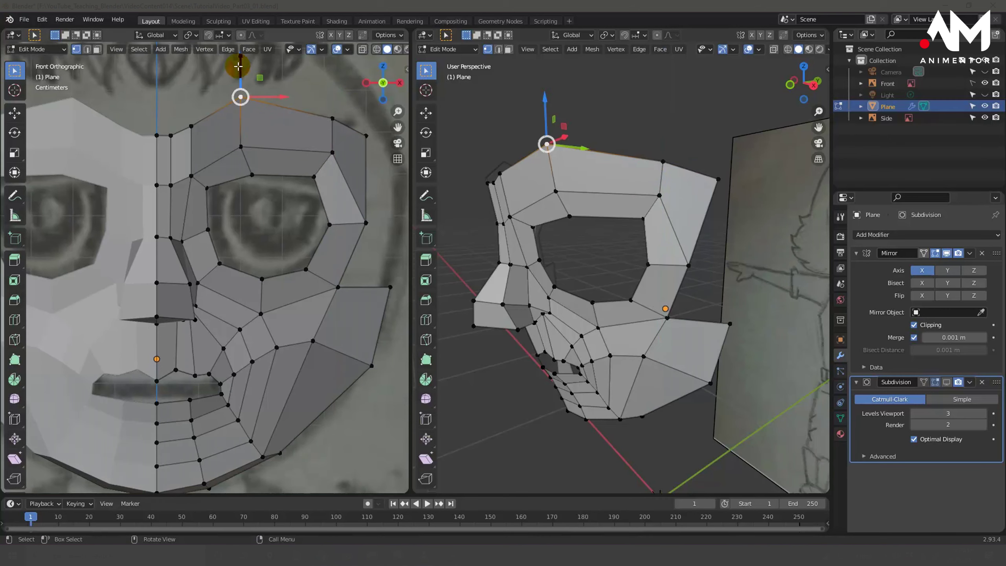
{"action": "left_click_drag", "start_coordinate": [240, 66], "coordinate": [241, 83]}
{"action": "left_click", "coordinate": [378, 128]}
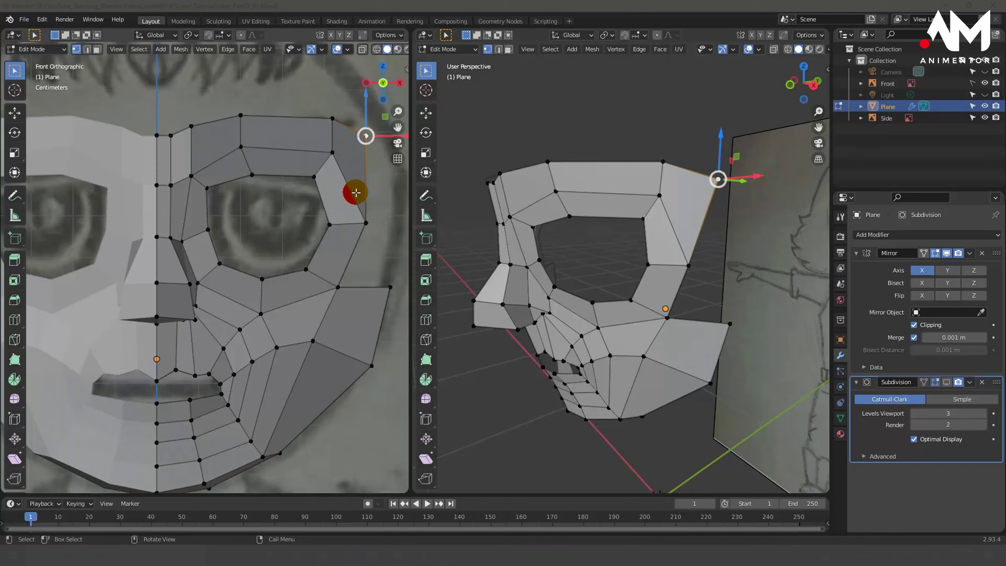
{"action": "middle_click_drag", "start_coordinate": [356, 192], "coordinate": [267, 208], "text": "shift"}
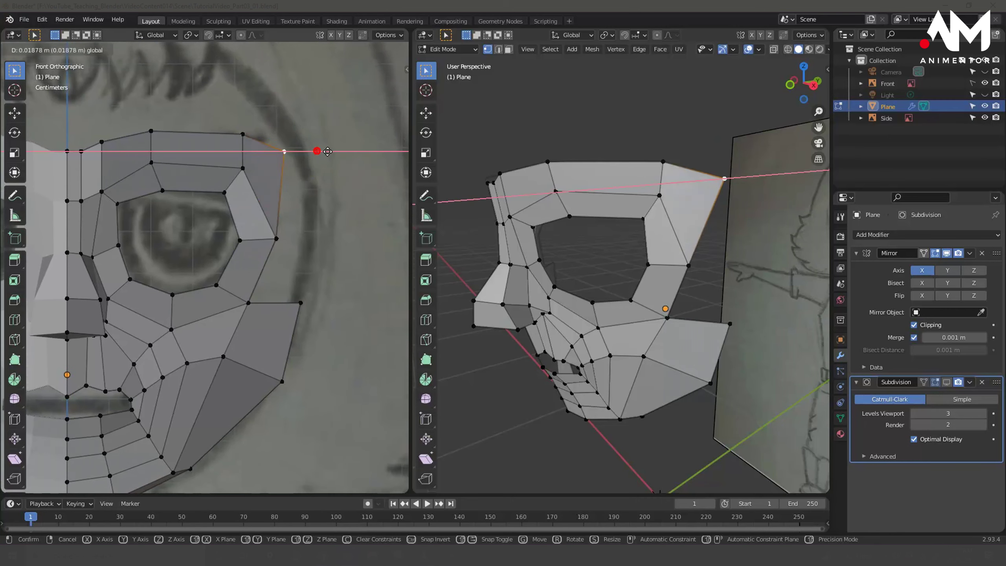
Slide the top-edge brow vertices horizontally along X to straighten the brow row.
{"action": "left_click_drag", "start_coordinate": [317, 151], "coordinate": [348, 152]}
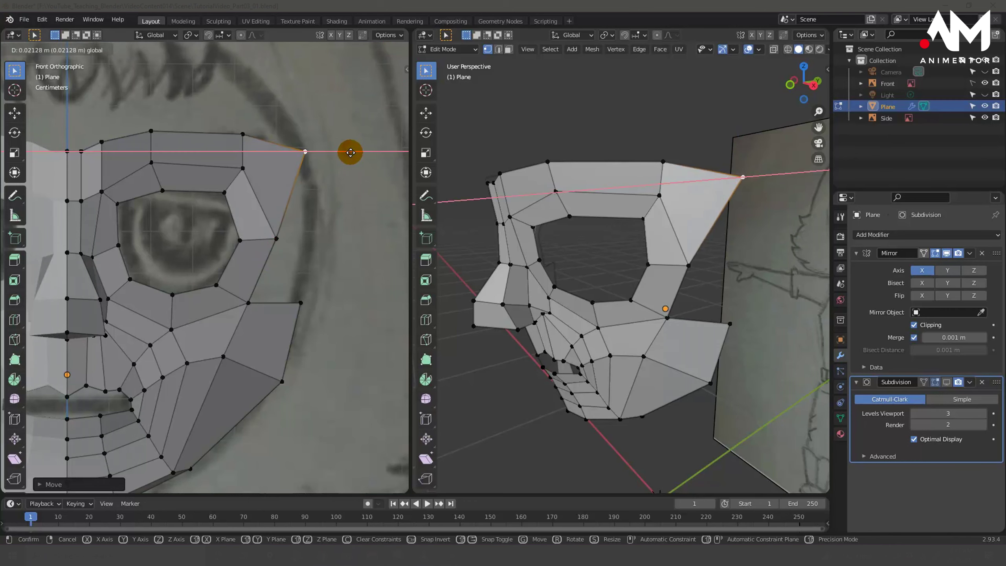
{"action": "left_click", "coordinate": [350, 153]}
{"action": "left_click", "coordinate": [242, 136]}
{"action": "key", "text": "g"}
{"action": "key", "text": "x"}
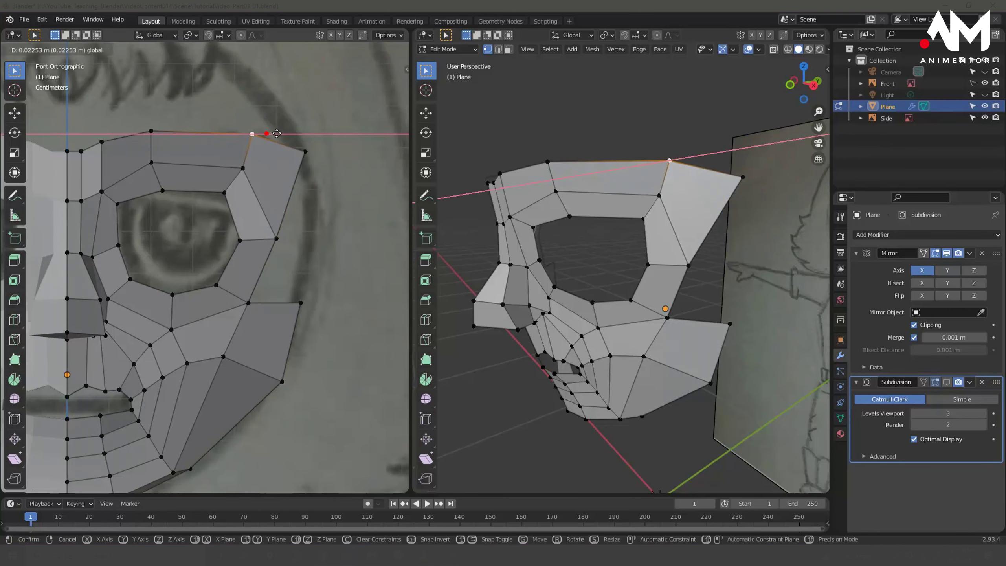
{"action": "left_click", "coordinate": [274, 132]}
{"action": "left_click", "coordinate": [152, 130]}
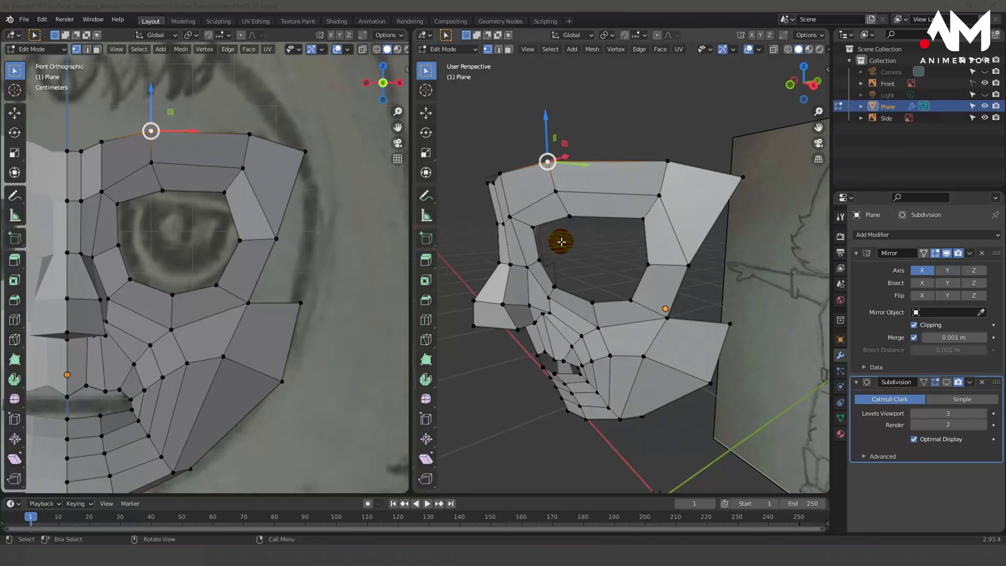
Shift one top-edge vertex back along Y in perspective to follow the side profile.
{"action": "mouse_move", "coordinate": [554, 241]}
{"action": "middle_mouse_down"}
{"action": "mouse_move", "coordinate": [550, 265]}
{"action": "mouse_move", "coordinate": [644, 169]}
{"action": "middle_mouse_up"}
{"action": "mouse_move", "coordinate": [737, 258]}
{"action": "middle_mouse_down"}
{"action": "mouse_move", "coordinate": [698, 263]}
{"action": "mouse_move", "coordinate": [669, 339]}
{"action": "mouse_move", "coordinate": [654, 308]}
{"action": "mouse_move", "coordinate": [620, 312]}
{"action": "mouse_move", "coordinate": [626, 324]}
{"action": "middle_mouse_up"}
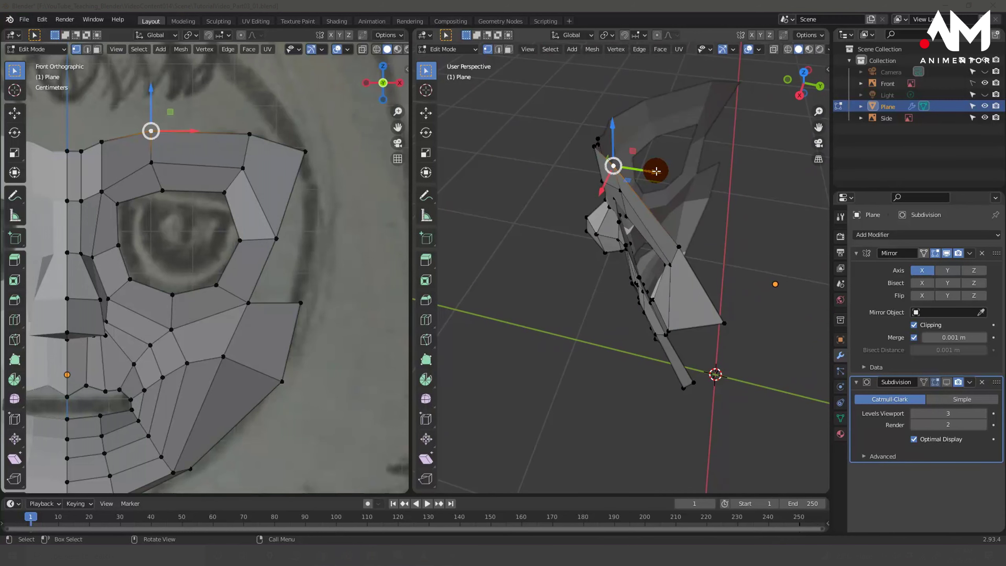
{"action": "mouse_move", "coordinate": [662, 206]}
{"action": "middle_mouse_down"}
{"action": "mouse_move", "coordinate": [636, 225]}
{"action": "mouse_move", "coordinate": [648, 235]}
{"action": "mouse_move", "coordinate": [642, 221]}
{"action": "mouse_move", "coordinate": [667, 209]}
{"action": "mouse_move", "coordinate": [640, 270]}
{"action": "middle_mouse_up"}
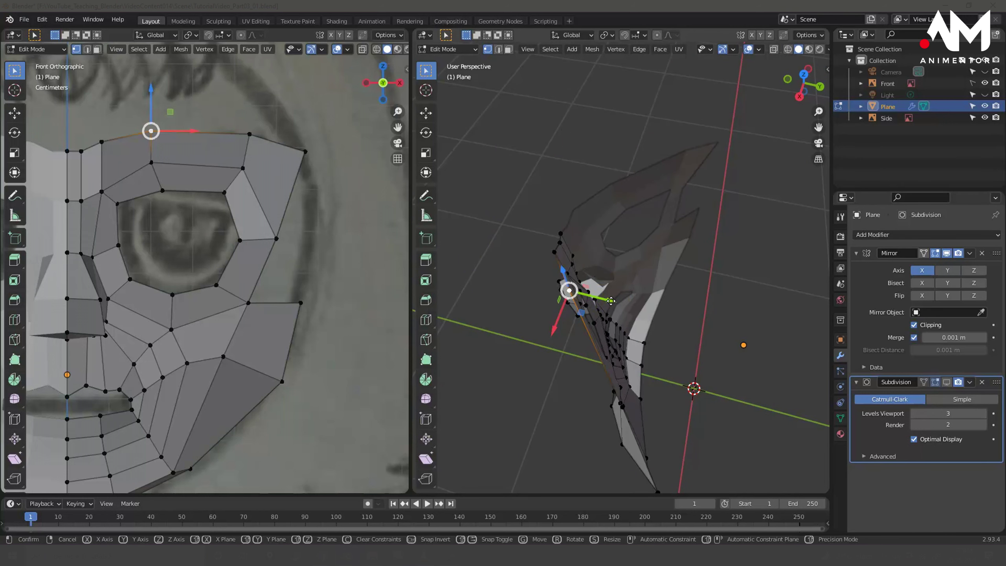
{"action": "left_click_drag", "start_coordinate": [618, 300], "coordinate": [599, 297]}
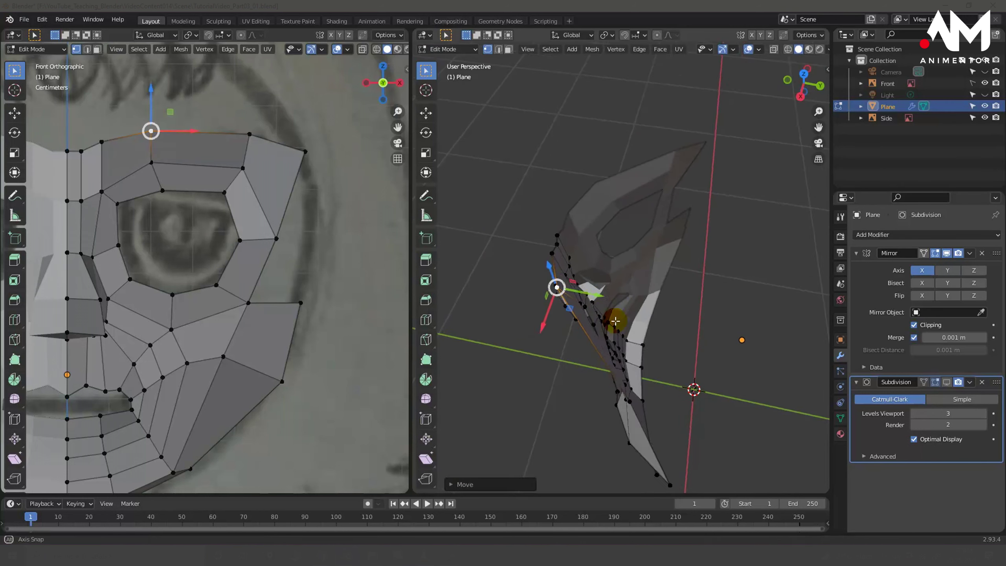
{"action": "middle_click_drag", "start_coordinate": [599, 298], "coordinate": [627, 297]}
Move the outer top-edge vertex back in depth, then select the whole top edge loop.
{"action": "left_click", "coordinate": [652, 351]}
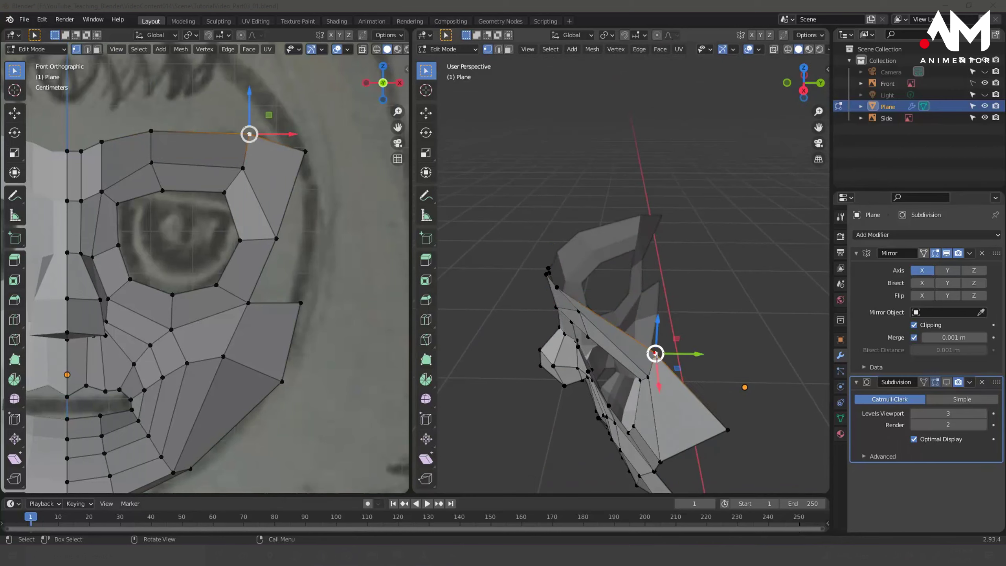
{"action": "middle_click_drag", "start_coordinate": [652, 350], "coordinate": [705, 379]}
{"action": "left_click_drag", "start_coordinate": [696, 371], "coordinate": [666, 360]}
{"action": "mouse_move", "coordinate": [665, 360]}
{"action": "middle_mouse_down"}
{"action": "mouse_move", "coordinate": [751, 342]}
{"action": "mouse_move", "coordinate": [734, 317]}
{"action": "mouse_move", "coordinate": [620, 404]}
{"action": "mouse_move", "coordinate": [597, 387]}
{"action": "mouse_move", "coordinate": [716, 346]}
{"action": "mouse_move", "coordinate": [741, 350]}
{"action": "mouse_move", "coordinate": [664, 379]}
{"action": "mouse_move", "coordinate": [677, 386]}
{"action": "mouse_move", "coordinate": [709, 366]}
{"action": "mouse_move", "coordinate": [689, 356]}
{"action": "middle_mouse_up"}
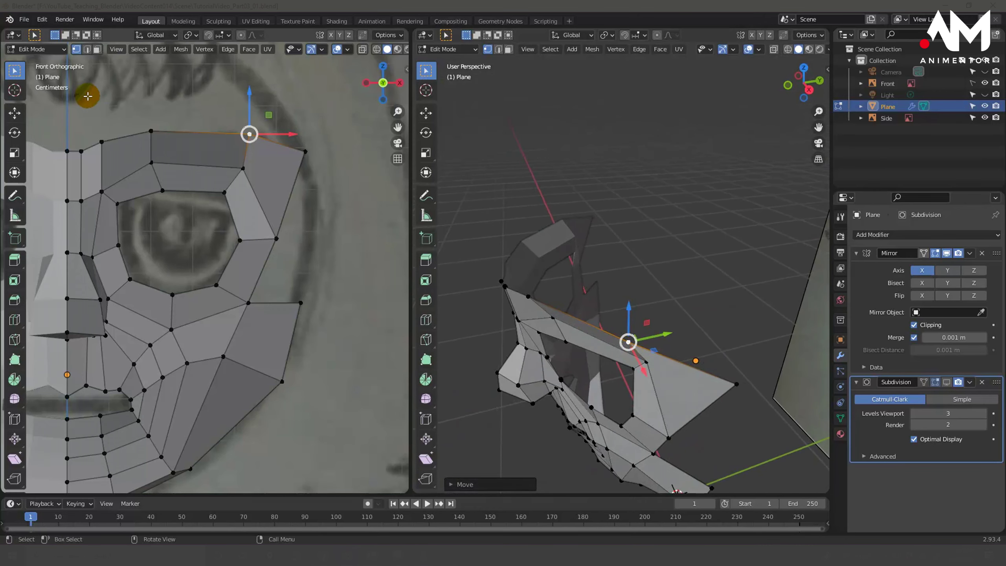
{"action": "left_click", "coordinate": [81, 149], "text": "alt"}
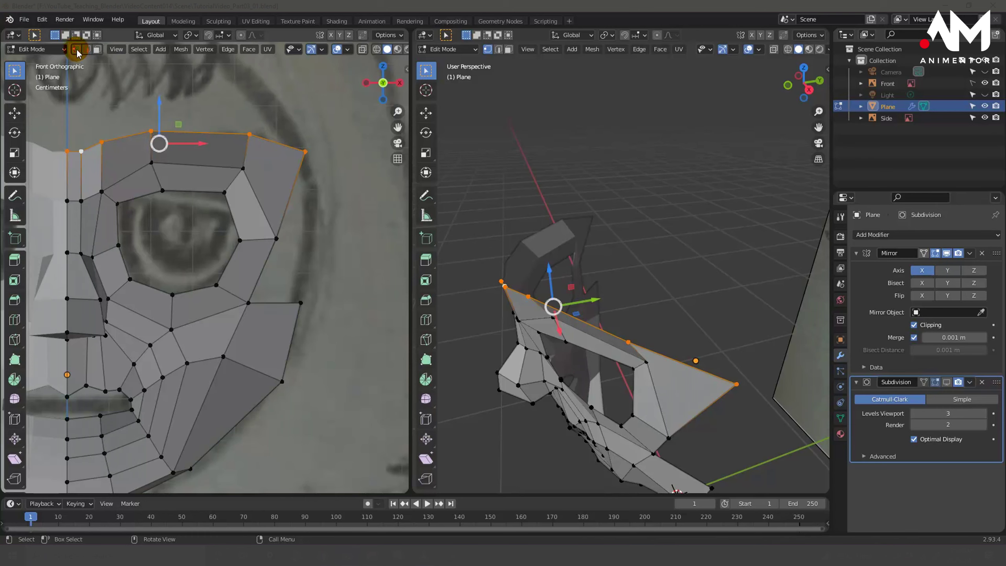
{"action": "mouse_move", "coordinate": [197, 180]}
{"action": "middle_mouse_down", "text": "shift"}
{"action": "mouse_move", "coordinate": [232, 207]}
{"action": "mouse_move", "coordinate": [240, 234]}
{"action": "middle_mouse_up", "text": "shift"}
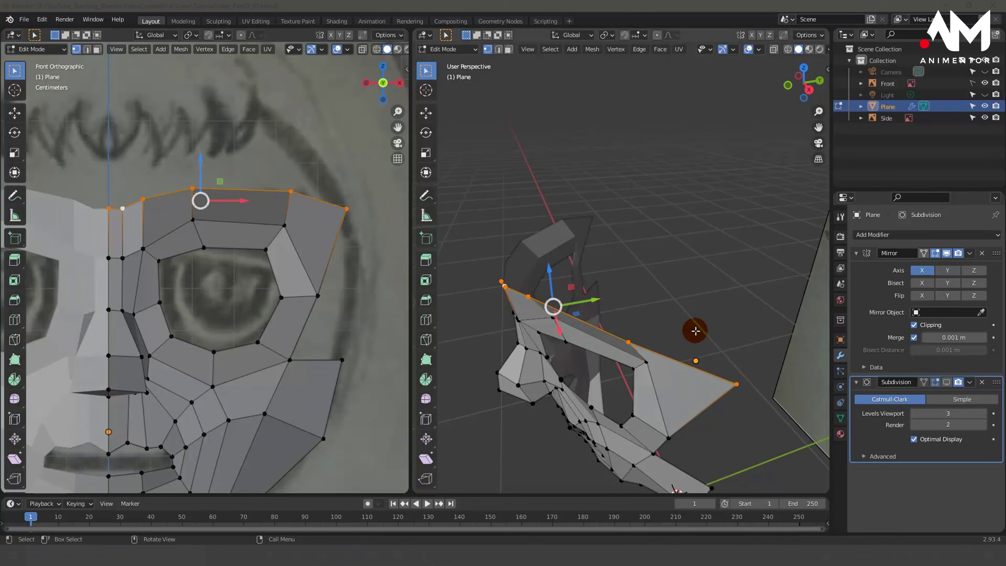
In Right Orthographic view, extrude the top edge loop up into a new forehead row and adjust its depth.
{"action": "key", "text": "KP_3"}
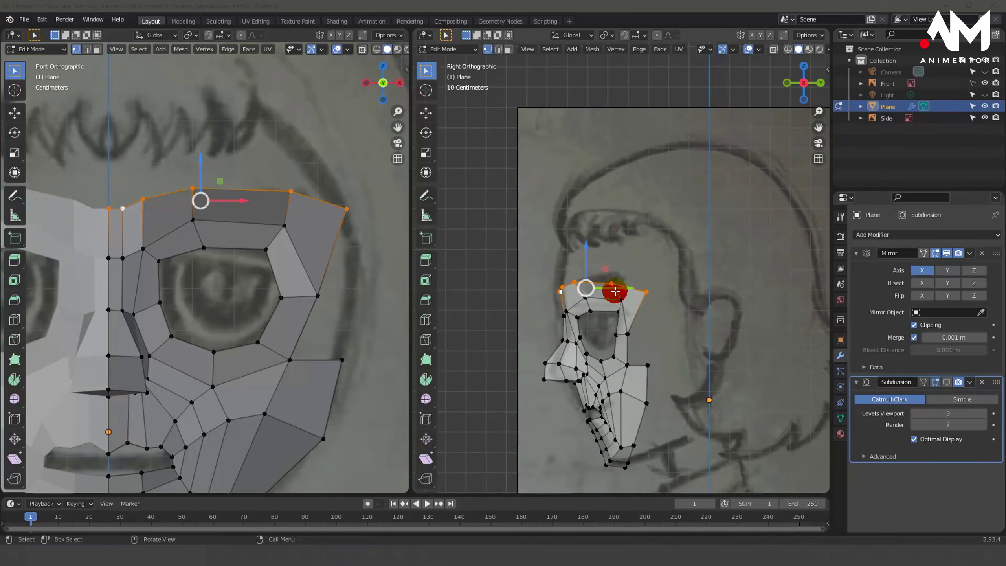
{"action": "scroll", "coordinate": [601, 288], "scroll_direction": "up", "scroll_amount": 3}
{"action": "mouse_move", "coordinate": [599, 308]}
{"action": "middle_mouse_down", "text": "shift"}
{"action": "mouse_move", "coordinate": [584, 303]}
{"action": "mouse_move", "coordinate": [609, 310]}
{"action": "middle_mouse_up", "text": "shift"}
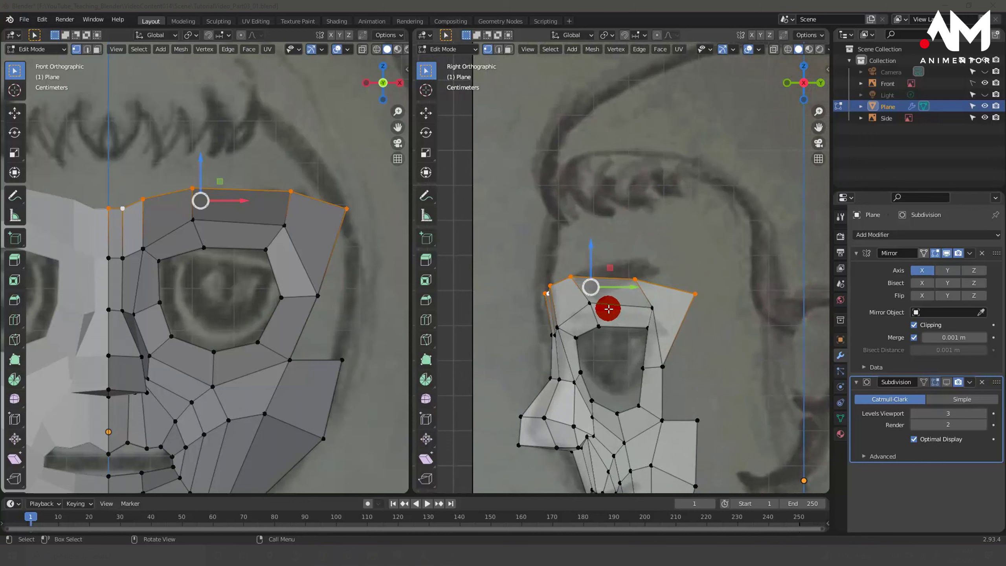
{"action": "left_click_drag", "start_coordinate": [609, 310], "coordinate": [616, 241]}
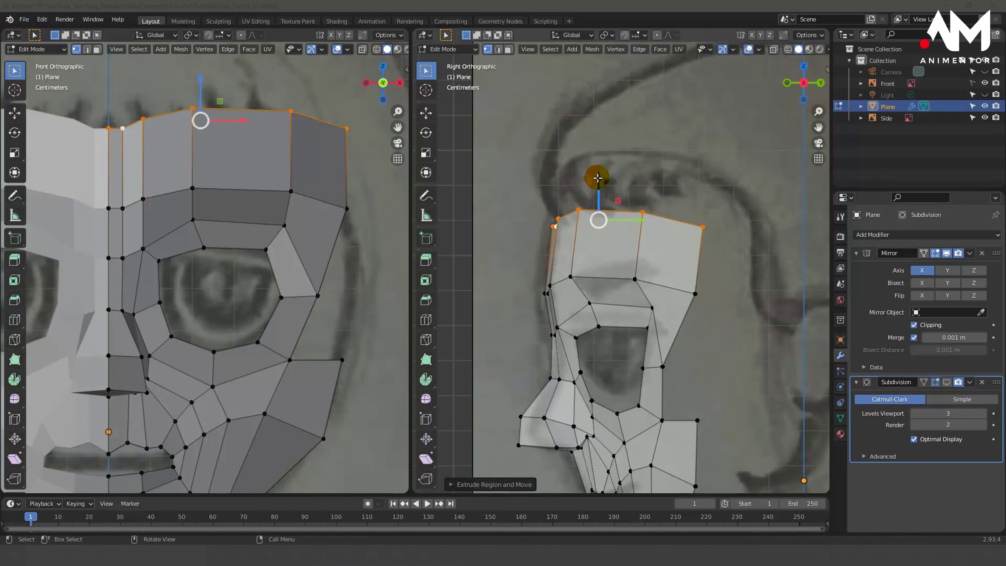
{"action": "left_click_drag", "start_coordinate": [598, 178], "coordinate": [599, 177]}
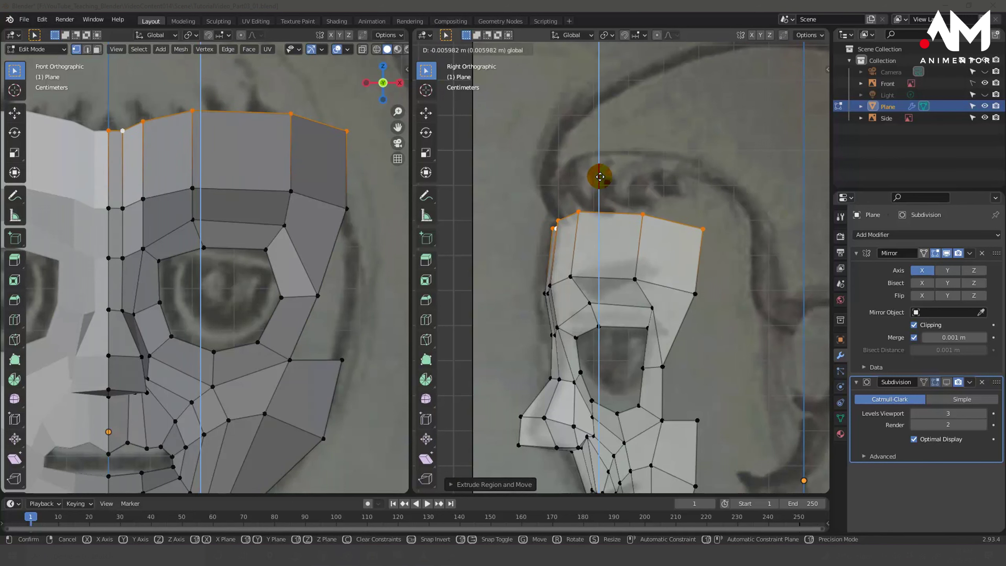
{"action": "left_click_drag", "start_coordinate": [602, 218], "coordinate": [642, 221]}
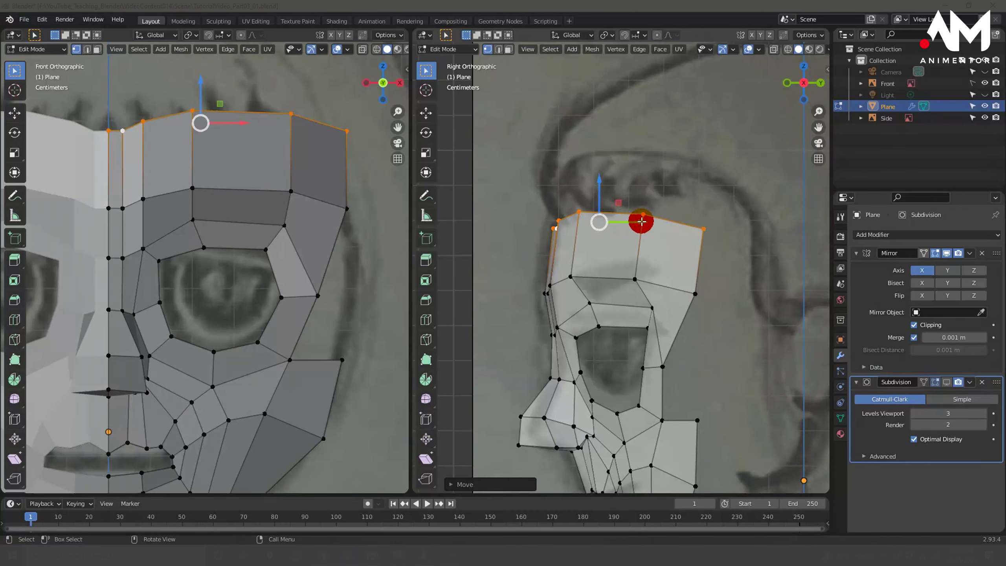
{"action": "left_click_drag", "start_coordinate": [642, 221], "coordinate": [642, 218]}
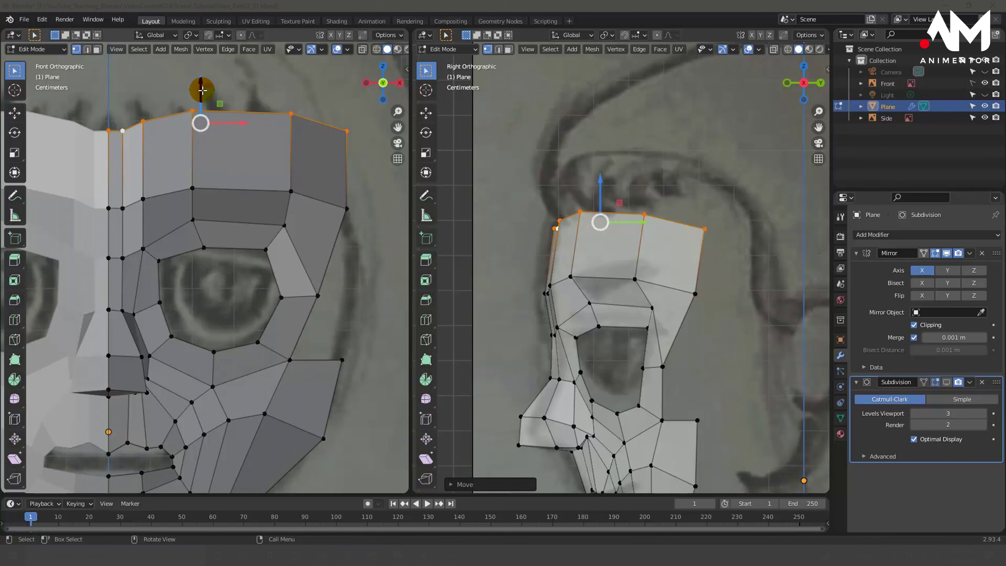
Flatten the top edge loop level with S Z and extrude it upward again by about 0.25 m.
{"action": "left_click_drag", "start_coordinate": [202, 90], "coordinate": [203, 91]}
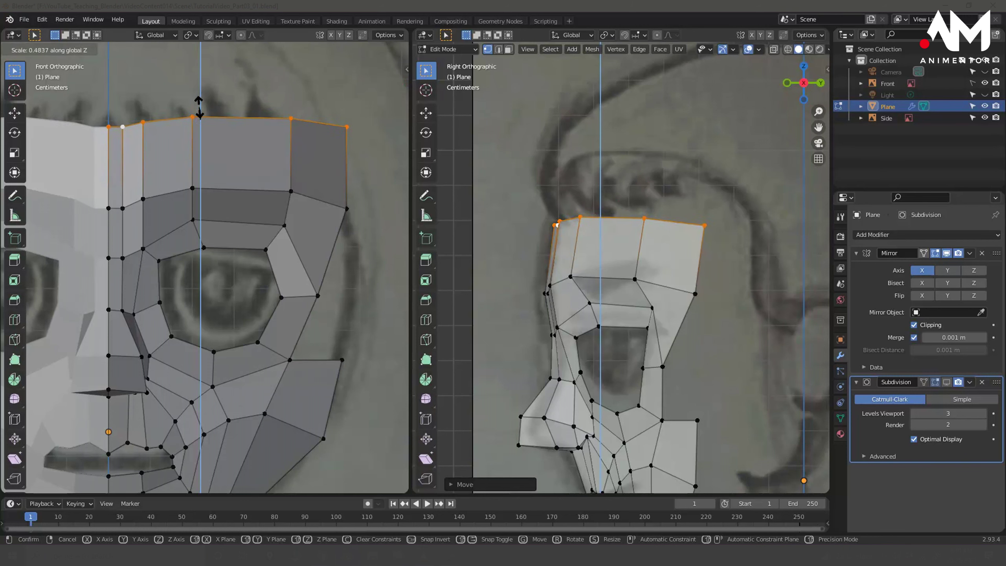
{"action": "left_click", "coordinate": [202, 110]}
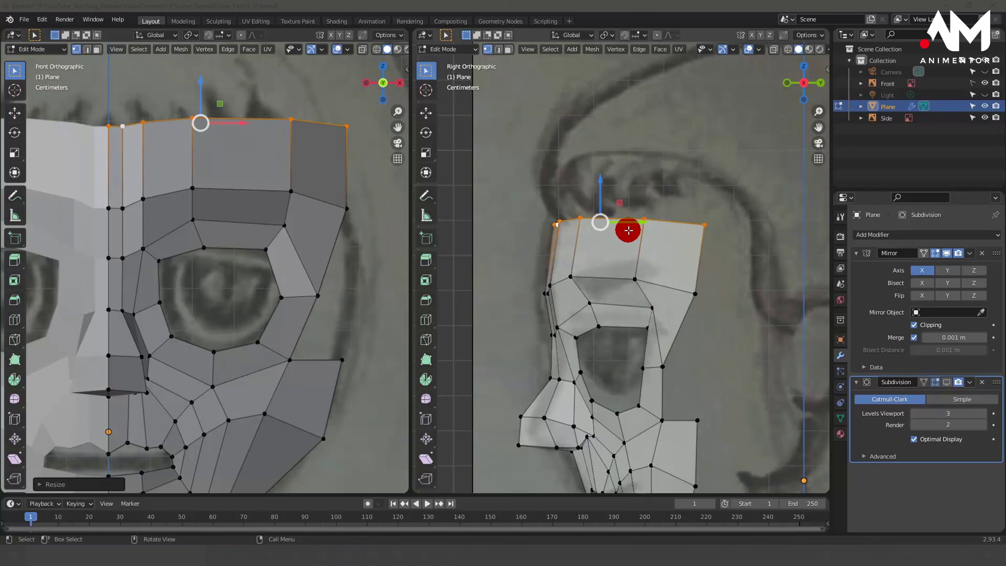
{"action": "mouse_move", "coordinate": [629, 231]}
{"action": "left_mouse_down"}
{"action": "mouse_move", "coordinate": [638, 144]}
{"action": "mouse_move", "coordinate": [648, 141]}
{"action": "left_mouse_up"}
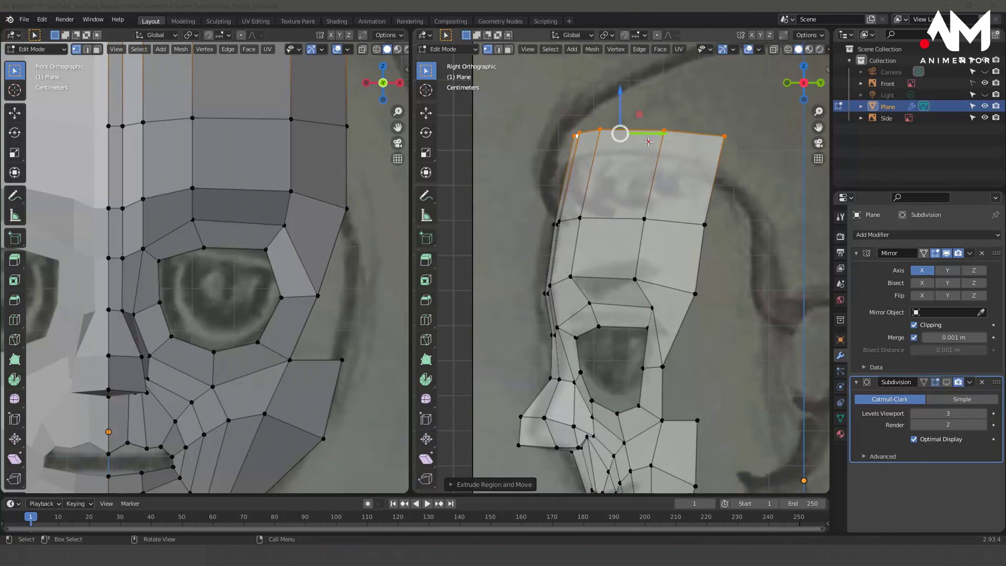
Frame the forehead top in the side view and move the top edge vertically.
{"action": "scroll", "coordinate": [664, 185], "scroll_direction": "down", "scroll_amount": 2}
{"action": "scroll", "coordinate": [665, 186], "scroll_direction": "down", "scroll_amount": 2}
{"action": "scroll", "coordinate": [669, 192], "scroll_direction": "up", "scroll_amount": 2}
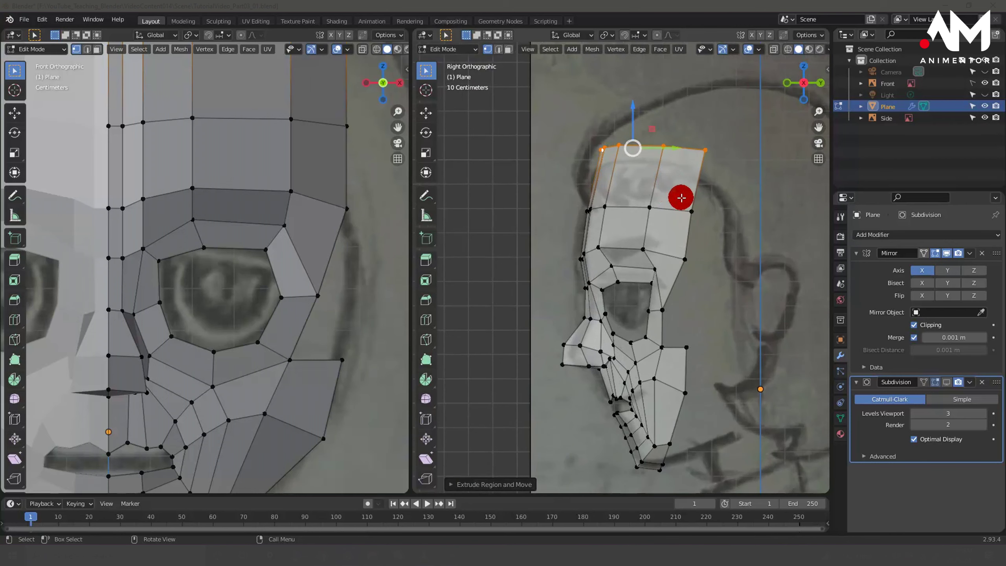
{"action": "middle_click_drag", "start_coordinate": [703, 236], "coordinate": [613, 261], "text": "shift"}
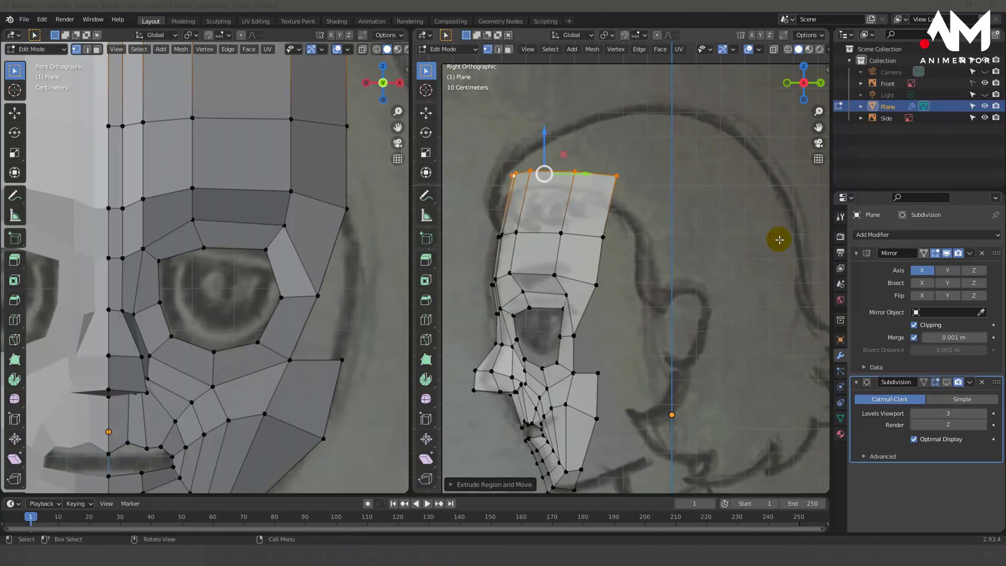
{"action": "left_click_drag", "start_coordinate": [584, 200], "coordinate": [590, 176]}
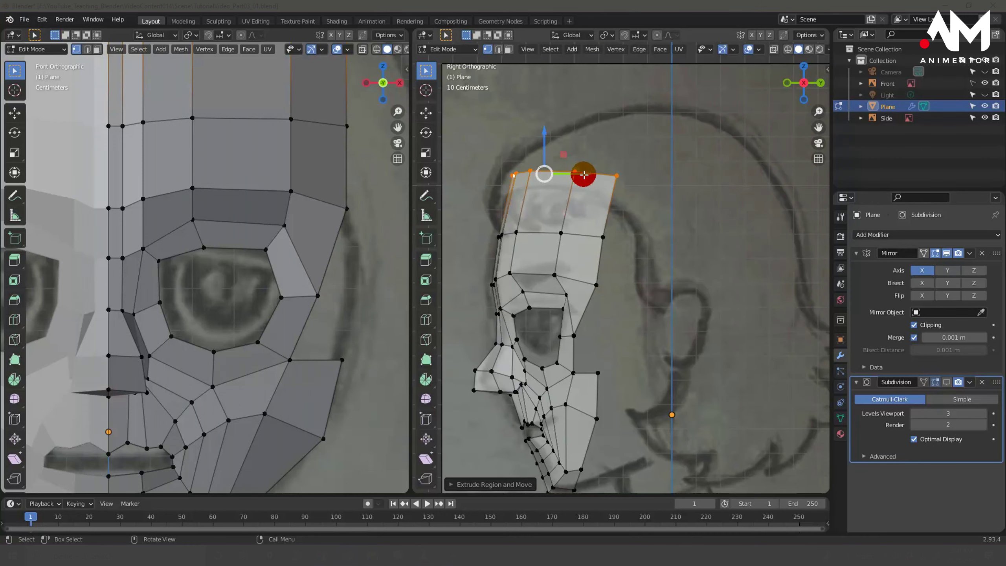
{"action": "left_click_drag", "start_coordinate": [569, 176], "coordinate": [542, 170]}
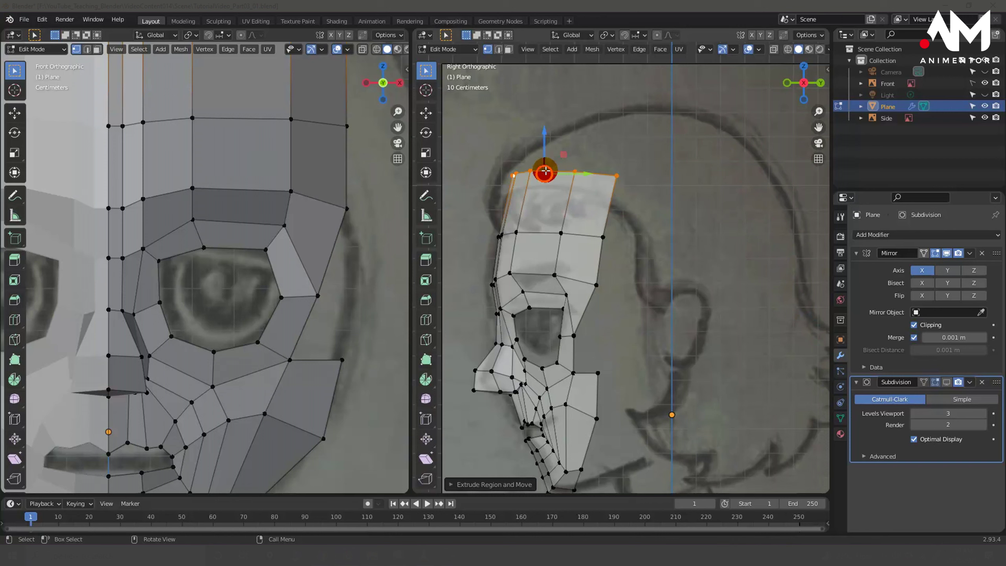
{"action": "left_click_drag", "start_coordinate": [546, 132], "coordinate": [546, 132]}
Tilt the top edge to follow the skull curve, reposition it, and extrude it toward the back.
{"action": "key", "text": "r"}
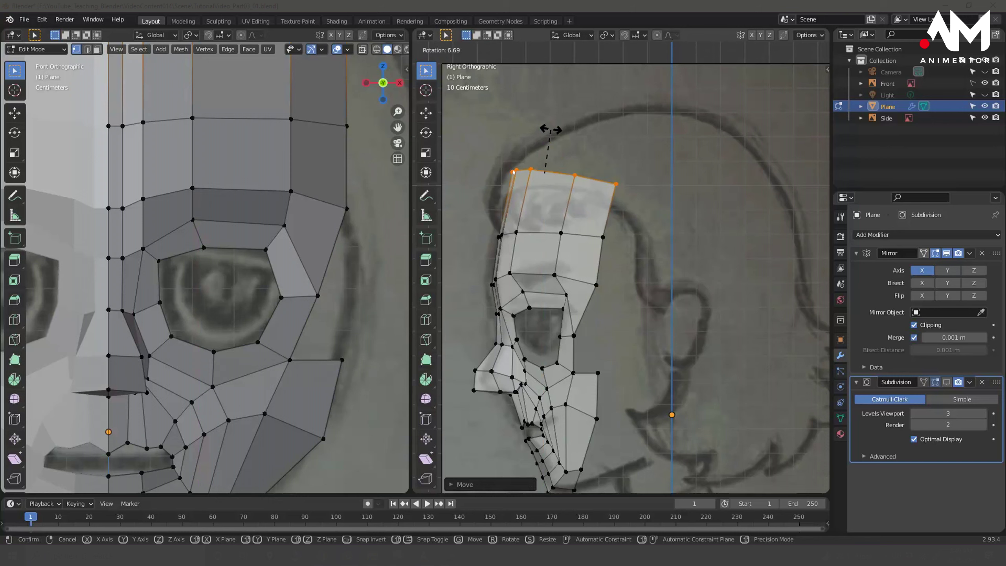
{"action": "left_click", "coordinate": [574, 126]}
{"action": "key", "text": "g"}
{"action": "key", "text": "shift+x"}
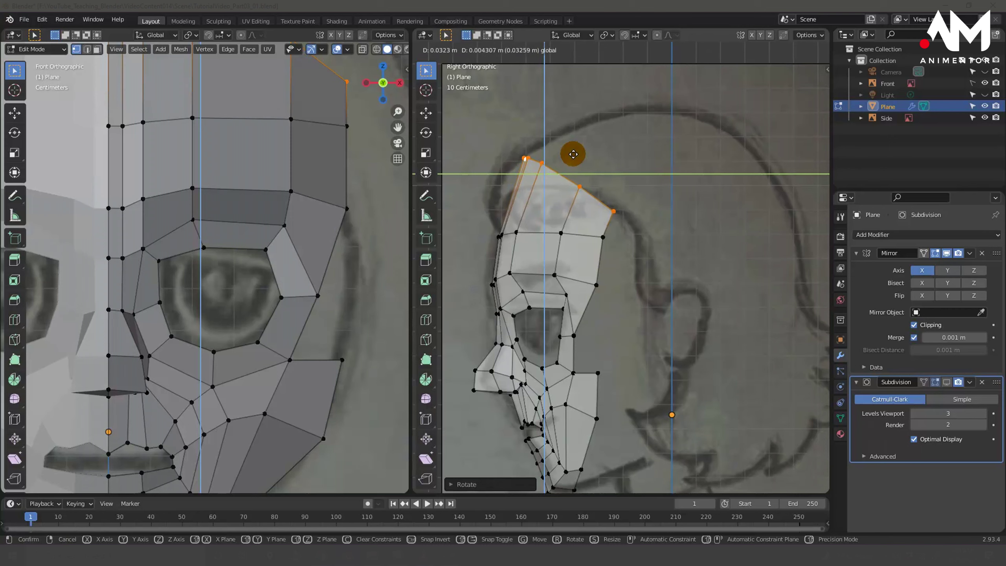
{"action": "left_click", "coordinate": [573, 154]}
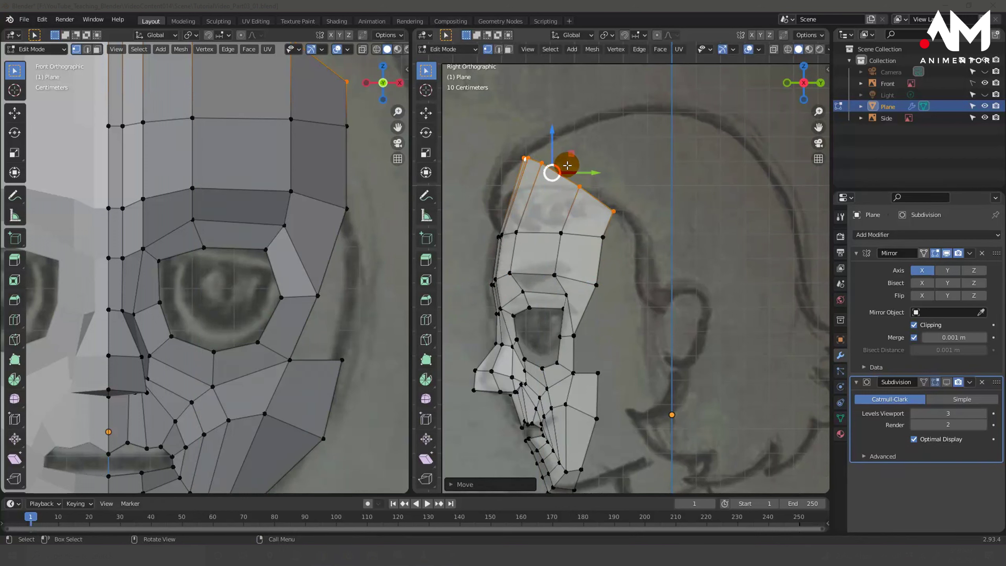
{"action": "key", "text": "e"}
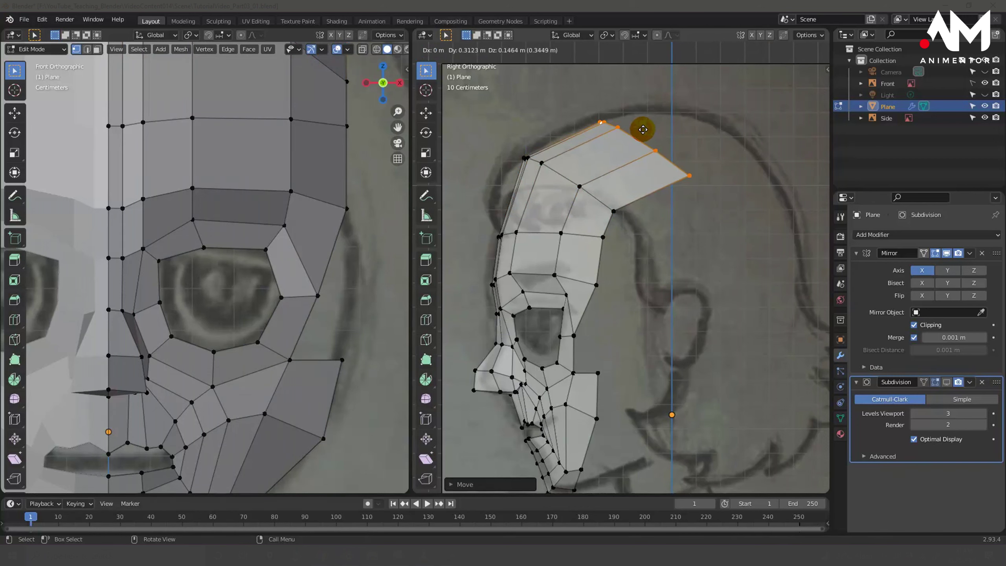
Place the new back-extruded face, tilt it to the skull, and fit its top edge to the outline.
{"action": "left_click", "coordinate": [643, 127]}
{"action": "key", "text": "r"}
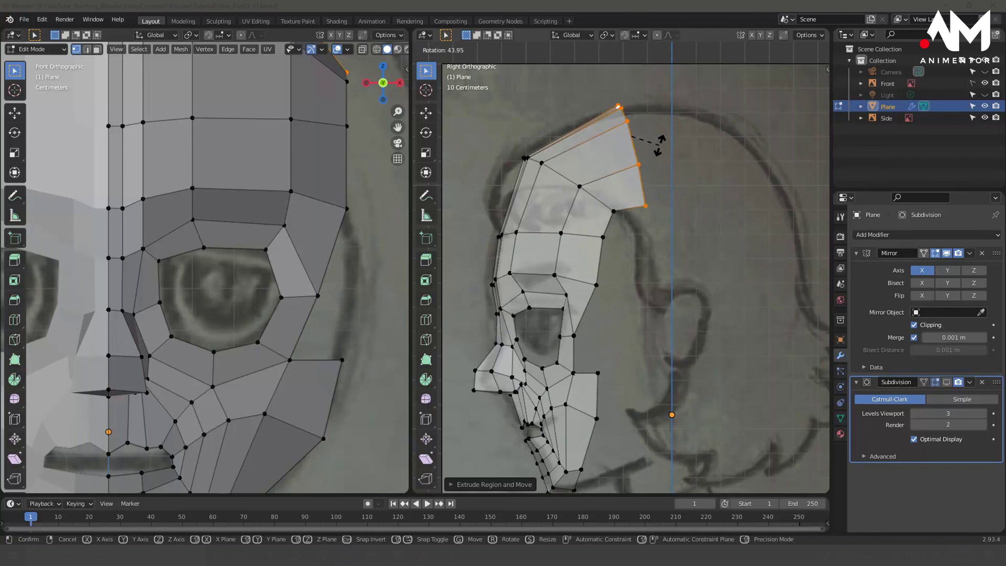
{"action": "left_click", "coordinate": [658, 146]}
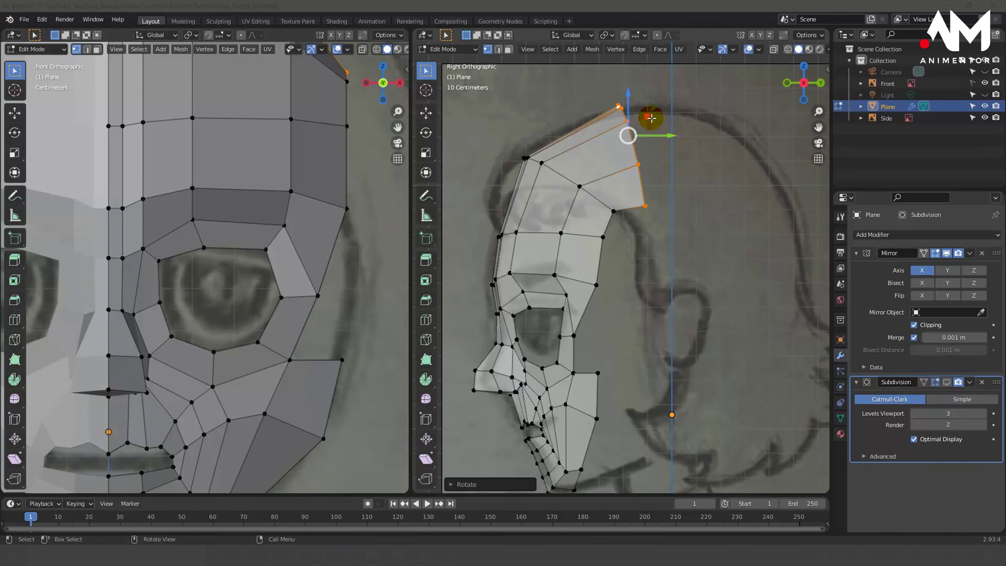
{"action": "left_click_drag", "start_coordinate": [647, 116], "coordinate": [654, 125]}
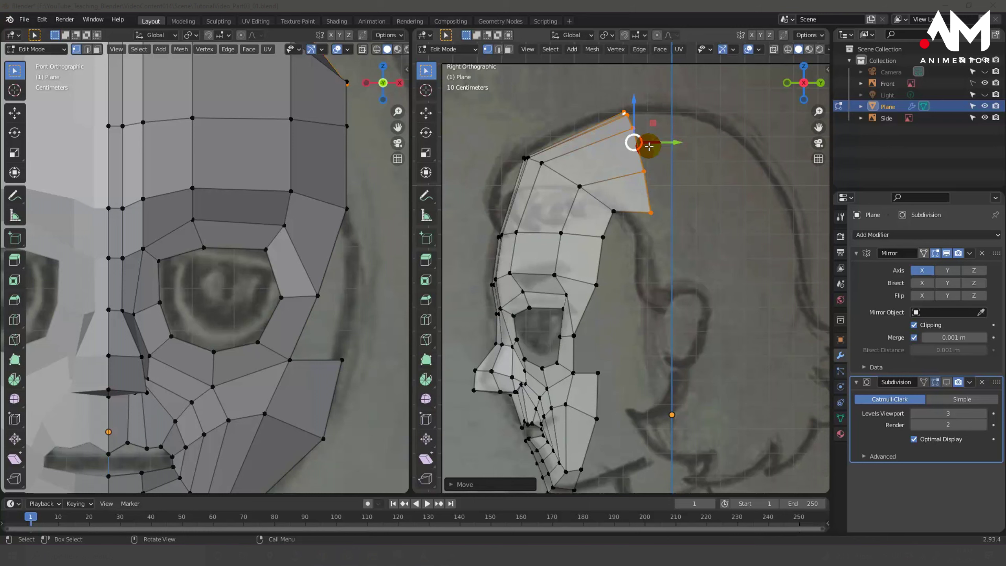
Extrude another row toward the back and rotate its end edge about 27° along the head curve.
{"action": "key", "text": "e"}
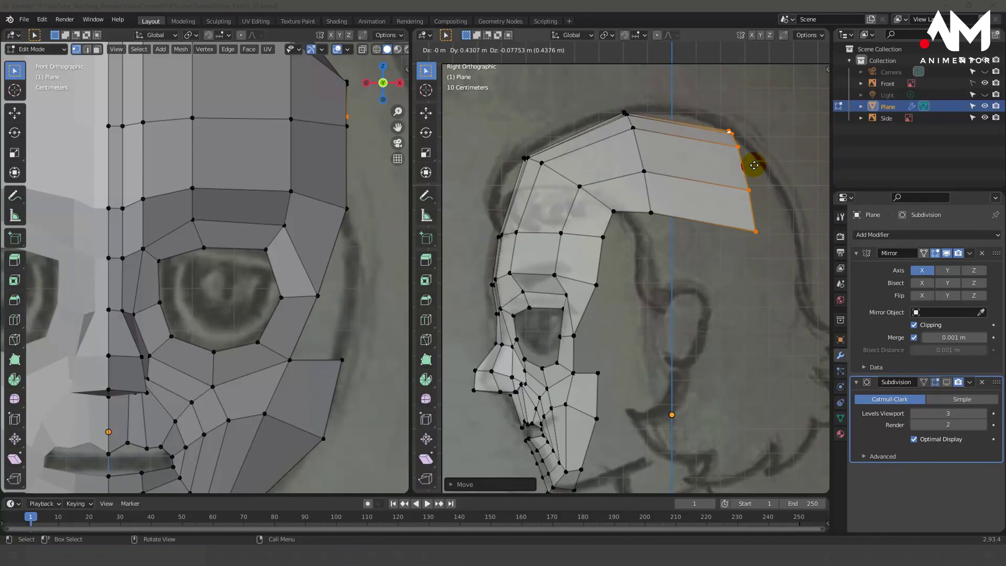
{"action": "left_click", "coordinate": [758, 166]}
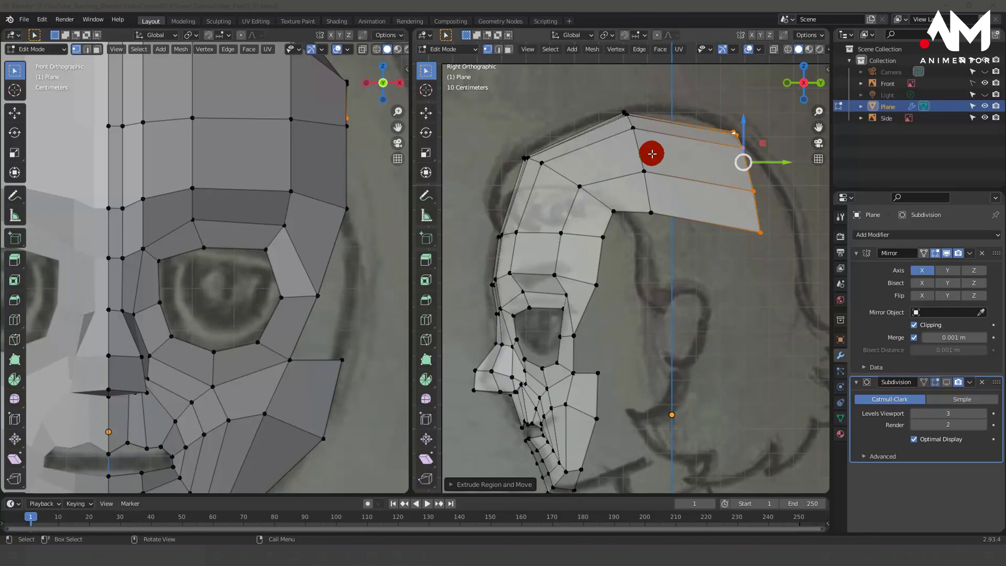
{"action": "key", "text": "r"}
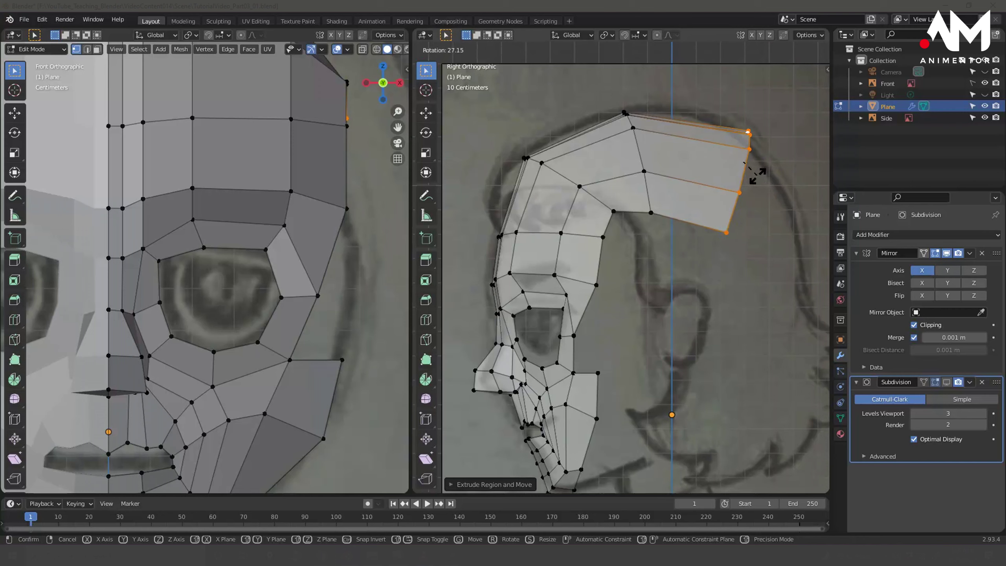
{"action": "left_click", "coordinate": [757, 175]}
Shift the strip's end and move its front edge loop up onto the sketched outline.
{"action": "key", "text": "g"}
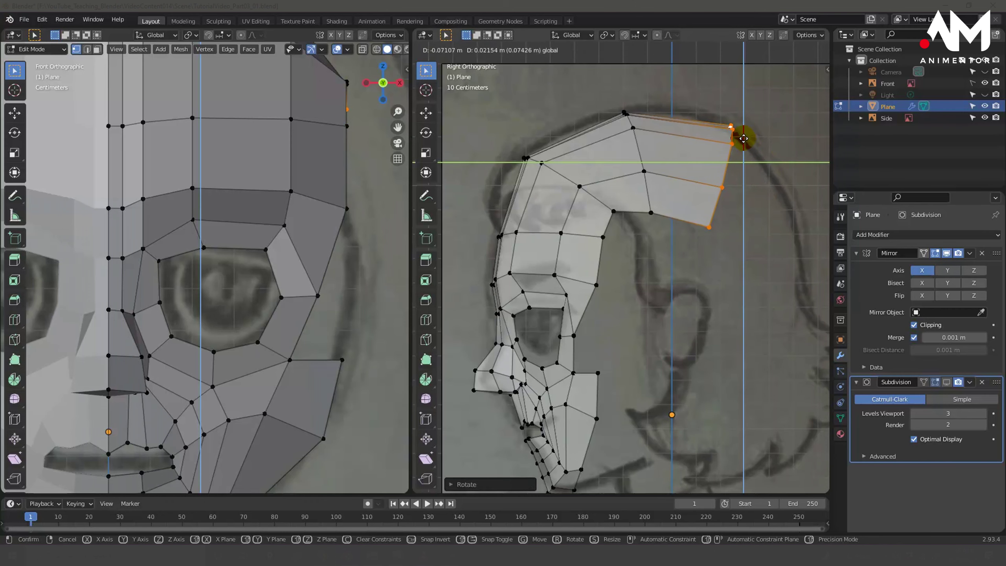
{"action": "left_click", "coordinate": [720, 198]}
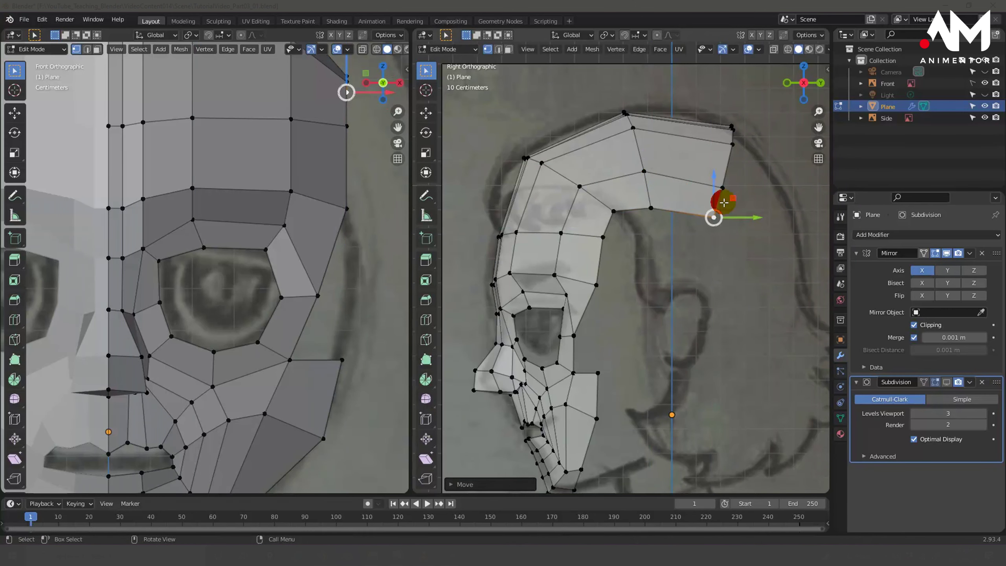
{"action": "left_click", "coordinate": [612, 212]}
{"action": "key", "text": "g"}
{"action": "left_click", "coordinate": [610, 211]}
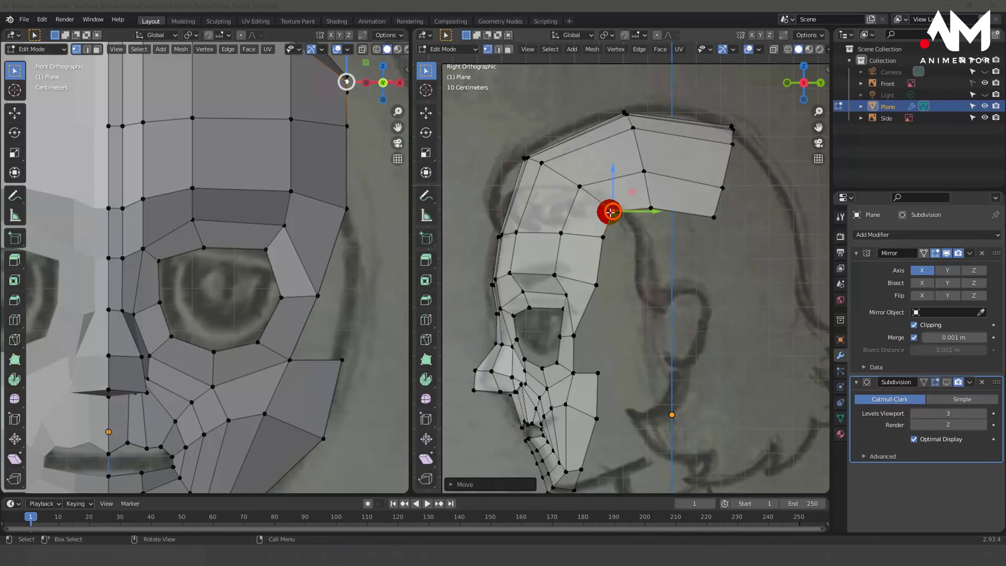
{"action": "left_click", "coordinate": [560, 174]}
{"action": "left_click_drag", "start_coordinate": [564, 174], "coordinate": [560, 159]}
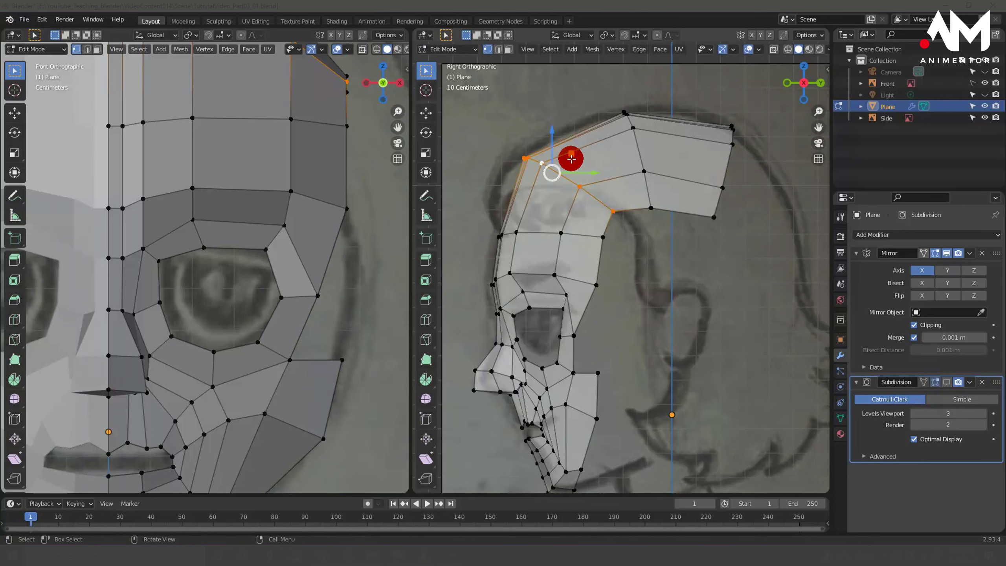
{"action": "left_click_drag", "start_coordinate": [559, 161], "coordinate": [562, 160]}
Extrude the rear edge down behind the head, rotate it to the outline, and lift a middle edge loop.
{"action": "left_click", "coordinate": [725, 162]}
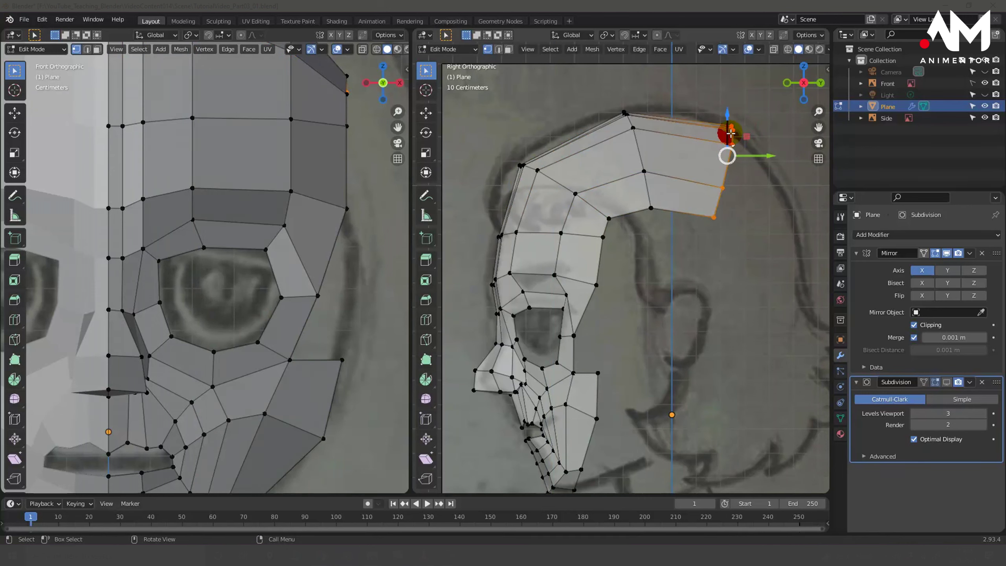
{"action": "left_click", "coordinate": [712, 215]}
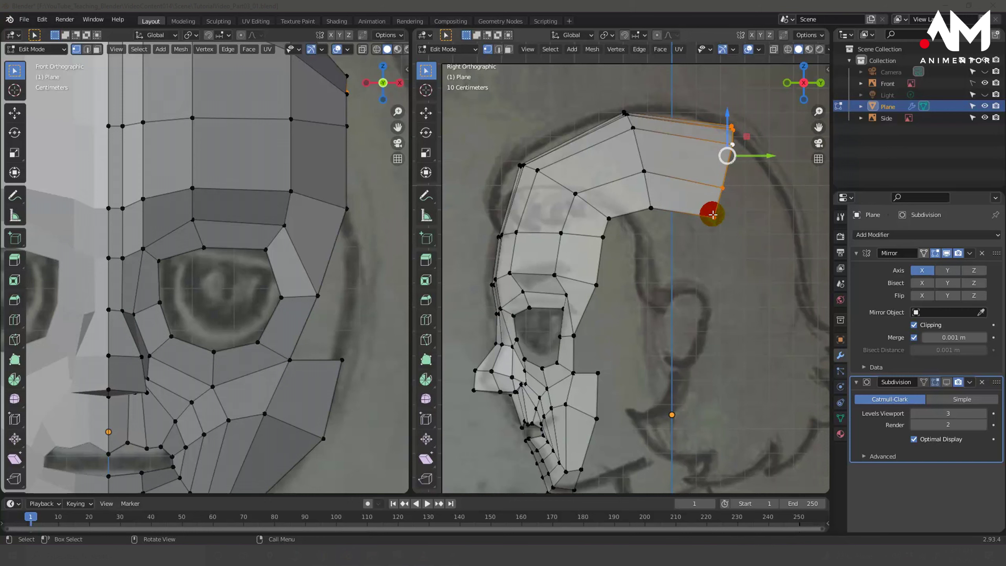
{"action": "mouse_move", "coordinate": [712, 214]}
{"action": "left_mouse_down"}
{"action": "mouse_move", "coordinate": [752, 242]}
{"action": "mouse_move", "coordinate": [746, 233]}
{"action": "left_mouse_up"}
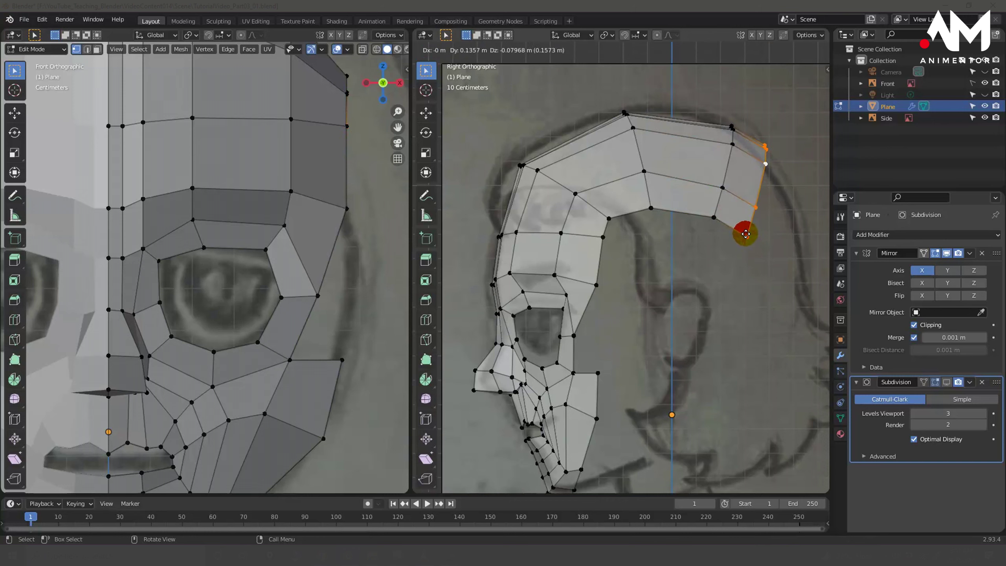
{"action": "left_click_drag", "start_coordinate": [745, 234], "coordinate": [749, 237]}
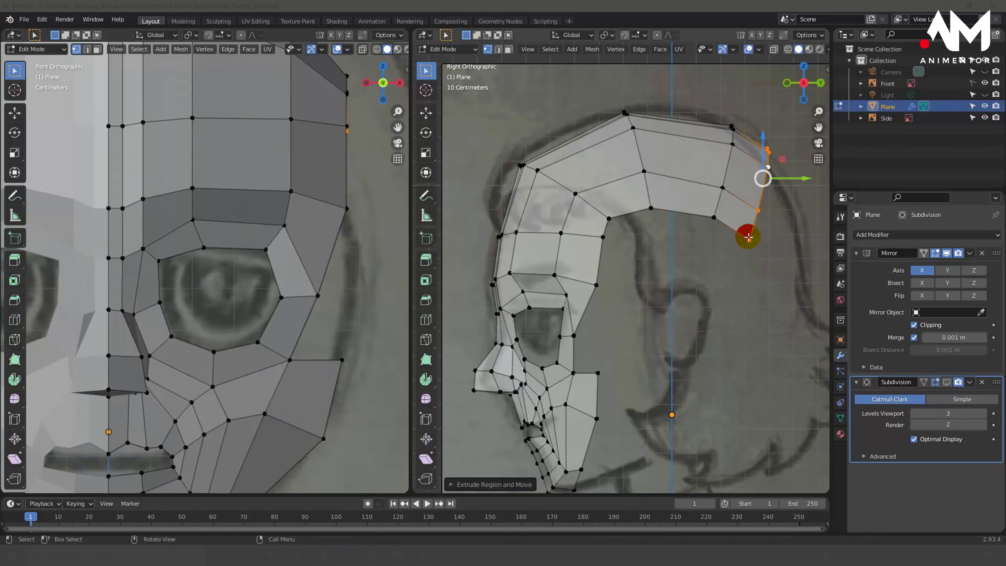
{"action": "key", "text": "r"}
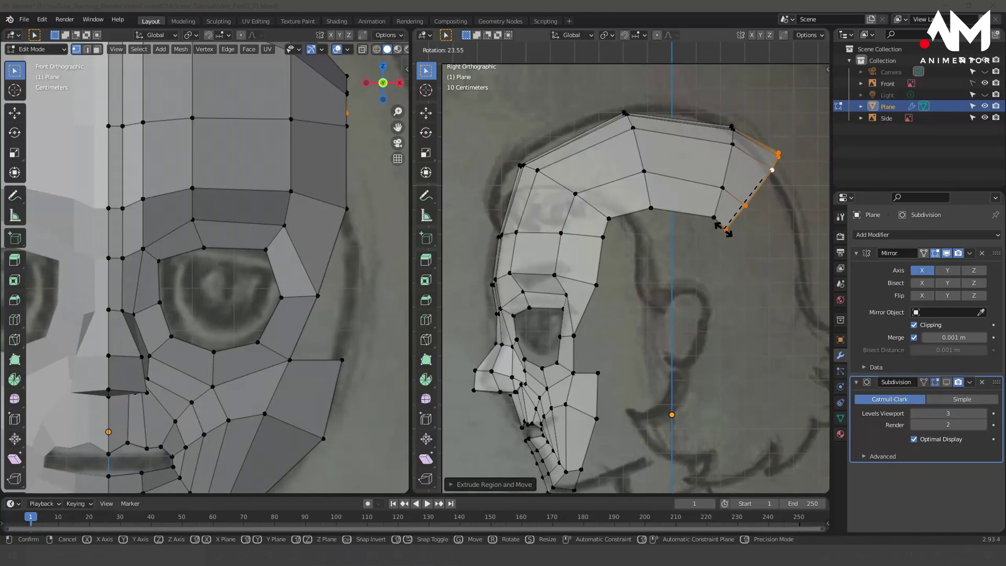
{"action": "left_click", "coordinate": [723, 229]}
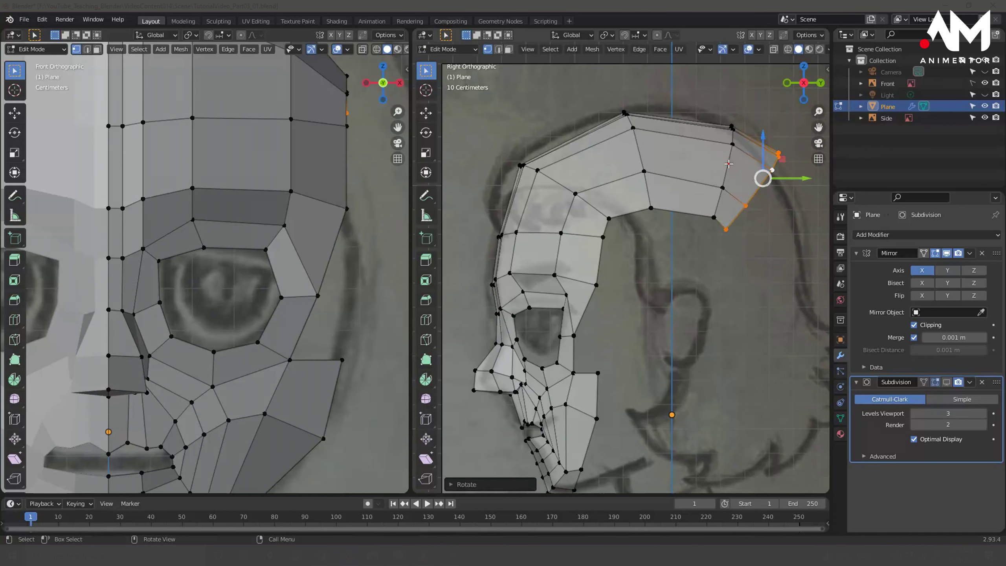
{"action": "left_click", "coordinate": [728, 163], "text": "alt"}
{"action": "left_click_drag", "start_coordinate": [740, 133], "coordinate": [715, 125]}
Move the next two vertical edge loops up-left onto the head outline to straighten the skull strip.
{"action": "left_click", "coordinate": [638, 147], "text": "alt"}
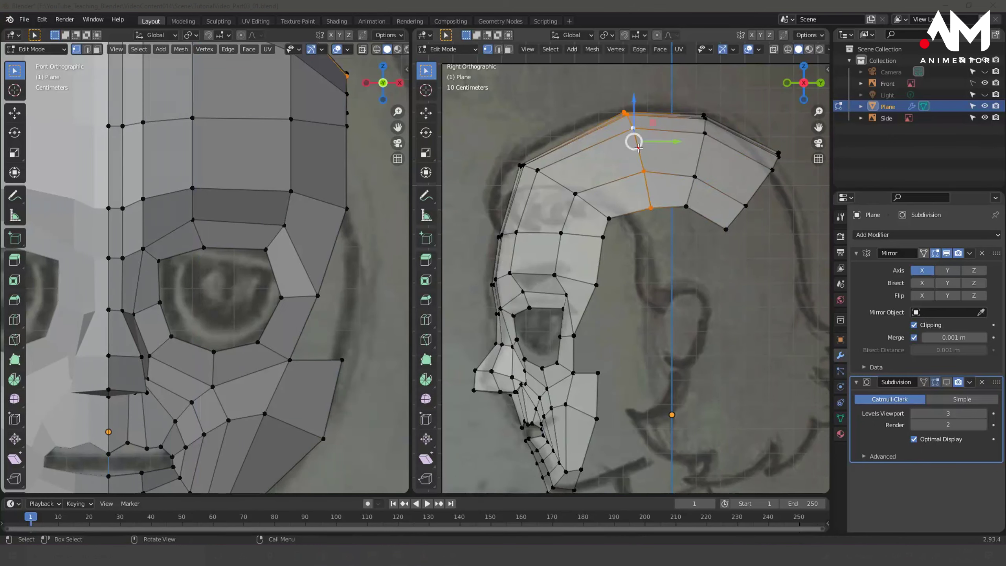
{"action": "left_click_drag", "start_coordinate": [652, 123], "coordinate": [625, 126]}
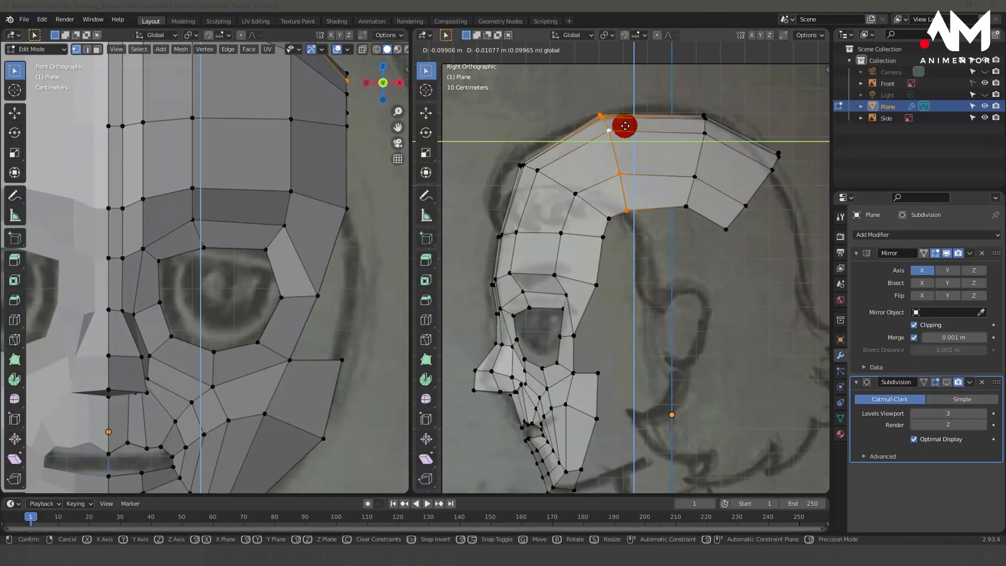
{"action": "left_click_drag", "start_coordinate": [624, 126], "coordinate": [625, 126]}
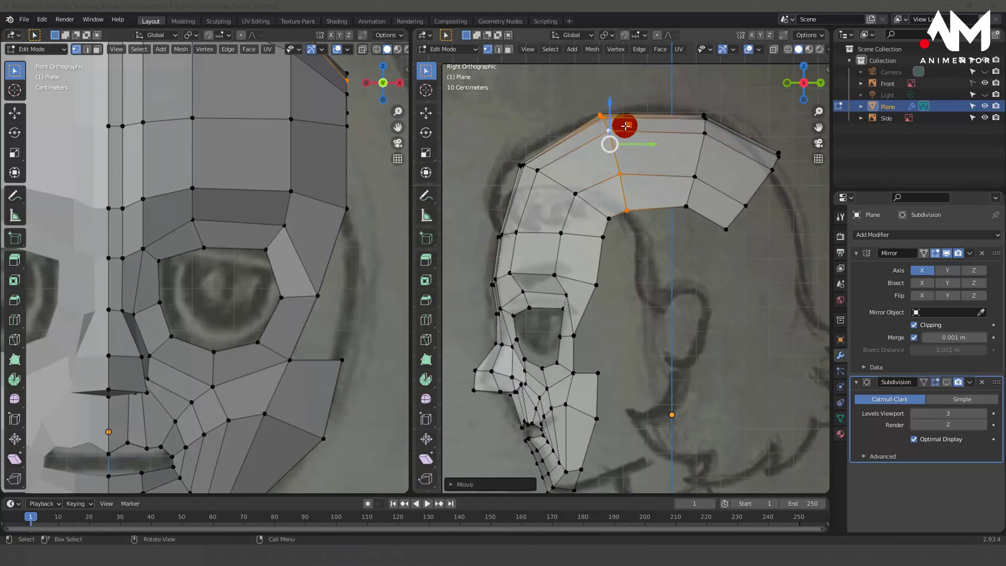
{"action": "left_click", "coordinate": [701, 143], "text": "alt"}
{"action": "left_click_drag", "start_coordinate": [713, 124], "coordinate": [703, 126]}
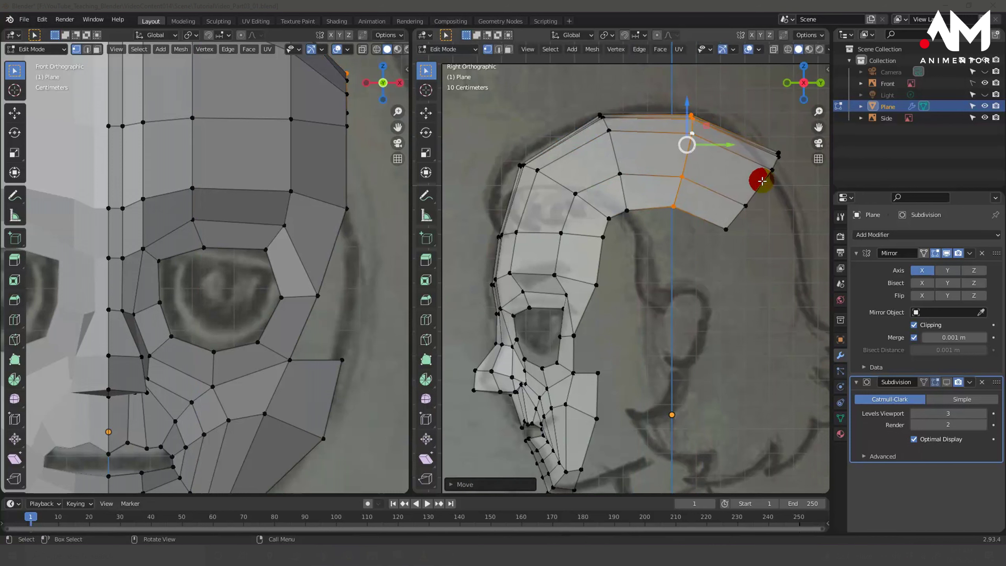
Place the end loop on the outline, extrude a new row and rotate it about 38.5° down the back.
{"action": "left_click", "coordinate": [763, 176], "text": "alt"}
{"action": "left_click_drag", "start_coordinate": [781, 162], "coordinate": [760, 157]}
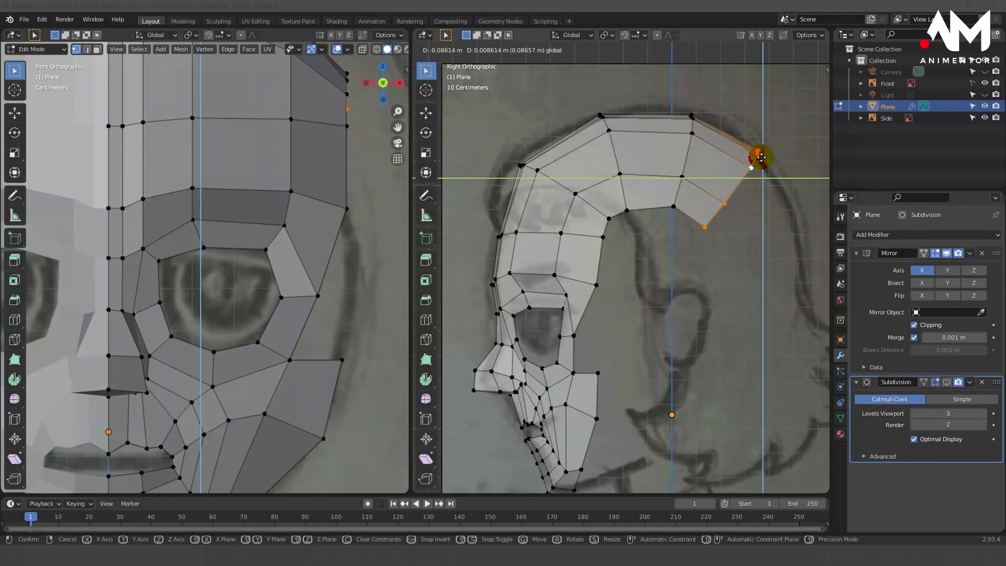
{"action": "left_click_drag", "start_coordinate": [762, 157], "coordinate": [780, 203]}
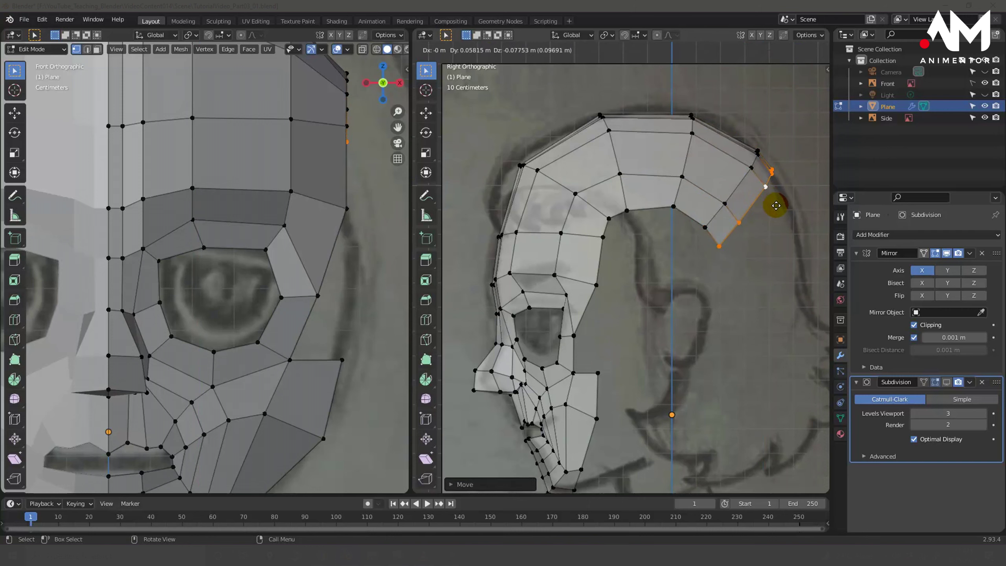
{"action": "left_click", "coordinate": [780, 203]}
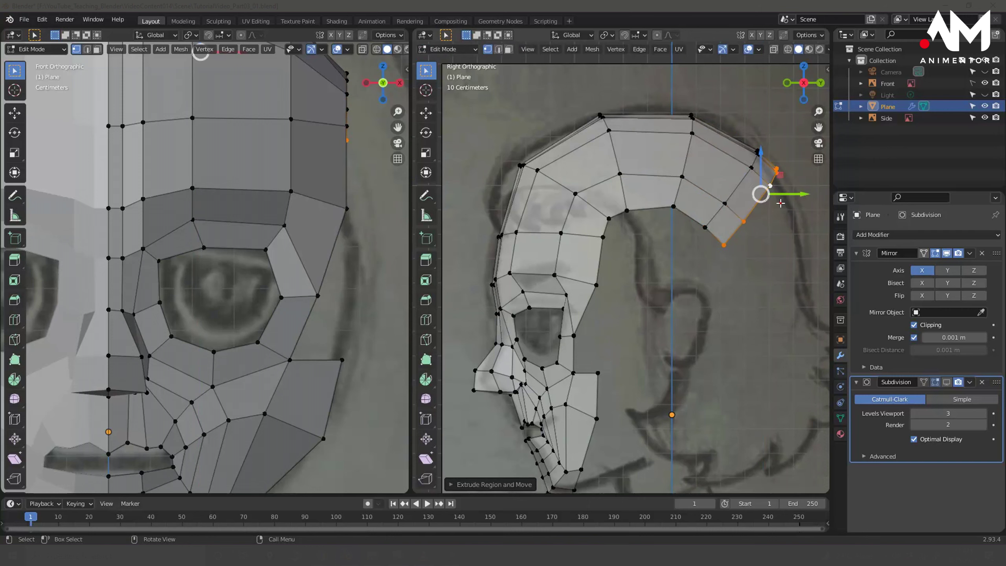
{"action": "key", "text": "r"}
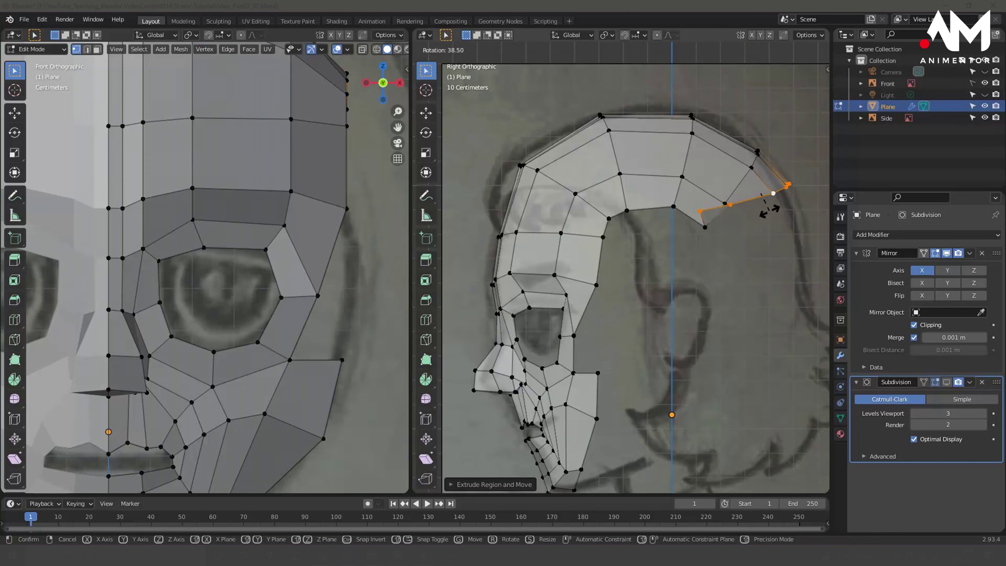
Settle the rotated end row and move the upper skull edge loops onto the sketch outline.
{"action": "left_click", "coordinate": [770, 210]}
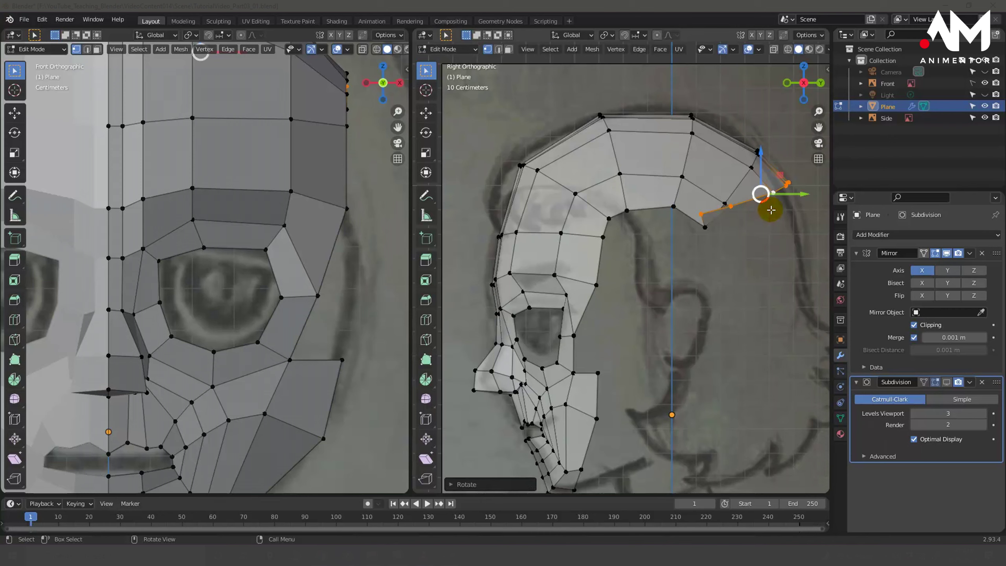
{"action": "left_click_drag", "start_coordinate": [781, 176], "coordinate": [790, 205]}
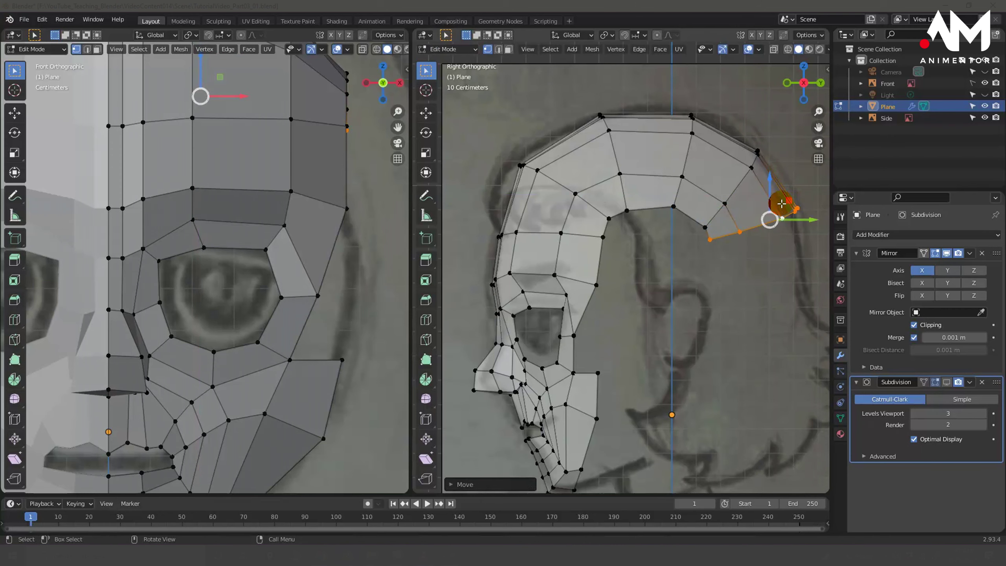
{"action": "left_click", "coordinate": [734, 180], "text": "alt"}
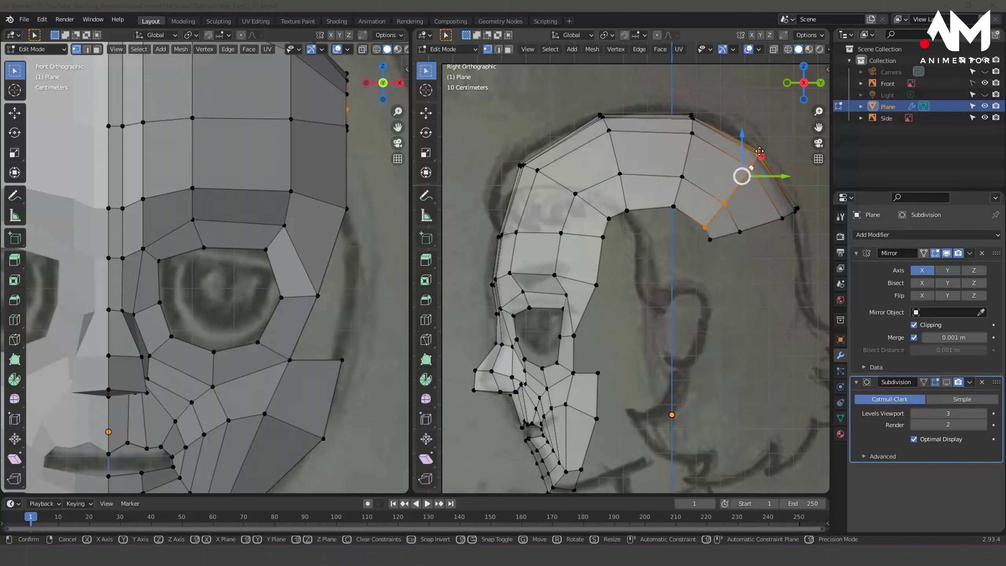
{"action": "left_click_drag", "start_coordinate": [742, 176], "coordinate": [752, 145]}
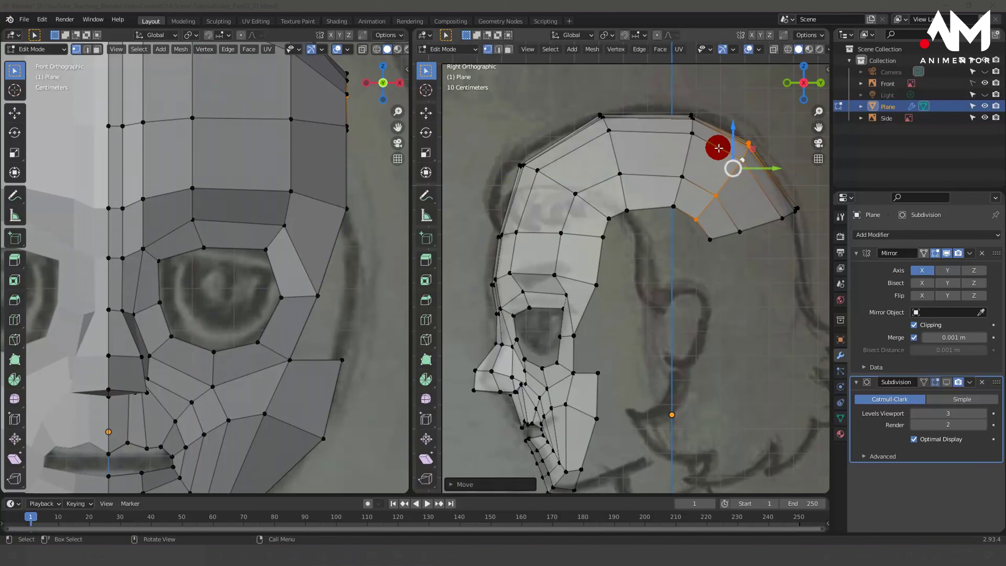
{"action": "left_click", "coordinate": [691, 145], "text": "alt"}
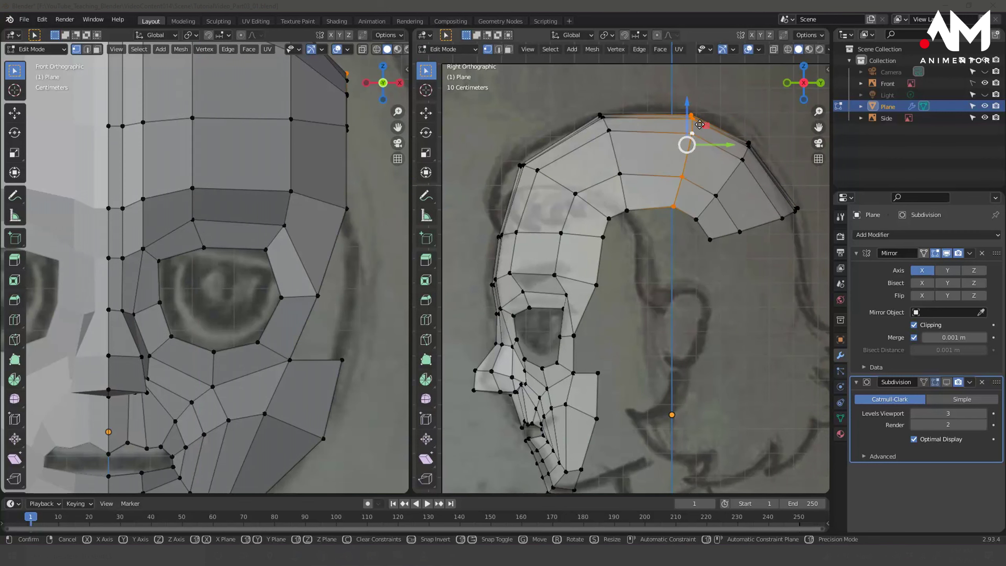
{"action": "left_click_drag", "start_coordinate": [697, 131], "coordinate": [678, 119]}
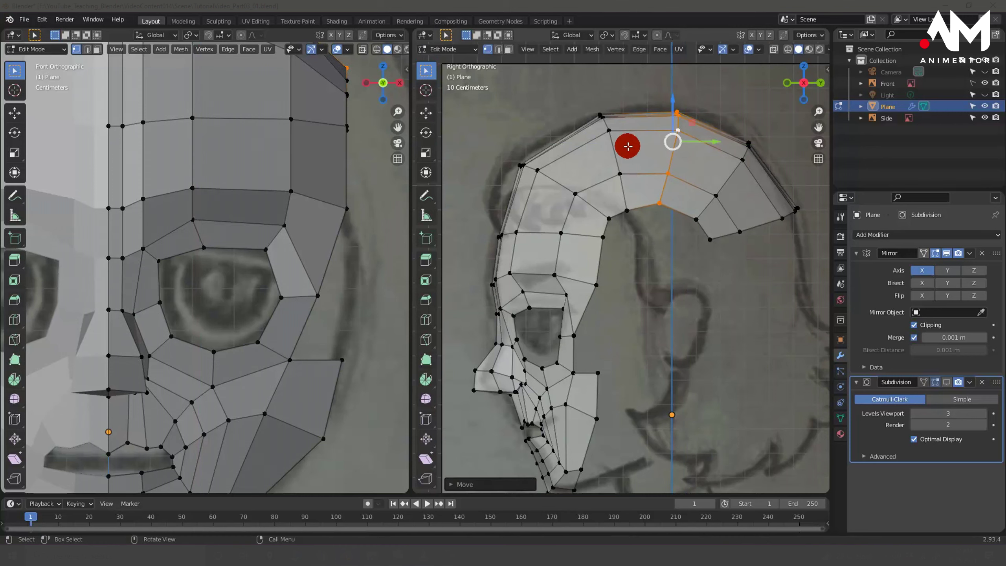
Move and rotate the neighbouring skull edge loop to match the outline's curve.
{"action": "left_click", "coordinate": [610, 145], "text": "alt"}
{"action": "left_click_drag", "start_coordinate": [610, 131], "coordinate": [613, 125]}
{"action": "key", "text": "r"}
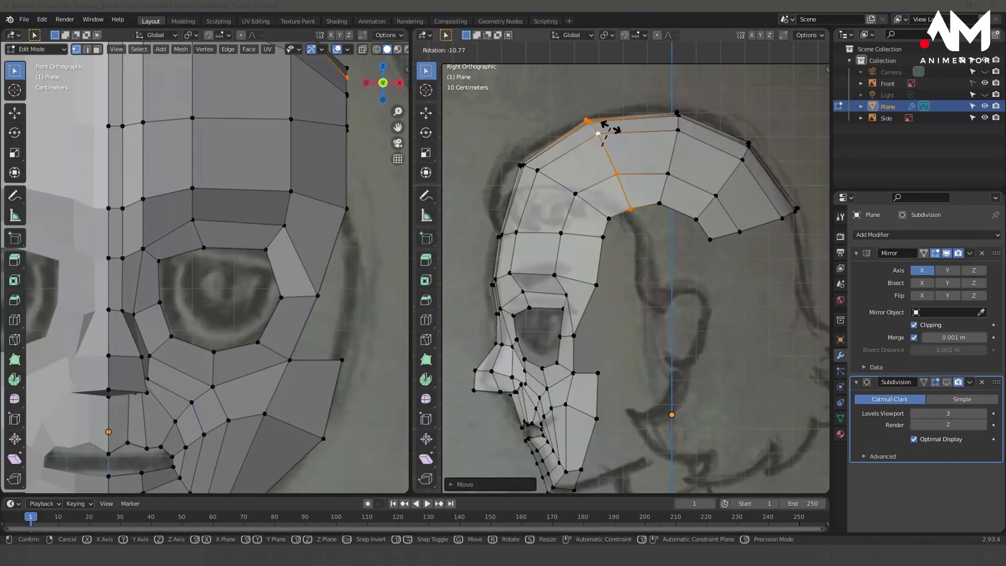
{"action": "left_click", "coordinate": [610, 127]}
{"action": "left_click_drag", "start_coordinate": [619, 124], "coordinate": [615, 126]}
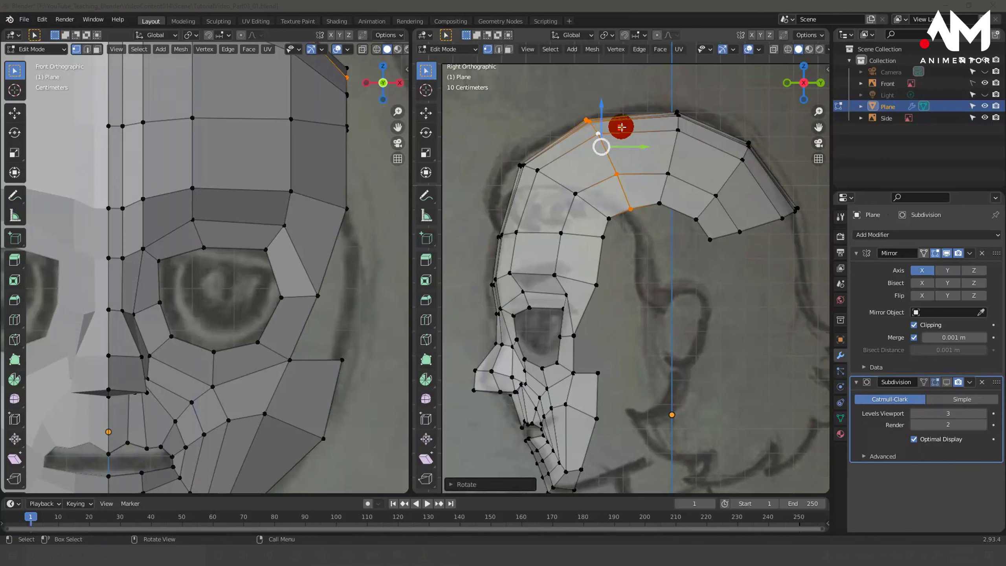
Move a forehead vertex within the side plane (G, Shift+X), then try and cancel moving its loop.
{"action": "left_click", "coordinate": [572, 184]}
{"action": "key", "text": "g"}
{"action": "key", "text": "shift+x"}
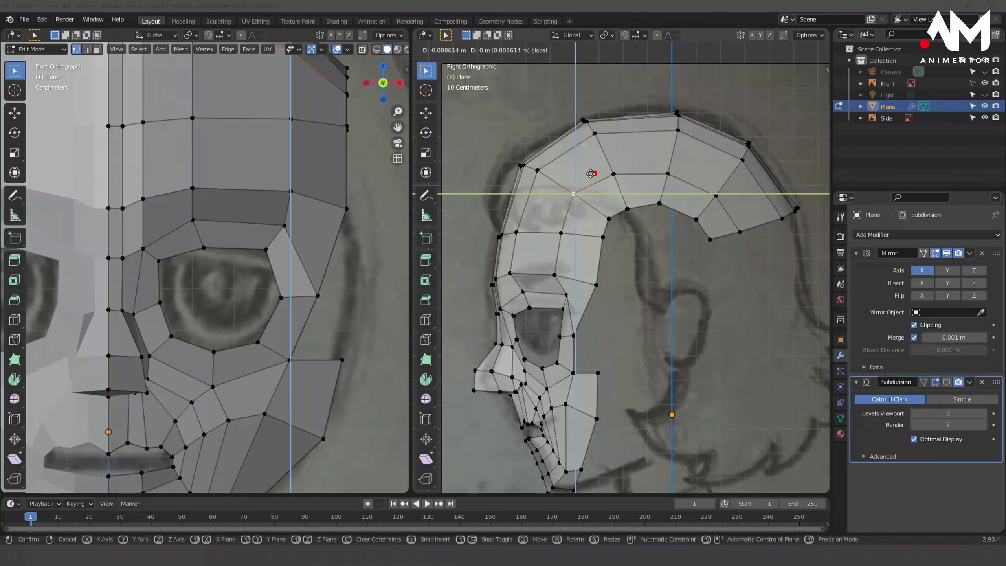
{"action": "left_click", "coordinate": [588, 173]}
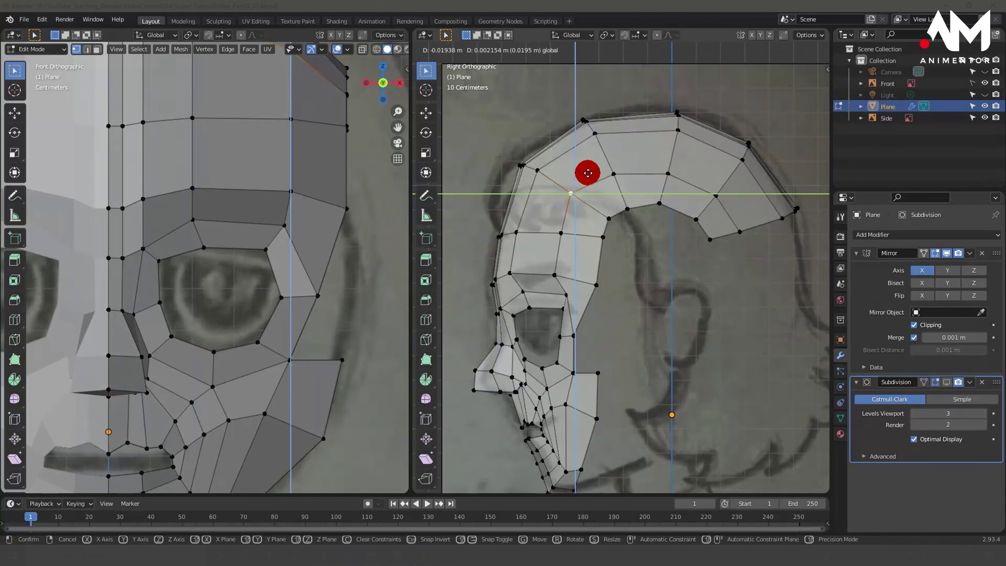
{"action": "left_click", "coordinate": [556, 179], "text": "alt"}
{"action": "key", "text": "g"}
{"action": "key", "text": "shift+x"}
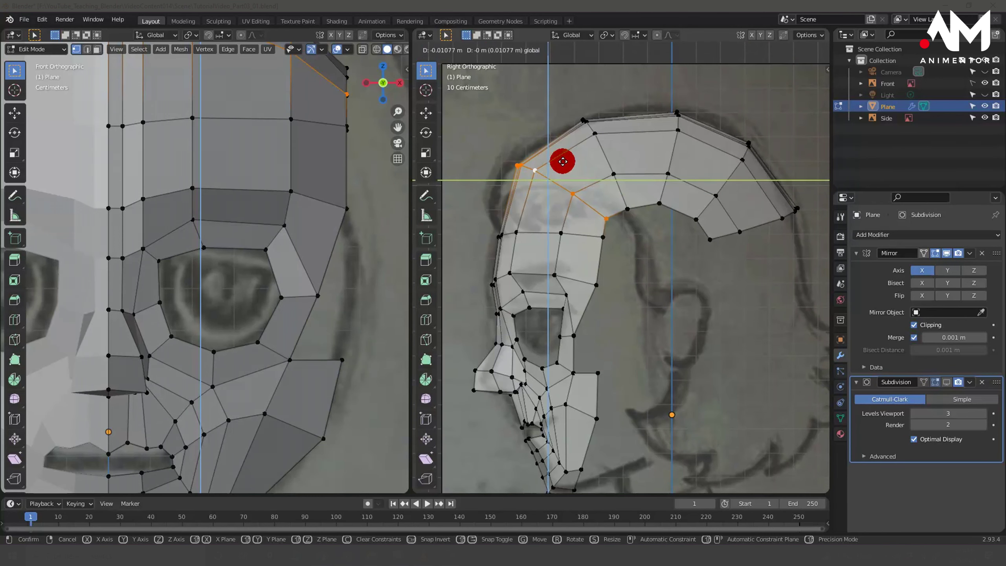
{"action": "right_click", "coordinate": [565, 161]}
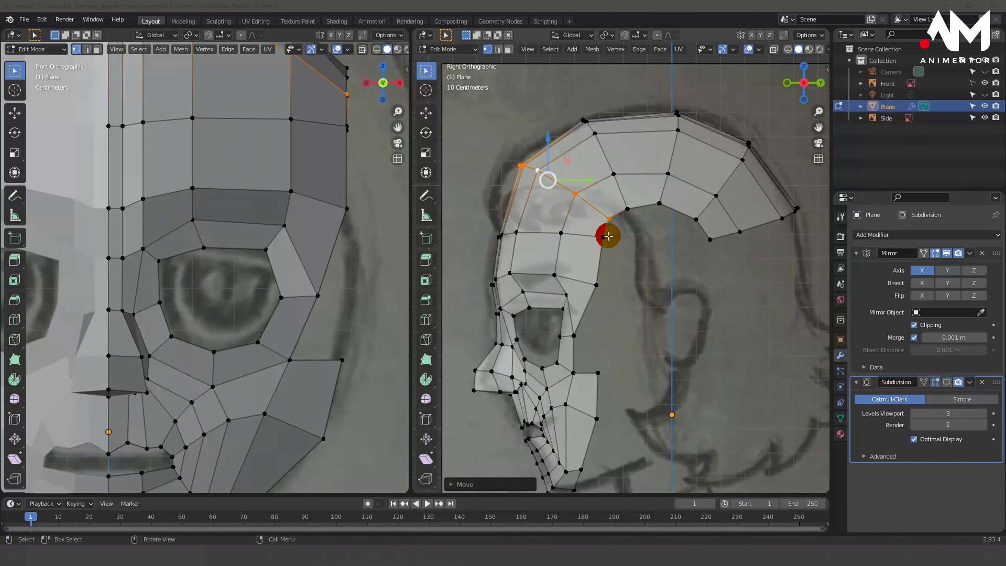
Lower an inner-edge vertex in the side plane and select the bottom edge at the strip's back end.
{"action": "left_click", "coordinate": [602, 238]}
{"action": "key", "text": "g"}
{"action": "key", "text": "shift+x"}
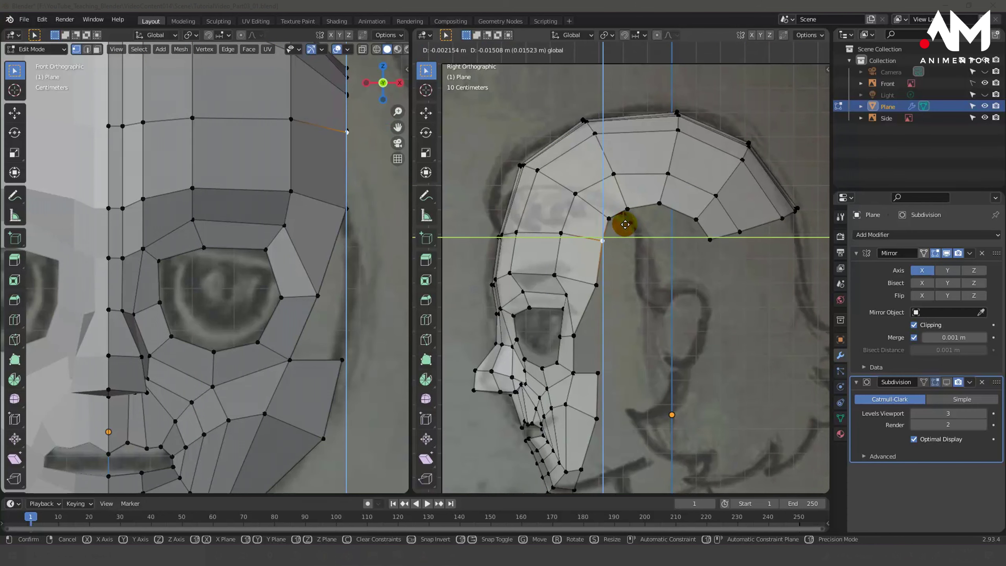
{"action": "left_click", "coordinate": [624, 225]}
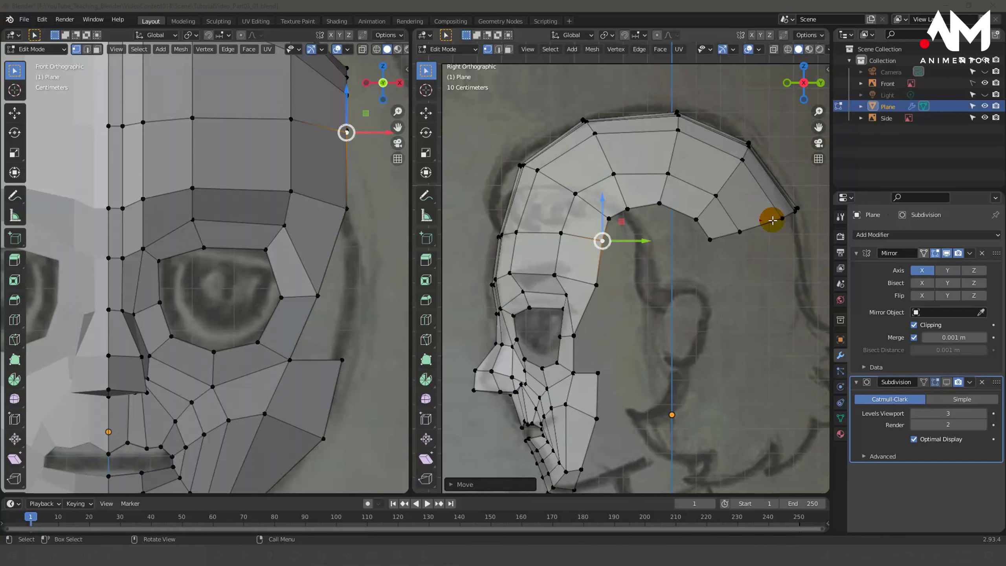
{"action": "left_click", "coordinate": [712, 240]}
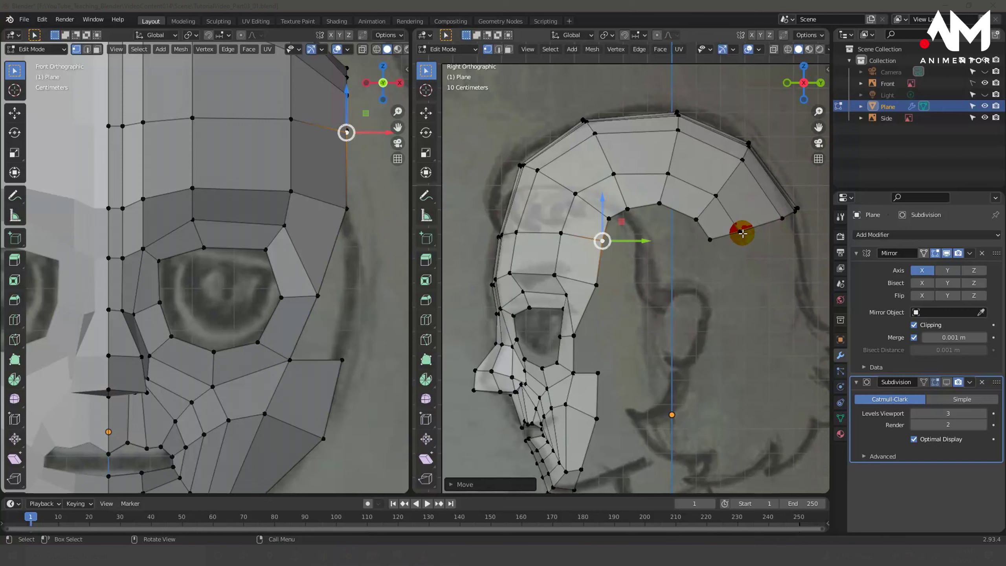
{"action": "left_click", "coordinate": [581, 239]}
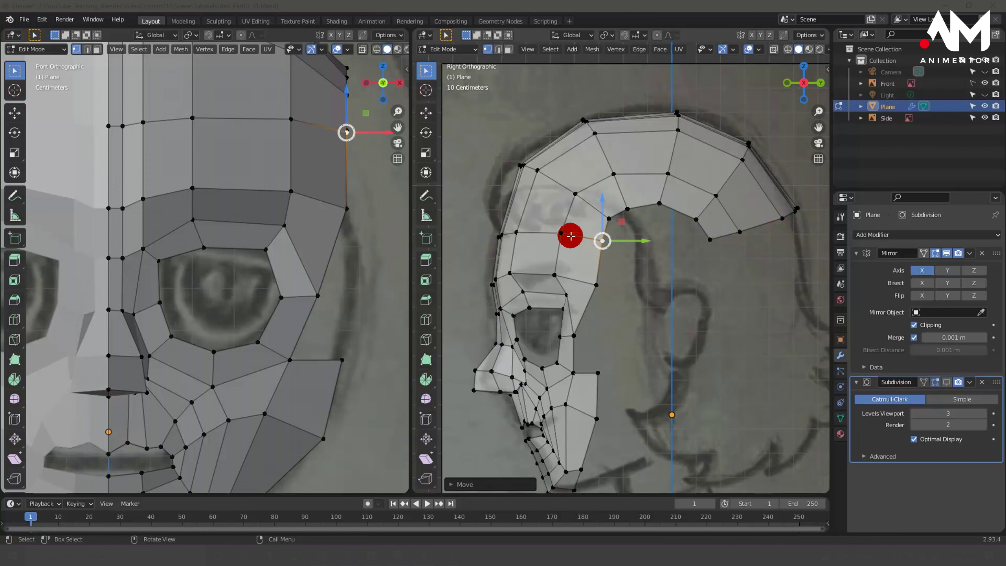
{"action": "left_click", "coordinate": [712, 240]}
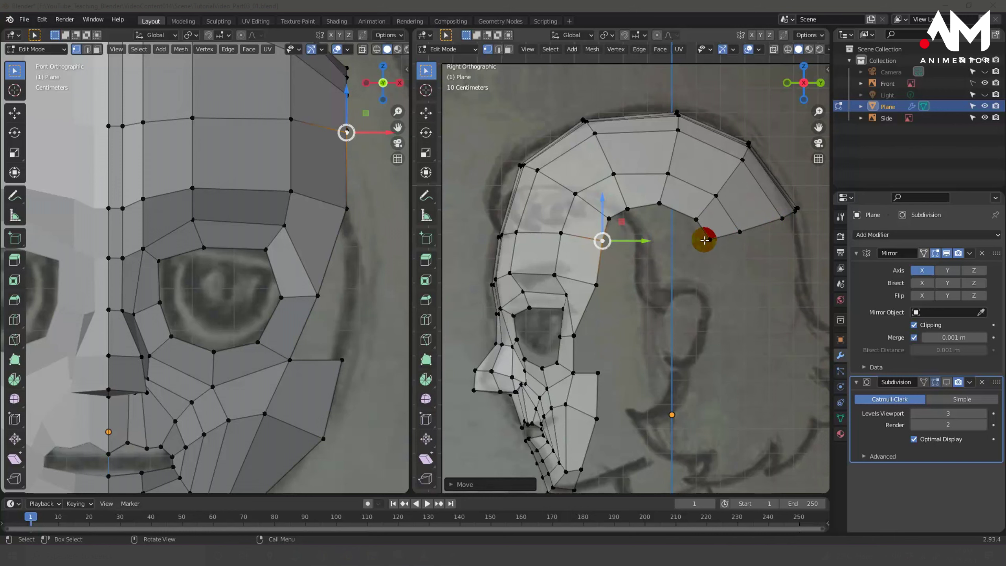
{"action": "left_click", "coordinate": [595, 240]}
{"action": "left_click", "coordinate": [712, 241]}
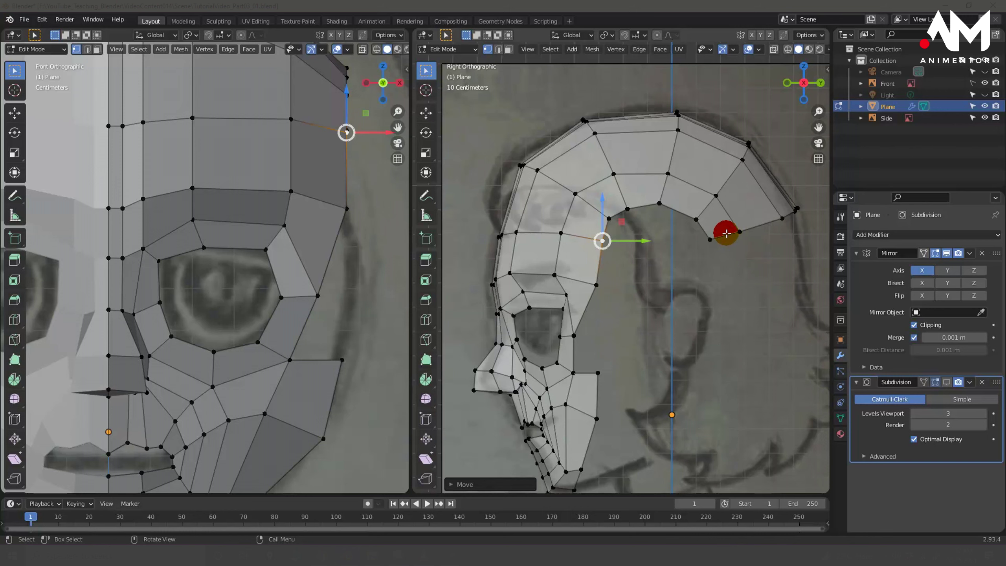
{"action": "left_click", "coordinate": [726, 234], "text": "alt"}
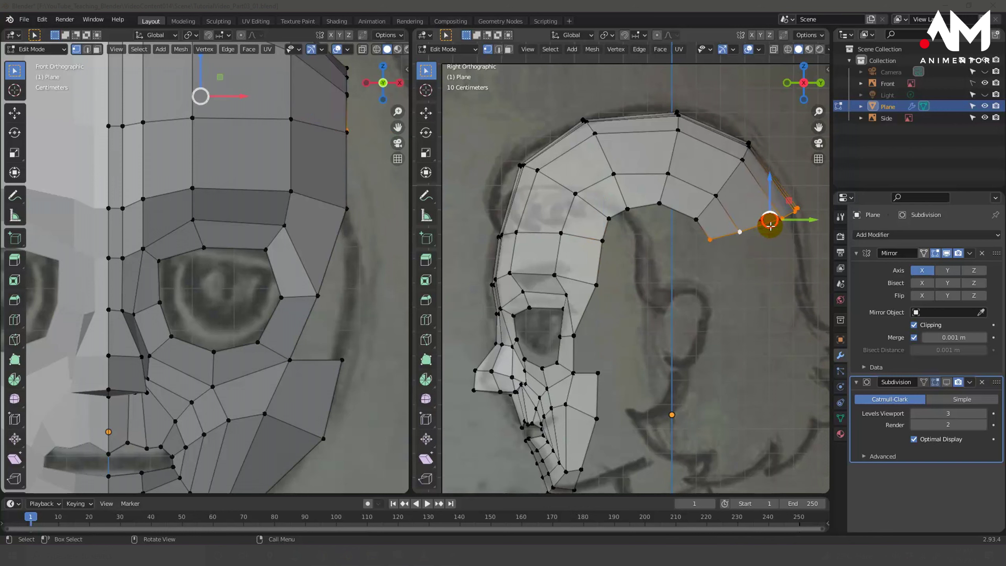
Extrude the strip's back edge downward, rotate and position the new edge on the sketch, then extrude another row.
{"action": "left_click_drag", "start_coordinate": [770, 226], "coordinate": [757, 277]}
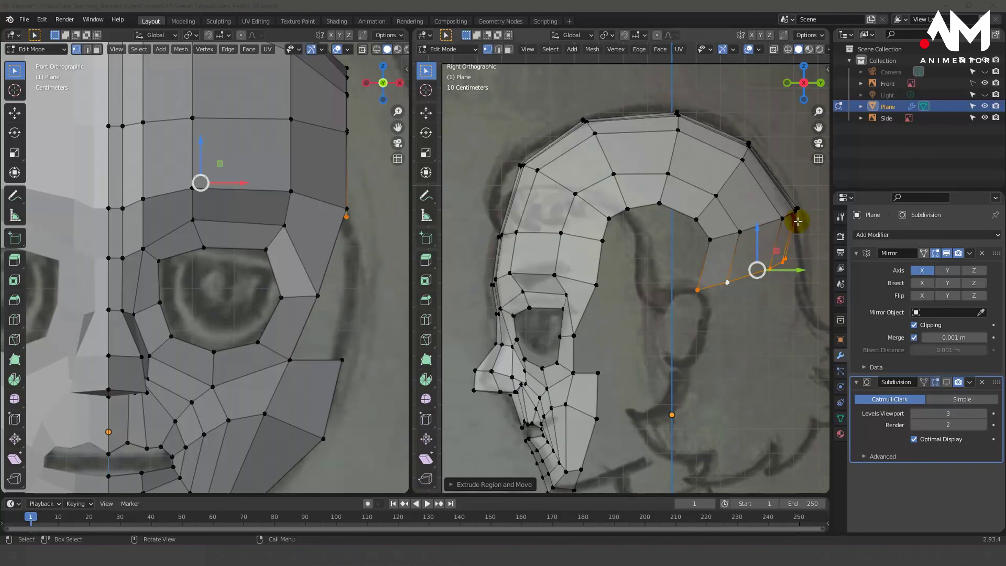
{"action": "left_click_drag", "start_coordinate": [793, 270], "coordinate": [792, 273]}
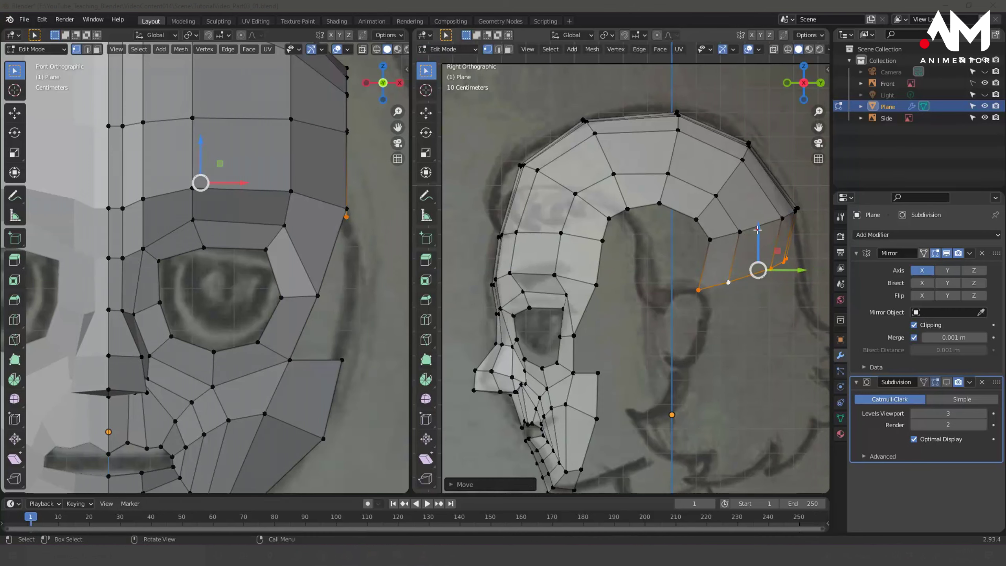
{"action": "left_click_drag", "start_coordinate": [757, 229], "coordinate": [759, 225]}
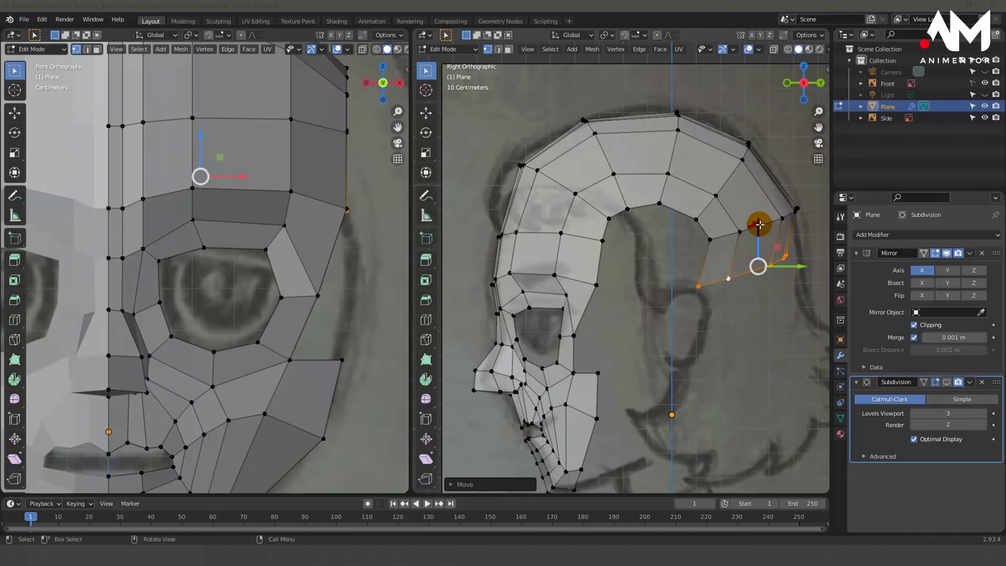
{"action": "key", "text": "r"}
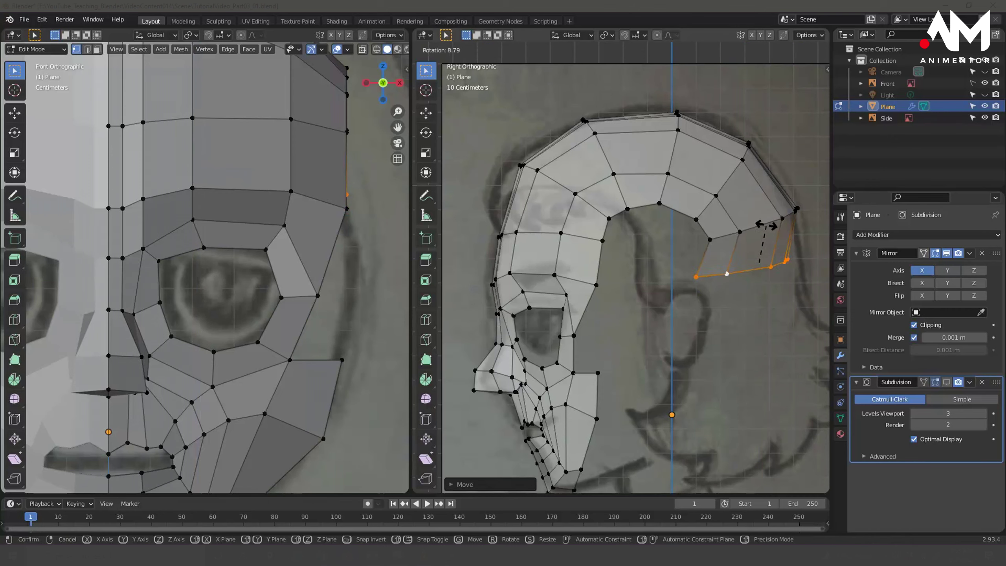
{"action": "left_click", "coordinate": [767, 226]}
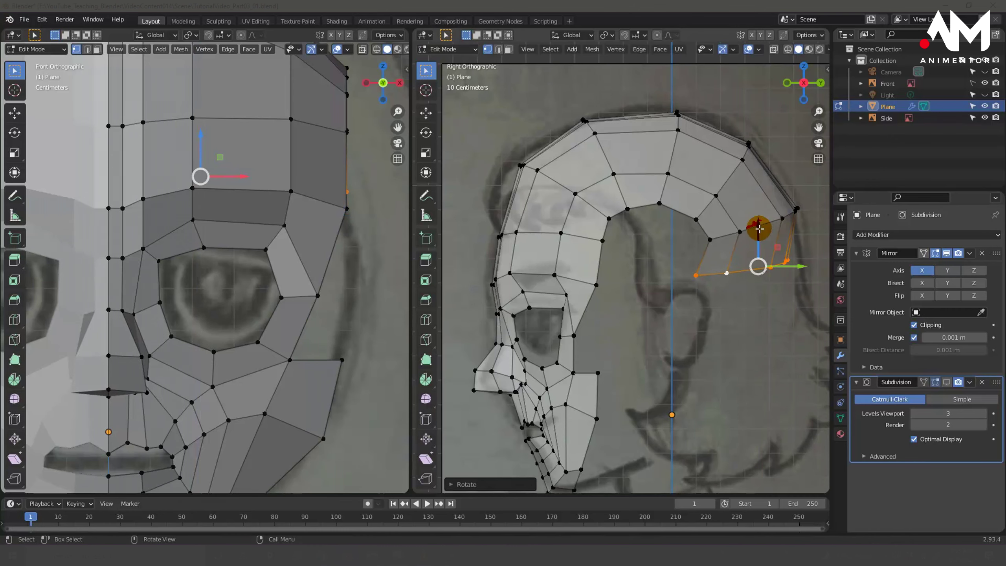
{"action": "left_click_drag", "start_coordinate": [759, 229], "coordinate": [758, 241]}
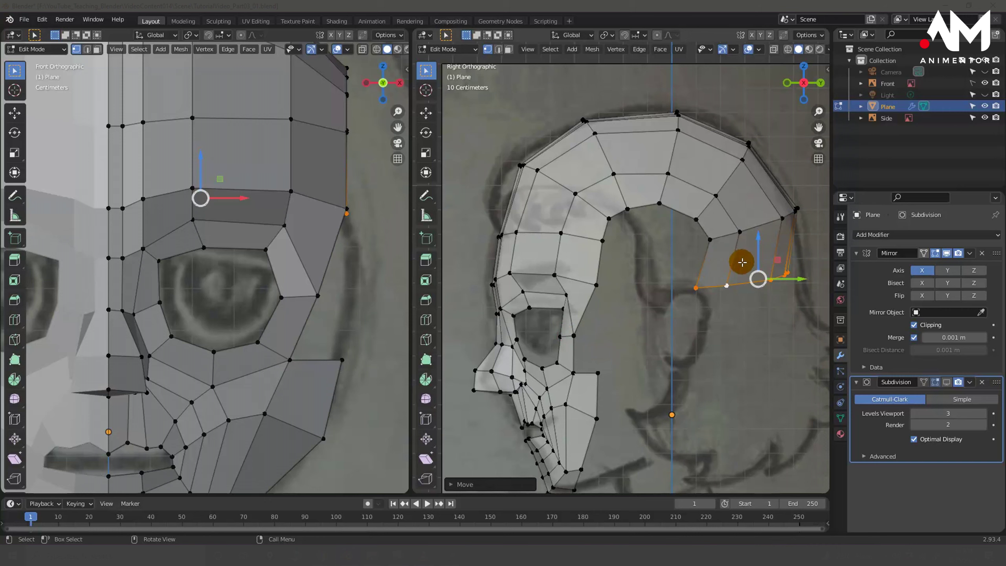
{"action": "left_click_drag", "start_coordinate": [740, 279], "coordinate": [721, 325]}
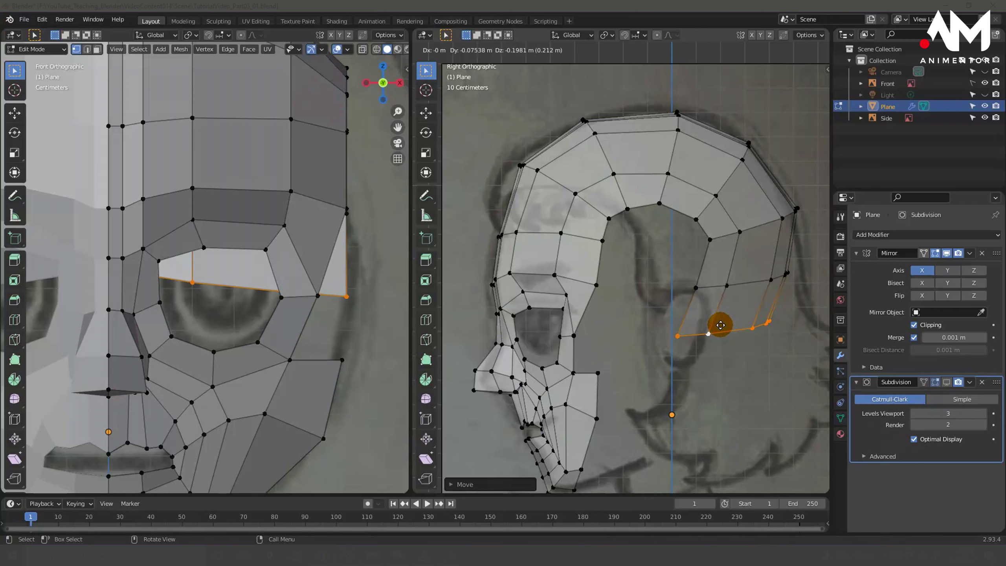
Extrude two more rows down the back of the head and move the bottom row toward the jaw.
{"action": "left_click_drag", "start_coordinate": [721, 324], "coordinate": [719, 321]}
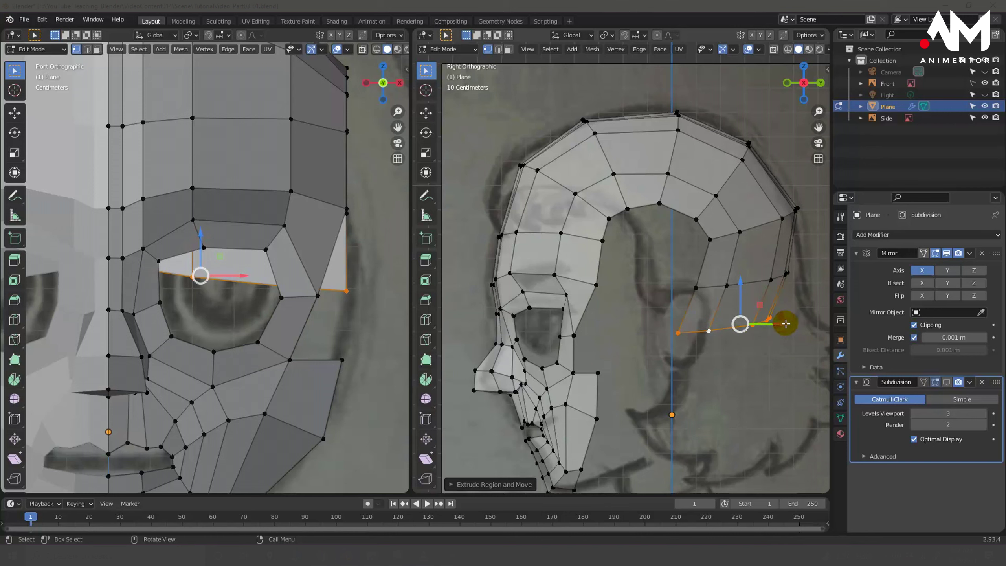
{"action": "left_click_drag", "start_coordinate": [779, 324], "coordinate": [782, 325]}
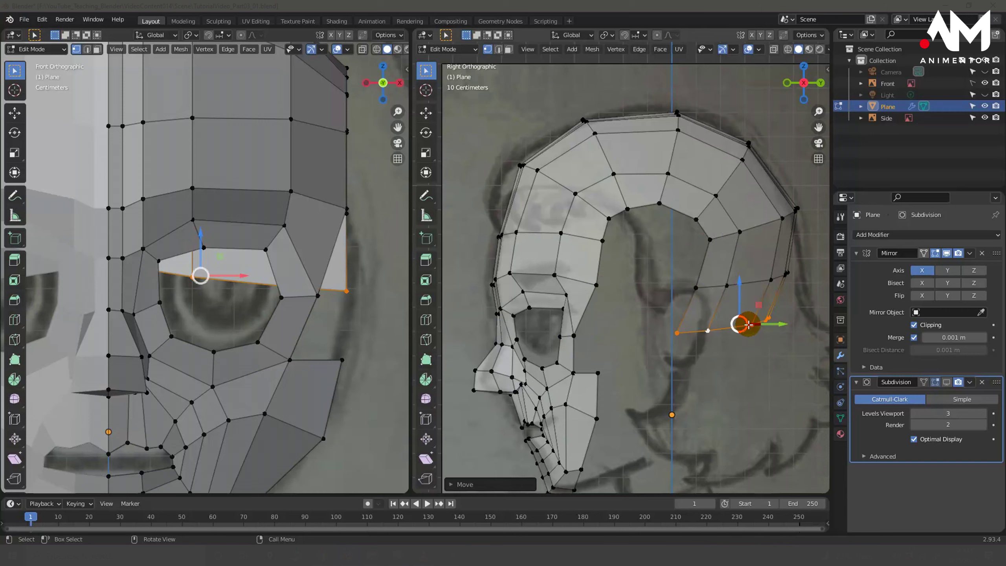
{"action": "left_click_drag", "start_coordinate": [745, 324], "coordinate": [716, 354]}
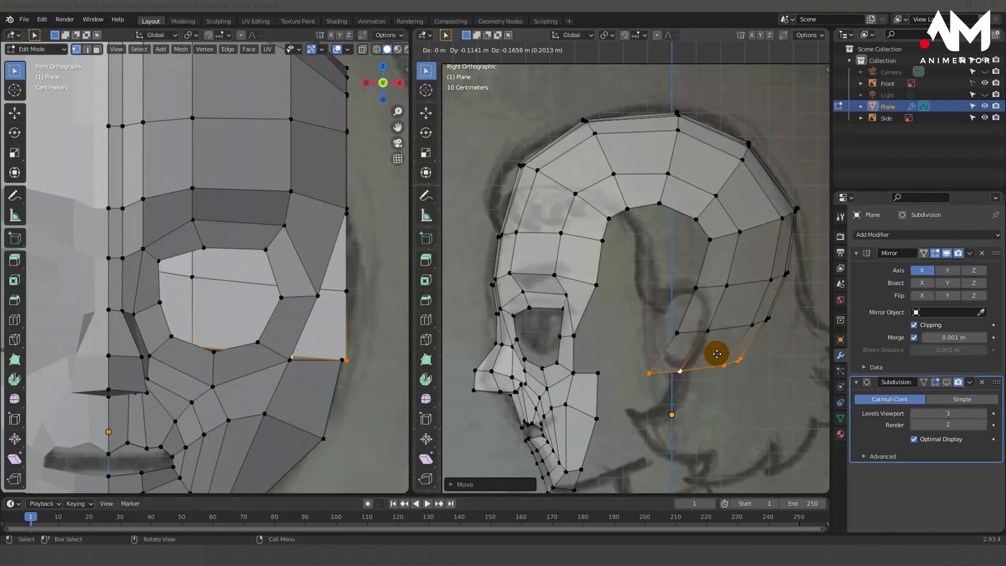
{"action": "left_click_drag", "start_coordinate": [717, 353], "coordinate": [718, 354]}
{"action": "key", "text": "e"}
{"action": "left_click", "coordinate": [721, 353]}
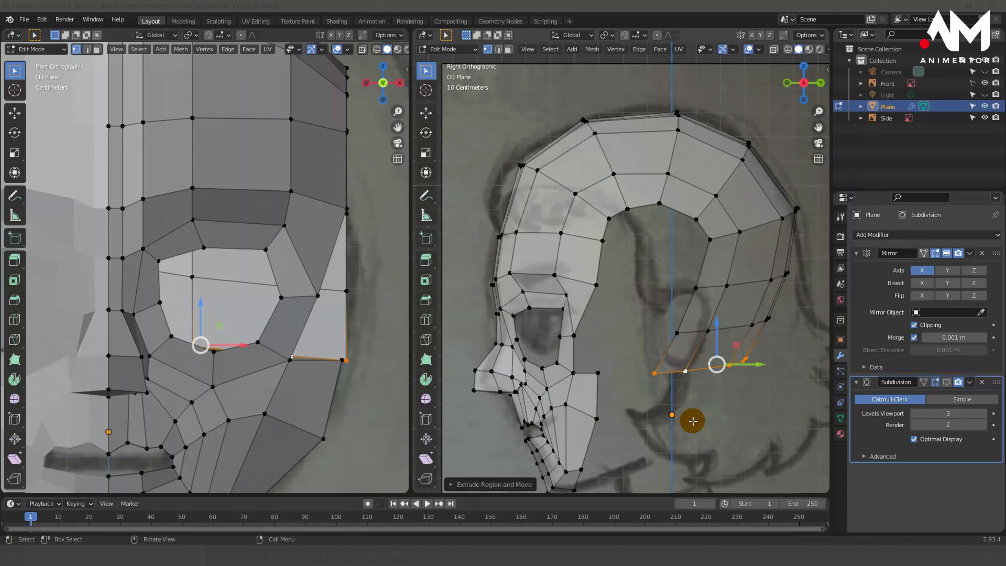
{"action": "key", "text": "g"}
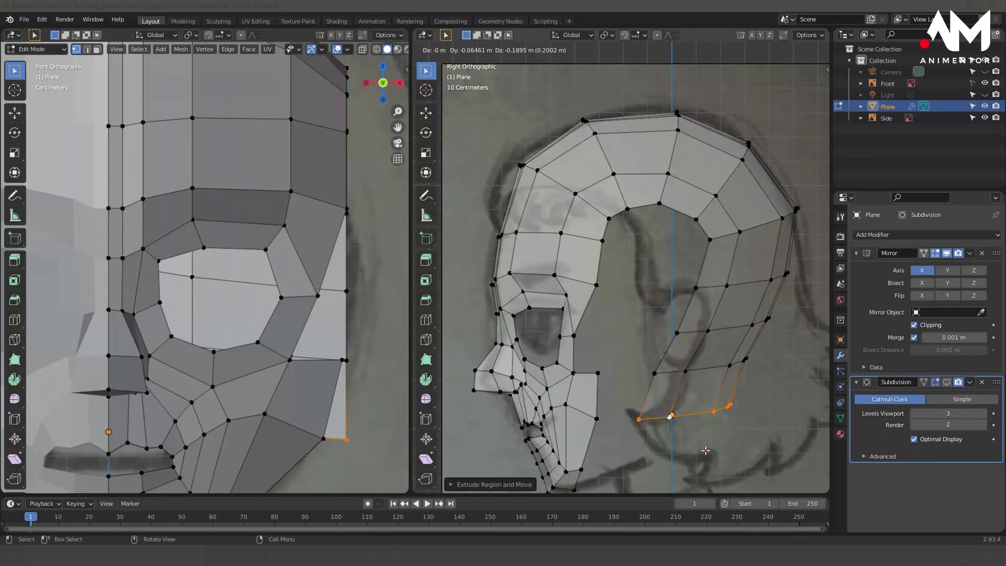
{"action": "left_click", "coordinate": [706, 451]}
Push the three edge loops above the bottom row toward the back of the head.
{"action": "left_click", "coordinate": [712, 367], "text": "alt"}
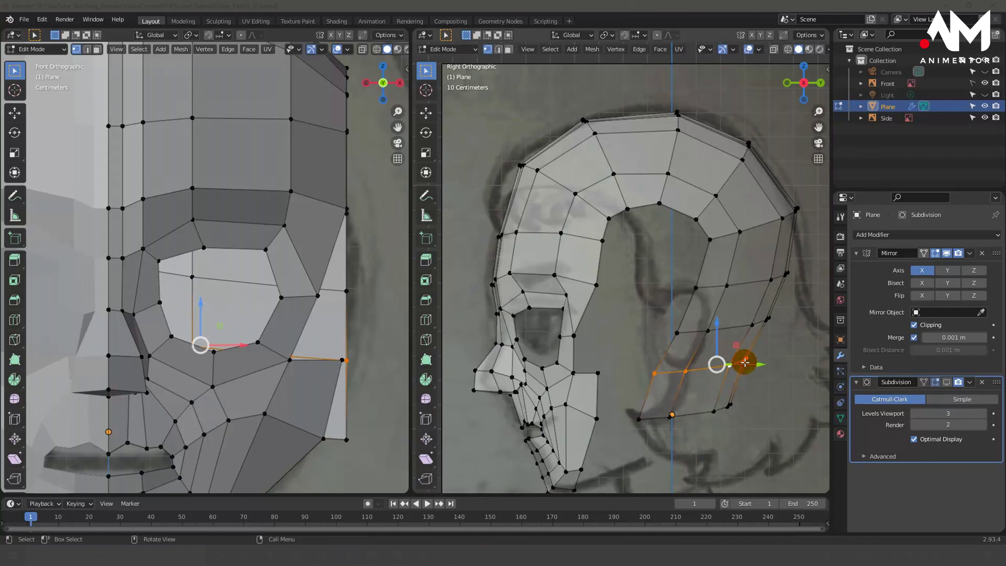
{"action": "left_click_drag", "start_coordinate": [745, 363], "coordinate": [763, 365]}
{"action": "left_click", "coordinate": [735, 326], "text": "alt"}
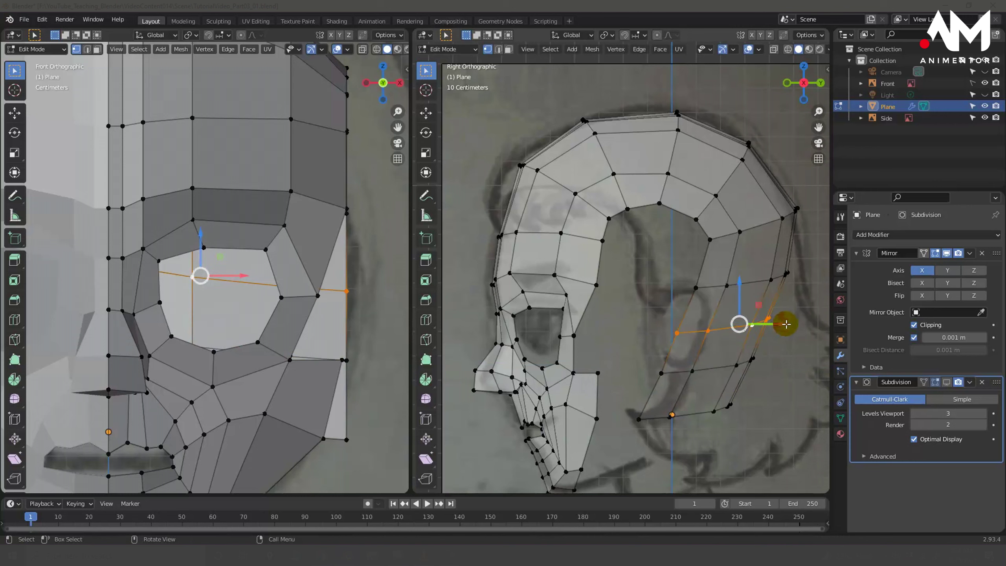
{"action": "left_click_drag", "start_coordinate": [786, 324], "coordinate": [793, 324]}
{"action": "left_click", "coordinate": [741, 283], "text": "alt"}
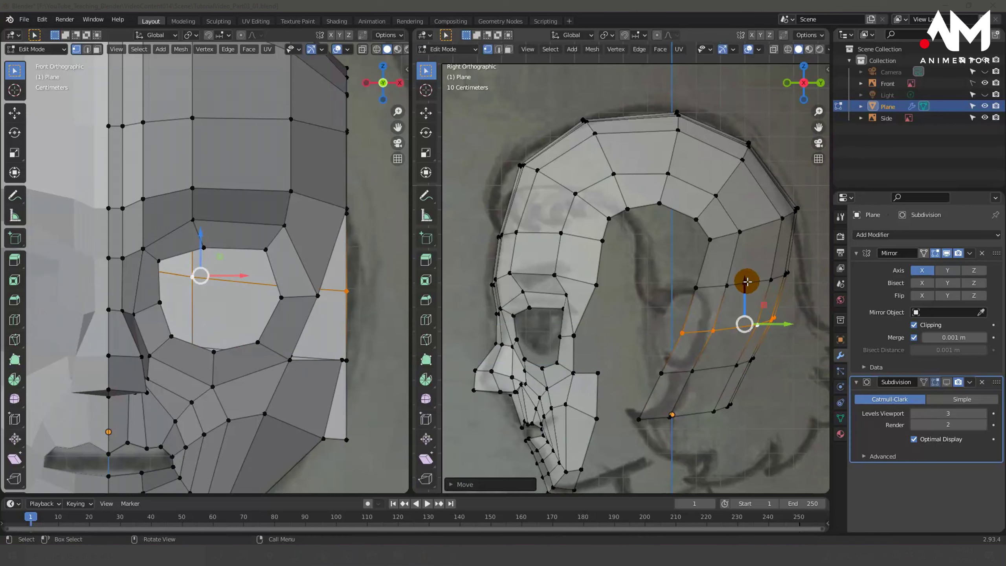
{"action": "left_click_drag", "start_coordinate": [800, 281], "coordinate": [806, 278]}
Slide the lower and bottom edge loops backward along Y onto the sketch.
{"action": "left_click", "coordinate": [746, 323], "text": "alt"}
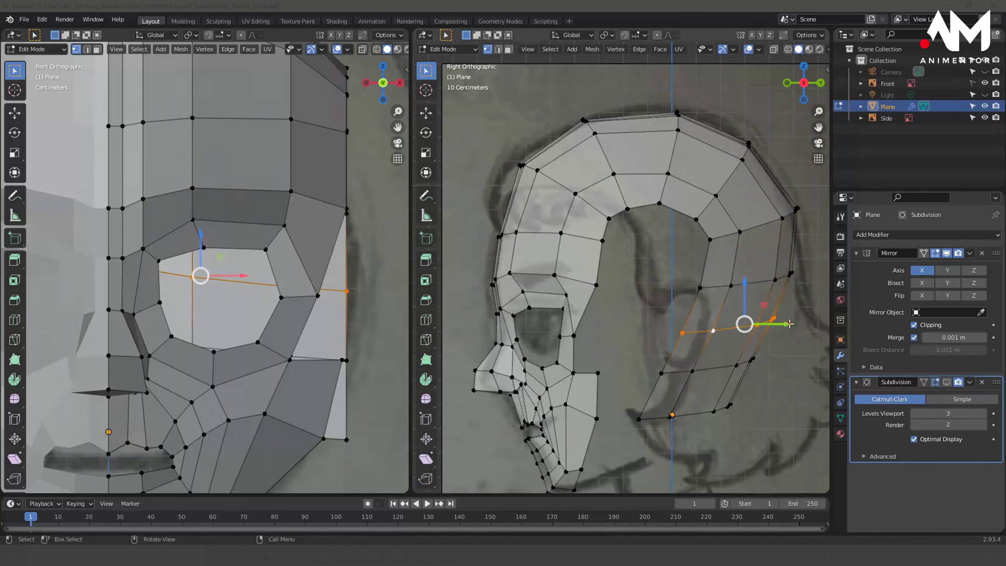
{"action": "left_click_drag", "start_coordinate": [789, 324], "coordinate": [794, 324]}
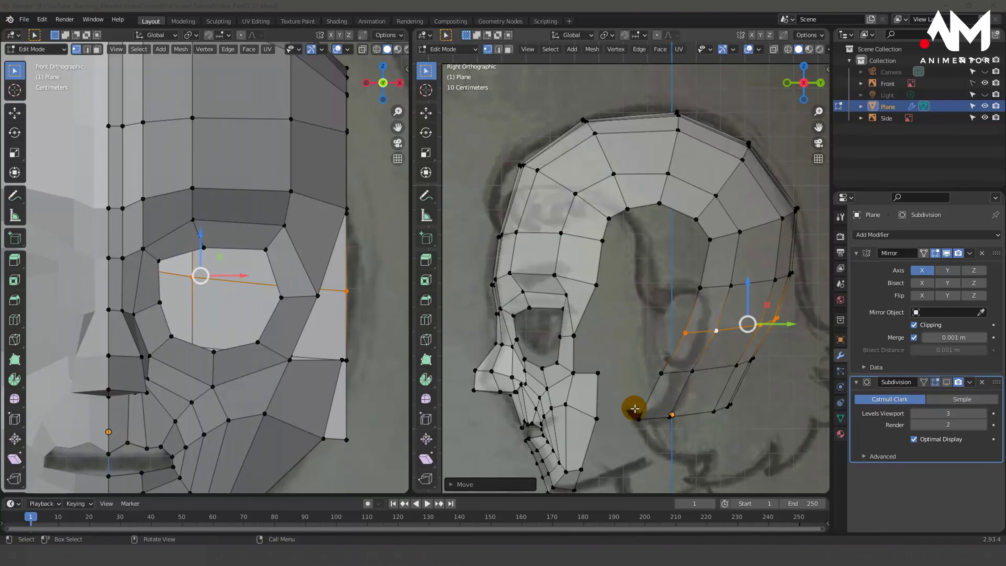
{"action": "left_click", "coordinate": [719, 365], "text": "alt"}
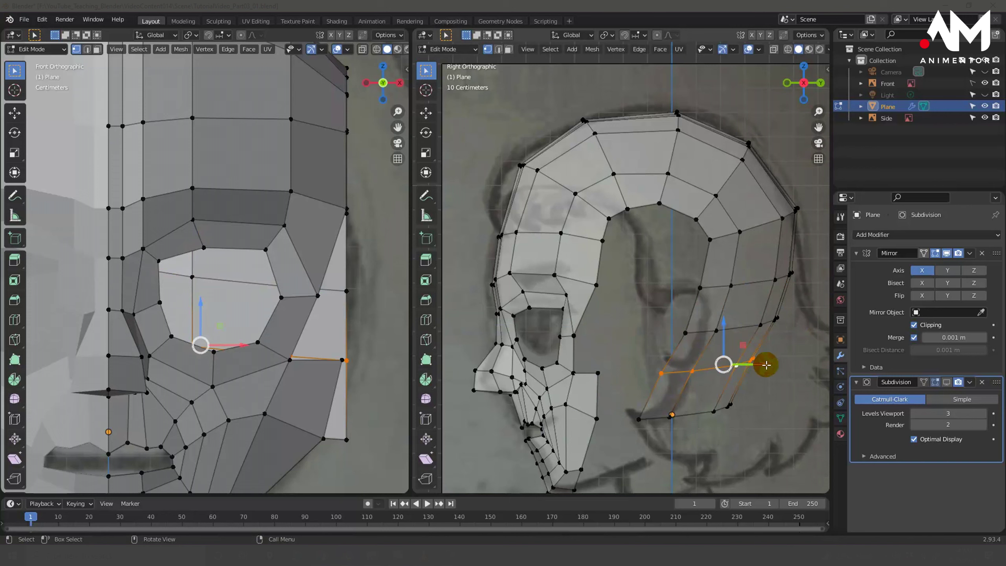
{"action": "left_click_drag", "start_coordinate": [764, 364], "coordinate": [775, 365]}
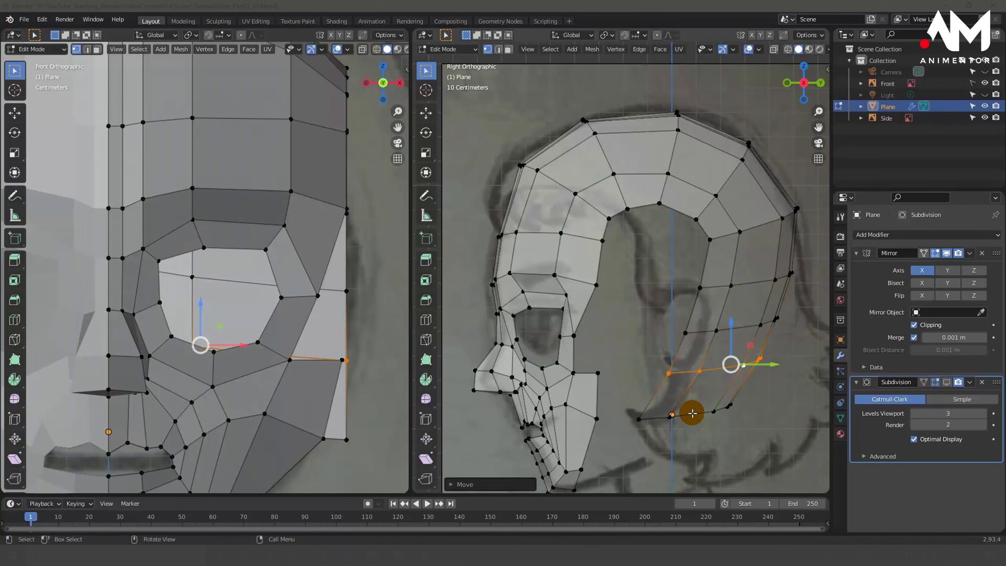
{"action": "left_click", "coordinate": [692, 413], "text": "alt"}
{"action": "left_click_drag", "start_coordinate": [740, 413], "coordinate": [752, 408]}
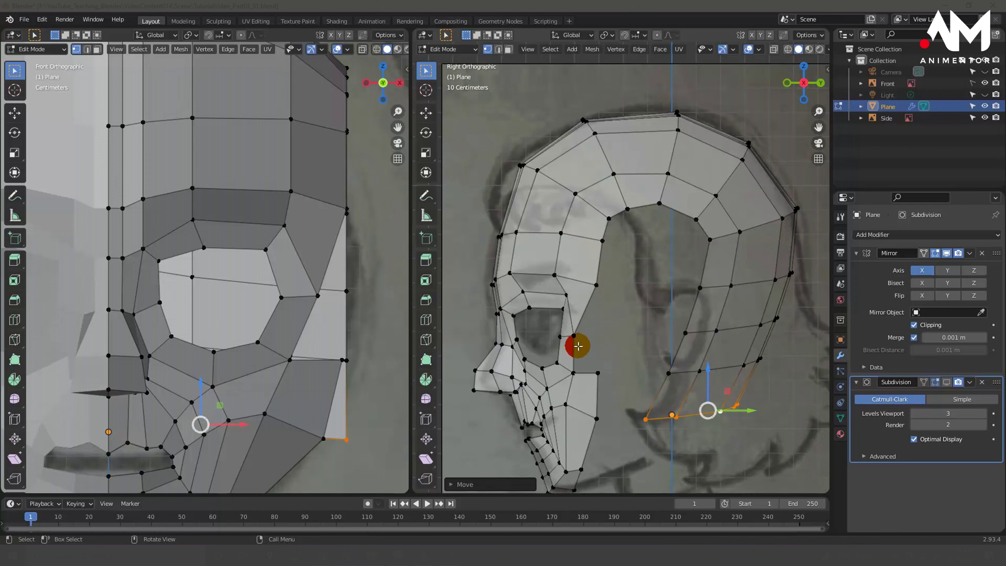
Select the five cheek edge vertices behind the eye and extrude them backward as a new strip.
{"action": "left_click", "coordinate": [608, 219]}
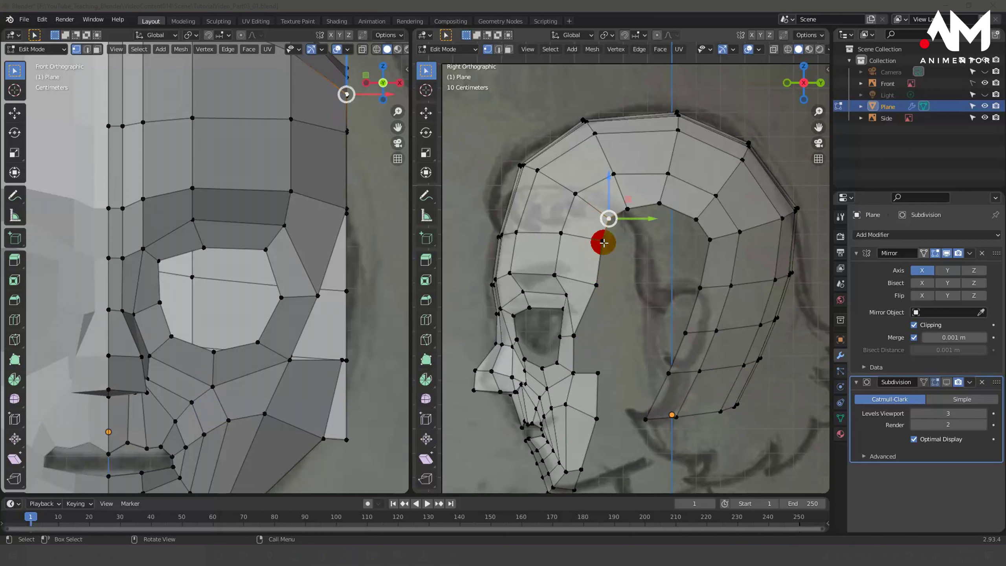
{"action": "left_click", "coordinate": [604, 241], "text": "shift"}
{"action": "left_click", "coordinate": [596, 285], "text": "shift"}
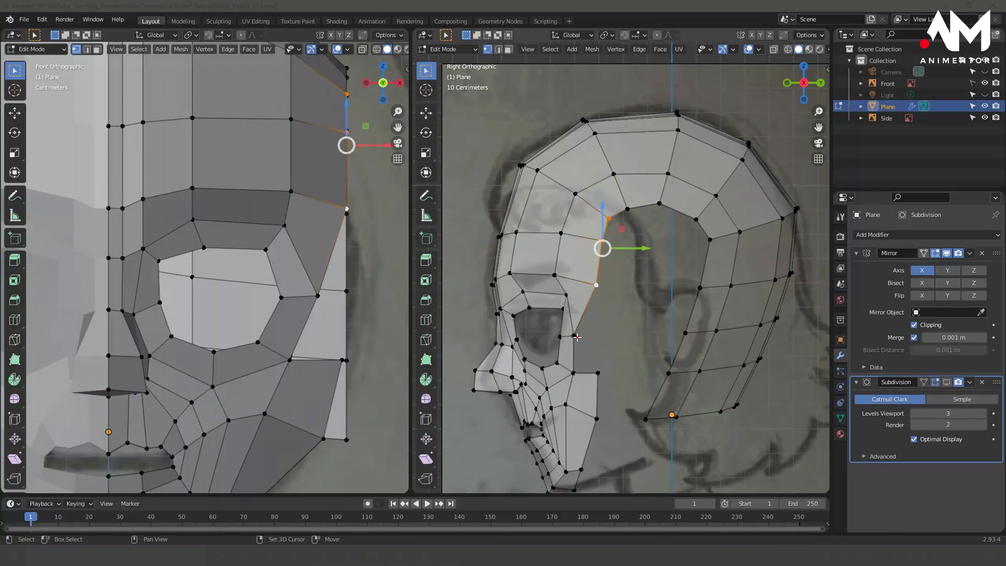
{"action": "left_click", "coordinate": [575, 336], "text": "shift"}
{"action": "left_click", "coordinate": [573, 373], "text": "shift"}
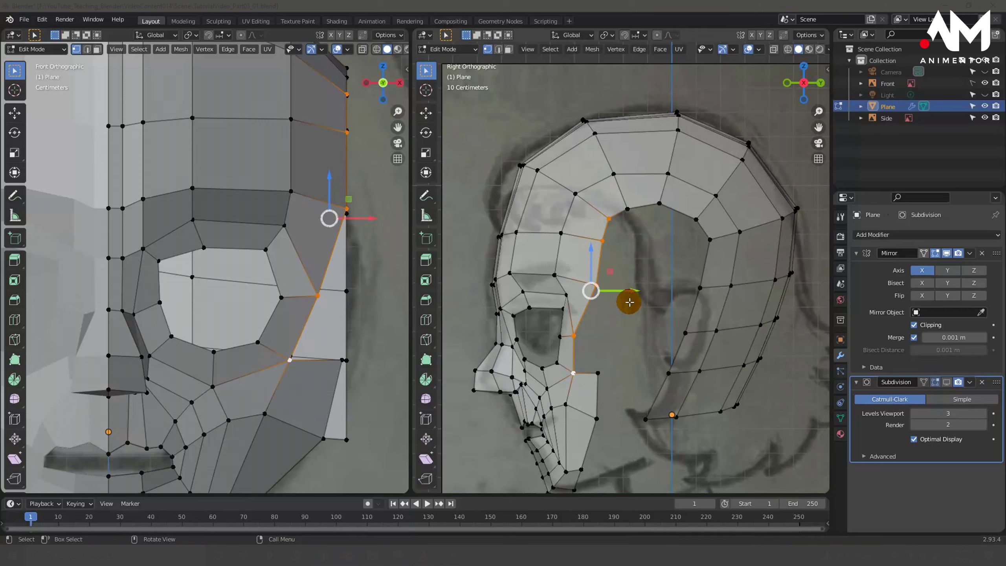
{"action": "key", "text": "g"}
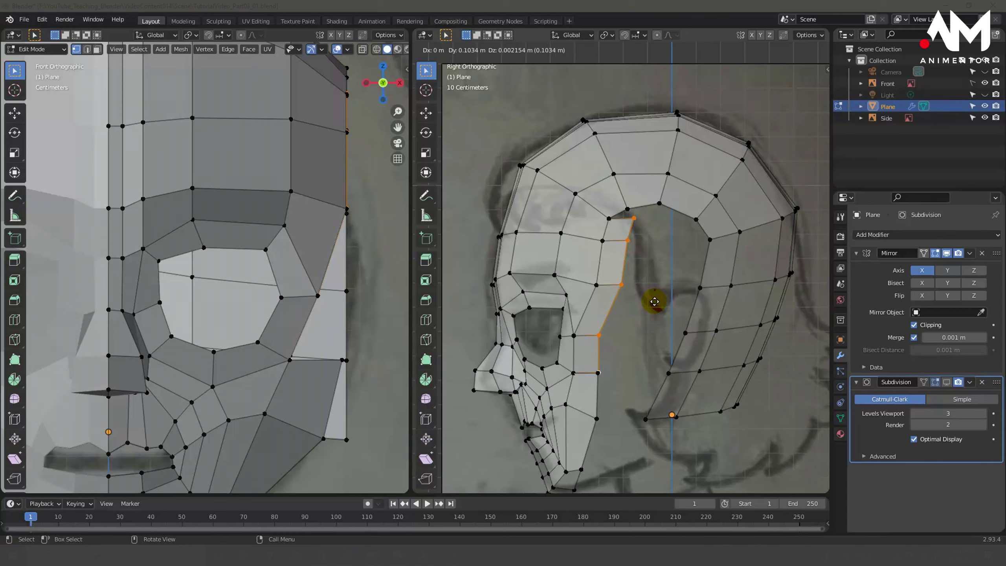
{"action": "left_click", "coordinate": [654, 301]}
Raise one vertex of the new strip to straighten its edge.
{"action": "scroll", "coordinate": [650, 348], "scroll_direction": "up", "scroll_amount": 2}
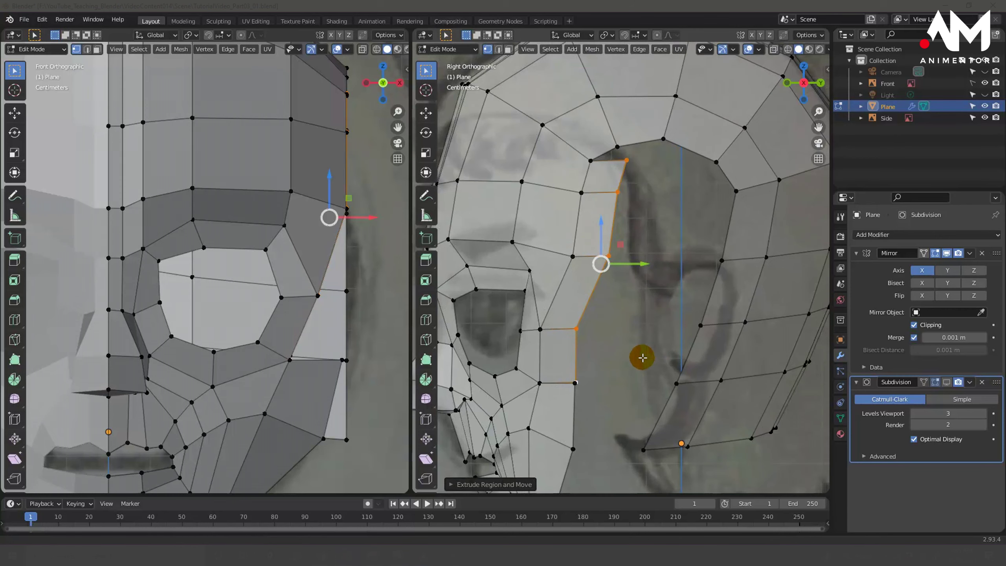
{"action": "scroll", "coordinate": [642, 358], "scroll_direction": "down", "scroll_amount": 3}
{"action": "scroll", "coordinate": [636, 300], "scroll_direction": "up", "scroll_amount": 4}
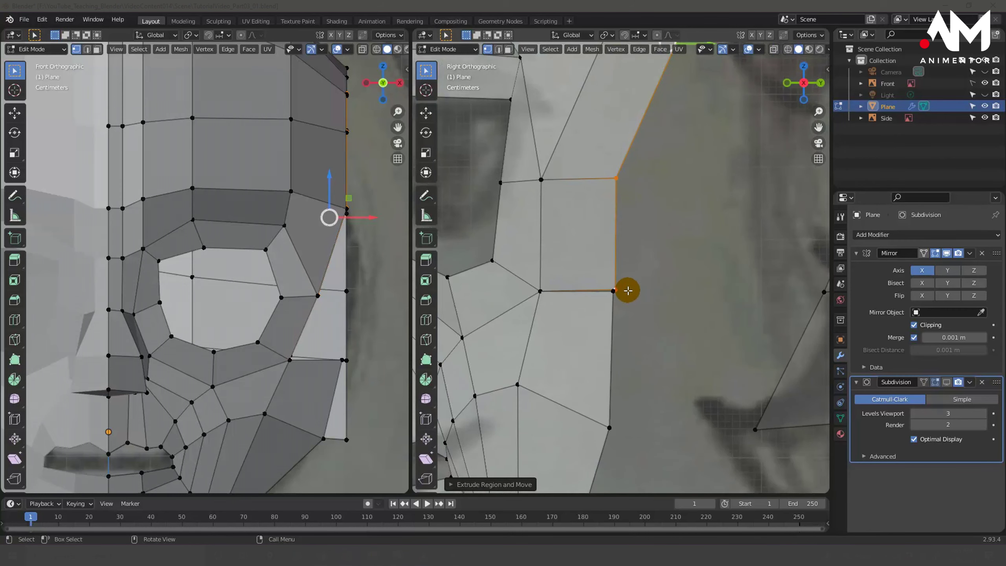
{"action": "left_click", "coordinate": [615, 289]}
{"action": "left_click_drag", "start_coordinate": [610, 258], "coordinate": [615, 243]}
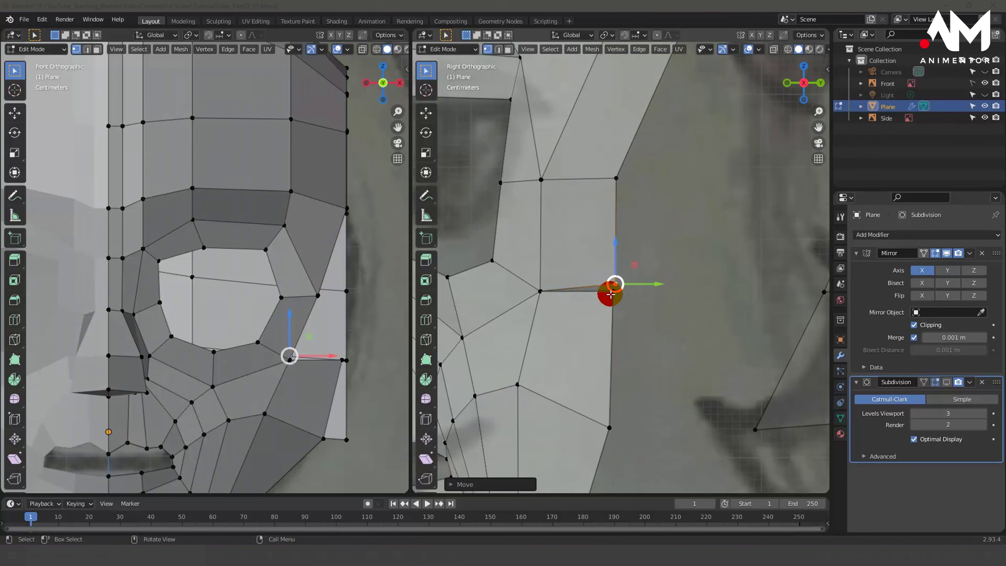
Reframe and orbit the view to inspect the whole head in 3D.
{"action": "scroll", "coordinate": [629, 293], "scroll_direction": "down", "scroll_amount": 4}
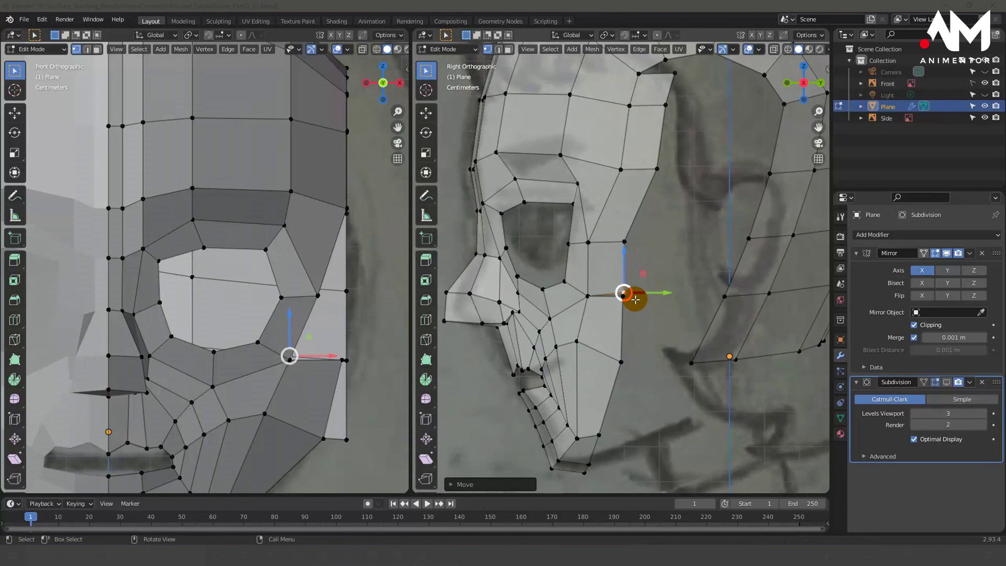
{"action": "middle_click_drag", "start_coordinate": [675, 218], "coordinate": [626, 344], "text": "shift"}
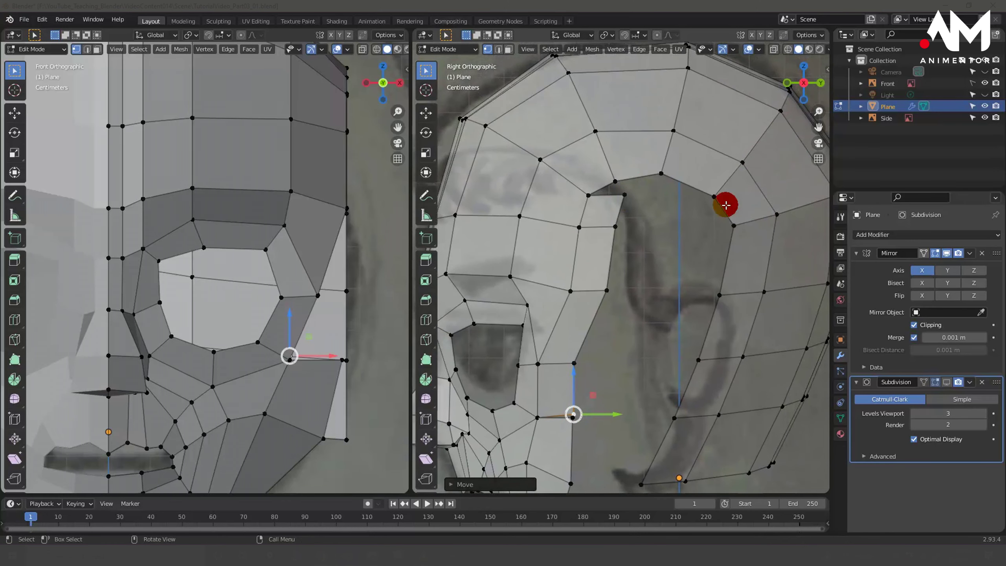
{"action": "scroll", "coordinate": [726, 228], "scroll_direction": "down", "scroll_amount": 2}
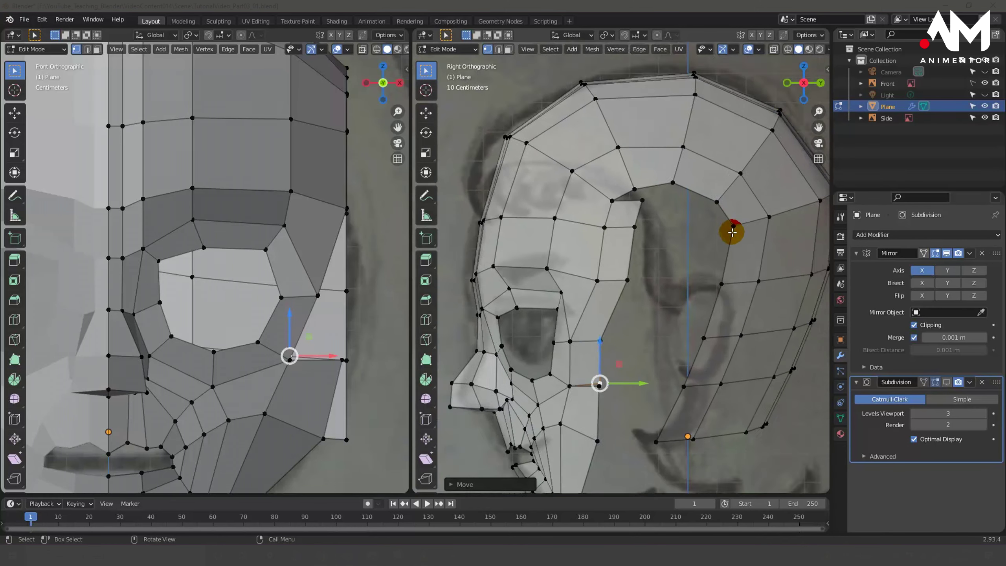
{"action": "scroll", "coordinate": [727, 238], "scroll_direction": "down", "scroll_amount": 1}
{"action": "scroll", "coordinate": [731, 243], "scroll_direction": "up", "scroll_amount": 2}
{"action": "middle_click_drag", "start_coordinate": [725, 253], "coordinate": [726, 239], "text": "shift"}
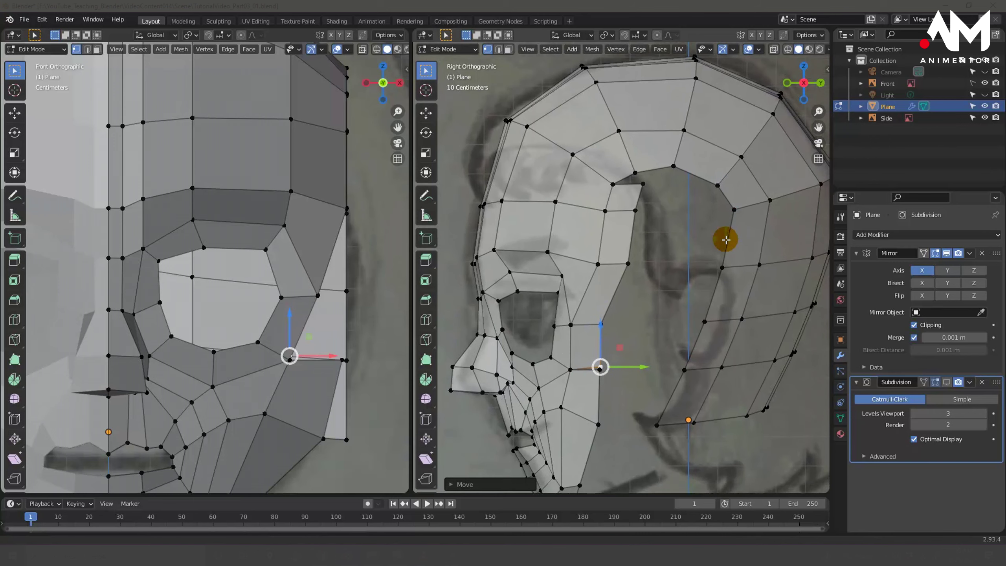
{"action": "scroll", "coordinate": [723, 238], "scroll_direction": "down", "scroll_amount": 1}
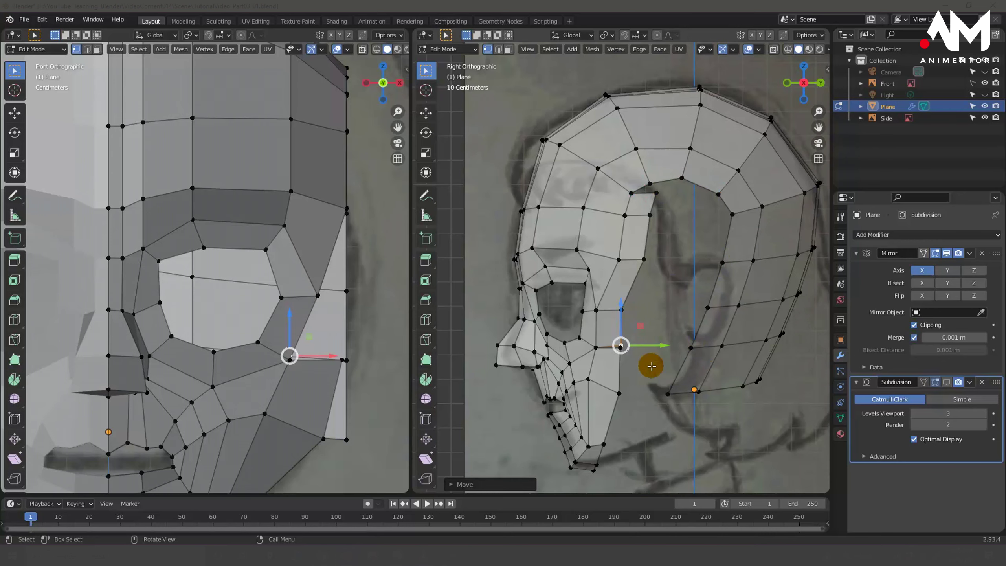
{"action": "mouse_move", "coordinate": [646, 335]}
{"action": "middle_mouse_down"}
{"action": "mouse_move", "coordinate": [653, 317]}
{"action": "mouse_move", "coordinate": [730, 317]}
{"action": "mouse_move", "coordinate": [642, 319]}
{"action": "mouse_move", "coordinate": [649, 308]}
{"action": "middle_mouse_up"}
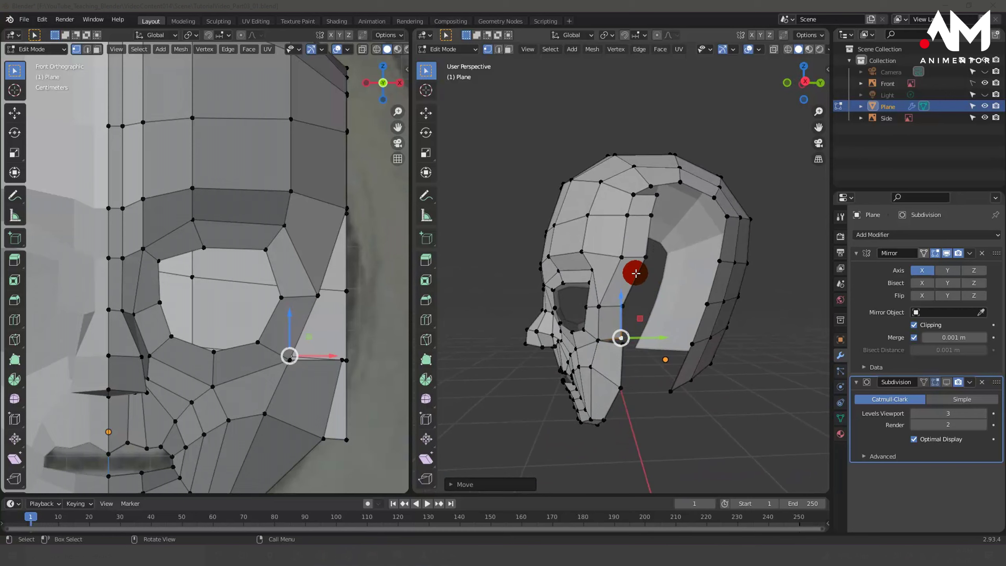
Move the new strip's outer edge loop outward along X so it wraps the side of the head.
{"action": "left_click", "coordinate": [639, 273], "text": "alt"}
{"action": "mouse_move", "coordinate": [639, 273]}
{"action": "middle_mouse_down"}
{"action": "mouse_move", "coordinate": [668, 339]}
{"action": "mouse_move", "coordinate": [669, 325]}
{"action": "mouse_move", "coordinate": [640, 330]}
{"action": "mouse_move", "coordinate": [651, 303]}
{"action": "mouse_move", "coordinate": [635, 299]}
{"action": "mouse_move", "coordinate": [652, 303]}
{"action": "mouse_move", "coordinate": [647, 312]}
{"action": "mouse_move", "coordinate": [669, 294]}
{"action": "mouse_move", "coordinate": [635, 294]}
{"action": "mouse_move", "coordinate": [669, 295]}
{"action": "mouse_move", "coordinate": [621, 323]}
{"action": "mouse_move", "coordinate": [651, 321]}
{"action": "mouse_move", "coordinate": [610, 310]}
{"action": "middle_mouse_up"}
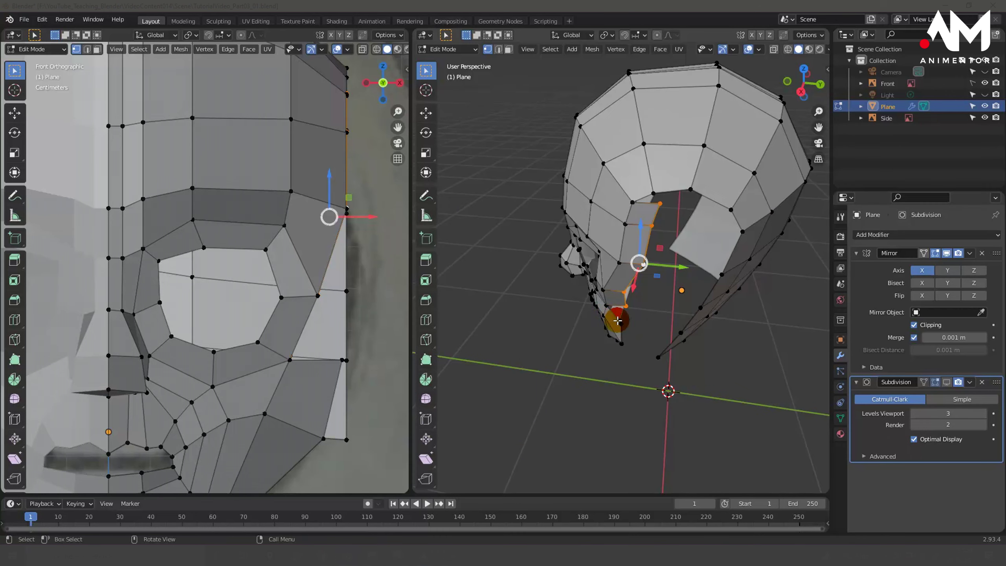
{"action": "middle_click_drag", "start_coordinate": [662, 329], "coordinate": [647, 315]}
{"action": "left_click_drag", "start_coordinate": [629, 274], "coordinate": [606, 281]}
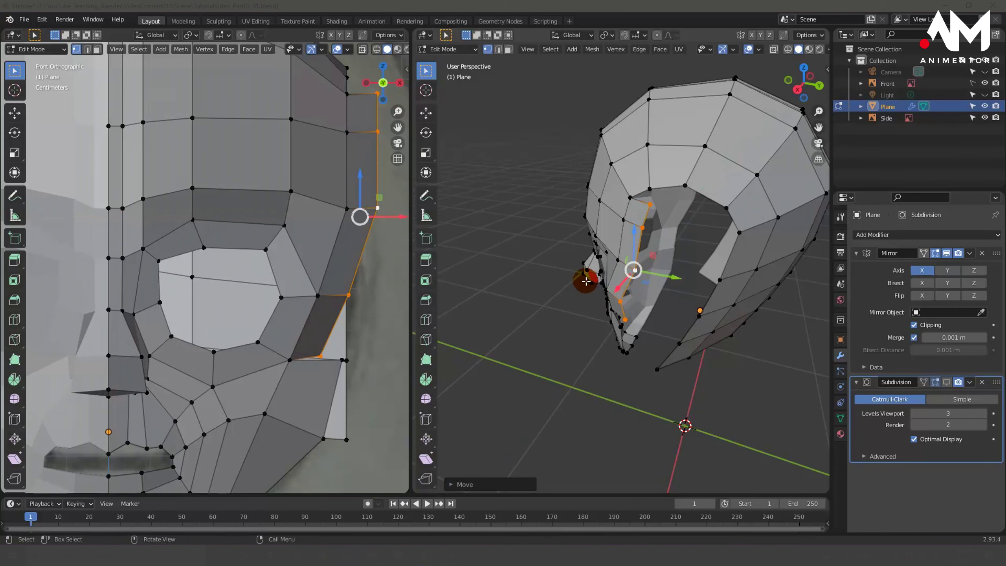
{"action": "scroll", "coordinate": [350, 257], "scroll_direction": "down", "scroll_amount": 2}
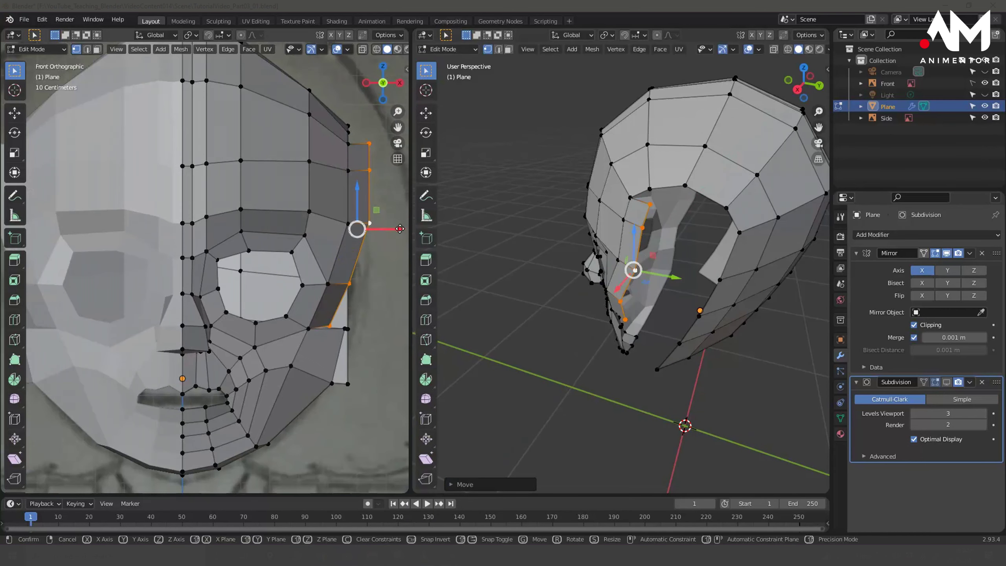
{"action": "left_click_drag", "start_coordinate": [398, 230], "coordinate": [405, 232]}
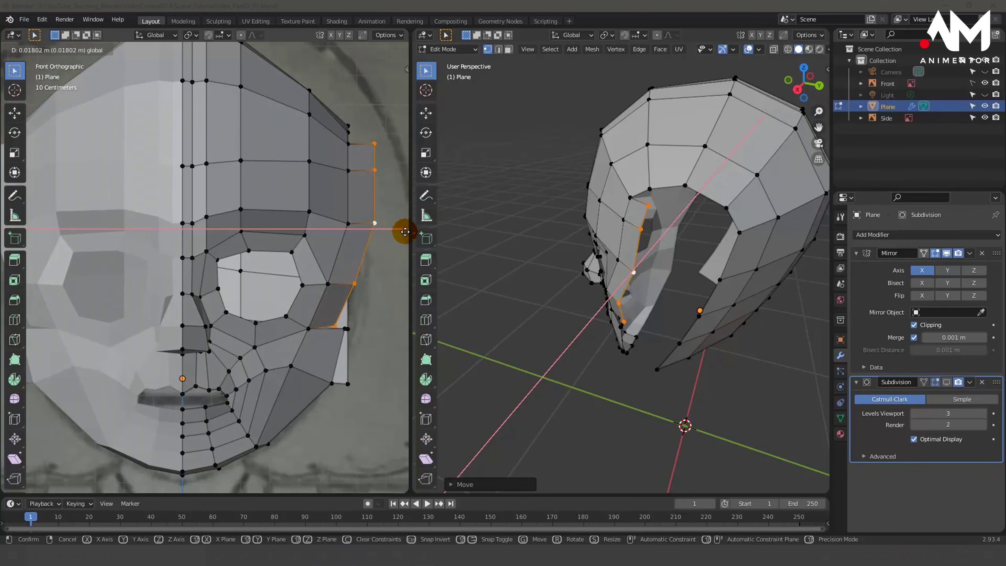
{"action": "left_click", "coordinate": [404, 232]}
{"action": "mouse_move", "coordinate": [602, 321]}
{"action": "middle_mouse_down"}
{"action": "mouse_move", "coordinate": [663, 268]}
{"action": "mouse_move", "coordinate": [681, 283]}
{"action": "mouse_move", "coordinate": [642, 350]}
{"action": "mouse_move", "coordinate": [642, 337]}
{"action": "middle_mouse_up"}
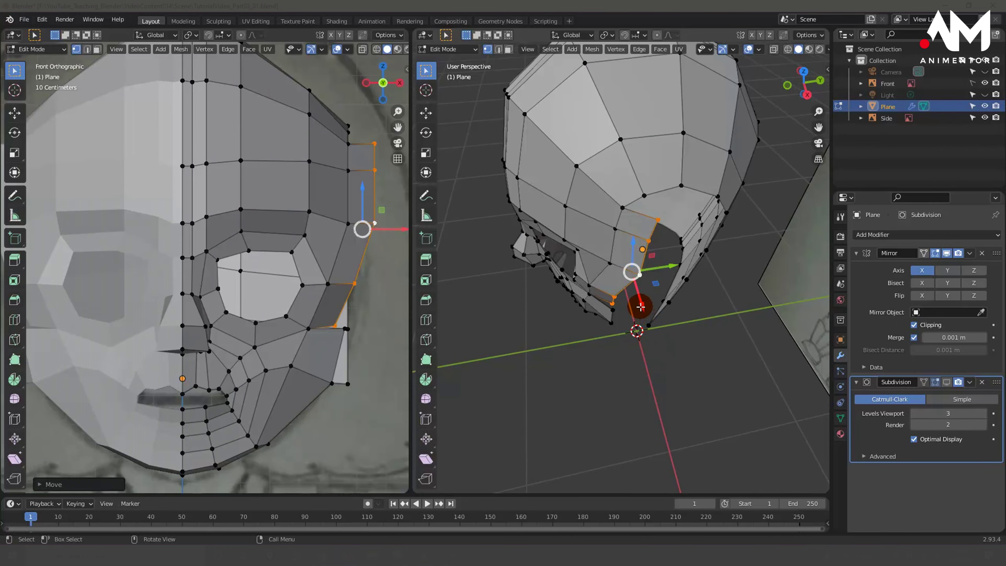
{"action": "left_click_drag", "start_coordinate": [638, 299], "coordinate": [637, 299]}
{"action": "mouse_move", "coordinate": [637, 299]}
{"action": "middle_mouse_down"}
{"action": "mouse_move", "coordinate": [662, 241]}
{"action": "mouse_move", "coordinate": [703, 253]}
{"action": "mouse_move", "coordinate": [703, 268]}
{"action": "mouse_move", "coordinate": [674, 282]}
{"action": "mouse_move", "coordinate": [635, 269]}
{"action": "mouse_move", "coordinate": [630, 253]}
{"action": "mouse_move", "coordinate": [694, 256]}
{"action": "middle_mouse_up"}
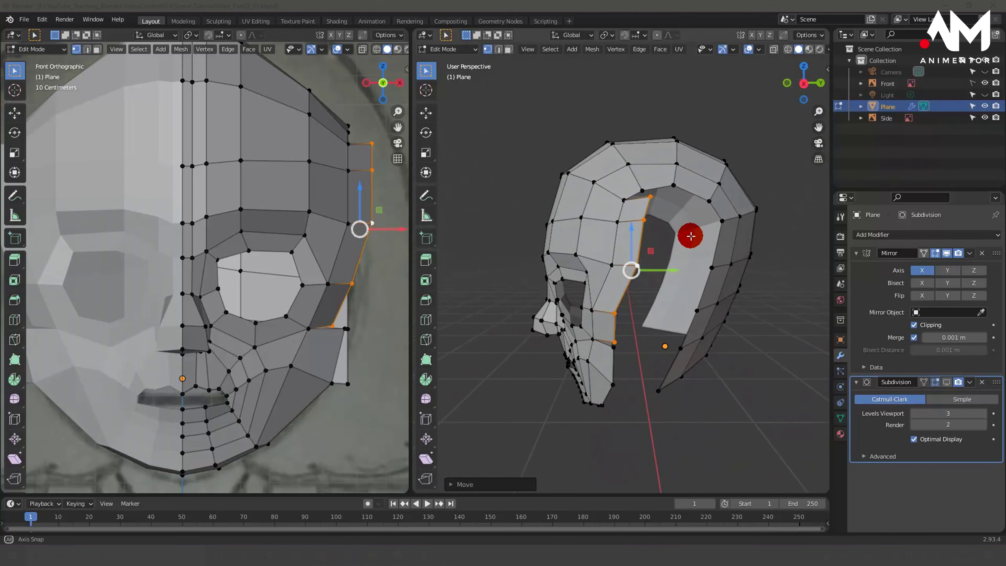
{"action": "key", "text": "KP_3"}
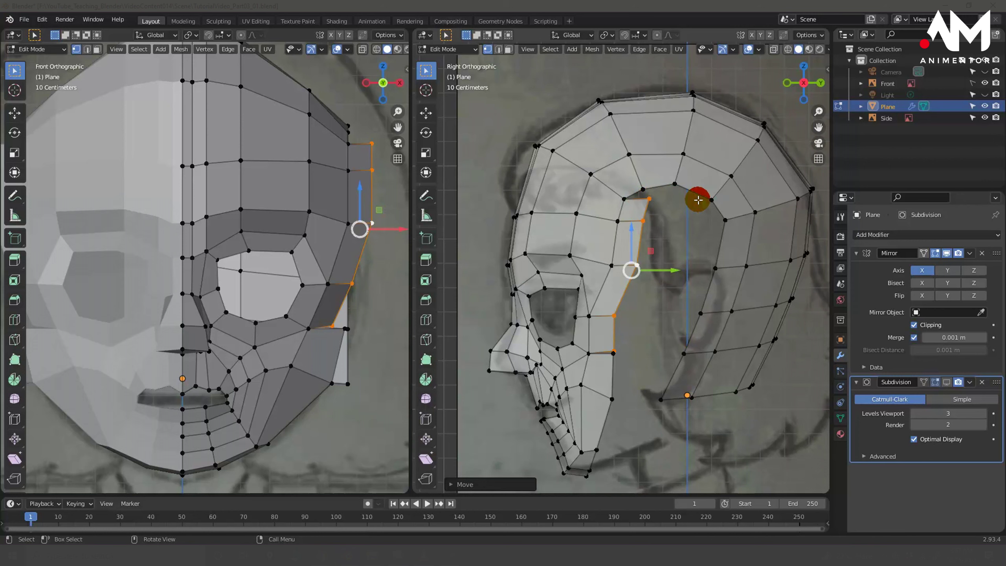
Select the strip's front border vertices from the brow down to the lower corner and orbit to check.
{"action": "left_click", "coordinate": [714, 203]}
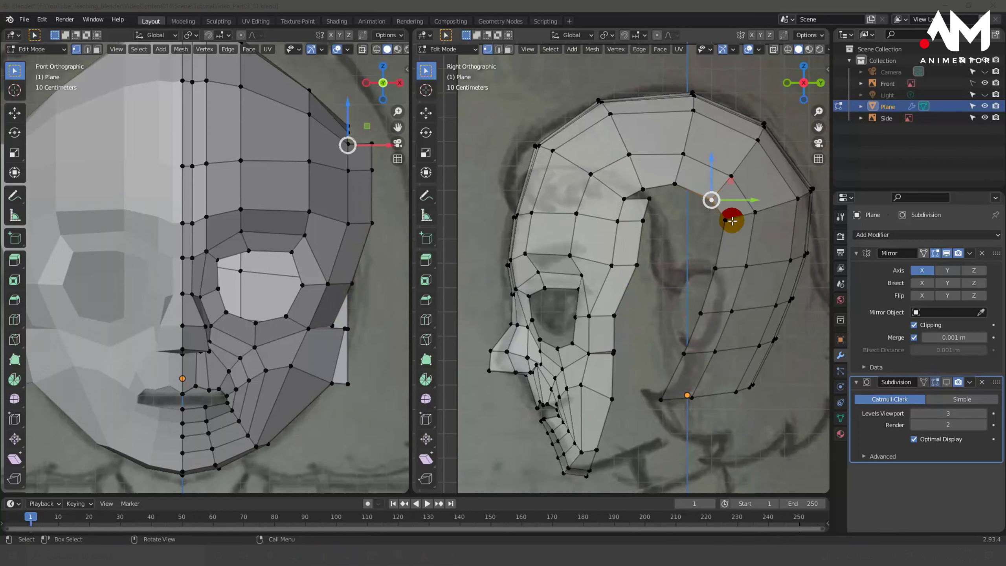
{"action": "left_click", "coordinate": [716, 270], "text": "shift"}
{"action": "left_click", "coordinate": [700, 315], "text": "shift"}
{"action": "left_click", "coordinate": [685, 354], "text": "shift"}
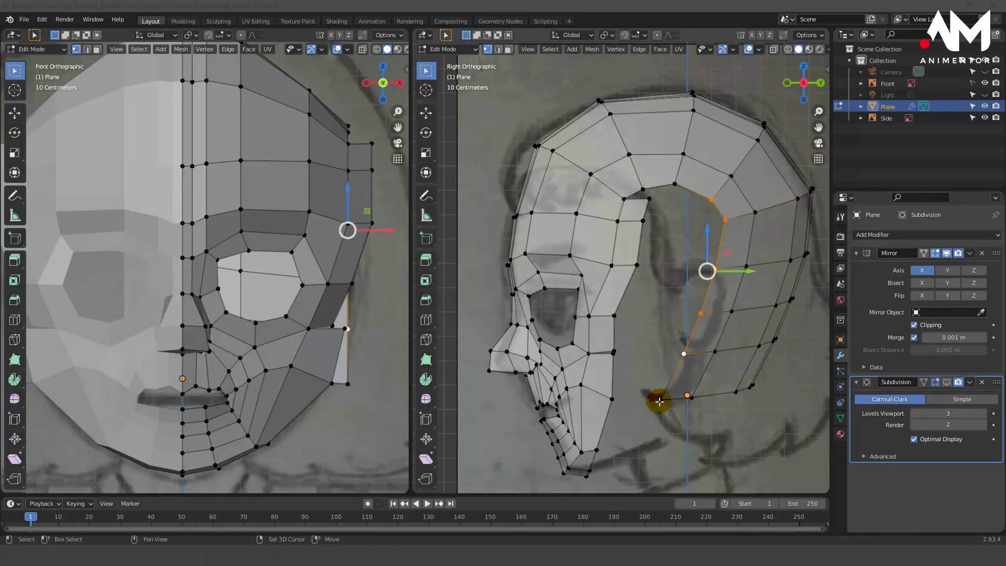
{"action": "left_click", "coordinate": [661, 399], "text": "shift"}
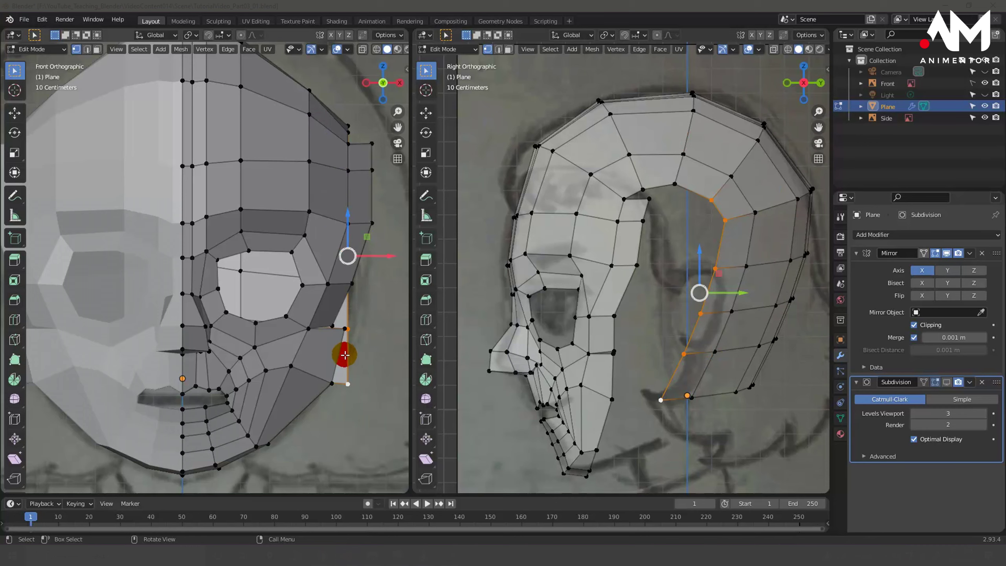
{"action": "mouse_move", "coordinate": [344, 352]}
{"action": "middle_mouse_down"}
{"action": "mouse_move", "coordinate": [165, 342]}
{"action": "mouse_move", "coordinate": [343, 352]}
{"action": "mouse_move", "coordinate": [309, 363]}
{"action": "mouse_move", "coordinate": [251, 352]}
{"action": "middle_mouse_up"}
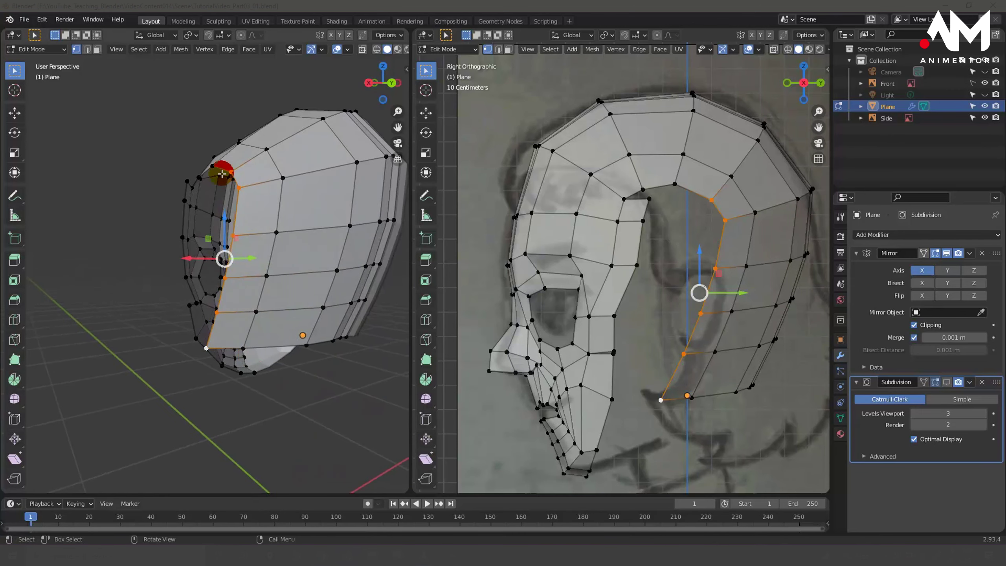
Orbit around the head in the left viewport to see the side strip's underside.
{"action": "mouse_move", "coordinate": [255, 290]}
{"action": "middle_mouse_down"}
{"action": "mouse_move", "coordinate": [348, 299]}
{"action": "mouse_move", "coordinate": [241, 367]}
{"action": "middle_mouse_up"}
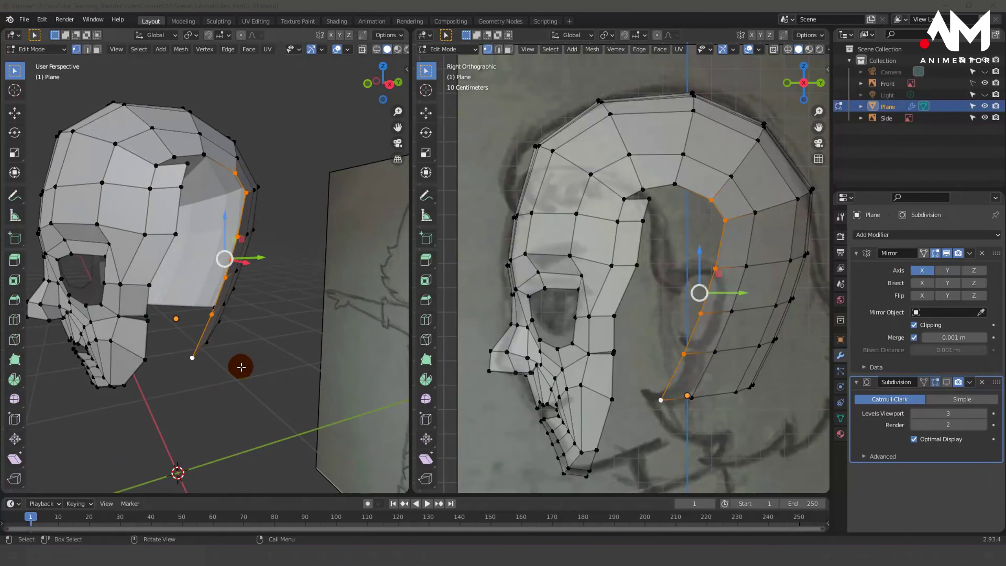
{"action": "mouse_move", "coordinate": [293, 336]}
{"action": "middle_mouse_down"}
{"action": "mouse_move", "coordinate": [233, 337]}
{"action": "mouse_move", "coordinate": [241, 326]}
{"action": "mouse_move", "coordinate": [271, 325]}
{"action": "mouse_move", "coordinate": [228, 322]}
{"action": "mouse_move", "coordinate": [220, 308]}
{"action": "mouse_move", "coordinate": [262, 330]}
{"action": "middle_mouse_up"}
{"action": "mouse_move", "coordinate": [316, 324]}
{"action": "middle_mouse_down"}
{"action": "mouse_move", "coordinate": [269, 342]}
{"action": "mouse_move", "coordinate": [115, 352]}
{"action": "middle_mouse_up"}
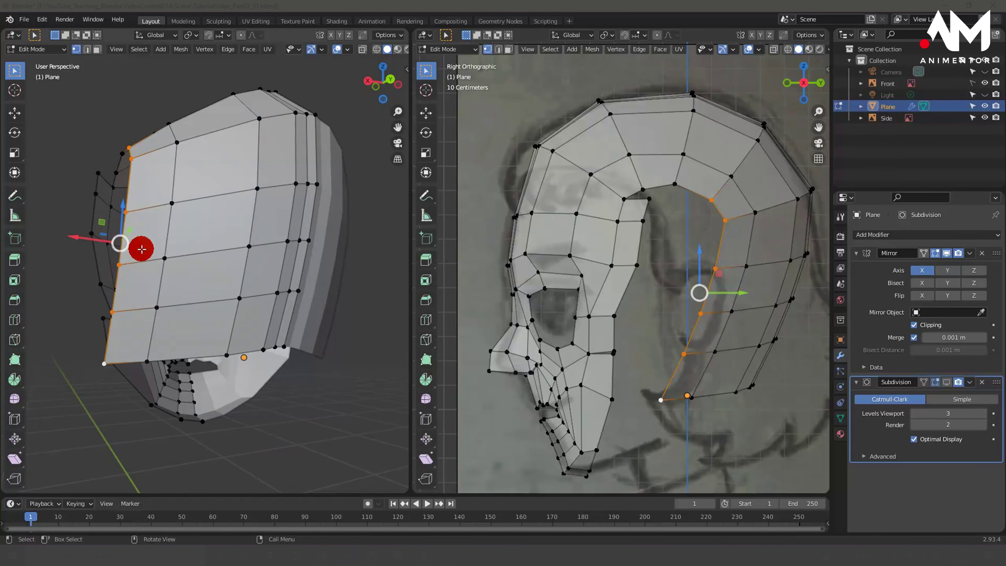
{"action": "mouse_move", "coordinate": [141, 245]}
{"action": "middle_mouse_down"}
{"action": "mouse_move", "coordinate": [326, 270]}
{"action": "mouse_move", "coordinate": [288, 283]}
{"action": "mouse_move", "coordinate": [298, 274]}
{"action": "mouse_move", "coordinate": [251, 255]}
{"action": "mouse_move", "coordinate": [243, 321]}
{"action": "mouse_move", "coordinate": [225, 314]}
{"action": "mouse_move", "coordinate": [230, 326]}
{"action": "middle_mouse_up"}
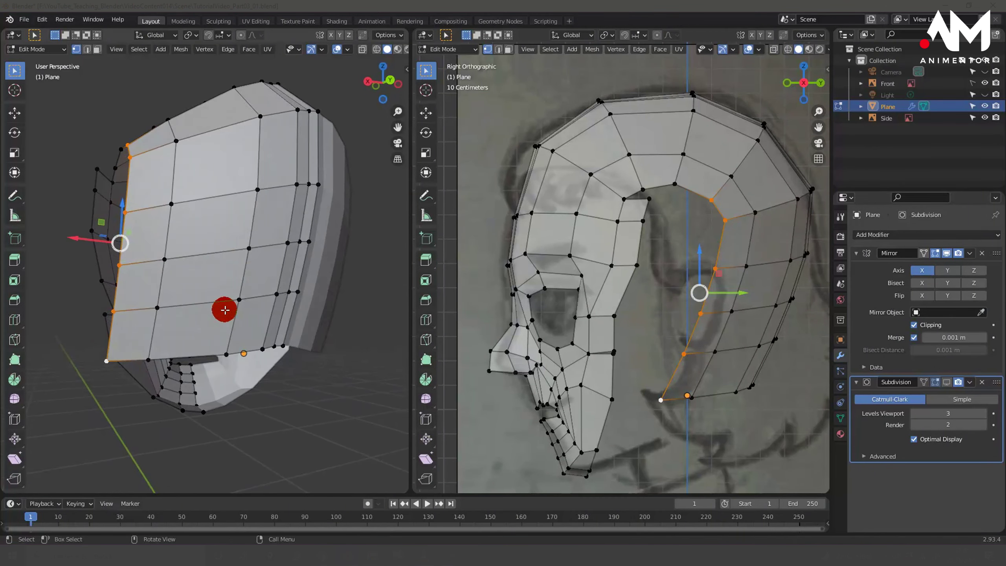
{"action": "mouse_move", "coordinate": [352, 128]}
{"action": "middle_mouse_down"}
{"action": "mouse_move", "coordinate": [321, 266]}
{"action": "mouse_move", "coordinate": [117, 273]}
{"action": "middle_mouse_up"}
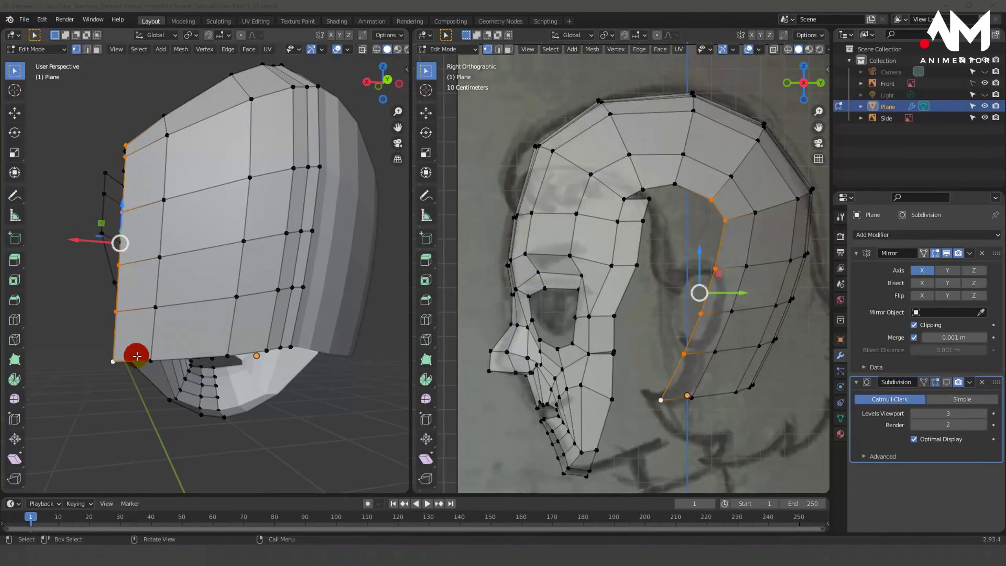
{"action": "middle_click_drag", "start_coordinate": [285, 348], "coordinate": [331, 346]}
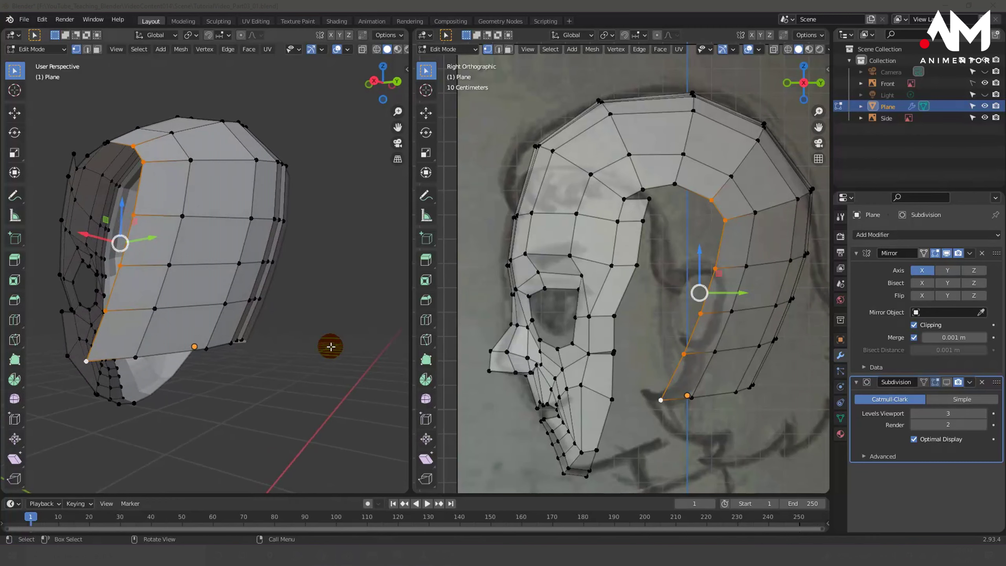
{"action": "mouse_move", "coordinate": [146, 301]}
{"action": "middle_mouse_down"}
{"action": "mouse_move", "coordinate": [271, 349]}
{"action": "mouse_move", "coordinate": [198, 337]}
{"action": "mouse_move", "coordinate": [271, 398]}
{"action": "mouse_move", "coordinate": [312, 404]}
{"action": "mouse_move", "coordinate": [288, 347]}
{"action": "middle_mouse_up"}
Select the side strip's bottom edge loop and switch to Front view.
{"action": "left_click", "coordinate": [292, 348]}
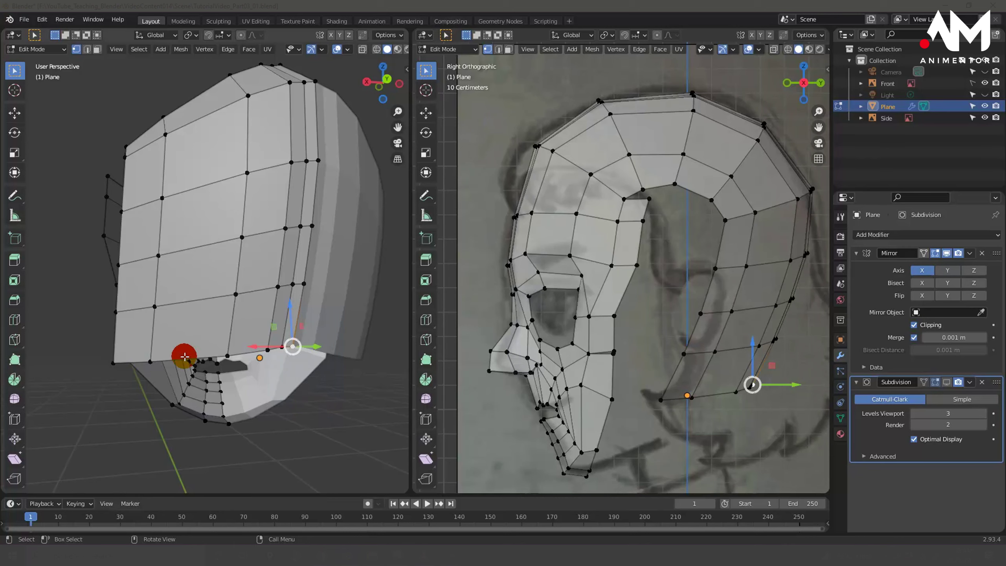
{"action": "left_click", "coordinate": [228, 355], "text": "alt"}
{"action": "mouse_move", "coordinate": [270, 362]}
{"action": "middle_mouse_down"}
{"action": "mouse_move", "coordinate": [301, 375]}
{"action": "mouse_move", "coordinate": [301, 357]}
{"action": "mouse_move", "coordinate": [285, 386]}
{"action": "mouse_move", "coordinate": [298, 385]}
{"action": "middle_mouse_up"}
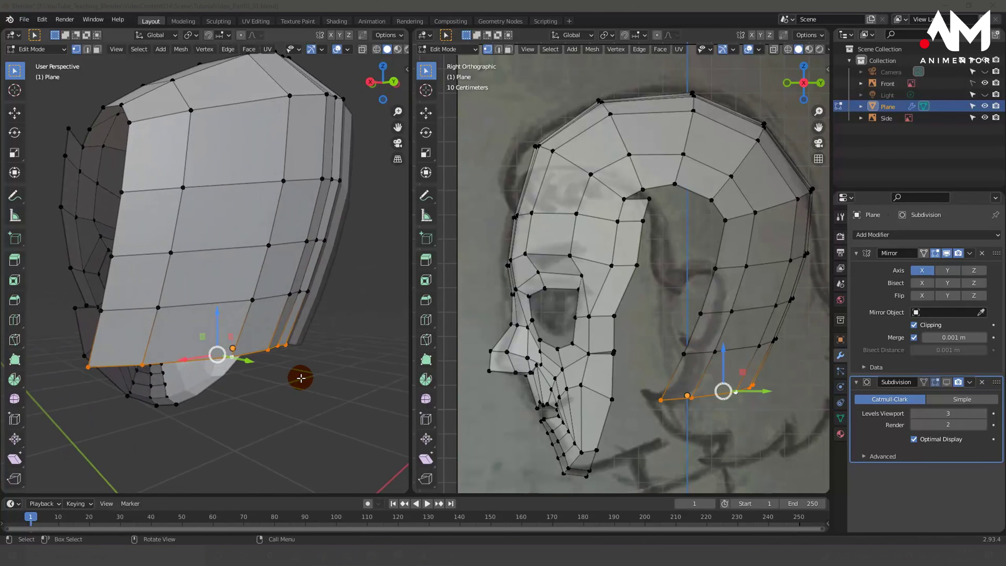
{"action": "key", "text": "KP_1"}
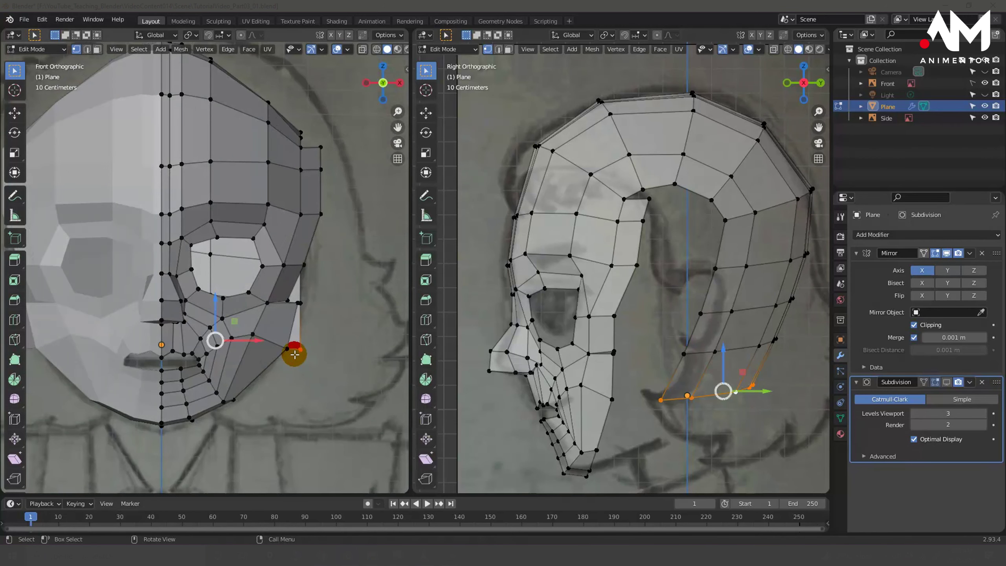
With X-ray on, scale the side strip's bottom edge loop narrower along X beneath the jaw.
{"action": "key", "text": "alt+z"}
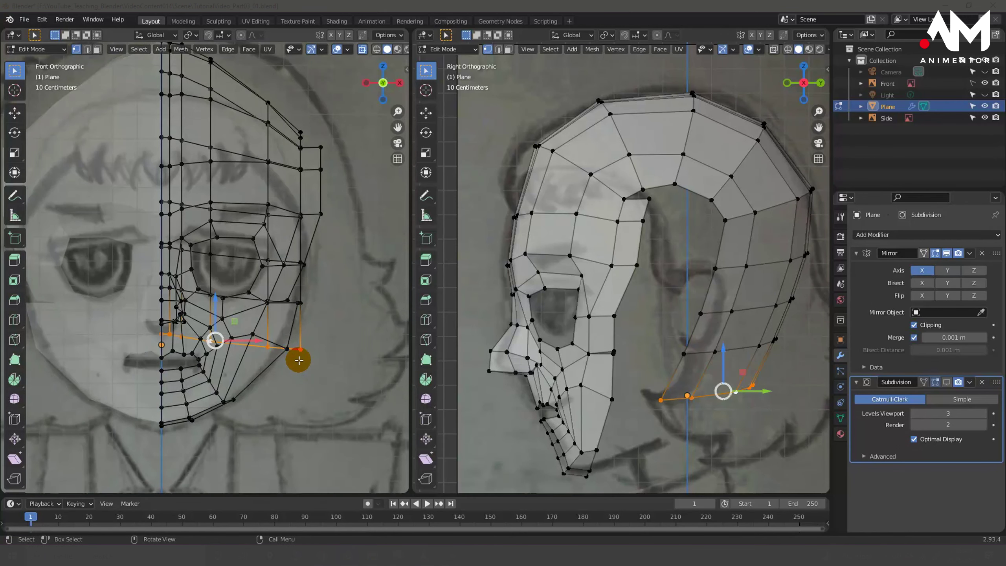
{"action": "scroll", "coordinate": [298, 360], "scroll_direction": "up", "scroll_amount": 2}
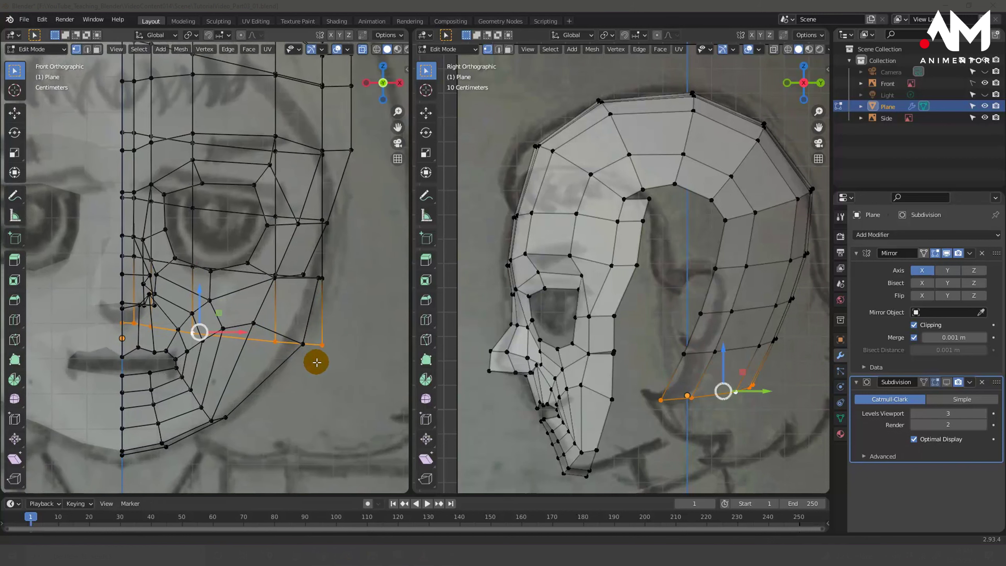
{"action": "middle_click_drag", "start_coordinate": [295, 359], "coordinate": [350, 347], "text": "shift"}
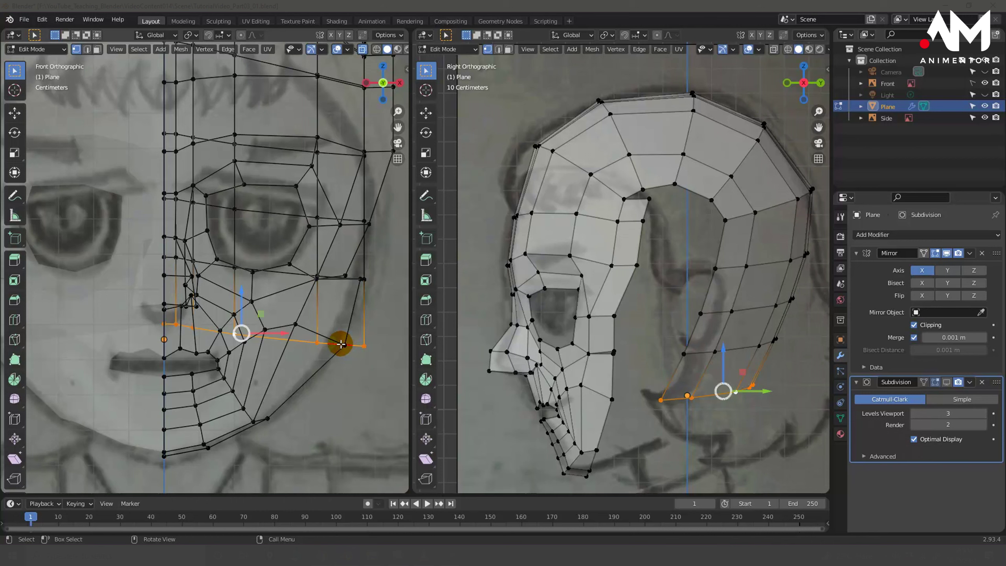
{"action": "key", "text": "s"}
{"action": "key", "text": "x"}
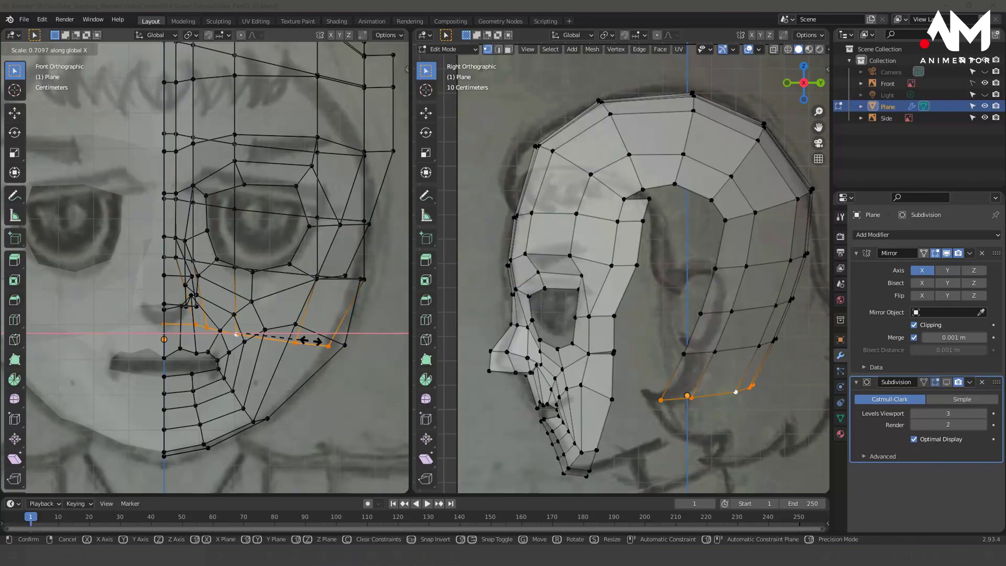
{"action": "left_click", "coordinate": [319, 340]}
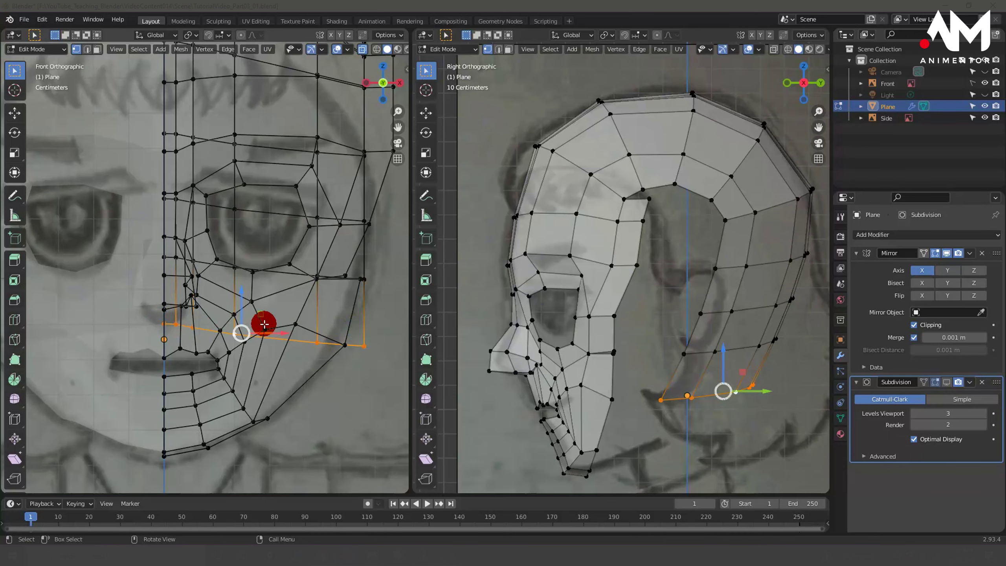
{"action": "mouse_move", "coordinate": [315, 340]}
{"action": "middle_mouse_down"}
{"action": "mouse_move", "coordinate": [250, 360]}
{"action": "mouse_move", "coordinate": [342, 332]}
{"action": "middle_mouse_up"}
{"action": "scroll", "coordinate": [298, 355], "scroll_direction": "up", "scroll_amount": 4}
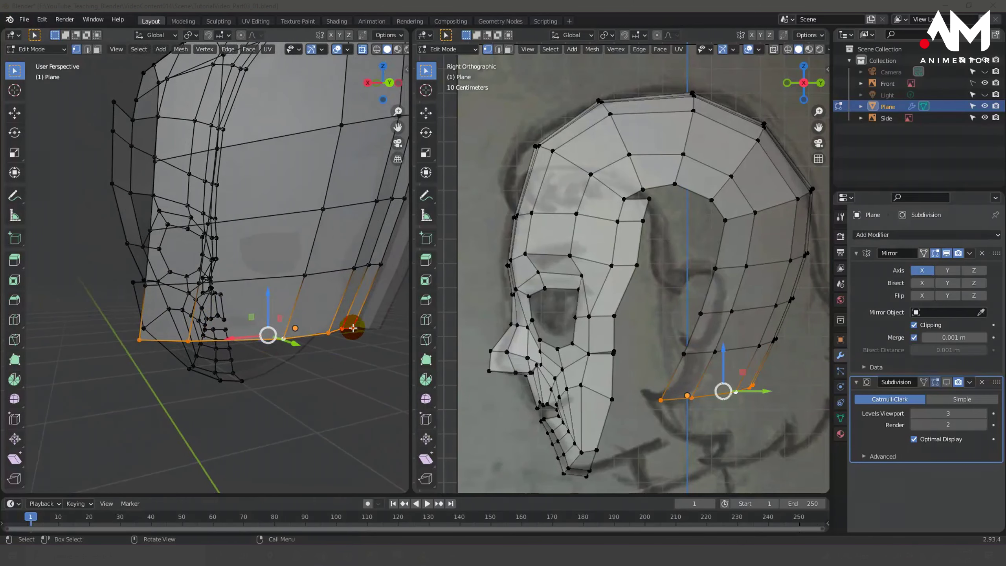
Snap the 3D cursor to the bottom edge's rear corner vertex, then select the bottom boundary loop.
{"action": "left_click", "coordinate": [352, 328]}
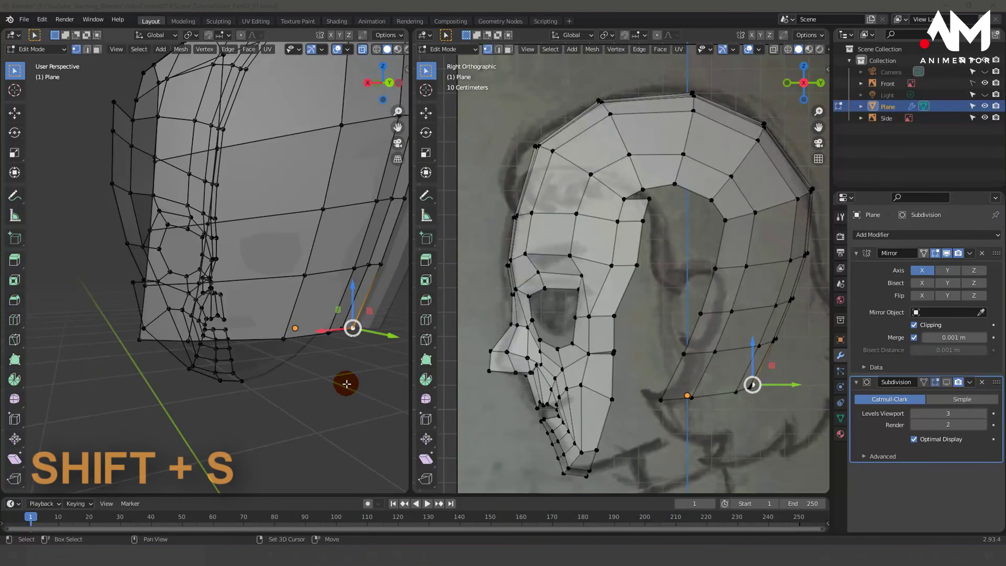
{"action": "key", "text": "shift+s"}
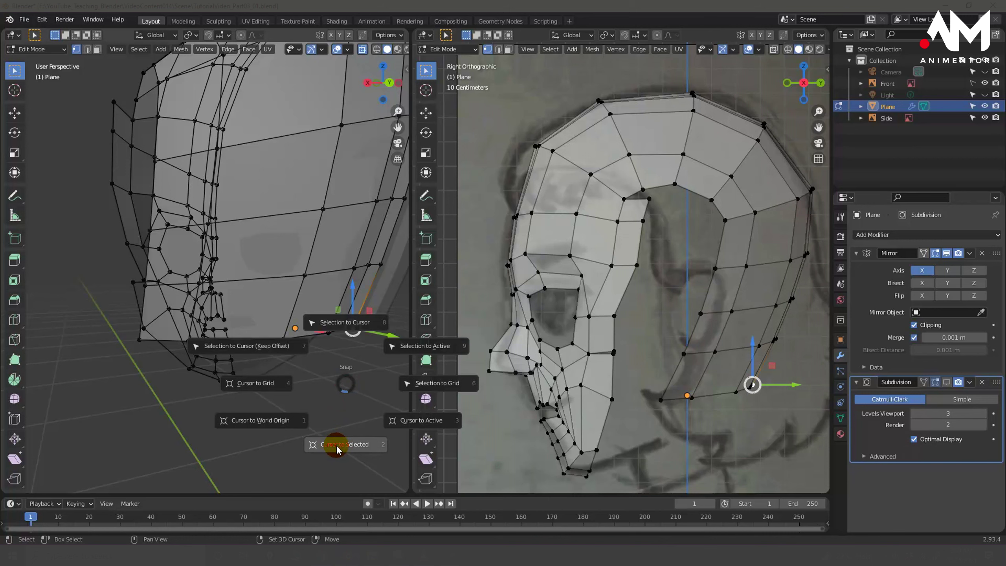
{"action": "left_click", "coordinate": [338, 446]}
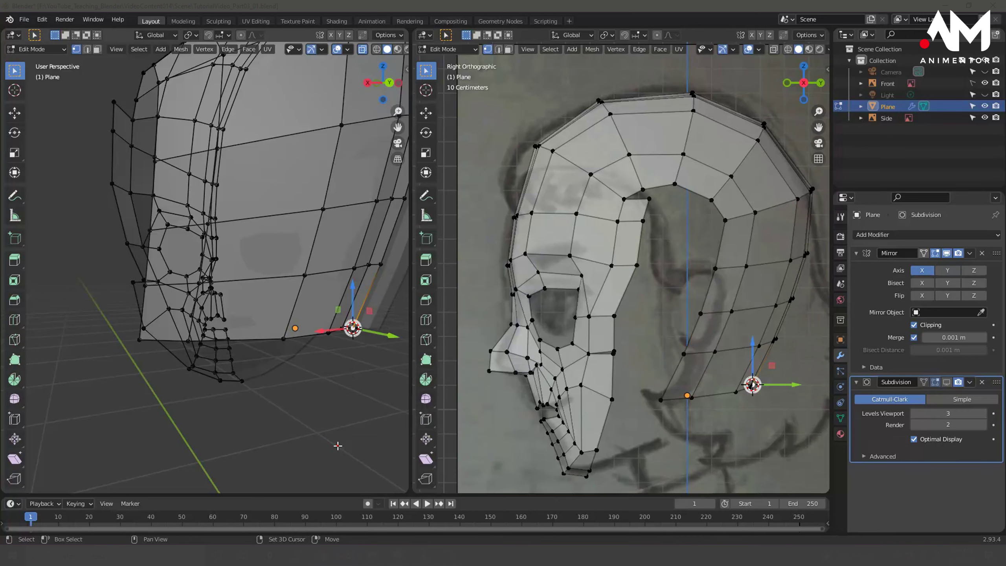
{"action": "middle_click_drag", "start_coordinate": [347, 371], "coordinate": [368, 372]}
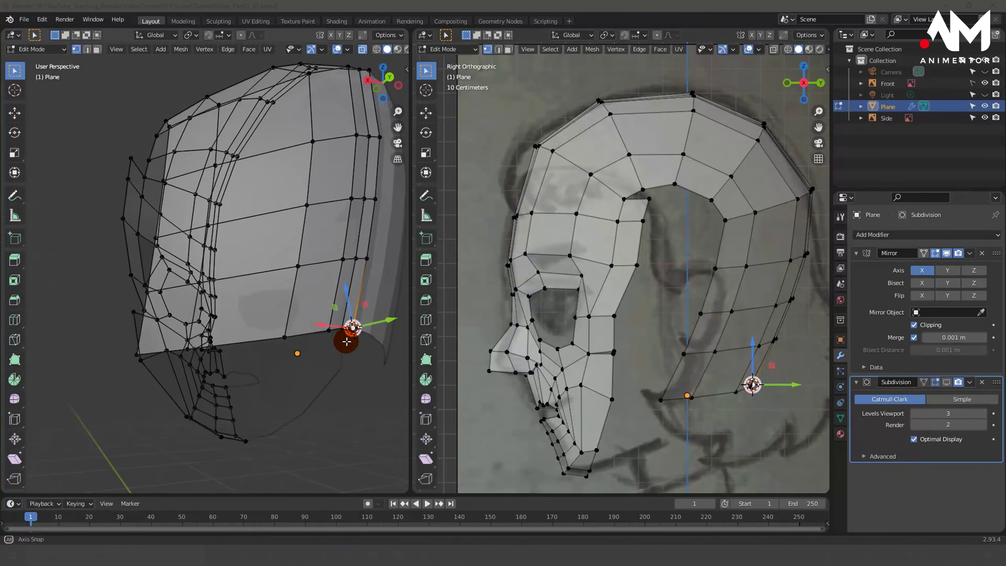
{"action": "mouse_move", "coordinate": [367, 373]}
{"action": "middle_mouse_down"}
{"action": "mouse_move", "coordinate": [350, 329]}
{"action": "mouse_move", "coordinate": [312, 383]}
{"action": "mouse_move", "coordinate": [289, 355]}
{"action": "mouse_move", "coordinate": [262, 375]}
{"action": "mouse_move", "coordinate": [282, 369]}
{"action": "middle_mouse_up"}
{"action": "left_click", "coordinate": [204, 349], "text": "alt"}
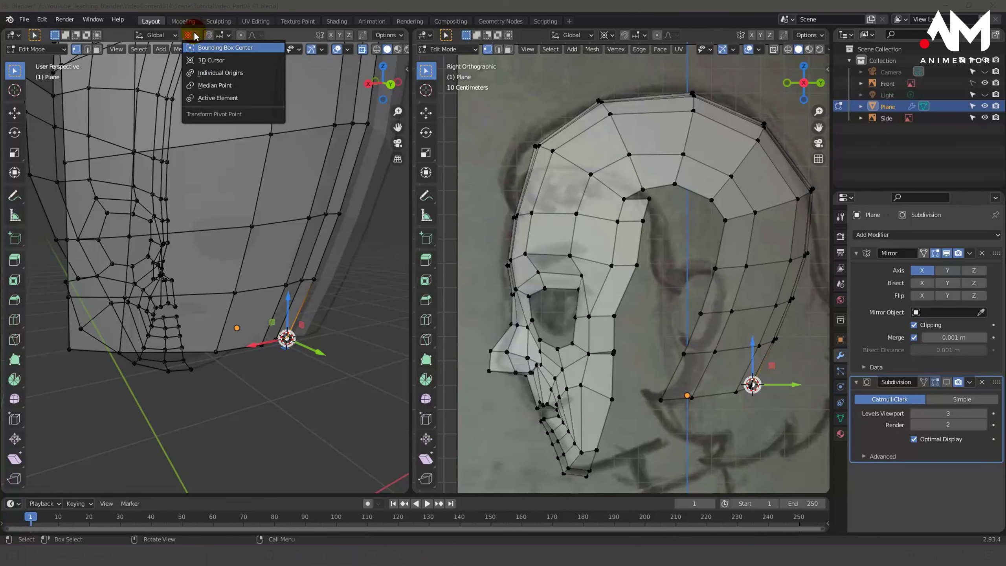
Set the Transform Pivot Point to 3D Cursor.
{"action": "left_click", "coordinate": [203, 63]}
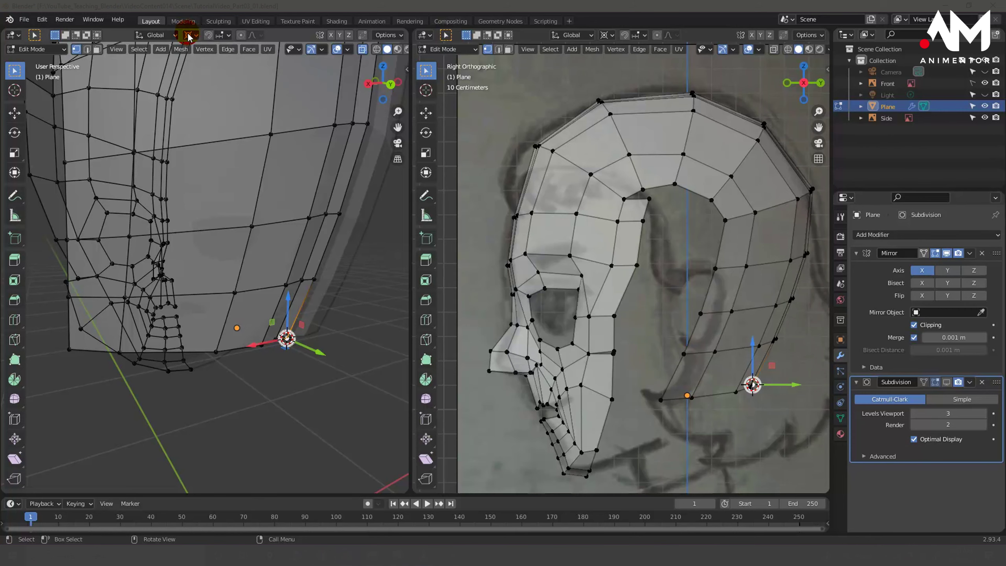
{"action": "left_click", "coordinate": [195, 37]}
{"action": "left_click", "coordinate": [200, 60]}
{"action": "mouse_move", "coordinate": [278, 347]}
{"action": "middle_mouse_down"}
{"action": "mouse_move", "coordinate": [294, 294]}
{"action": "mouse_move", "coordinate": [337, 269]}
{"action": "mouse_move", "coordinate": [337, 321]}
{"action": "mouse_move", "coordinate": [287, 311]}
{"action": "mouse_move", "coordinate": [292, 337]}
{"action": "mouse_move", "coordinate": [314, 353]}
{"action": "mouse_move", "coordinate": [292, 337]}
{"action": "middle_mouse_up"}
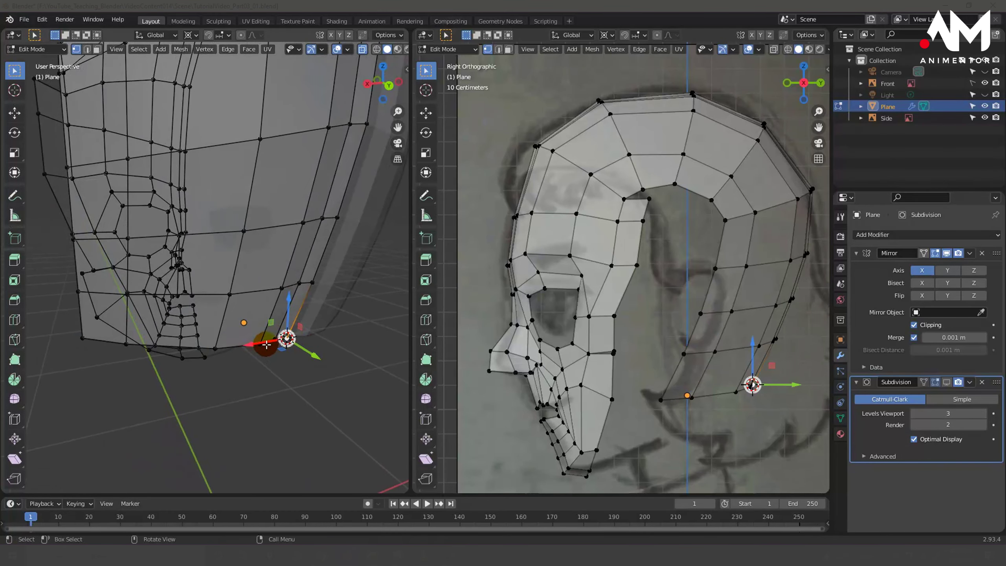
{"action": "mouse_move", "coordinate": [277, 347]}
{"action": "middle_mouse_down"}
{"action": "mouse_move", "coordinate": [312, 326]}
{"action": "mouse_move", "coordinate": [236, 359]}
{"action": "middle_mouse_up"}
Select the jaw's bottom edge loop and scale it inward along X twice, to about 0.94.
{"action": "left_click", "coordinate": [201, 354], "text": "alt"}
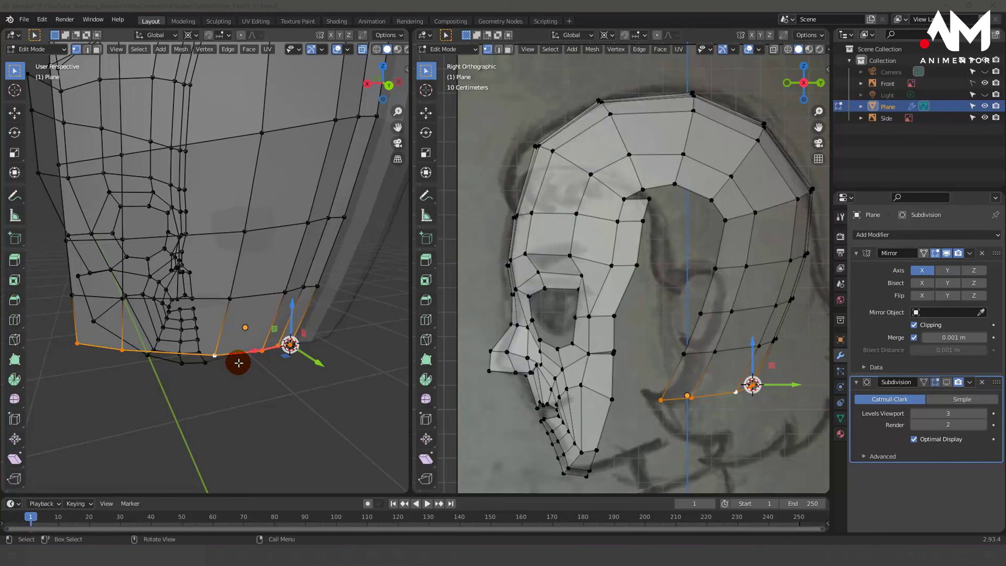
{"action": "middle_click_drag", "start_coordinate": [239, 362], "coordinate": [235, 352]}
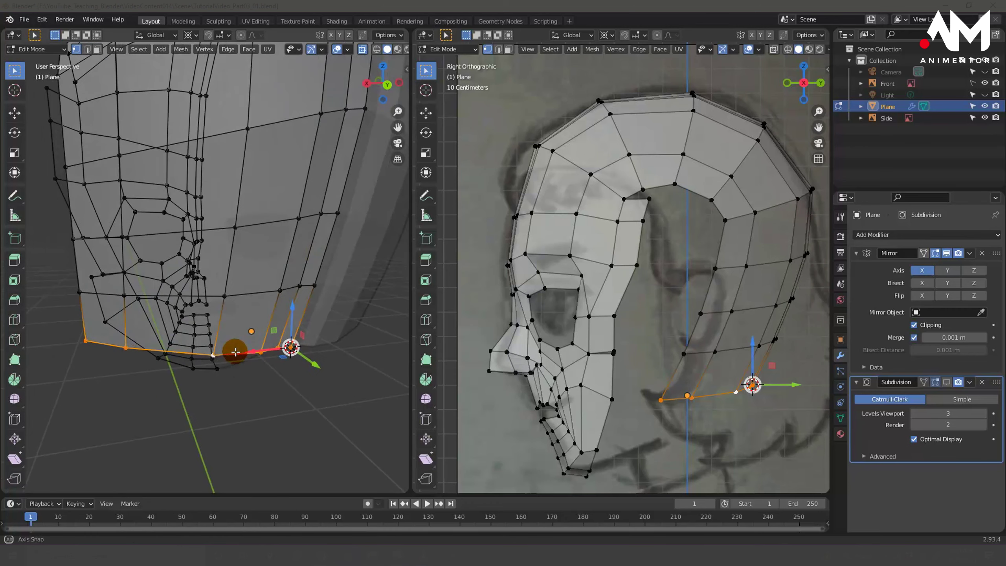
{"action": "key", "text": "s"}
{"action": "key", "text": "x"}
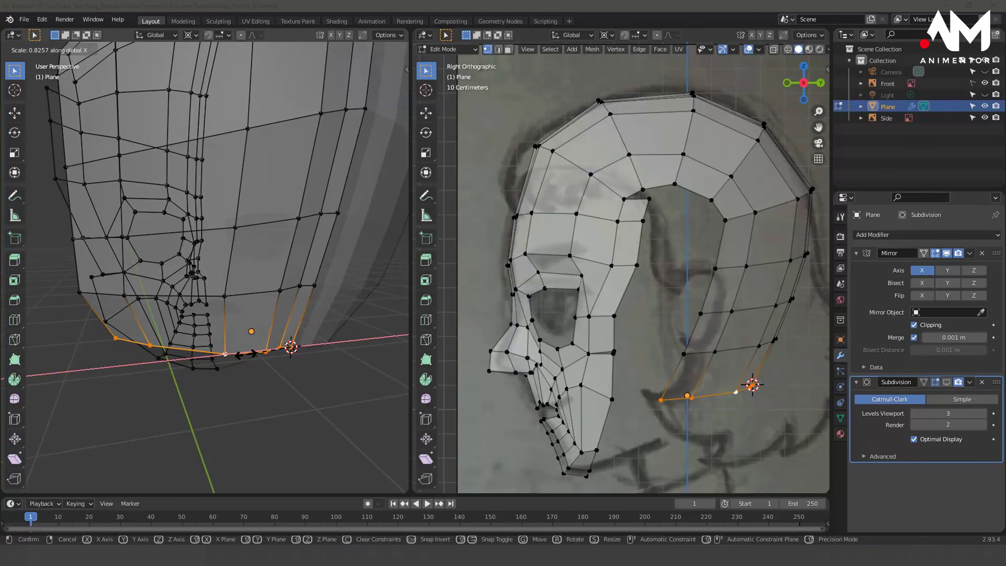
{"action": "left_click", "coordinate": [246, 355]}
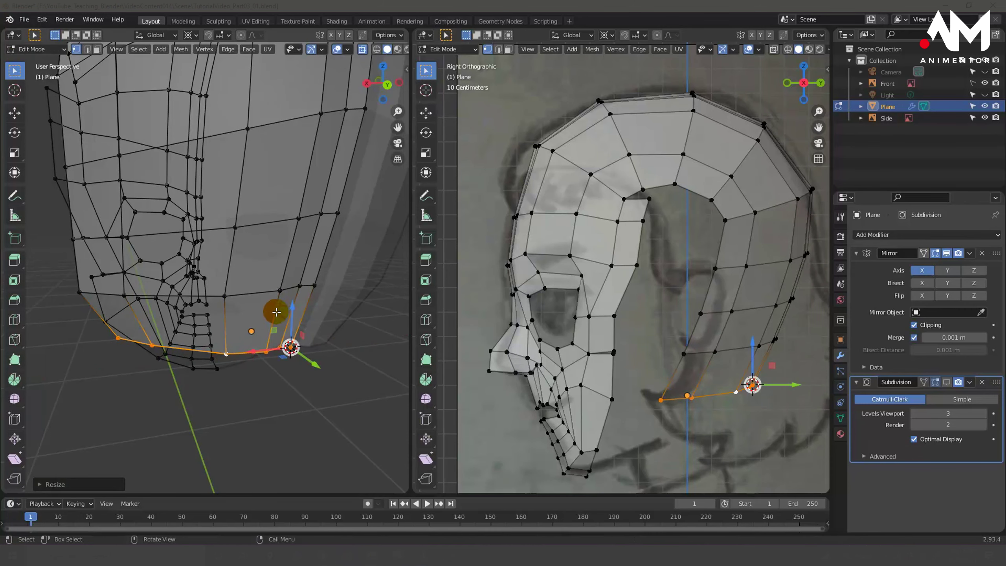
{"action": "mouse_move", "coordinate": [276, 312]}
{"action": "middle_mouse_down"}
{"action": "mouse_move", "coordinate": [292, 287]}
{"action": "mouse_move", "coordinate": [270, 356]}
{"action": "middle_mouse_up"}
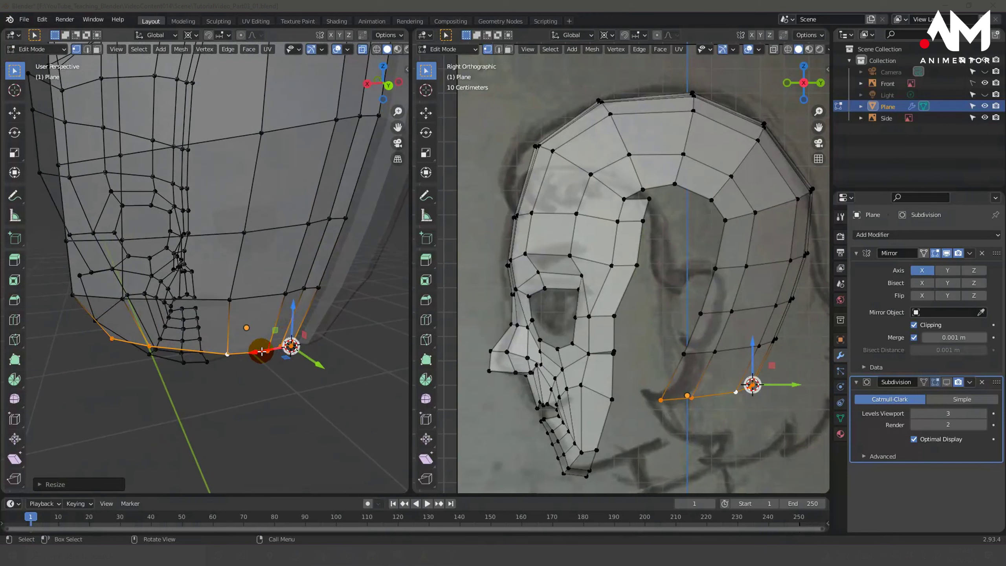
{"action": "key", "text": "s"}
{"action": "key", "text": "x"}
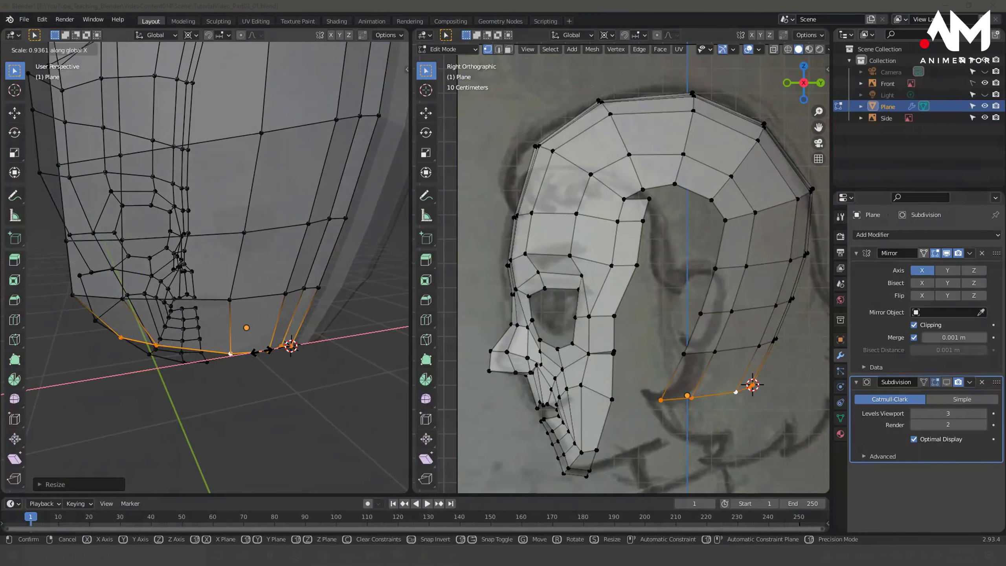
{"action": "left_click", "coordinate": [302, 355]}
Select a single vertex on the side strip's edge.
{"action": "scroll", "coordinate": [302, 355], "scroll_direction": "up", "scroll_amount": 1}
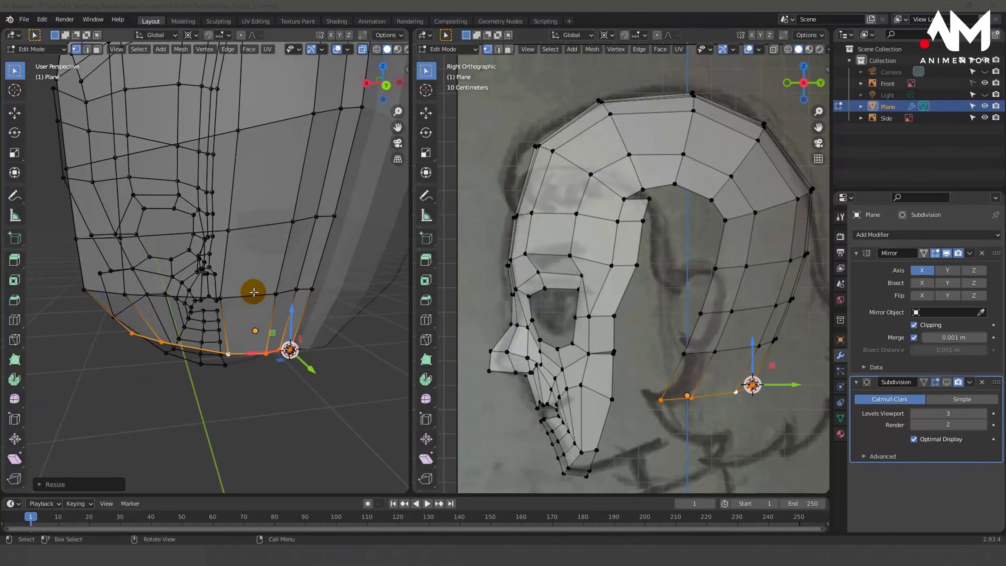
{"action": "mouse_move", "coordinate": [253, 292]}
{"action": "middle_mouse_down"}
{"action": "mouse_move", "coordinate": [348, 278]}
{"action": "mouse_move", "coordinate": [29, 261]}
{"action": "mouse_move", "coordinate": [34, 298]}
{"action": "mouse_move", "coordinate": [41, 281]}
{"action": "mouse_move", "coordinate": [357, 292]}
{"action": "mouse_move", "coordinate": [276, 281]}
{"action": "mouse_move", "coordinate": [316, 275]}
{"action": "middle_mouse_up"}
{"action": "left_click", "coordinate": [318, 274]}
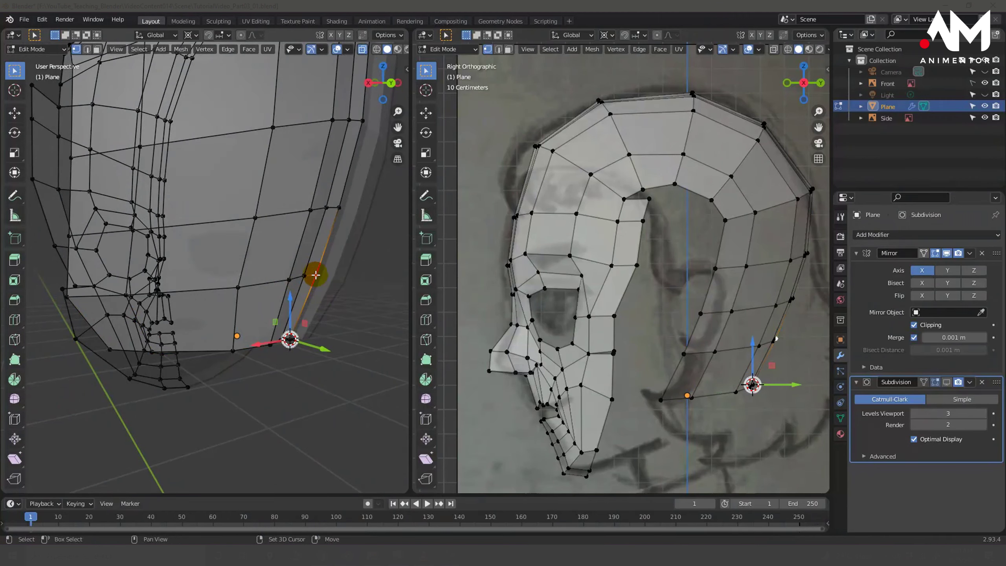
Snap the 3D cursor to the selected vertex and narrow a side-strip horizontal loop along X.
{"action": "key", "text": "shift+s"}
{"action": "left_click", "coordinate": [305, 336]}
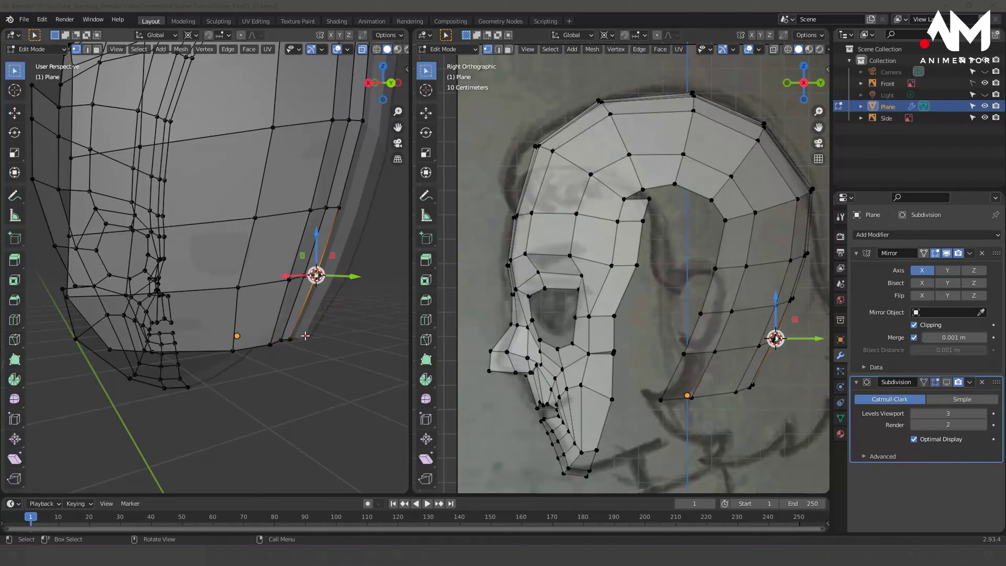
{"action": "mouse_move", "coordinate": [309, 288]}
{"action": "middle_mouse_down"}
{"action": "mouse_move", "coordinate": [303, 281]}
{"action": "mouse_move", "coordinate": [312, 292]}
{"action": "middle_mouse_up"}
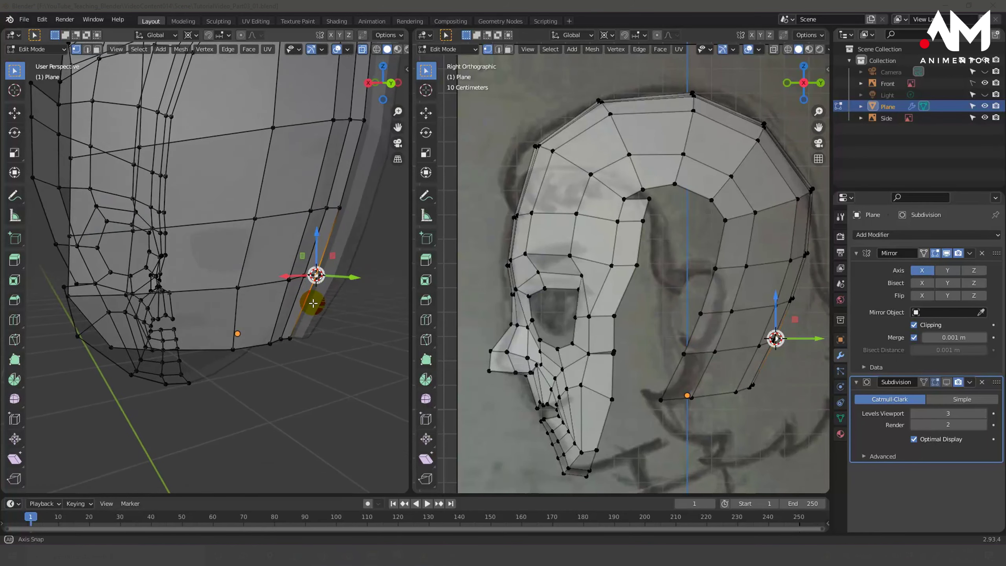
{"action": "left_click", "coordinate": [237, 288], "text": "alt"}
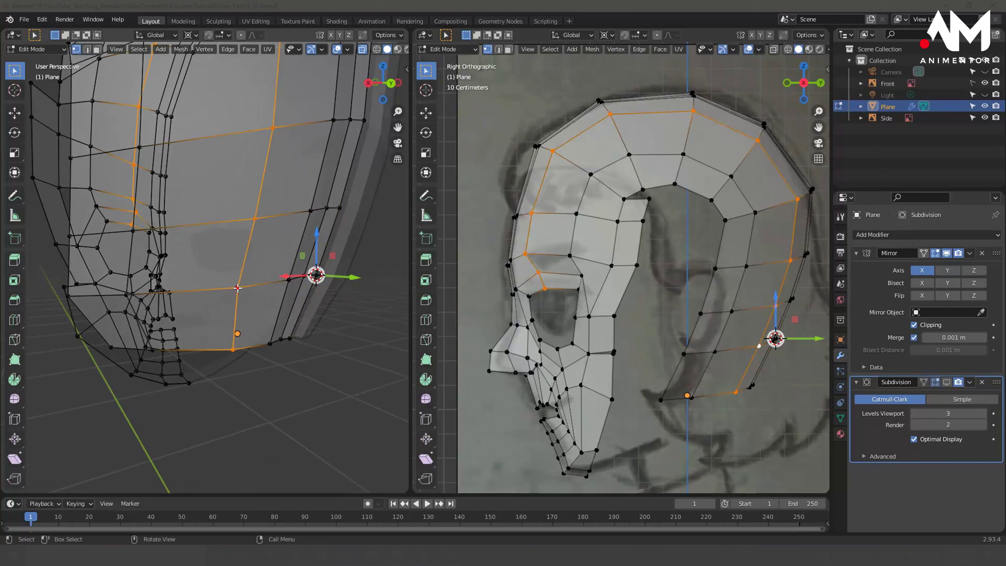
{"action": "left_click", "coordinate": [257, 288], "text": "alt"}
{"action": "middle_click_drag", "start_coordinate": [258, 285], "coordinate": [303, 281]}
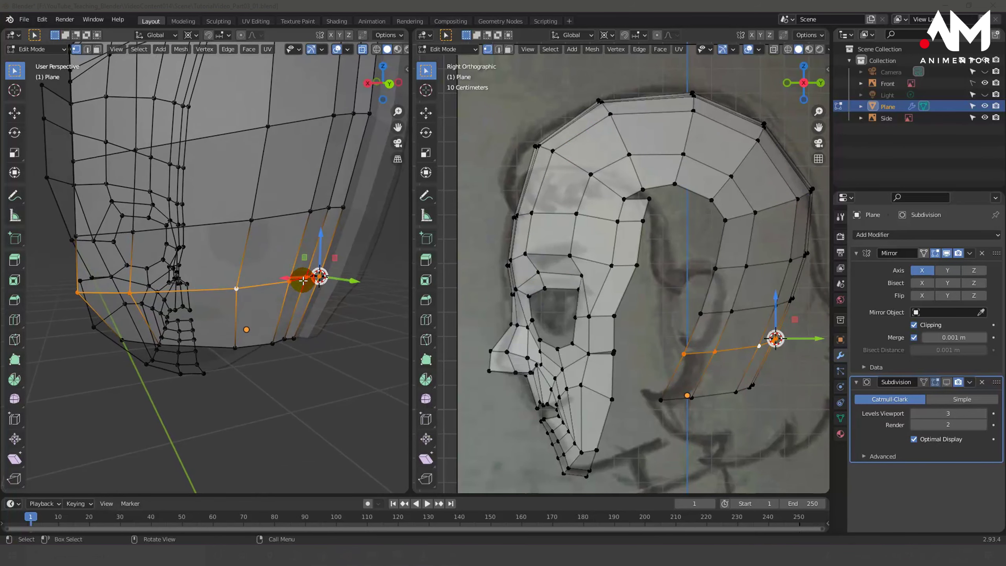
{"action": "key", "text": "s"}
{"action": "key", "text": "x"}
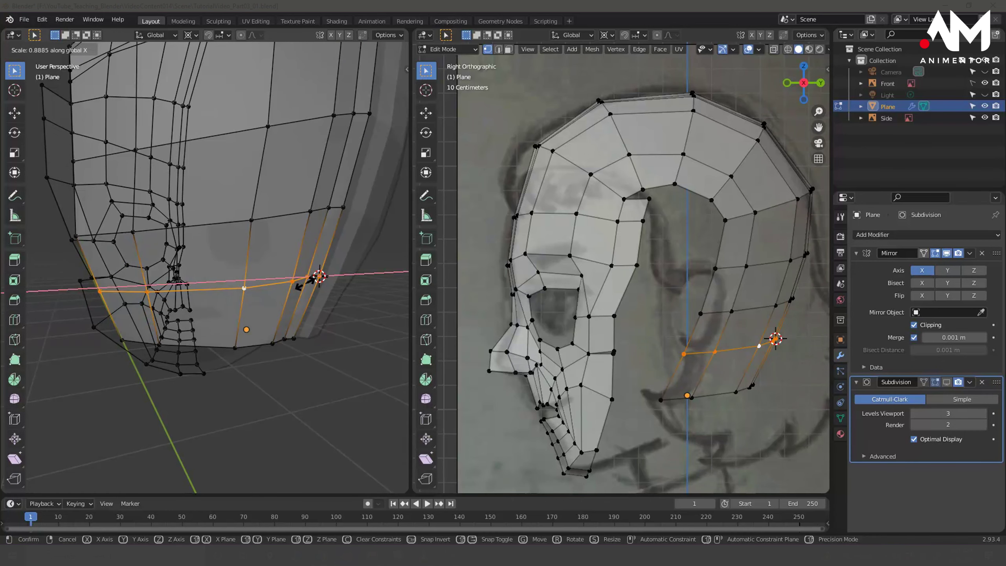
{"action": "left_click", "coordinate": [305, 282]}
Snap the cursor to another side-strip vertex and narrow a second horizontal loop along X.
{"action": "mouse_move", "coordinate": [305, 282]}
{"action": "middle_mouse_down"}
{"action": "mouse_move", "coordinate": [262, 320]}
{"action": "mouse_move", "coordinate": [302, 312]}
{"action": "middle_mouse_up"}
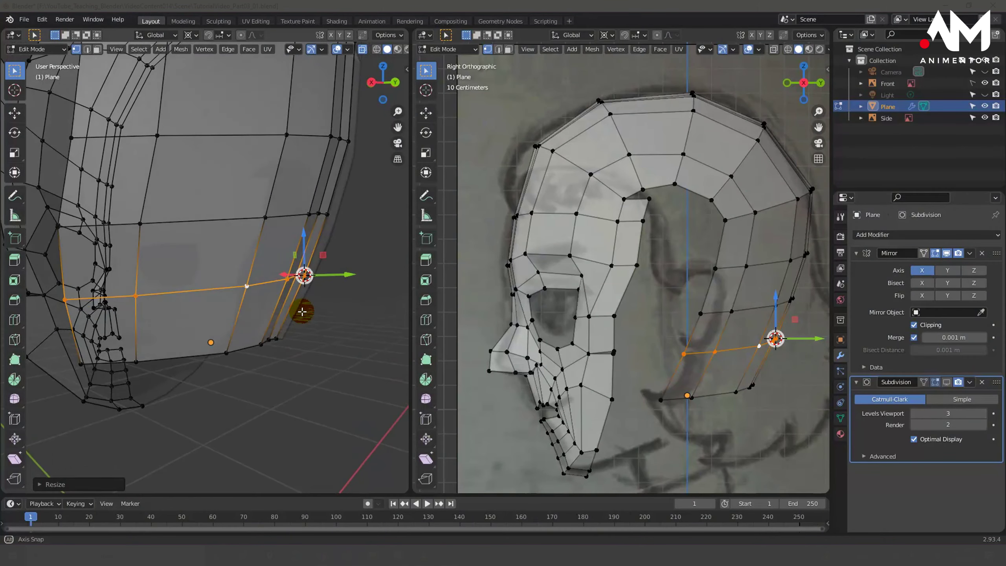
{"action": "middle_click_drag", "start_coordinate": [303, 312], "coordinate": [338, 193]}
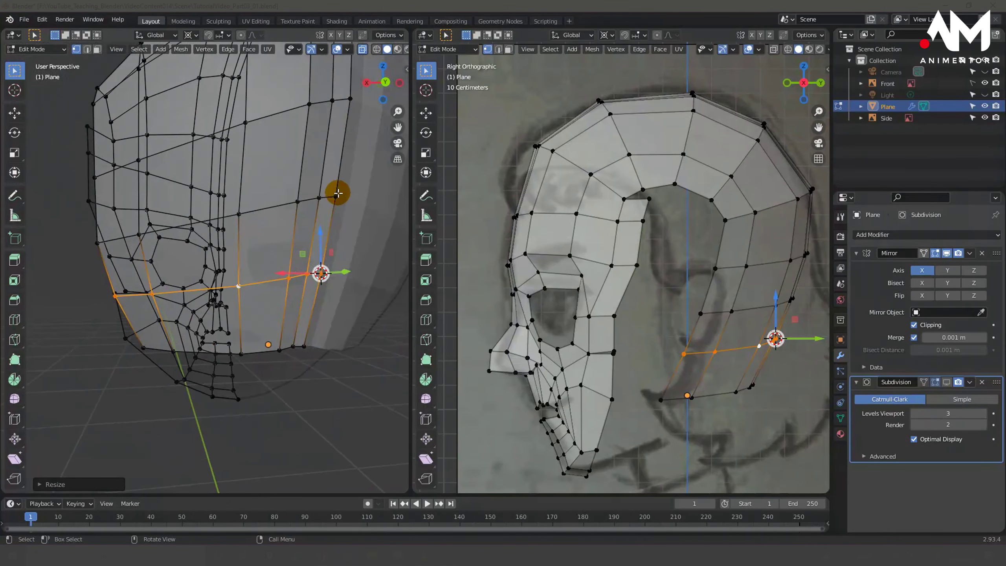
{"action": "left_click", "coordinate": [336, 197]}
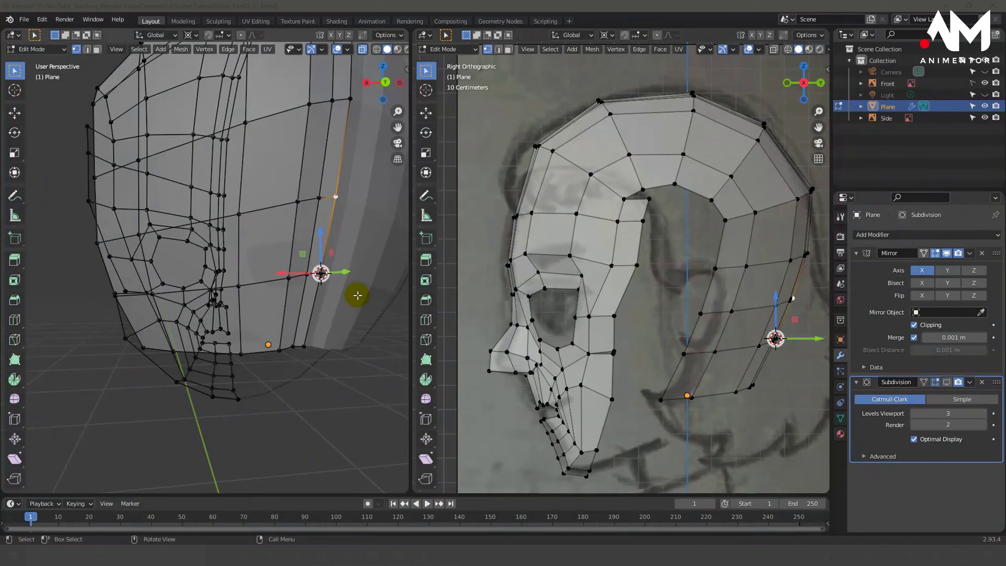
{"action": "key", "text": "shift+s"}
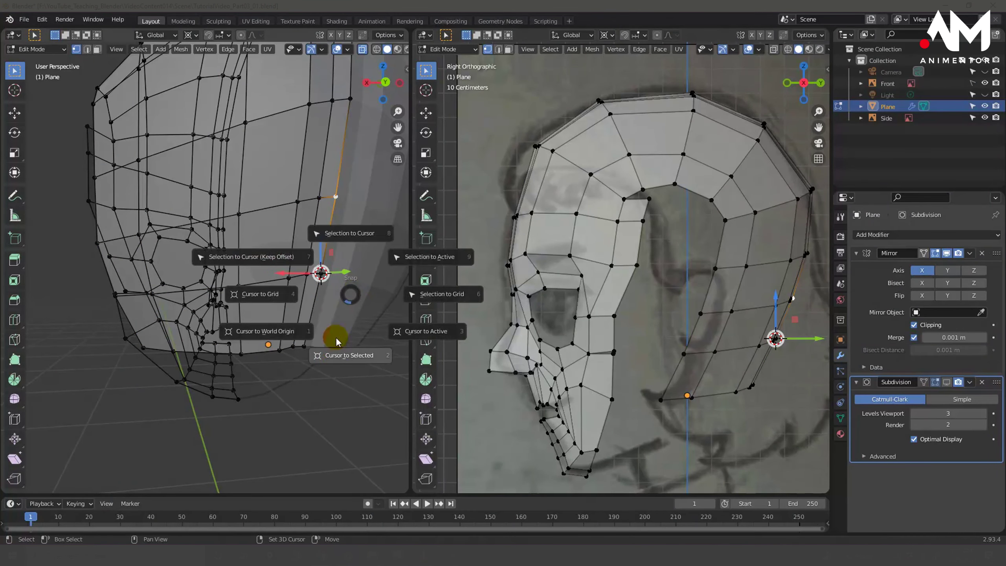
{"action": "left_click", "coordinate": [336, 351]}
{"action": "mouse_move", "coordinate": [332, 264]}
{"action": "middle_mouse_down"}
{"action": "mouse_move", "coordinate": [357, 272]}
{"action": "mouse_move", "coordinate": [329, 255]}
{"action": "middle_mouse_up"}
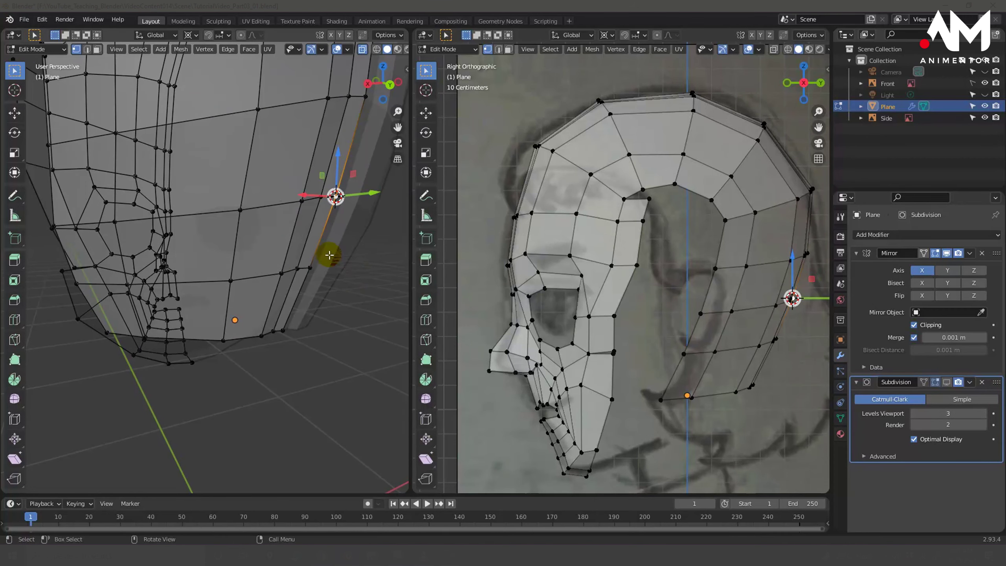
{"action": "left_click", "coordinate": [275, 205], "text": "alt"}
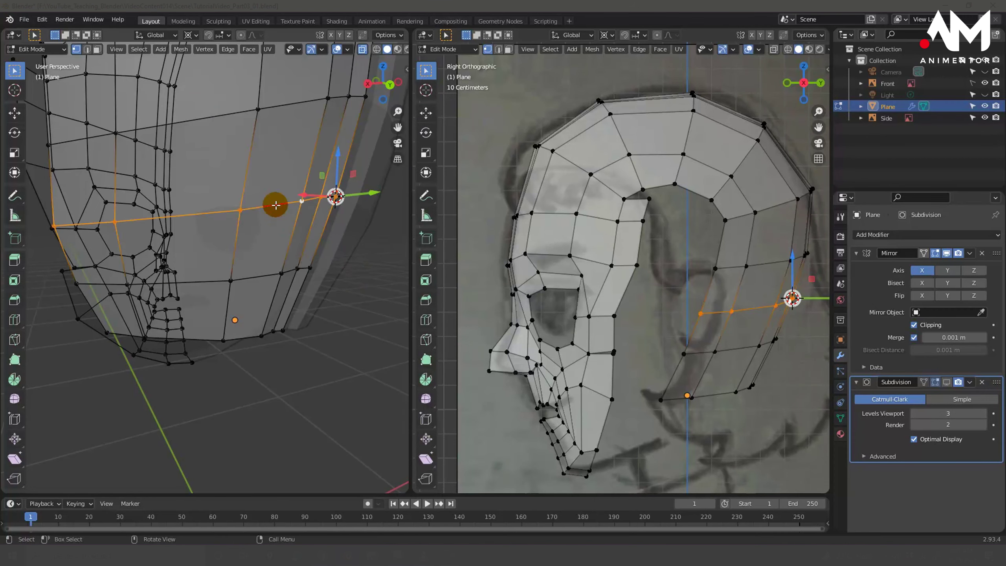
{"action": "key", "text": "s"}
{"action": "key", "text": "x"}
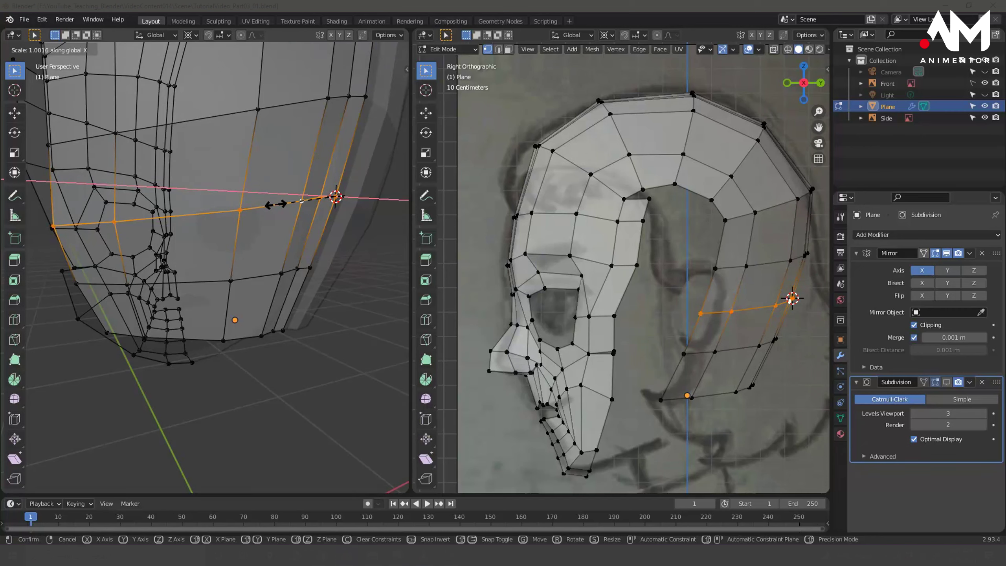
{"action": "left_click", "coordinate": [301, 201]}
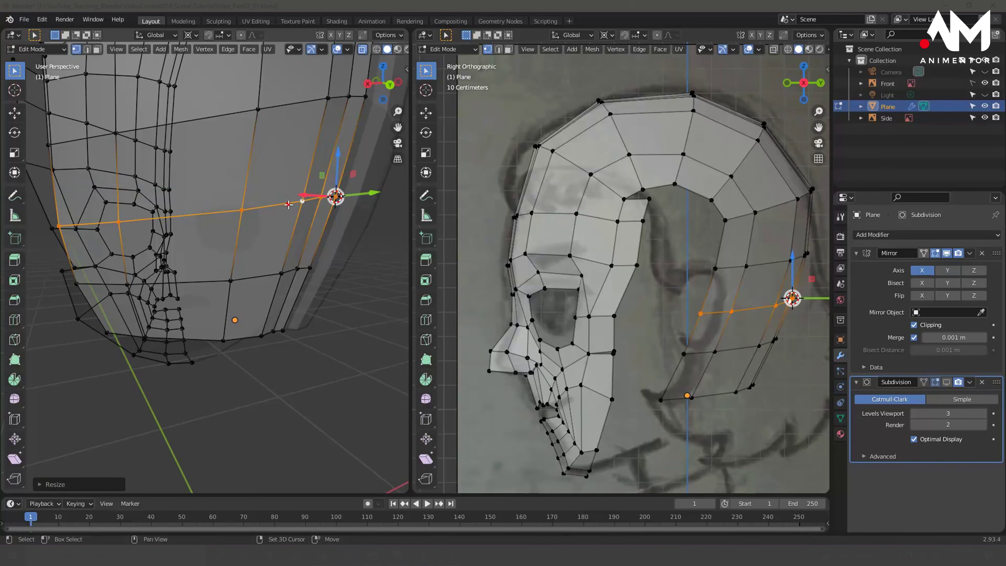
Switch to front orthographic view and select a cheek-edge vertex for tweaking.
{"action": "mouse_move", "coordinate": [257, 269]}
{"action": "middle_mouse_down"}
{"action": "mouse_move", "coordinate": [280, 275]}
{"action": "mouse_move", "coordinate": [310, 260]}
{"action": "mouse_move", "coordinate": [197, 251]}
{"action": "mouse_move", "coordinate": [196, 266]}
{"action": "mouse_move", "coordinate": [265, 280]}
{"action": "mouse_move", "coordinate": [330, 270]}
{"action": "mouse_move", "coordinate": [346, 288]}
{"action": "mouse_move", "coordinate": [288, 303]}
{"action": "mouse_move", "coordinate": [218, 265]}
{"action": "mouse_move", "coordinate": [331, 260]}
{"action": "middle_mouse_up"}
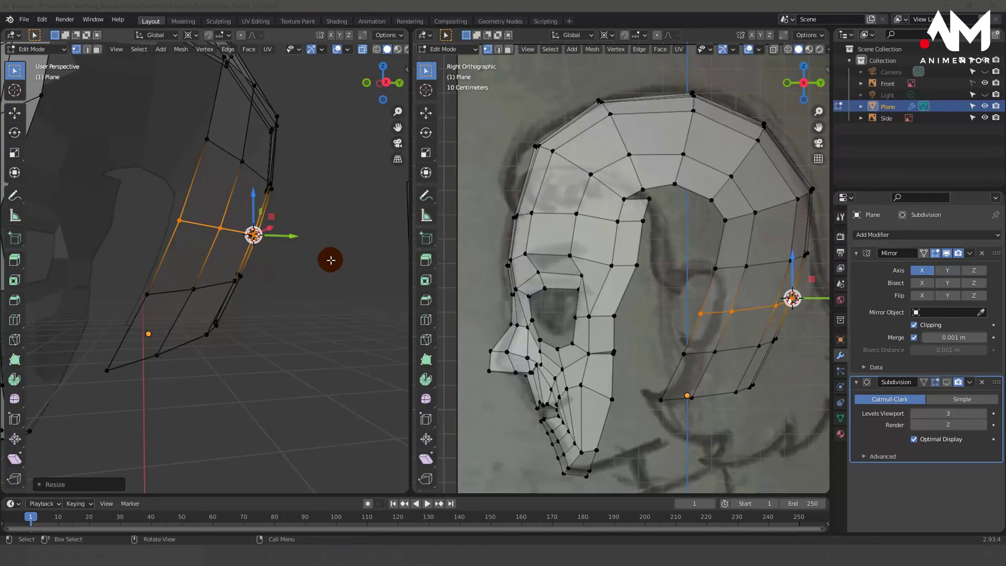
{"action": "key", "text": "KP_1"}
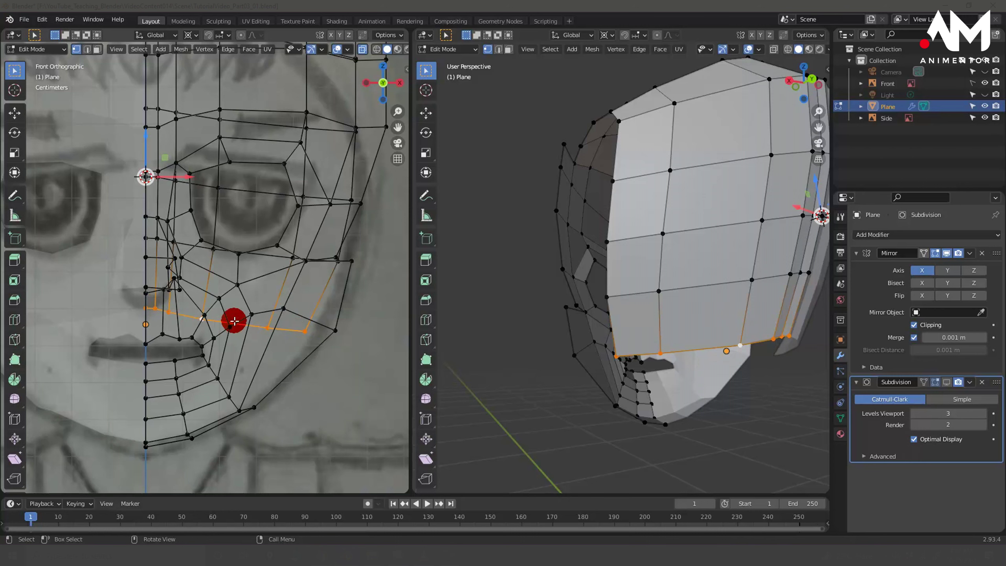
{"action": "mouse_move", "coordinate": [774, 392]}
{"action": "middle_mouse_down"}
{"action": "mouse_move", "coordinate": [723, 385]}
{"action": "mouse_move", "coordinate": [732, 400]}
{"action": "mouse_move", "coordinate": [758, 402]}
{"action": "mouse_move", "coordinate": [718, 395]}
{"action": "middle_mouse_up"}
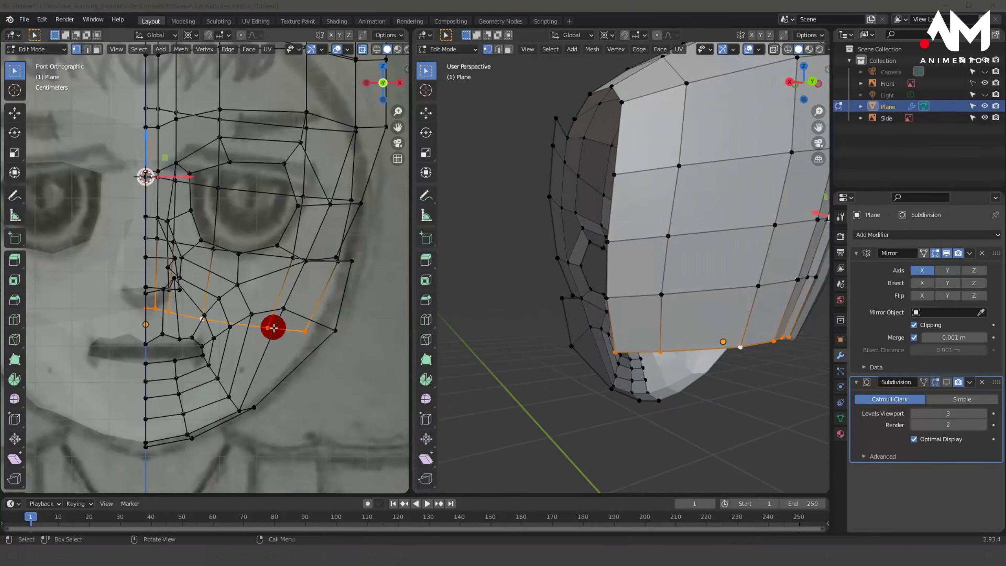
{"action": "left_click", "coordinate": [305, 330]}
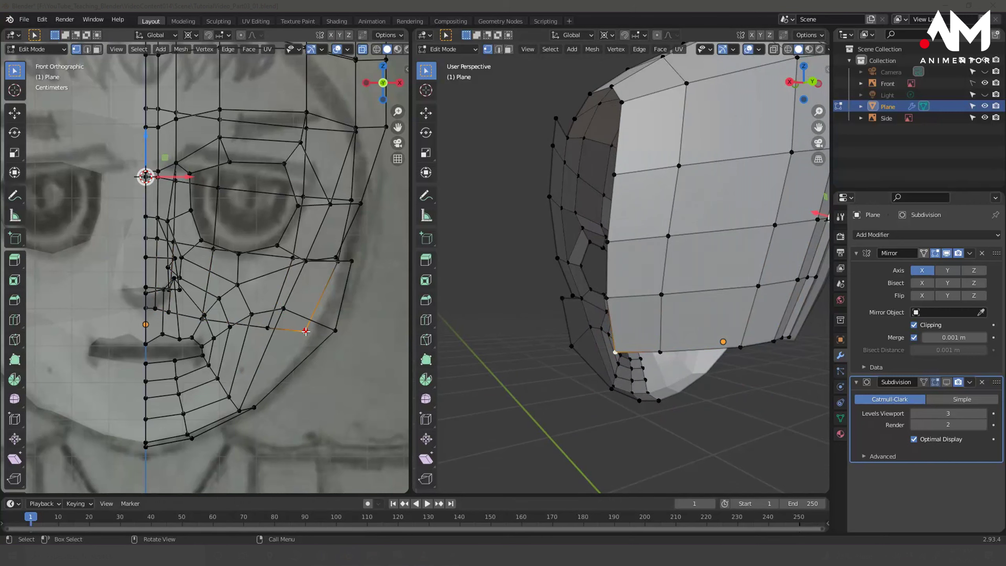
{"action": "key", "text": "w"}
{"action": "key", "text": "w"}
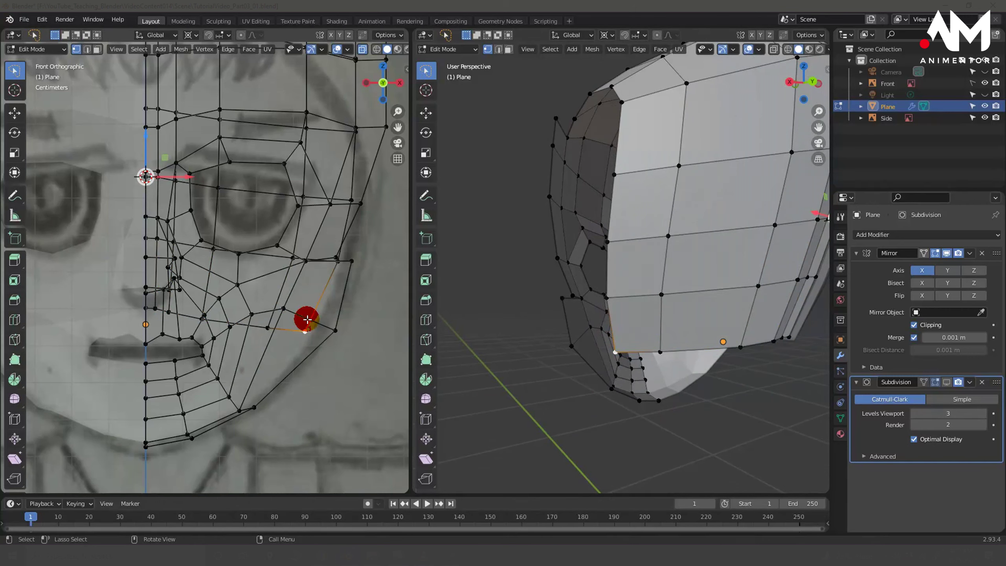
{"action": "key", "text": "w"}
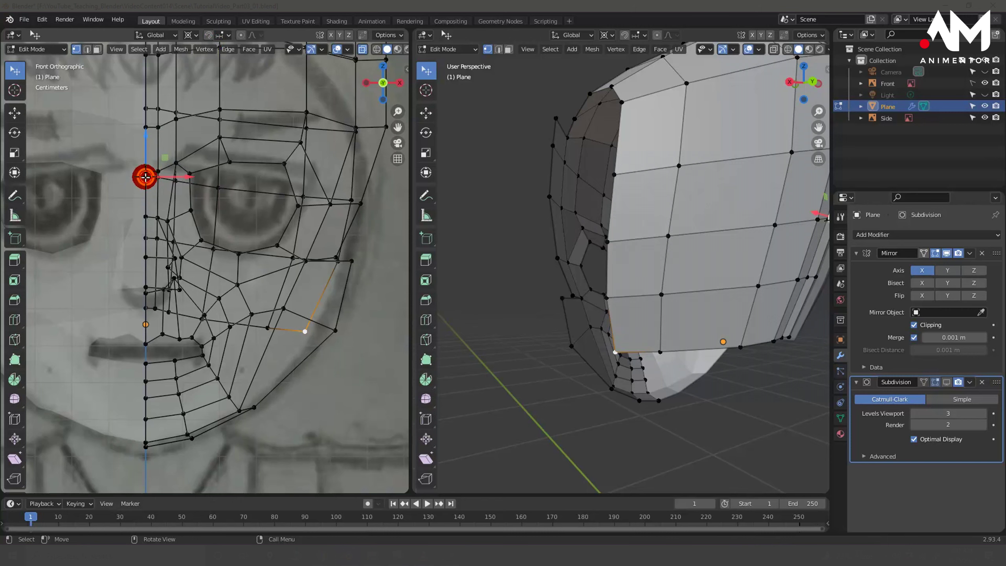
Set the pivot point to Individual Origins and select vertices along the lower cheek edge.
{"action": "left_click", "coordinate": [195, 36]}
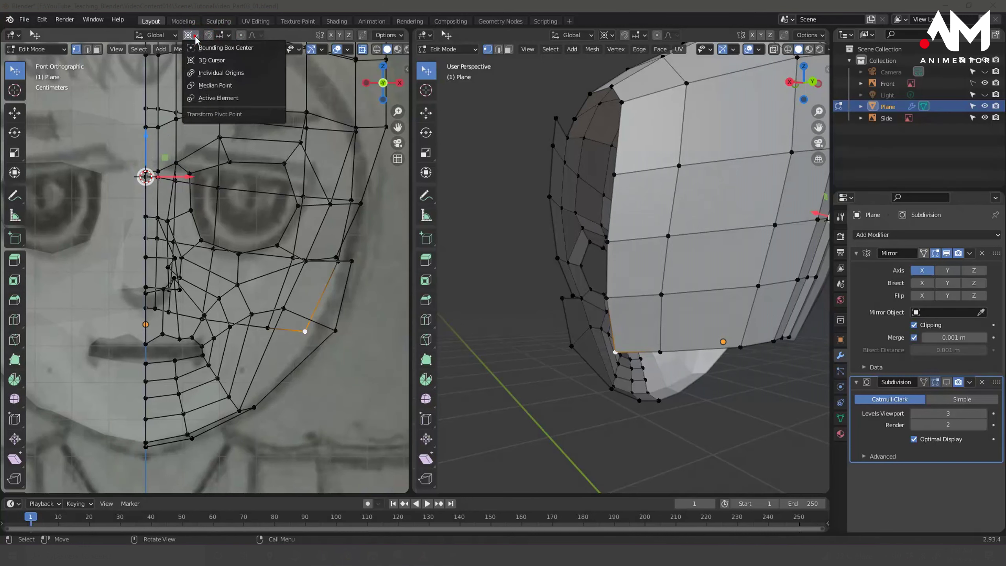
{"action": "left_click", "coordinate": [200, 74]}
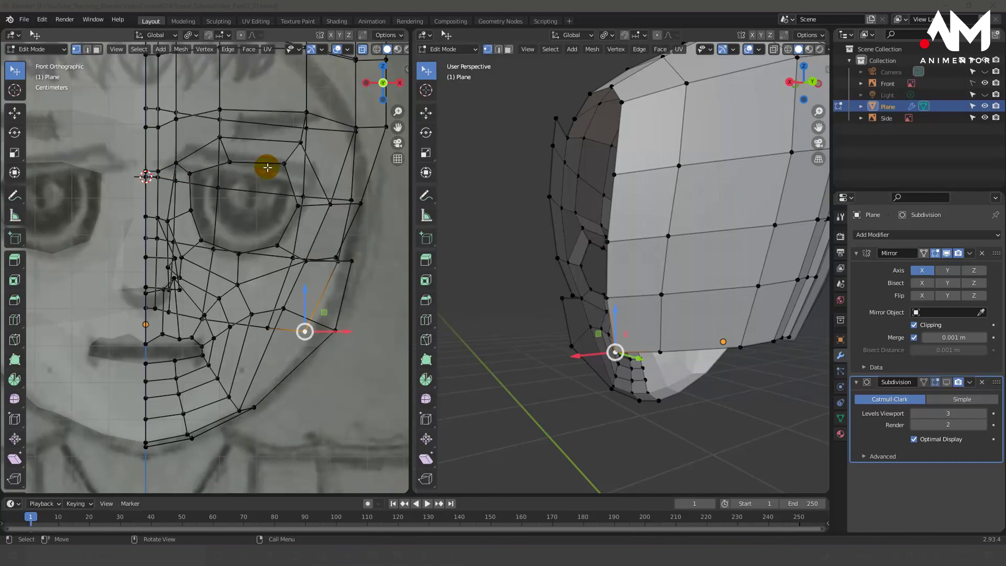
{"action": "left_click", "coordinate": [264, 330]}
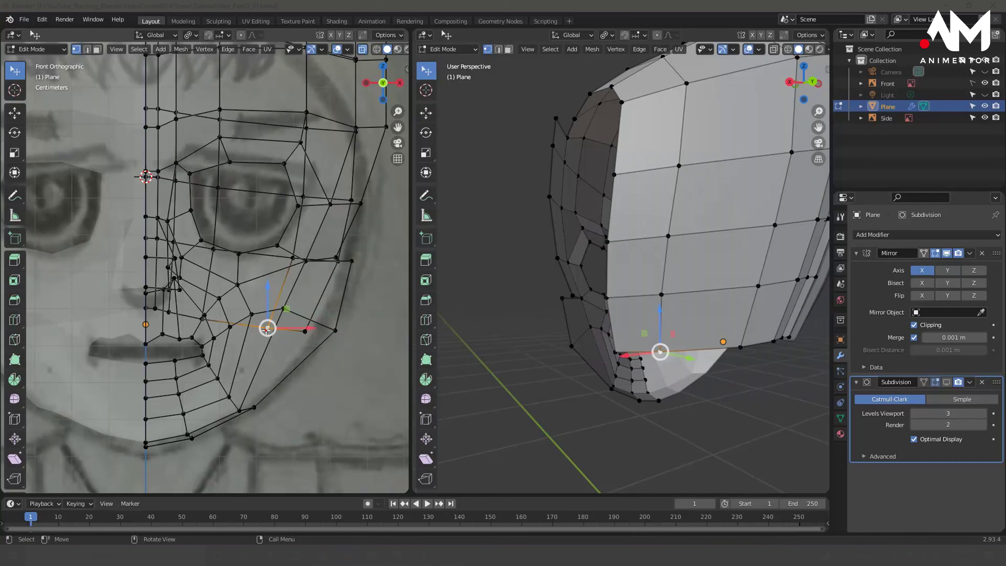
{"action": "left_click", "coordinate": [742, 348]}
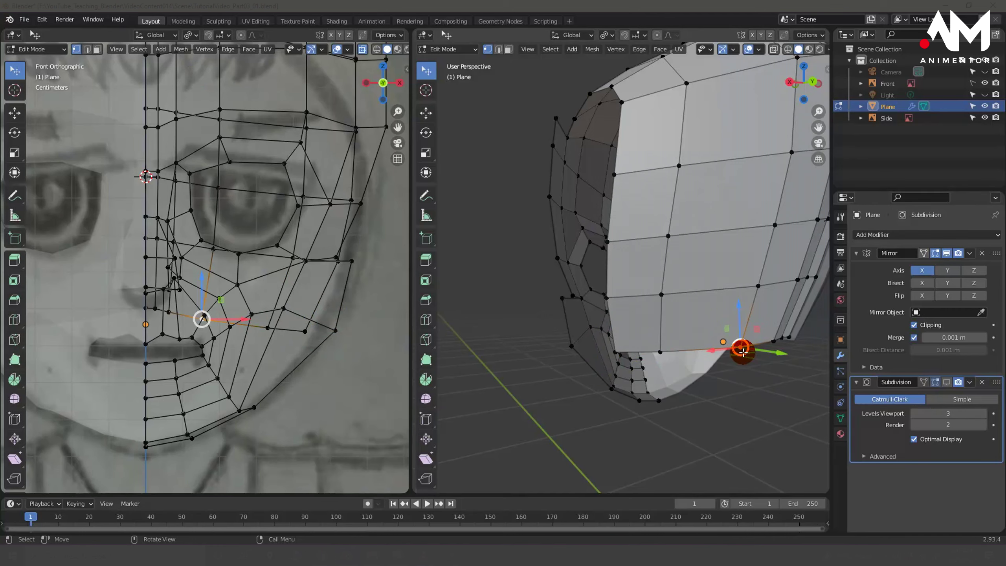
{"action": "mouse_move", "coordinate": [743, 350]}
{"action": "middle_mouse_down"}
{"action": "mouse_move", "coordinate": [732, 348]}
{"action": "mouse_move", "coordinate": [750, 366]}
{"action": "middle_mouse_up"}
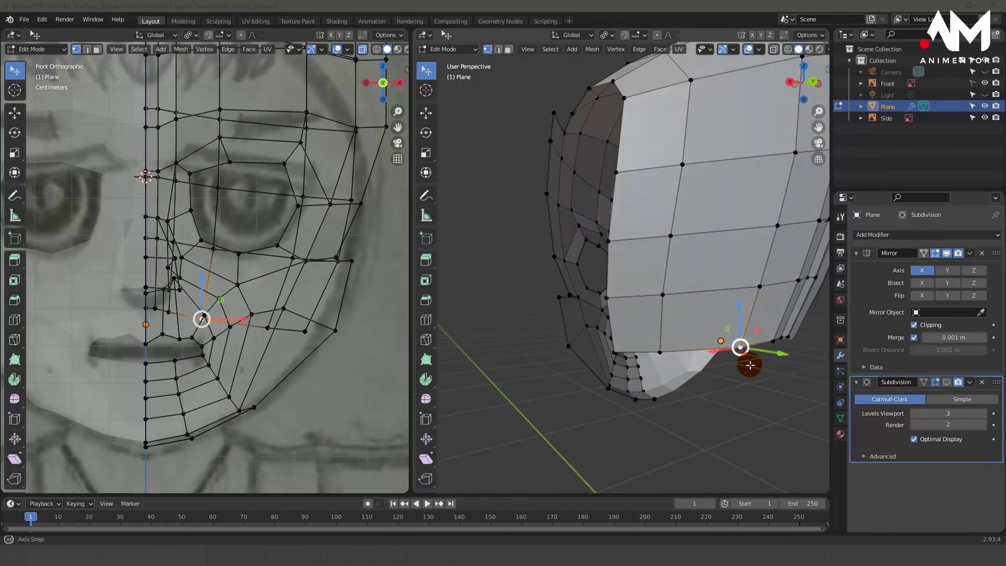
Select the lower cheek edge loop and scale it to 0 along Z into a straight line.
{"action": "left_click", "coordinate": [695, 349], "text": "alt"}
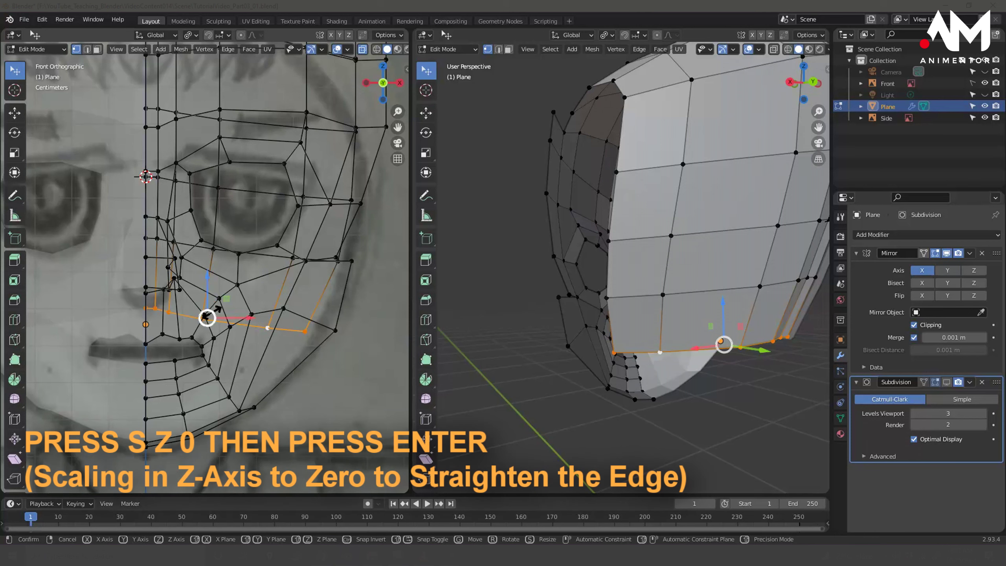
{"action": "key", "text": "s"}
{"action": "key", "text": "z"}
{"action": "key", "text": "0"}
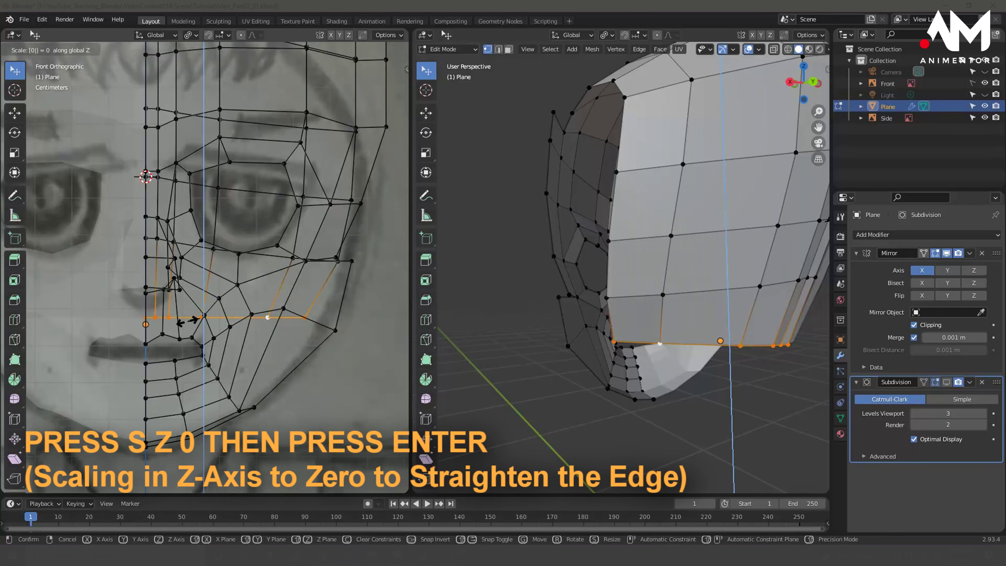
{"action": "key", "text": "Return"}
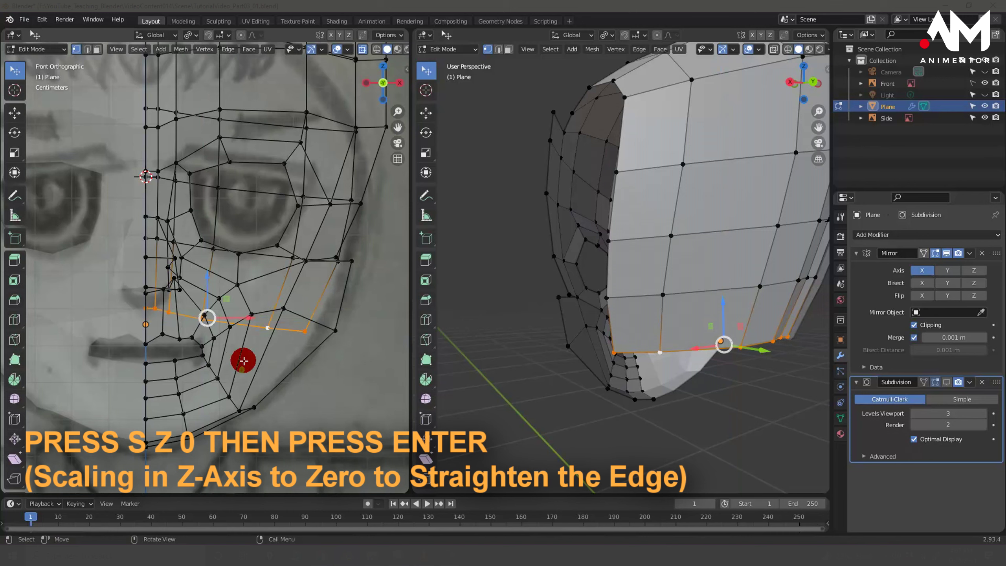
{"action": "type", "text": "sz"}
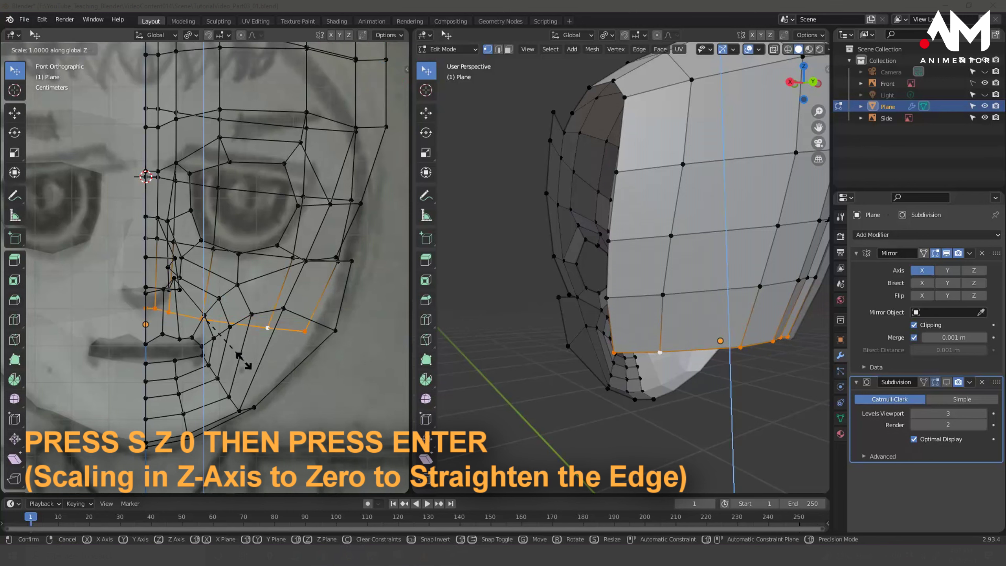
{"action": "type", "text": "0"}
{"action": "left_click", "coordinate": [244, 361]}
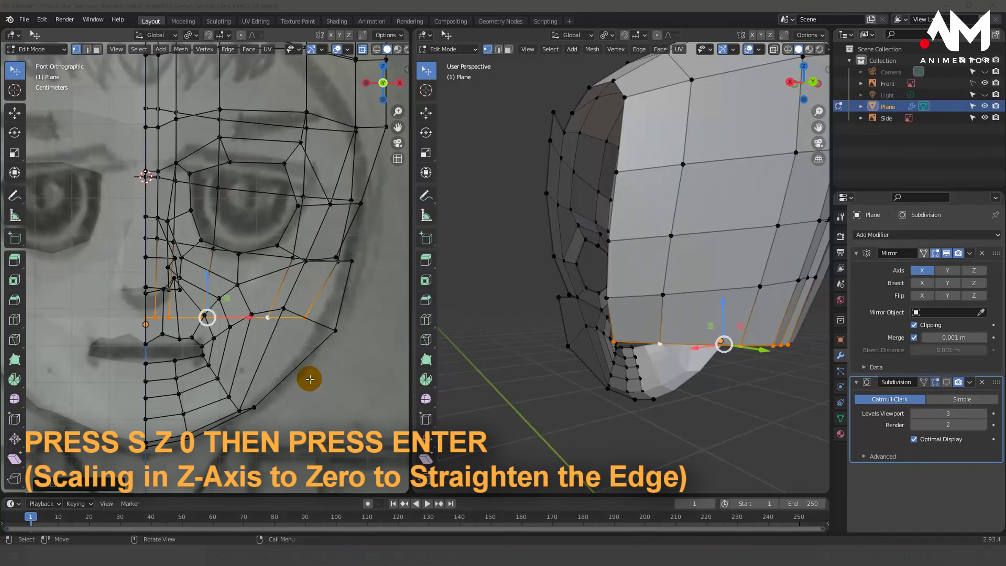
{"action": "middle_click_drag", "start_coordinate": [672, 337], "coordinate": [780, 339]}
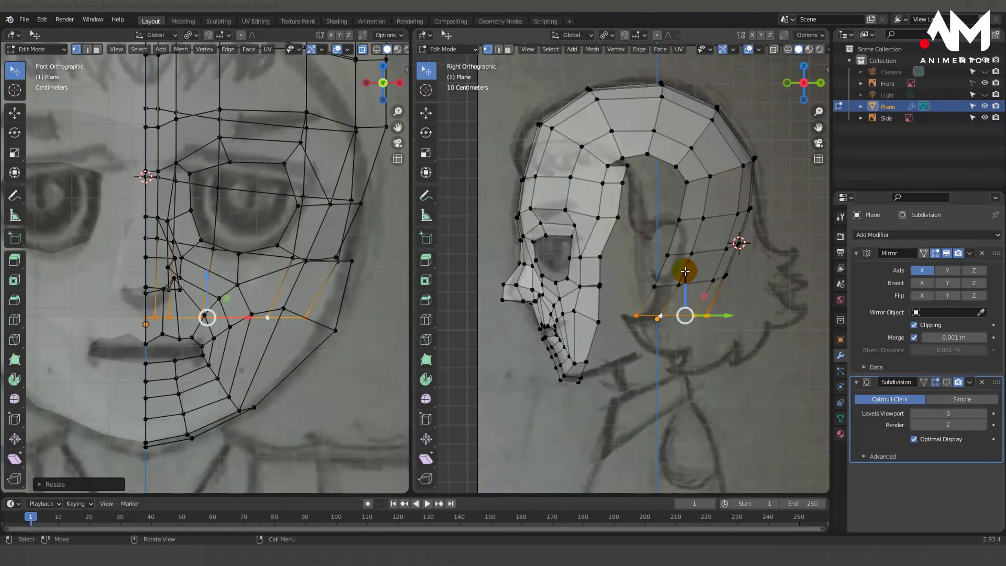
Lower the flattened edge slightly along Z and frame the cheek in the side view.
{"action": "left_click_drag", "start_coordinate": [685, 274], "coordinate": [686, 281]}
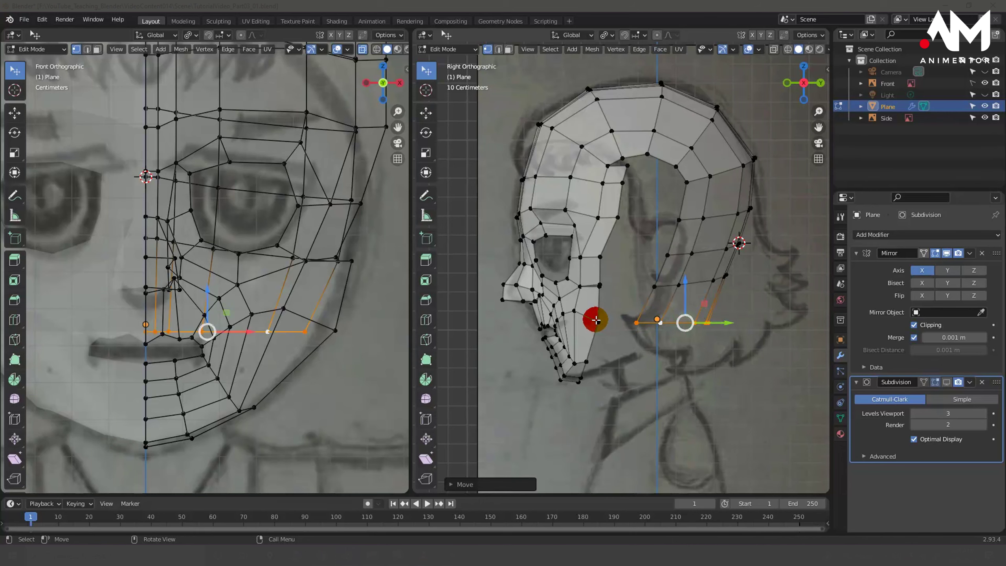
{"action": "left_click", "coordinate": [599, 285]}
{"action": "scroll", "coordinate": [601, 306], "scroll_direction": "up", "scroll_amount": 2}
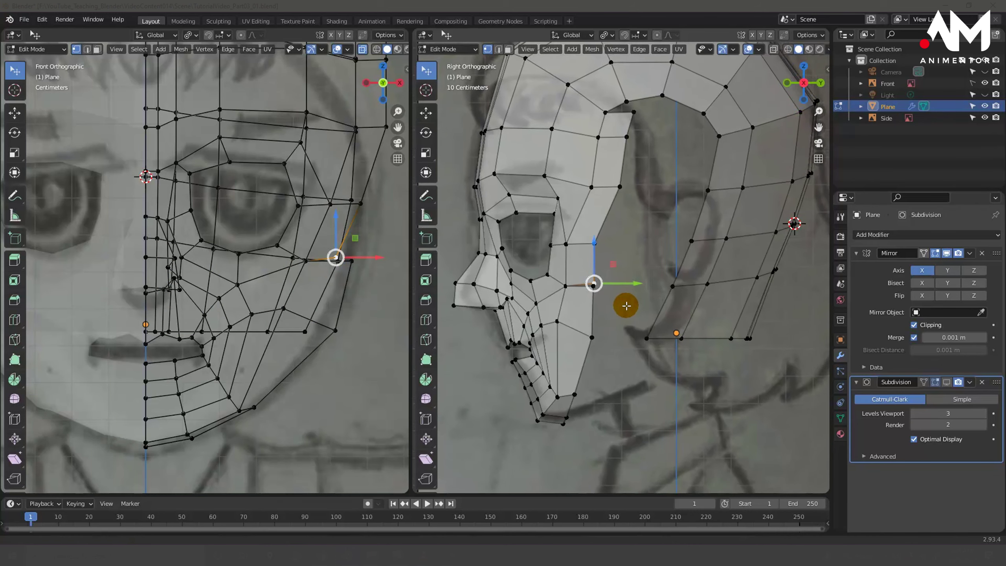
{"action": "middle_click_drag", "start_coordinate": [637, 295], "coordinate": [623, 320], "text": "shift"}
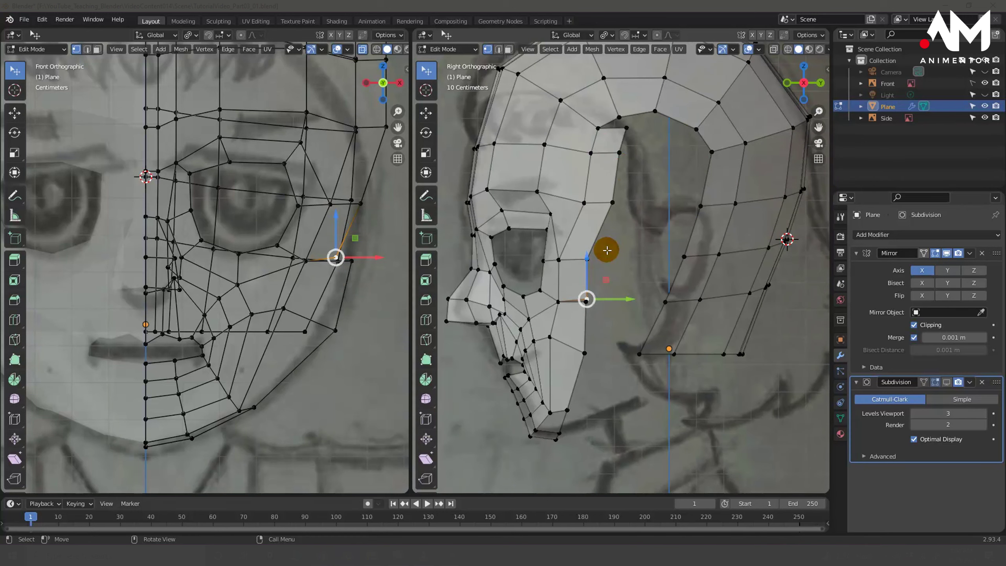
Merge the two neighbouring side-strip vertices at center into one vertex.
{"action": "left_click", "coordinate": [625, 282]}
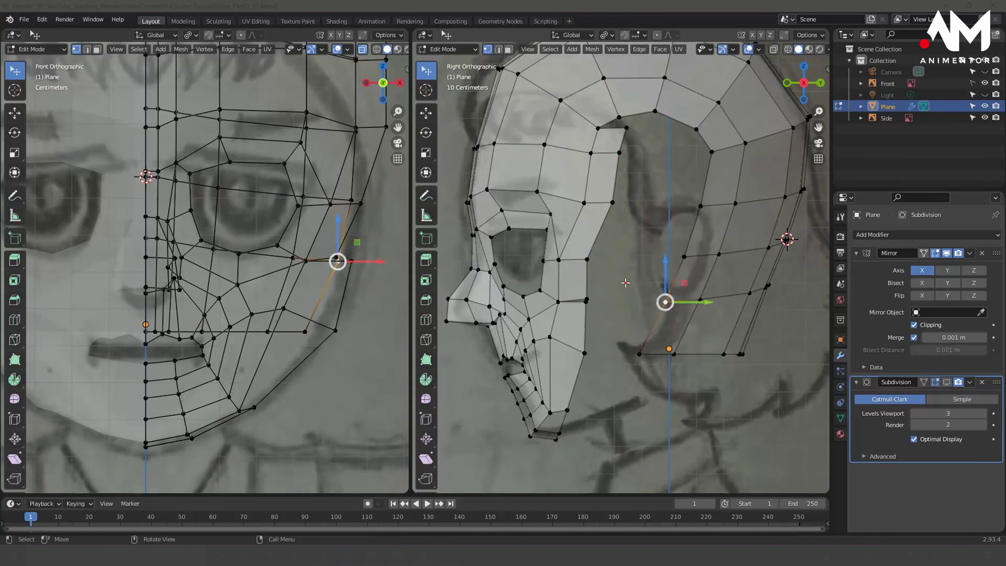
{"action": "left_click", "coordinate": [596, 293]}
{"action": "scroll", "coordinate": [595, 297], "scroll_direction": "up", "scroll_amount": 5}
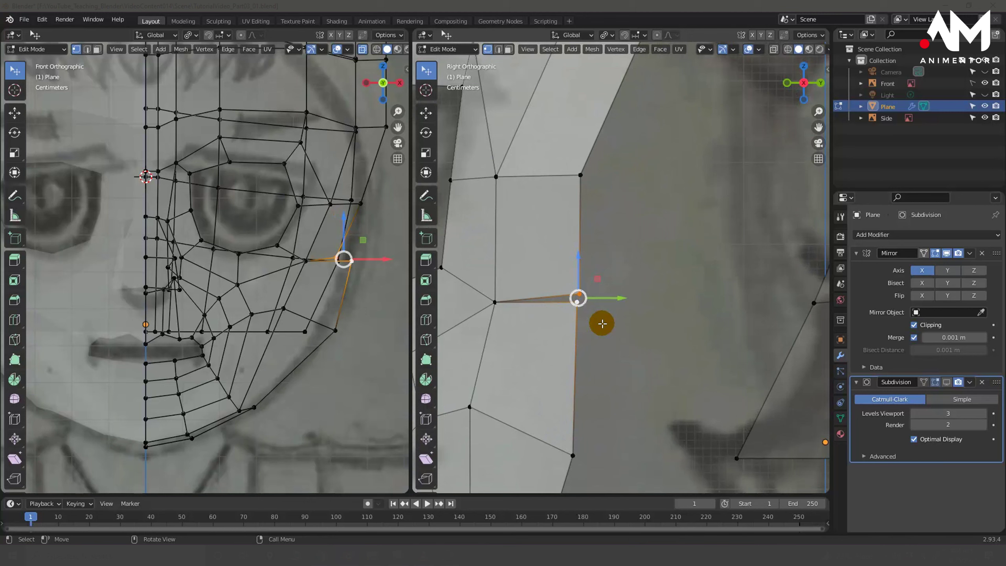
{"action": "key", "text": "m"}
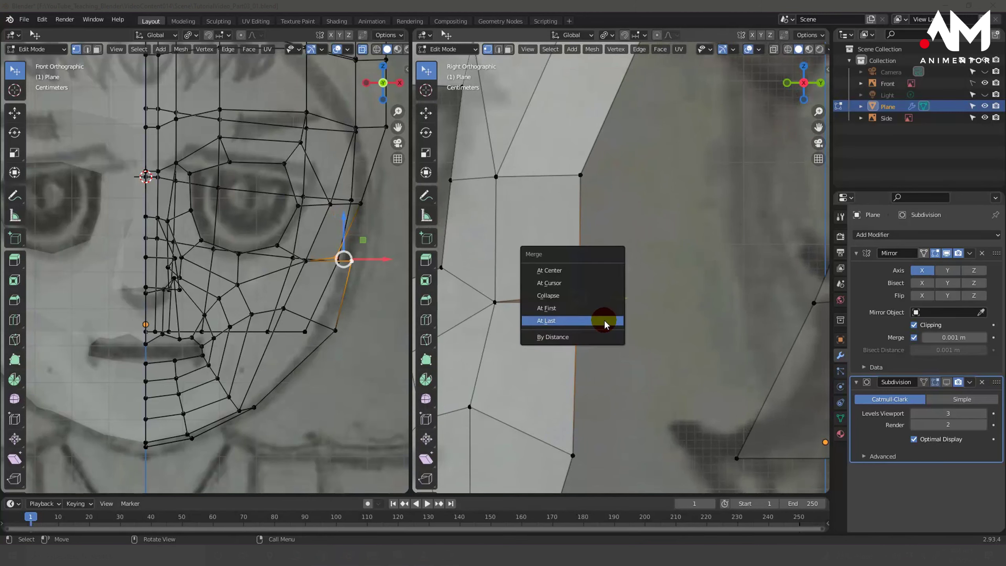
{"action": "left_click", "coordinate": [560, 274]}
{"action": "scroll", "coordinate": [625, 314], "scroll_direction": "down", "scroll_amount": 3}
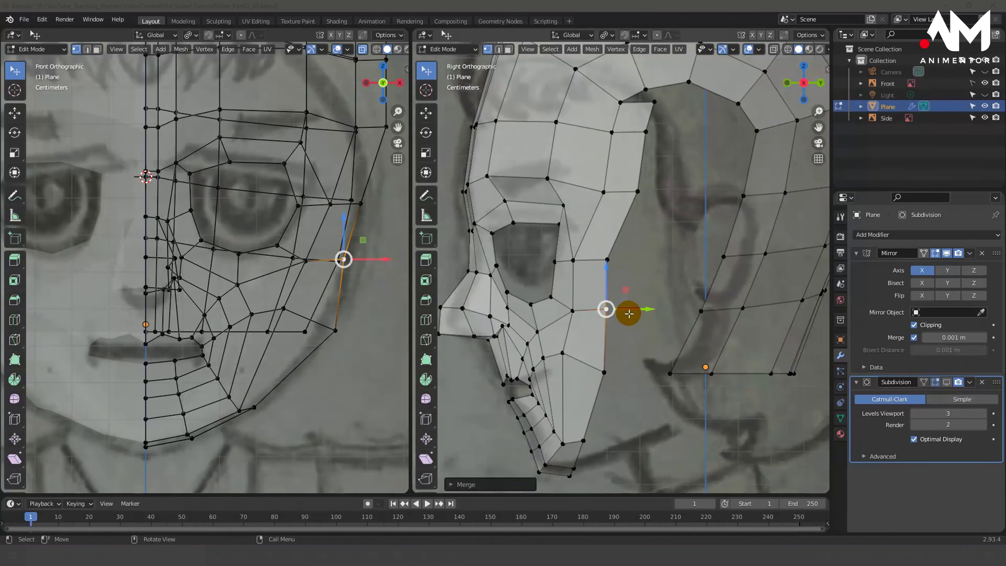
{"action": "scroll", "coordinate": [634, 309], "scroll_direction": "down", "scroll_amount": 2}
{"action": "mouse_move", "coordinate": [633, 309]}
{"action": "middle_mouse_down"}
{"action": "mouse_move", "coordinate": [725, 303]}
{"action": "mouse_move", "coordinate": [651, 308]}
{"action": "mouse_move", "coordinate": [606, 295]}
{"action": "mouse_move", "coordinate": [607, 308]}
{"action": "mouse_move", "coordinate": [640, 315]}
{"action": "mouse_move", "coordinate": [666, 265]}
{"action": "middle_mouse_up"}
{"action": "scroll", "coordinate": [664, 260], "scroll_direction": "up", "scroll_amount": 3}
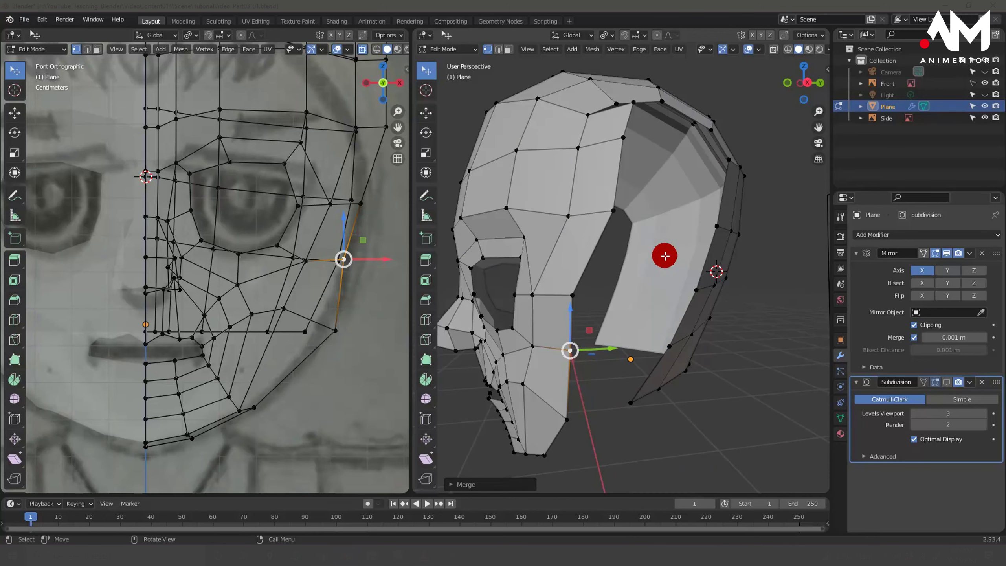
In Right Orthographic view, select the vertex column running down the side opening.
{"action": "middle_click_drag", "start_coordinate": [664, 253], "coordinate": [649, 260]}
{"action": "key", "text": "KP_3"}
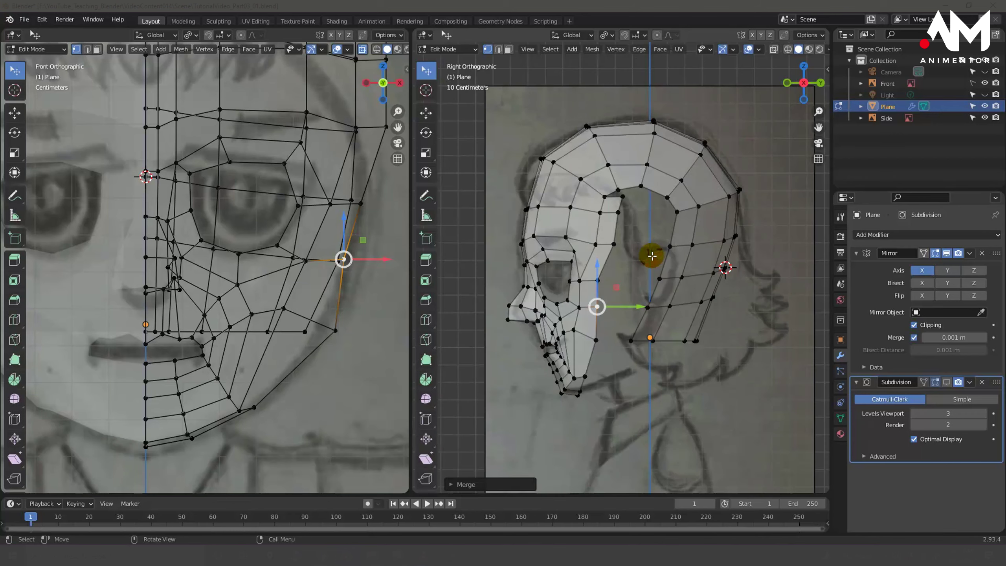
{"action": "scroll", "coordinate": [665, 255], "scroll_direction": "up", "scroll_amount": 2}
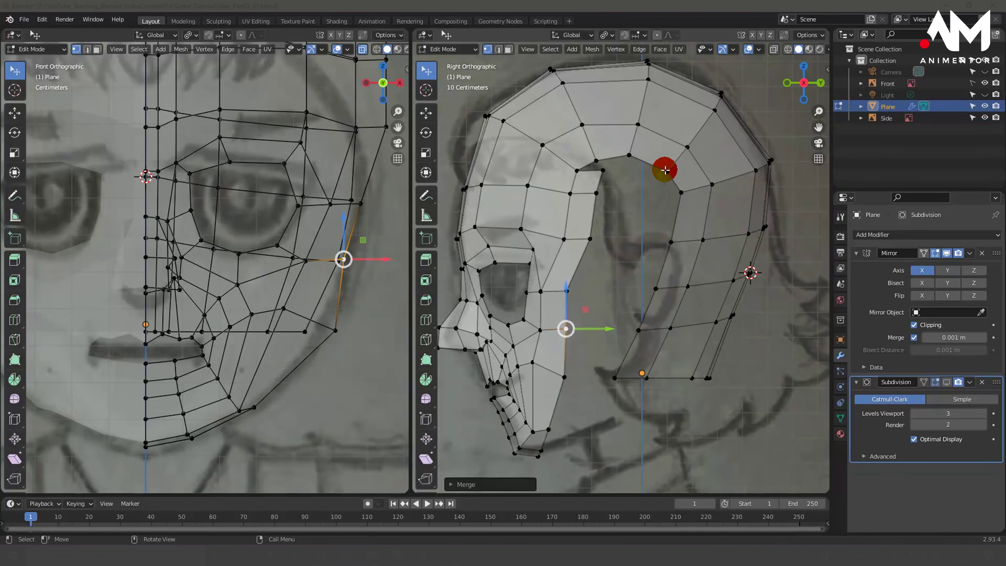
{"action": "left_click", "coordinate": [666, 172]}
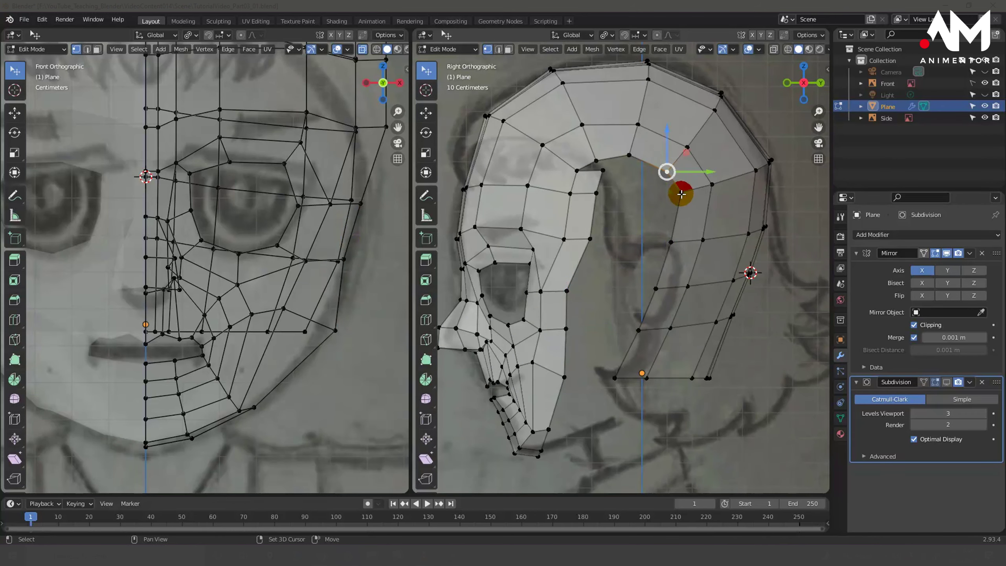
{"action": "left_click", "coordinate": [681, 195], "text": "shift"}
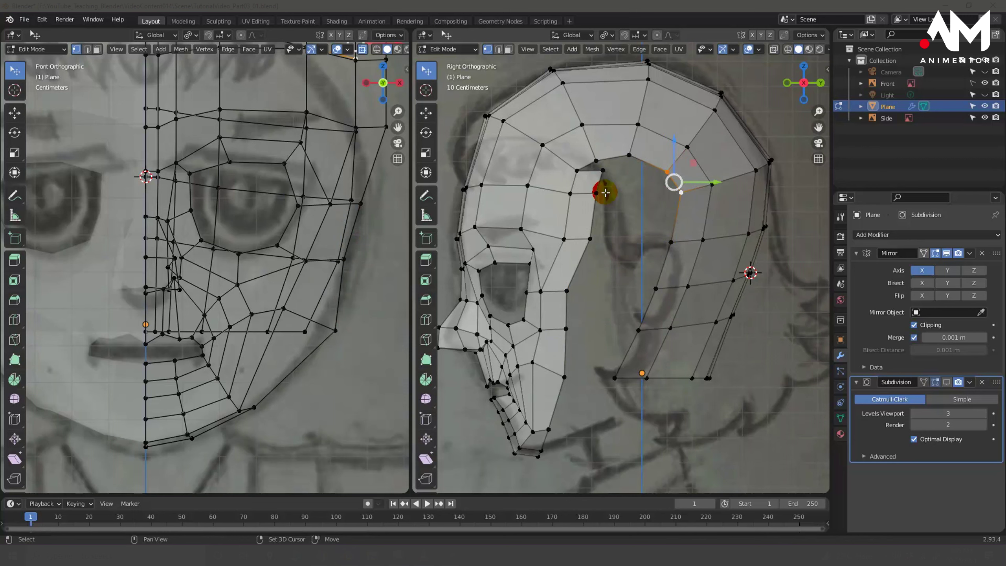
{"action": "left_click", "coordinate": [671, 240], "text": "shift"}
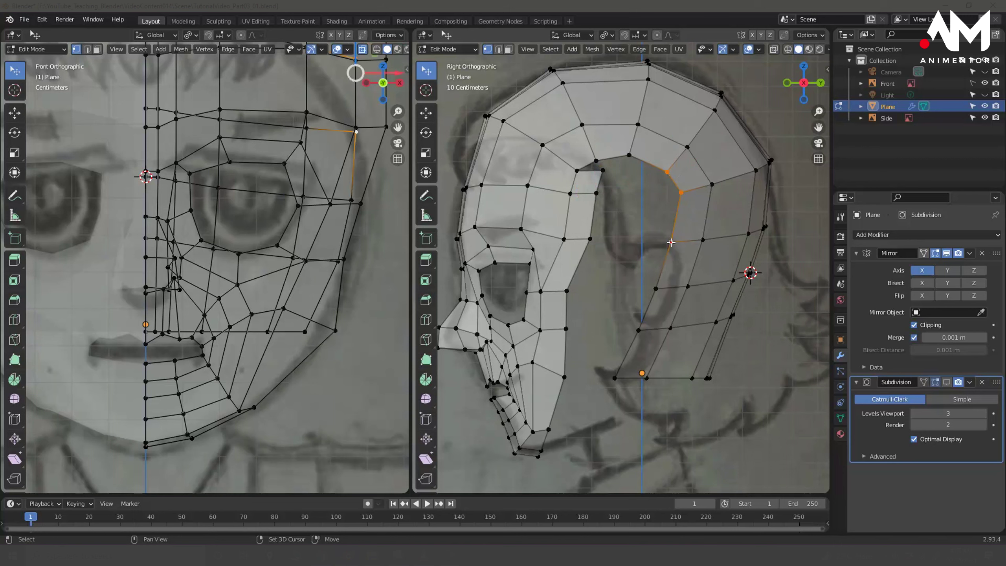
{"action": "left_click", "coordinate": [655, 288], "text": "shift"}
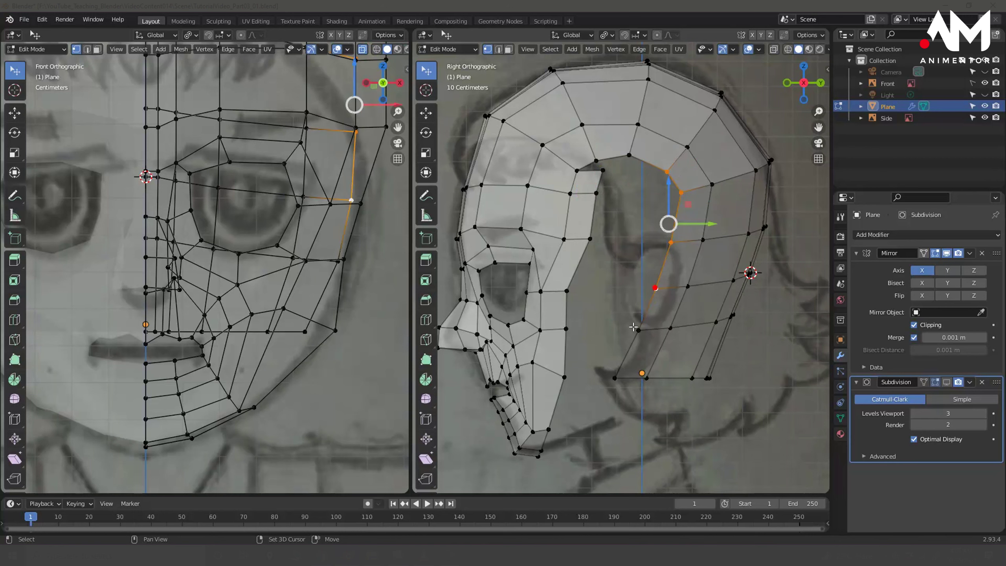
{"action": "left_click", "coordinate": [636, 329], "text": "shift"}
{"action": "left_click", "coordinate": [614, 376], "text": "shift"}
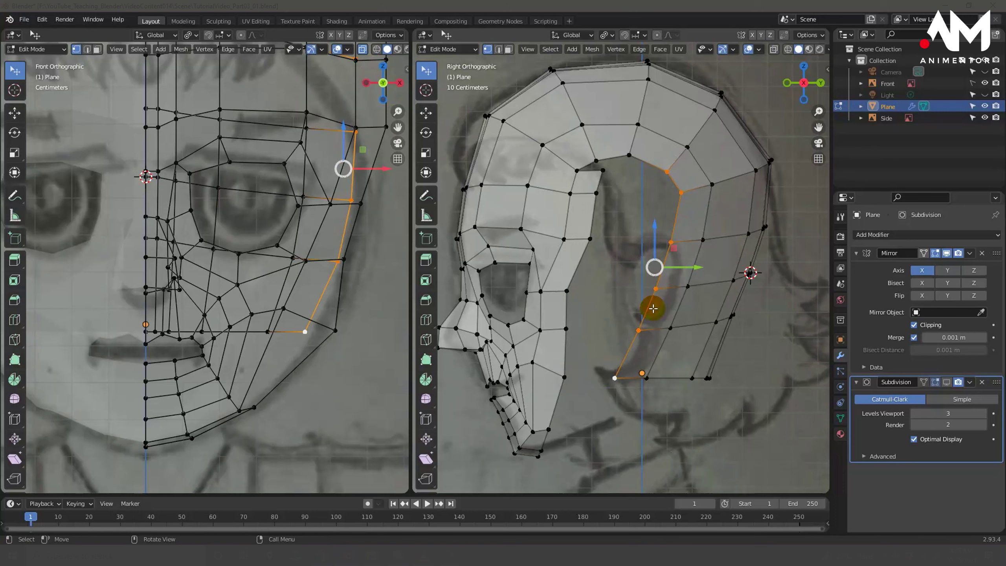
Move the selected vertical edge about 0.14 m along Y toward the face.
{"action": "left_click", "coordinate": [672, 175], "text": "shift"}
{"action": "left_click", "coordinate": [680, 194], "text": "shift"}
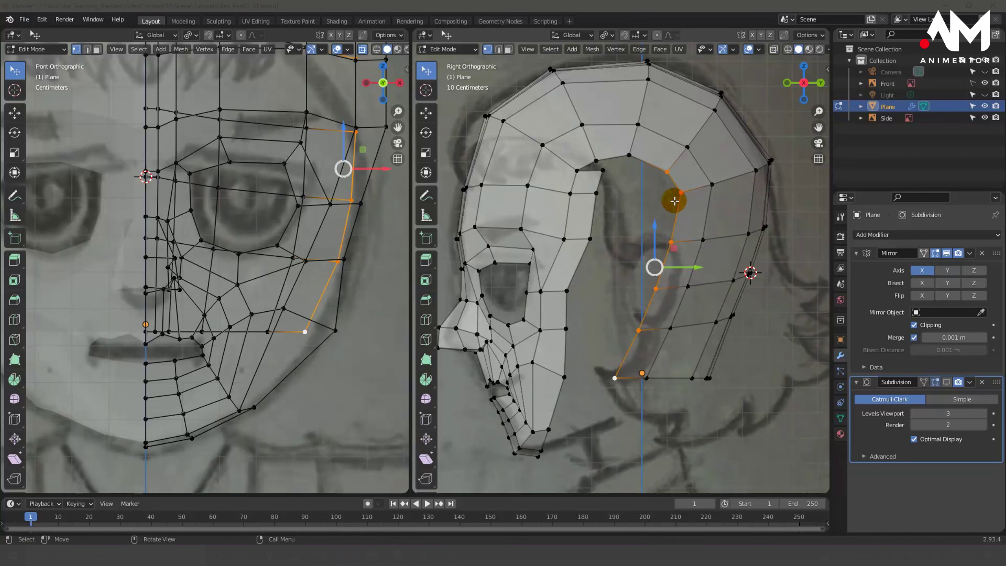
{"action": "key", "text": "g"}
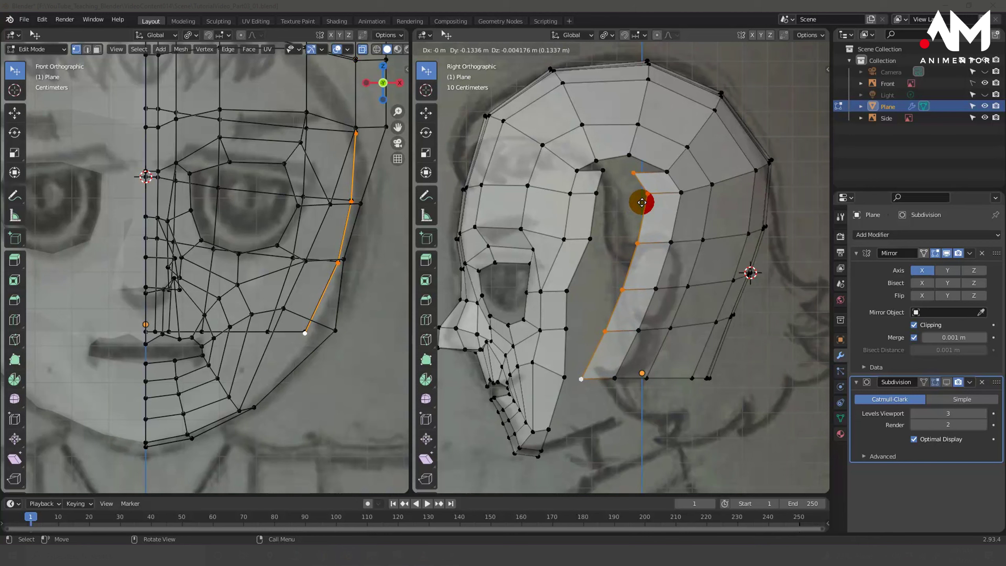
{"action": "key", "text": "y"}
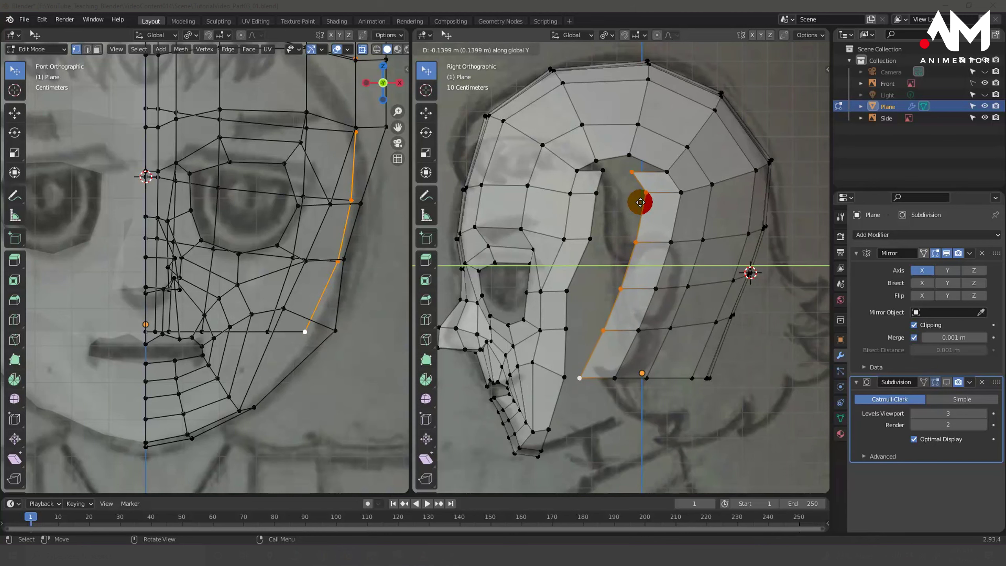
Scale the new strip's edge to 0 along Y and slide it forward into the gap.
{"action": "left_click", "coordinate": [640, 202]}
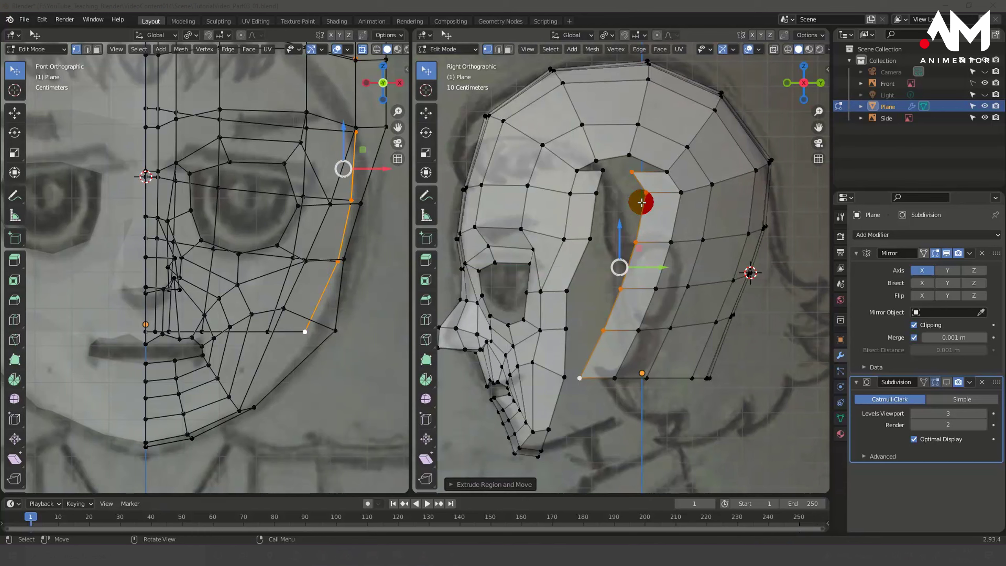
{"action": "key", "text": "s"}
{"action": "key", "text": "y"}
{"action": "key", "text": "0"}
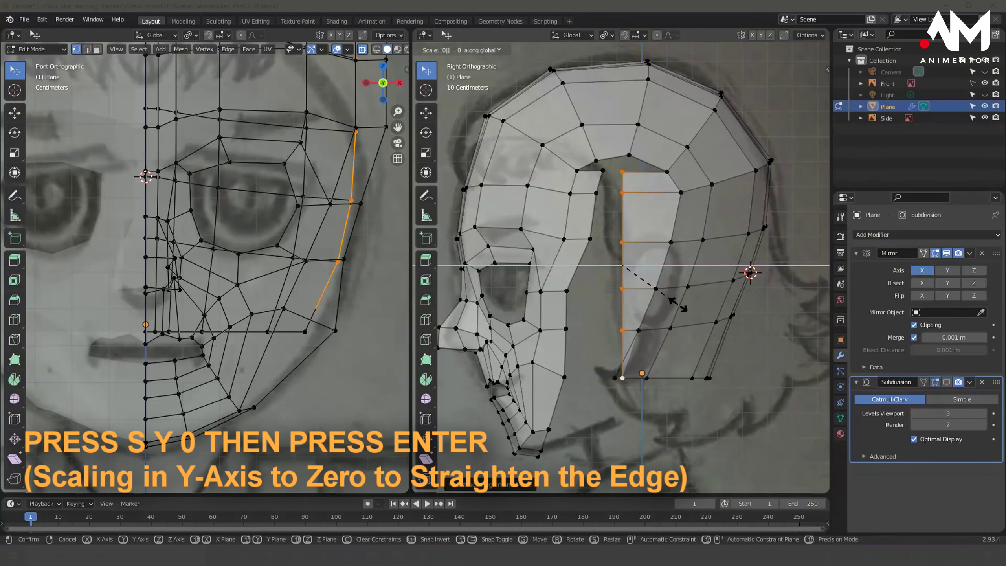
{"action": "left_click", "coordinate": [677, 304]}
{"action": "left_click_drag", "start_coordinate": [659, 267], "coordinate": [649, 265]}
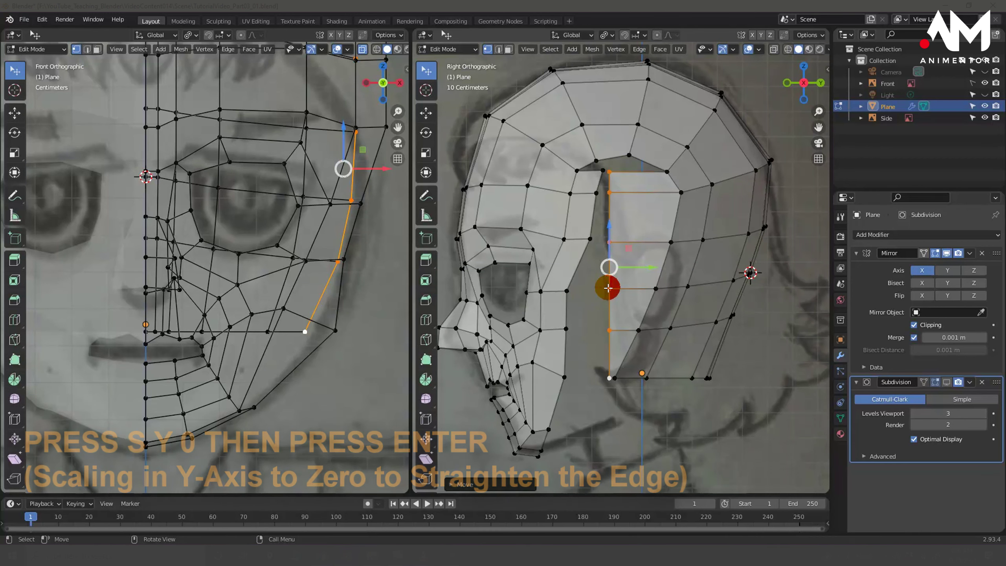
{"action": "left_click", "coordinate": [612, 377], "text": "shift"}
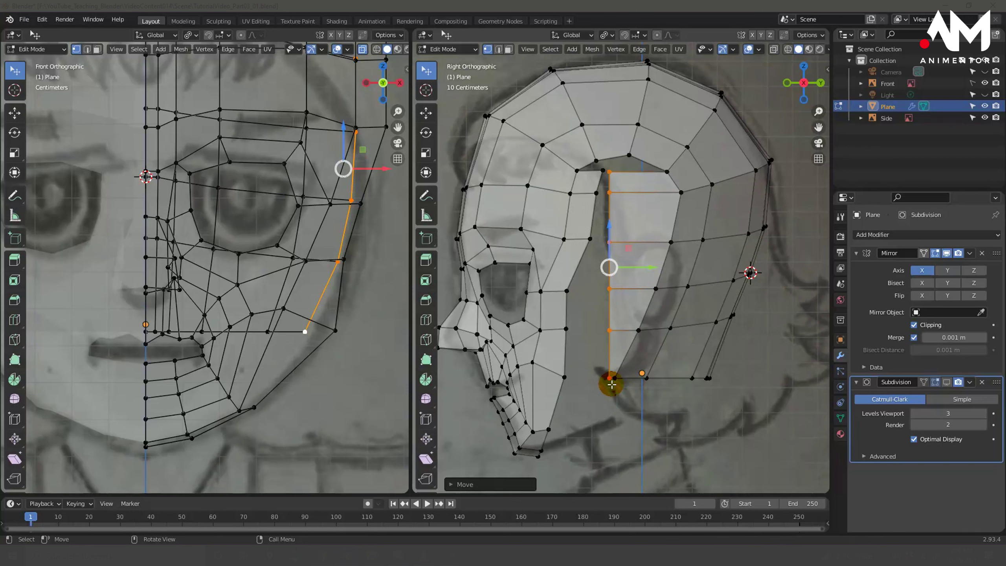
Move the strip's top vertices along Y toward the back.
{"action": "left_click", "coordinate": [607, 171]}
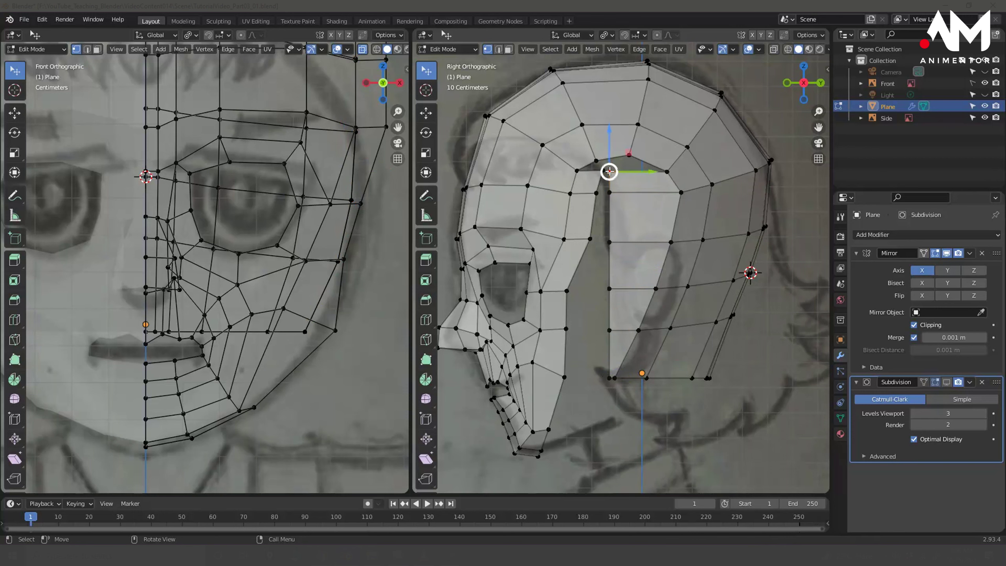
{"action": "key", "text": "g"}
{"action": "key", "text": "y"}
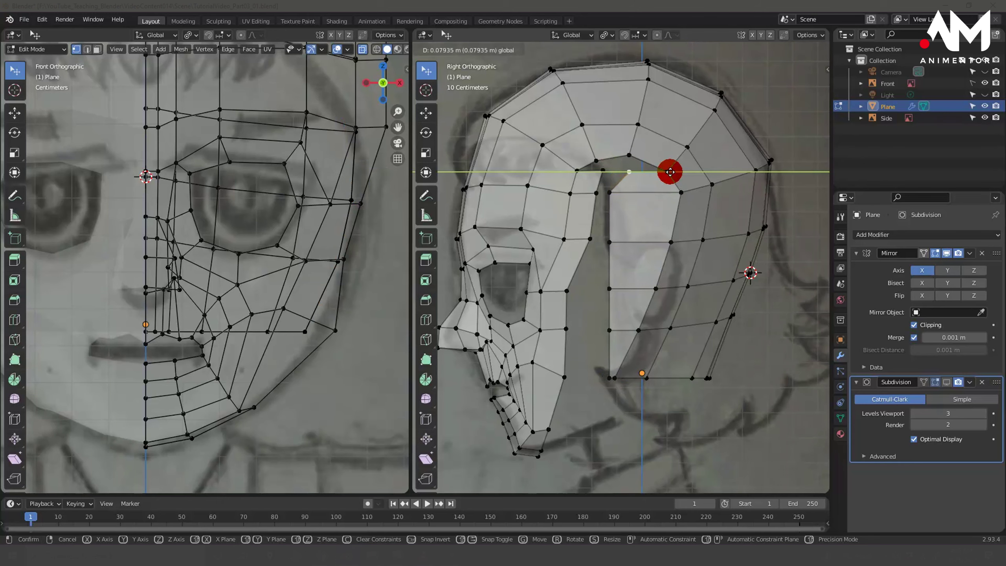
{"action": "left_click", "coordinate": [669, 172]}
{"action": "left_click", "coordinate": [609, 192]}
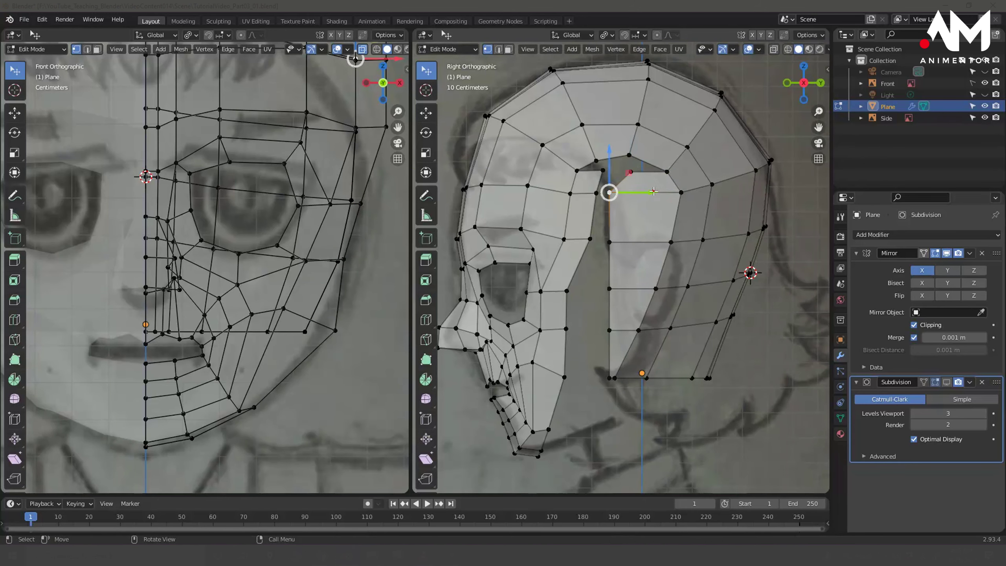
{"action": "left_click_drag", "start_coordinate": [653, 191], "coordinate": [674, 192]}
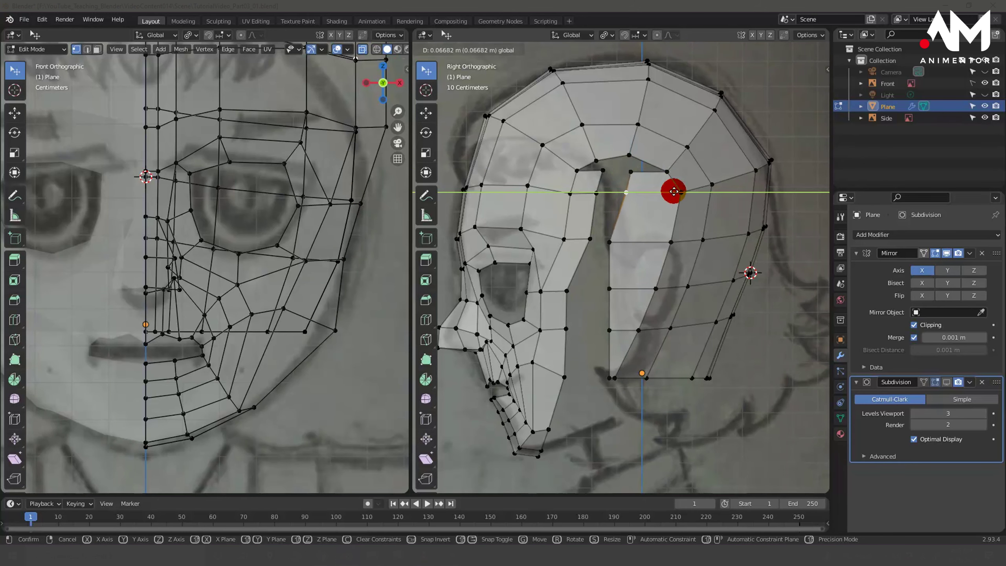
Adjust the middle, bottom and top vertices along Y to follow the sketch's outline.
{"action": "left_click", "coordinate": [610, 242]}
{"action": "left_click_drag", "start_coordinate": [649, 239], "coordinate": [671, 240]}
{"action": "left_click", "coordinate": [609, 377]}
{"action": "mouse_move", "coordinate": [648, 378]}
{"action": "left_mouse_down"}
{"action": "mouse_move", "coordinate": [633, 378]}
{"action": "mouse_move", "coordinate": [665, 378]}
{"action": "left_mouse_up"}
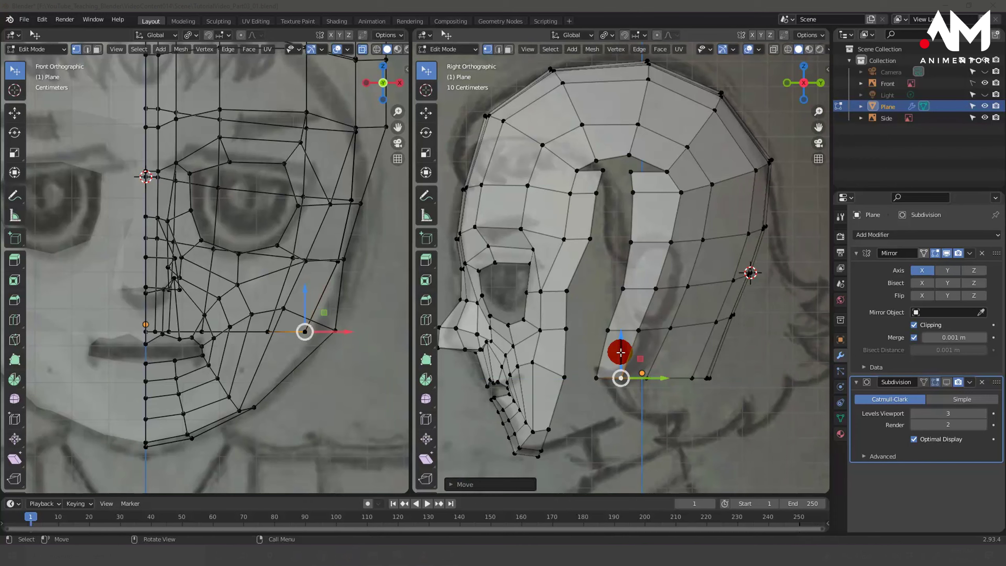
{"action": "left_click", "coordinate": [631, 241]}
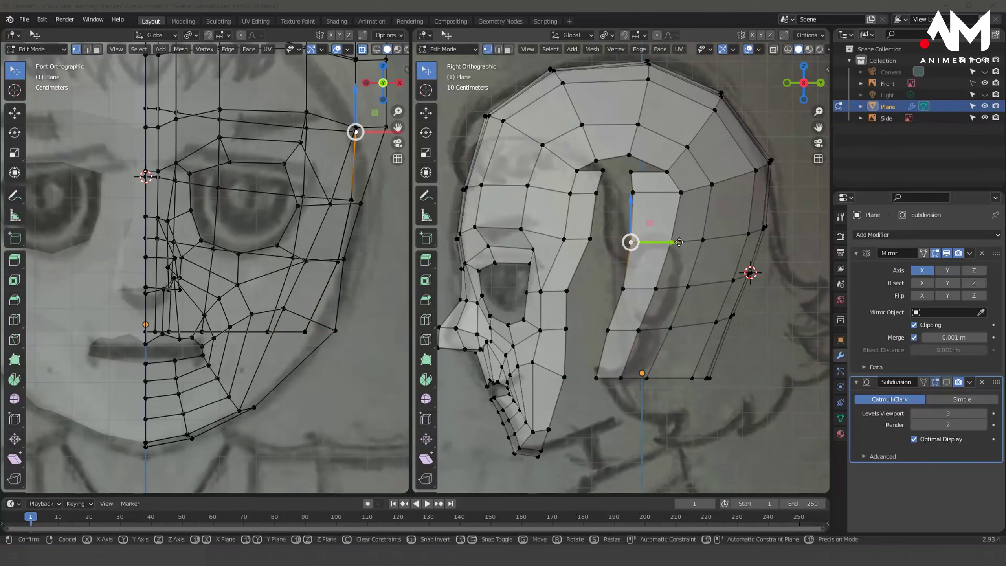
{"action": "left_click_drag", "start_coordinate": [680, 245], "coordinate": [687, 242]}
{"action": "left_click", "coordinate": [635, 190]}
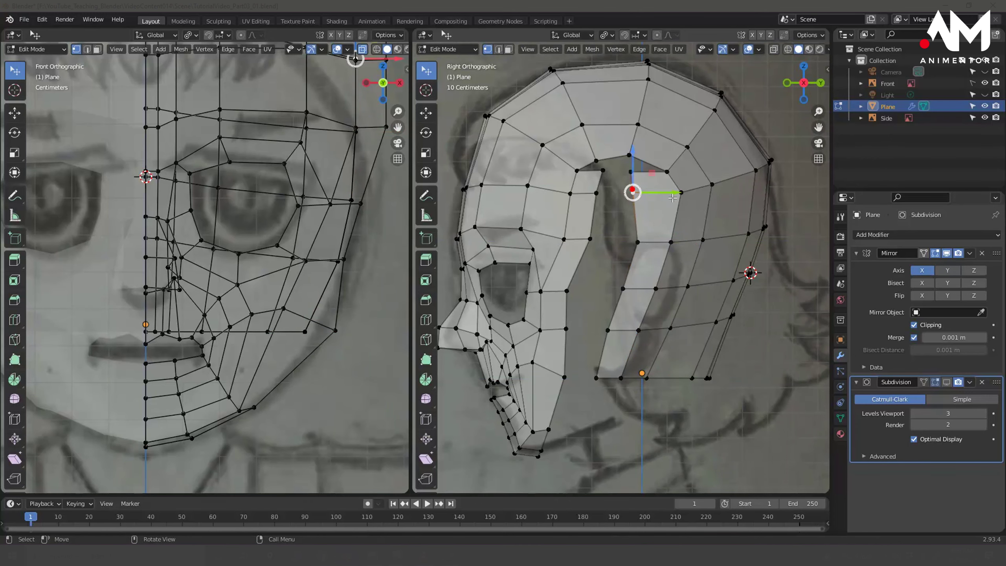
{"action": "left_click_drag", "start_coordinate": [675, 192], "coordinate": [669, 191]}
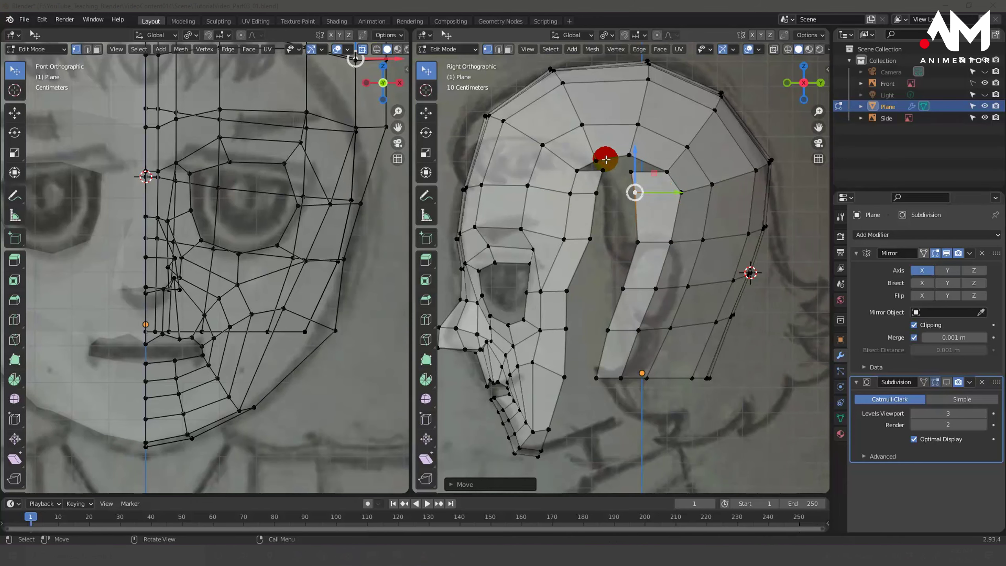
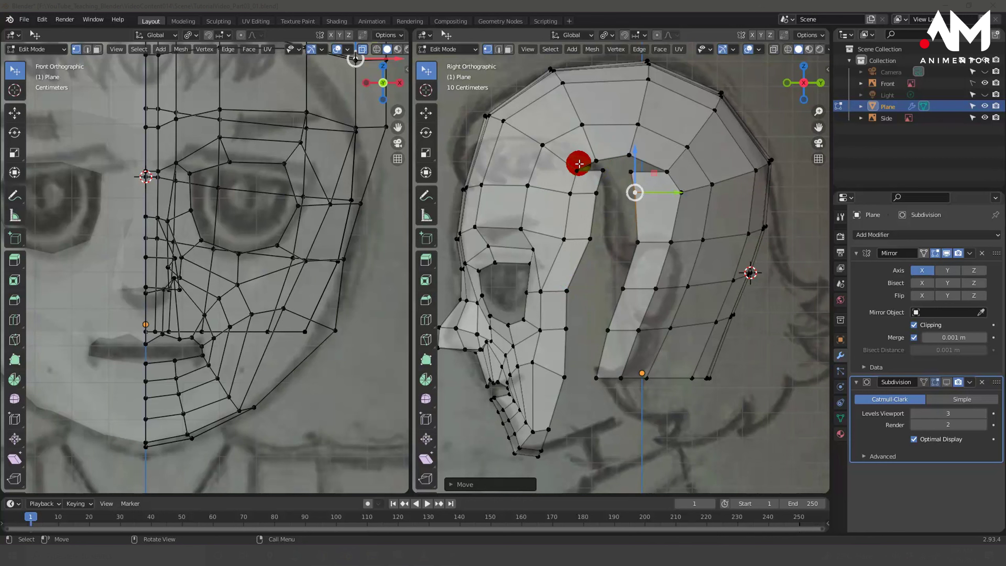
Add a centred edge loop across the crown and raise it toward the top of the head.
{"action": "mouse_move", "coordinate": [638, 154]}
{"action": "left_mouse_down"}
{"action": "mouse_move", "coordinate": [669, 172]}
{"action": "mouse_move", "coordinate": [602, 75]}
{"action": "left_mouse_up"}
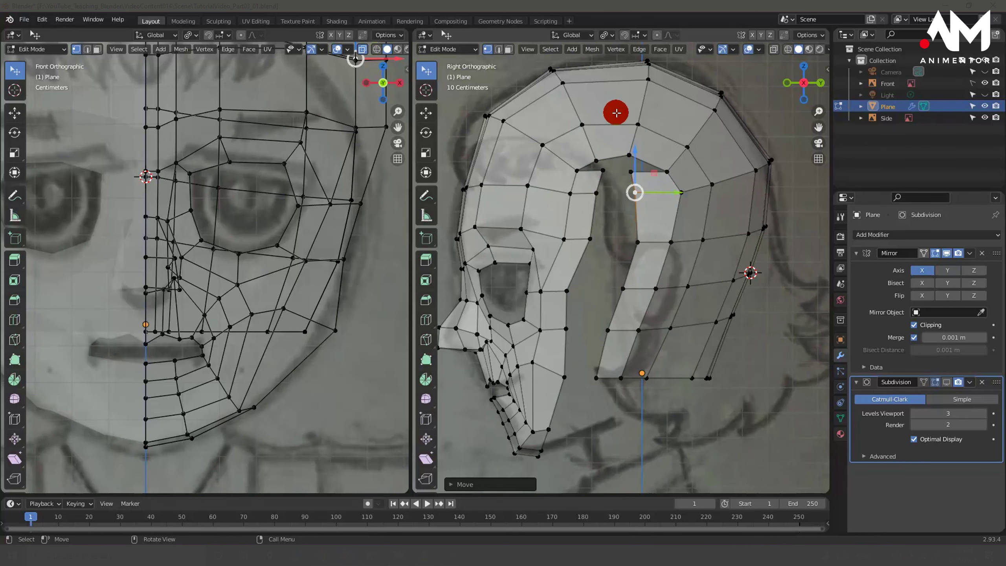
{"action": "scroll", "coordinate": [616, 113], "scroll_direction": "up", "scroll_amount": 1, "text": "shift"}
{"action": "scroll", "coordinate": [614, 113], "scroll_direction": "up", "scroll_amount": 1, "text": "shift"}
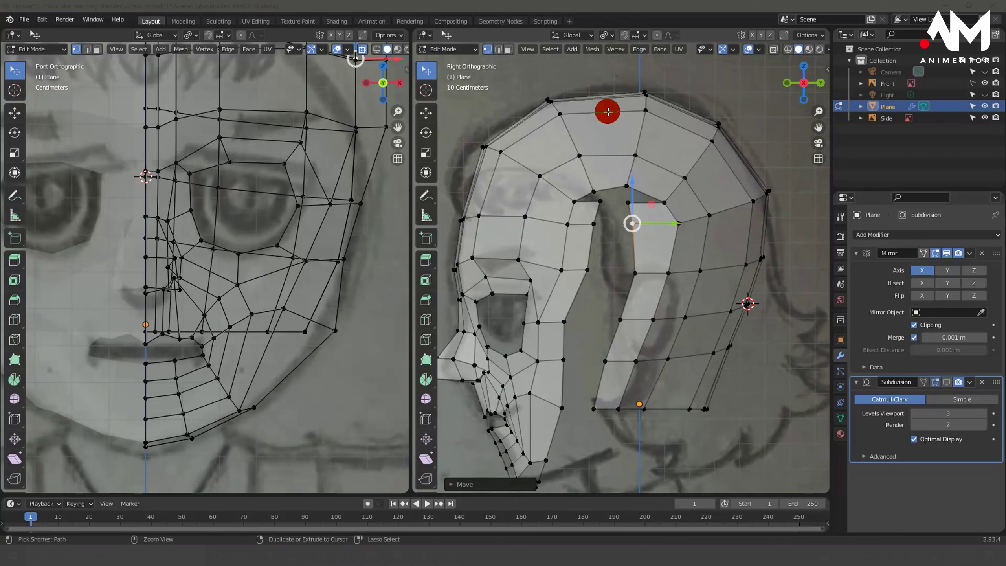
{"action": "key", "text": "ctrl+r"}
{"action": "left_click", "coordinate": [608, 111]}
{"action": "right_click", "coordinate": [608, 111]}
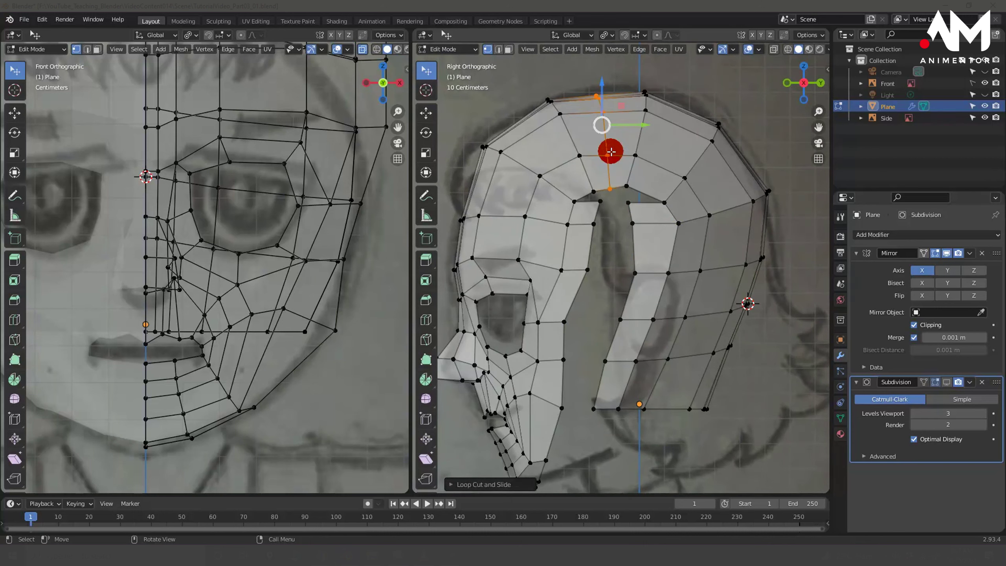
{"action": "key", "text": "g"}
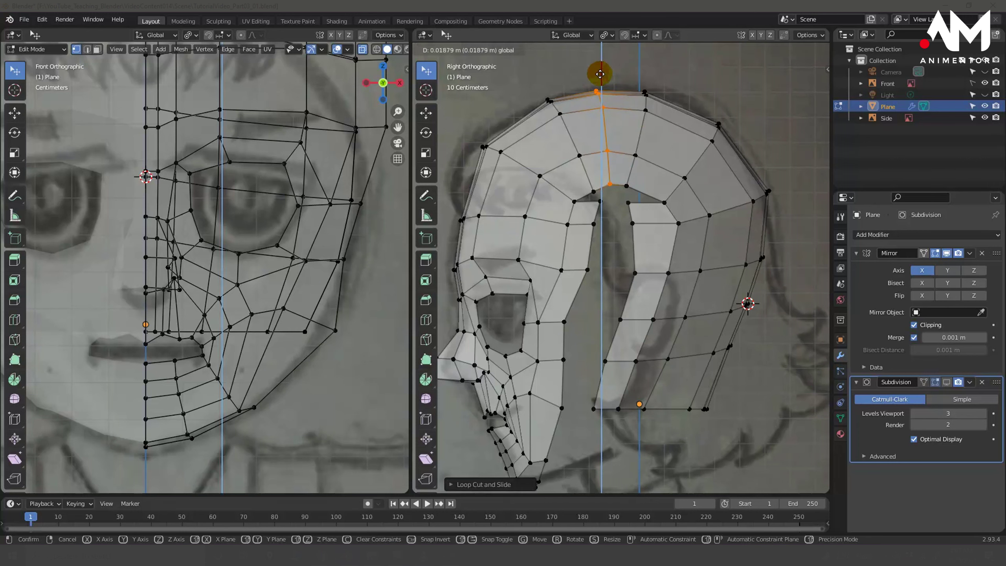
{"action": "left_click", "coordinate": [600, 74]}
Shift and rotate the front and back crown loops to fit the side-reference hair outline.
{"action": "left_click", "coordinate": [566, 126]}
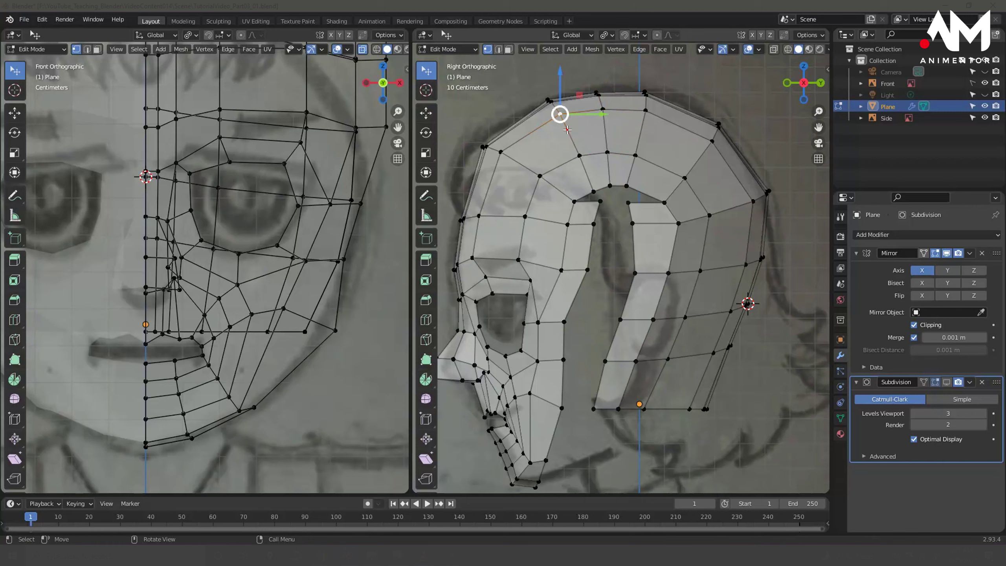
{"action": "left_click", "coordinate": [563, 129], "text": "alt"}
{"action": "key", "text": "g"}
{"action": "left_click_drag", "start_coordinate": [582, 106], "coordinate": [576, 111]}
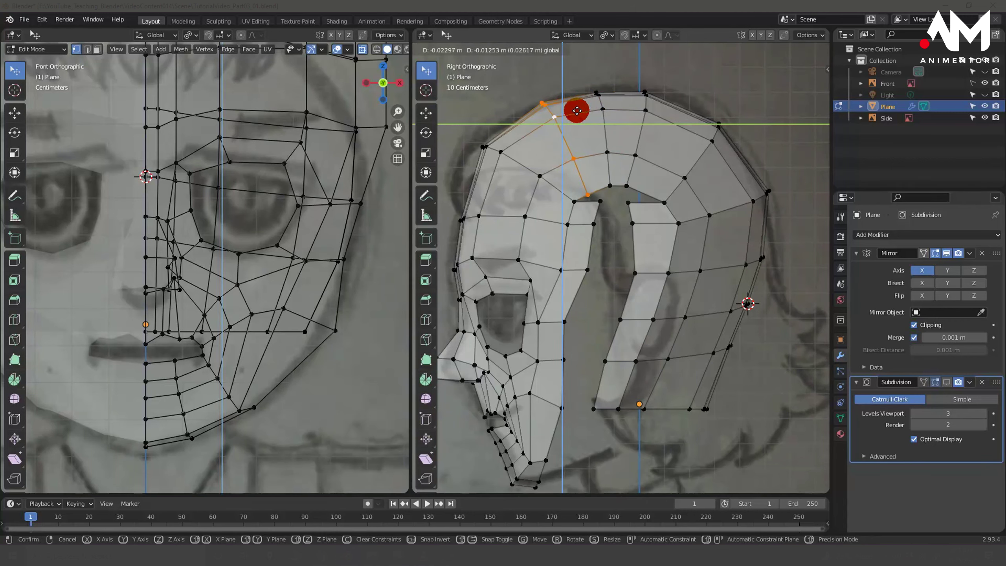
{"action": "key", "text": "r"}
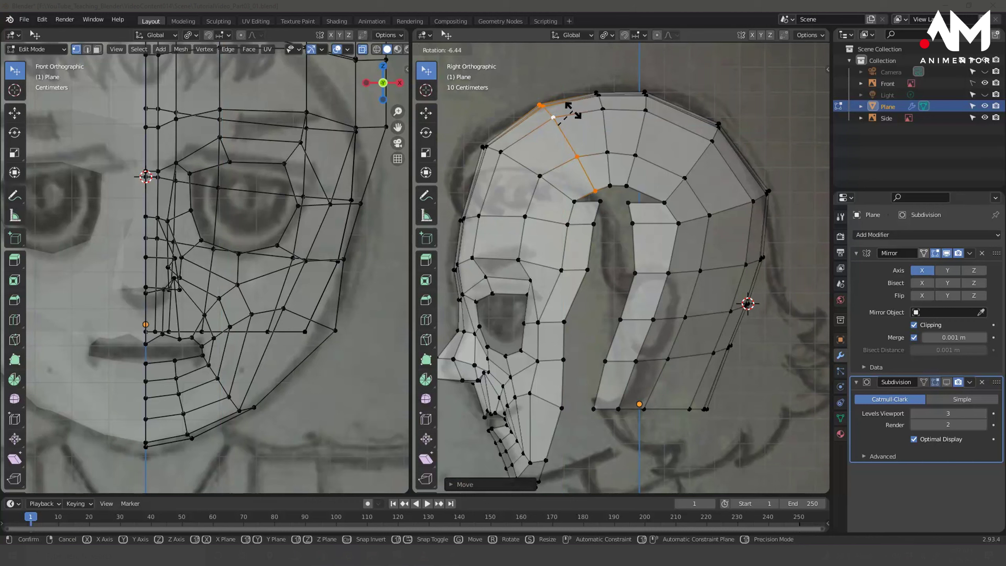
{"action": "left_click", "coordinate": [573, 110]}
{"action": "key", "text": "g"}
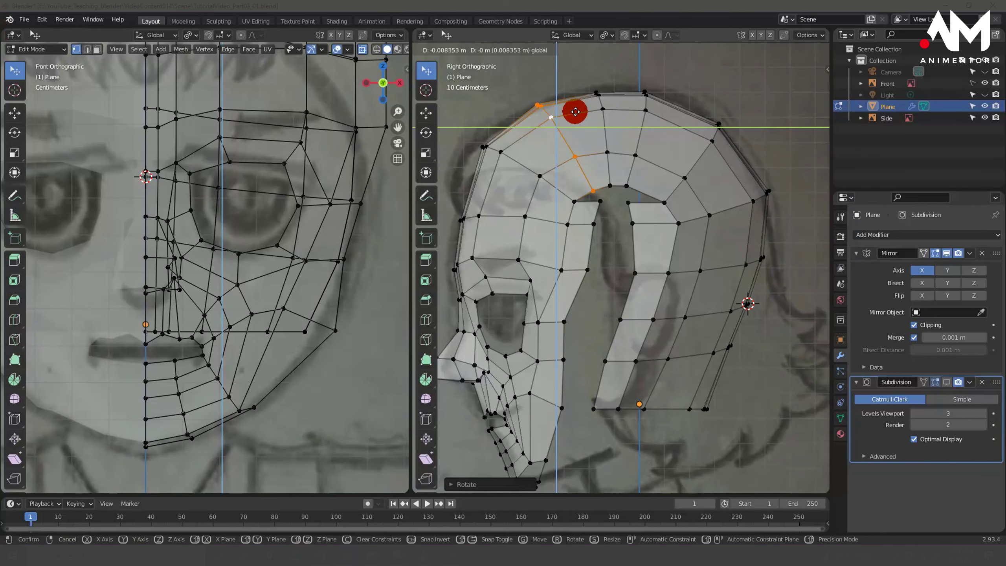
{"action": "left_click", "coordinate": [575, 111]}
{"action": "left_click", "coordinate": [640, 124], "text": "alt"}
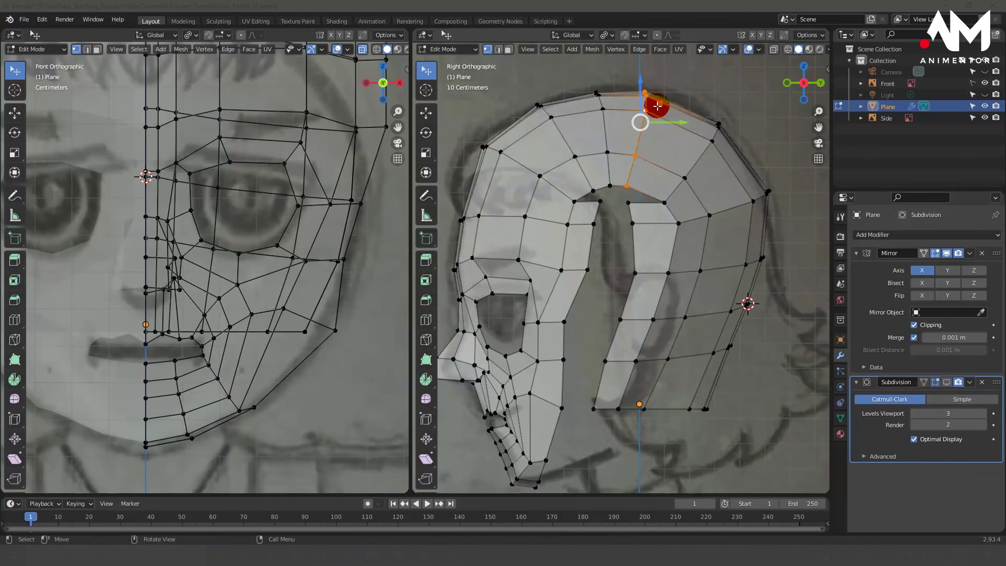
{"action": "mouse_move", "coordinate": [657, 106]}
{"action": "left_mouse_down"}
{"action": "mouse_move", "coordinate": [665, 102]}
{"action": "mouse_move", "coordinate": [631, 99]}
{"action": "mouse_move", "coordinate": [682, 104]}
{"action": "left_mouse_up"}
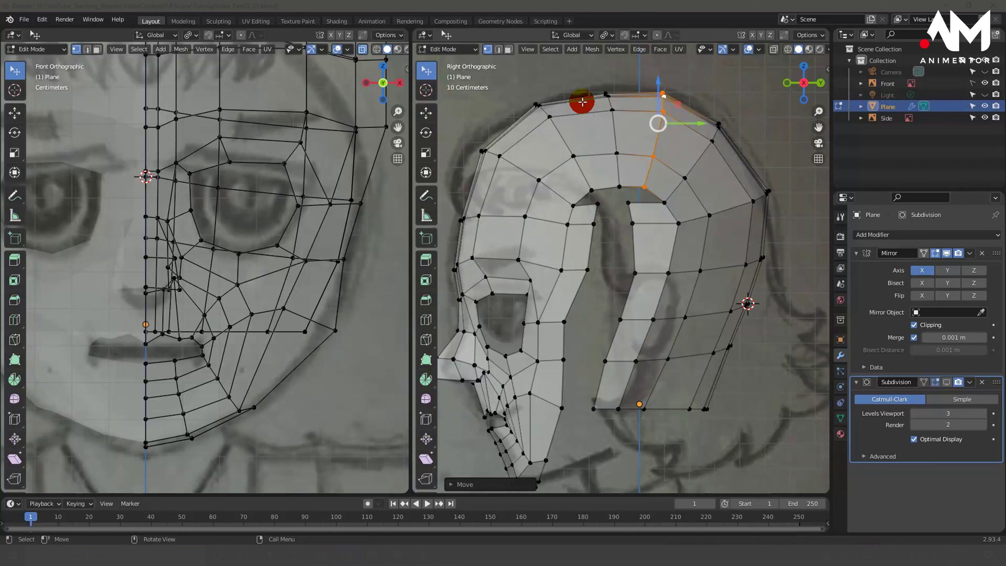
Add another edge loop over the crown and raise it slightly.
{"action": "key", "text": "ctrl"}
{"action": "key", "text": "ctrl+r"}
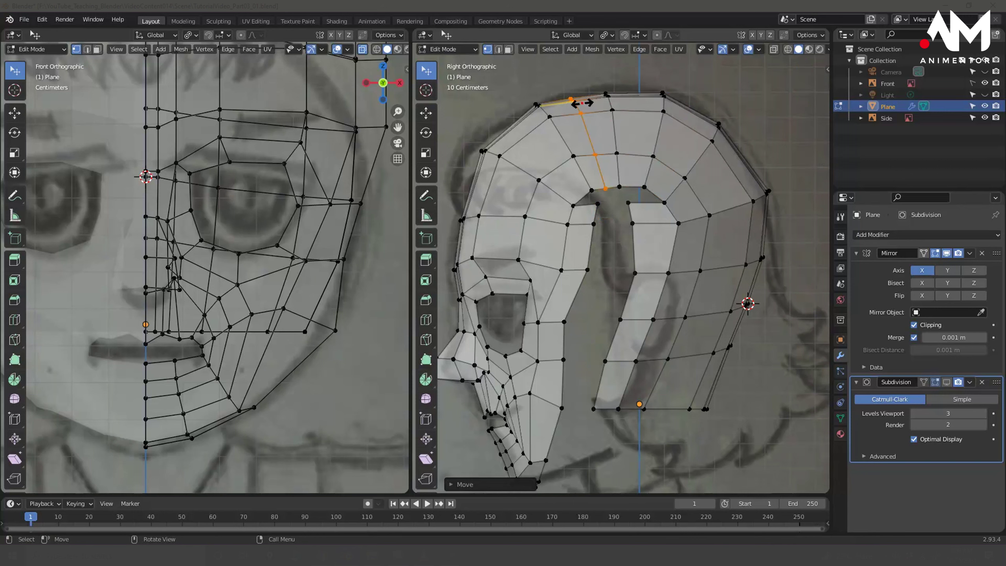
{"action": "left_click", "coordinate": [582, 108]}
{"action": "left_click", "coordinate": [580, 86]}
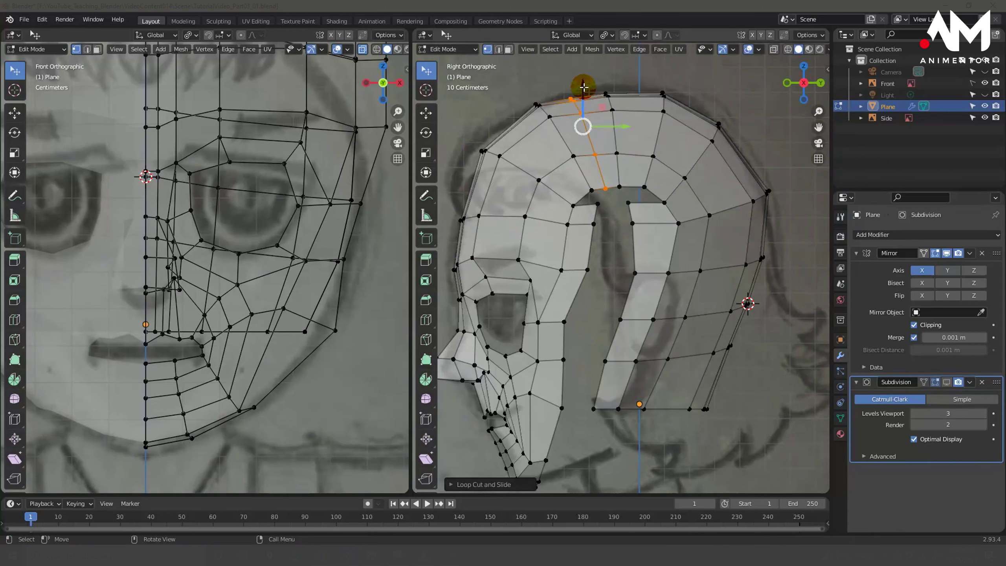
{"action": "left_click_drag", "start_coordinate": [582, 83], "coordinate": [584, 78]}
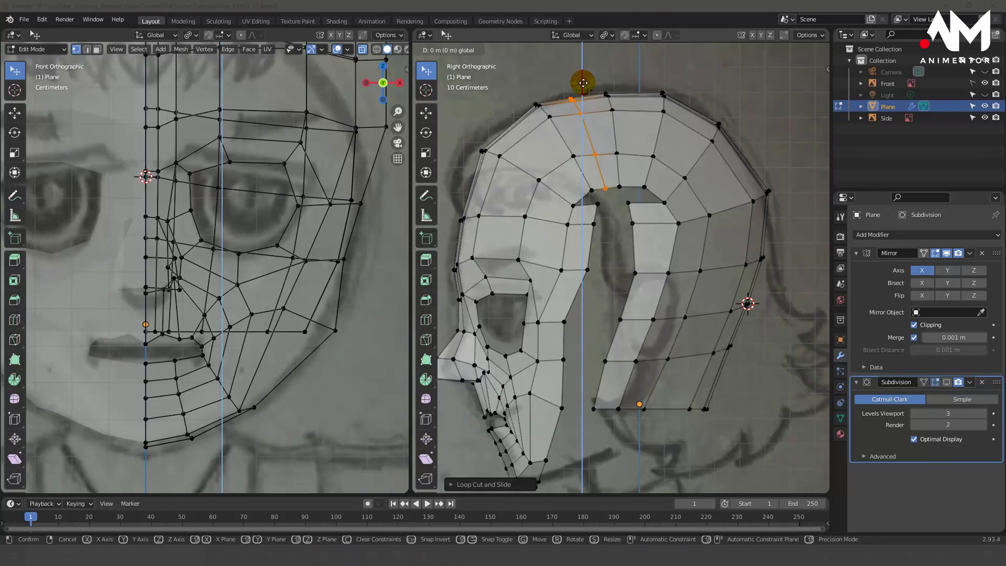
{"action": "left_click", "coordinate": [580, 80]}
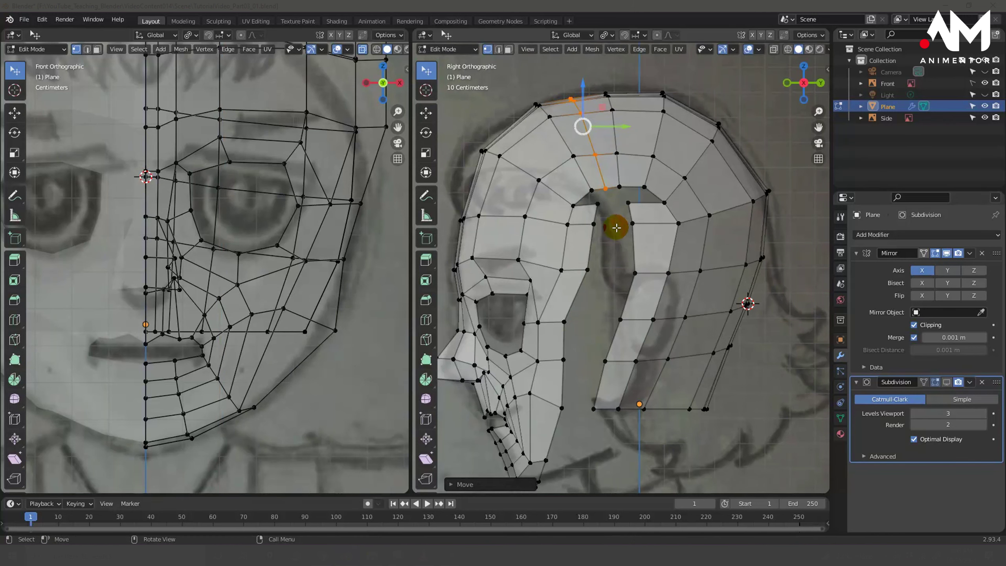
{"action": "left_click", "coordinate": [598, 206]}
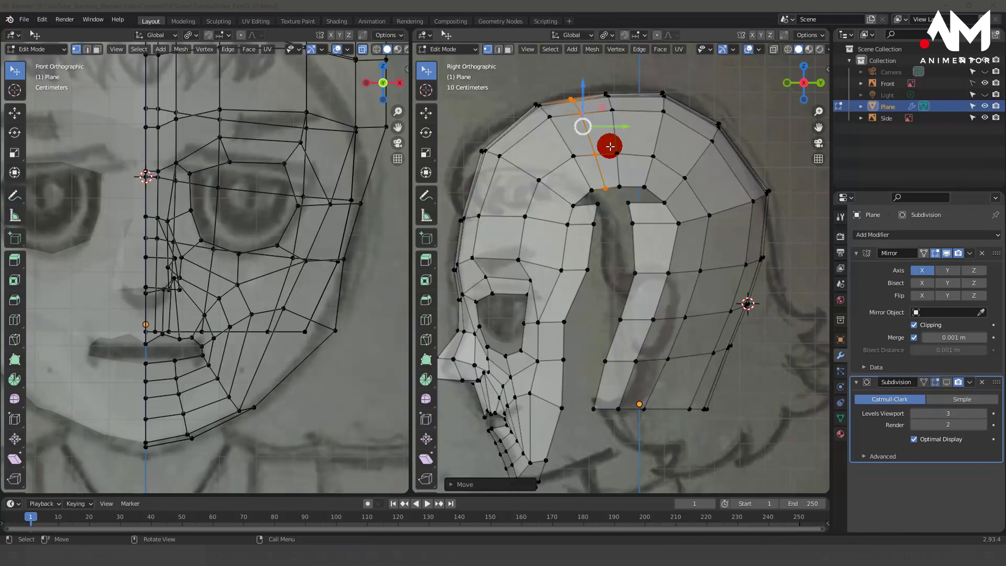
Slide and tilt the new loop onto the crown outline, then reposition a side-face vertex.
{"action": "key", "text": "g"}
{"action": "key", "text": "g"}
{"action": "left_click", "coordinate": [562, 112]}
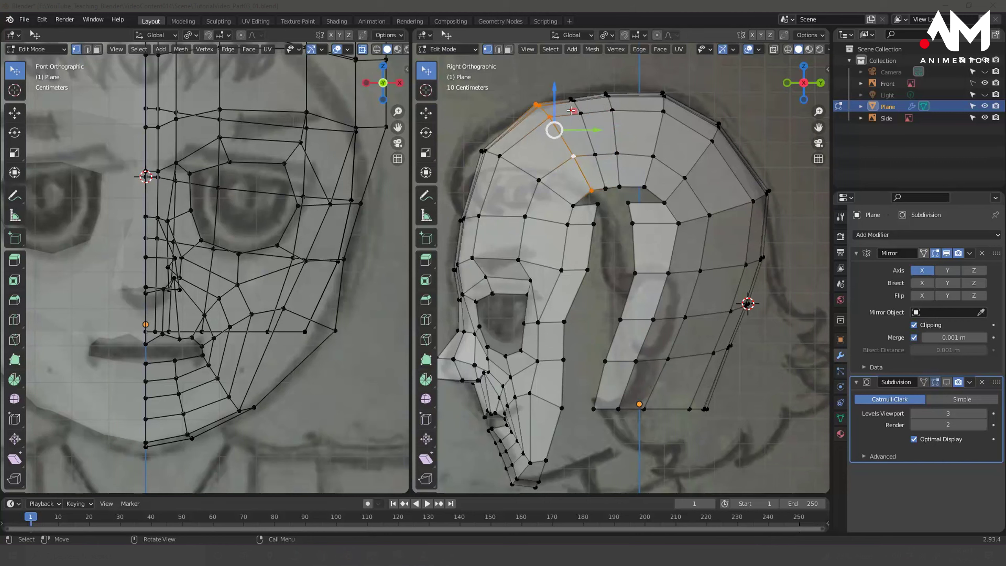
{"action": "mouse_move", "coordinate": [555, 129]}
{"action": "left_mouse_down"}
{"action": "mouse_move", "coordinate": [559, 113]}
{"action": "mouse_move", "coordinate": [590, 139]}
{"action": "mouse_move", "coordinate": [595, 104]}
{"action": "mouse_move", "coordinate": [611, 119]}
{"action": "mouse_move", "coordinate": [643, 106]}
{"action": "left_mouse_up"}
{"action": "key", "text": "r"}
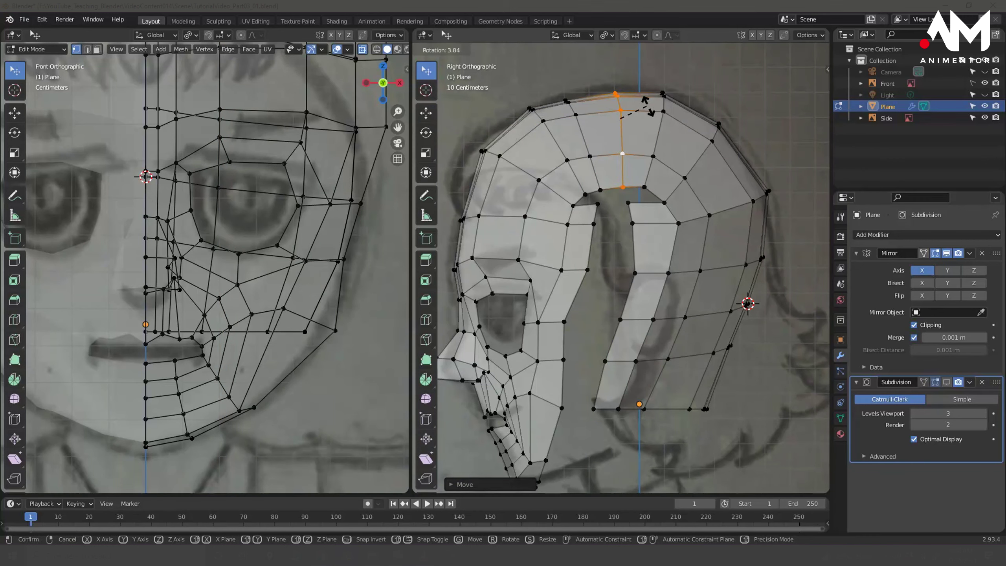
{"action": "left_click", "coordinate": [653, 106]}
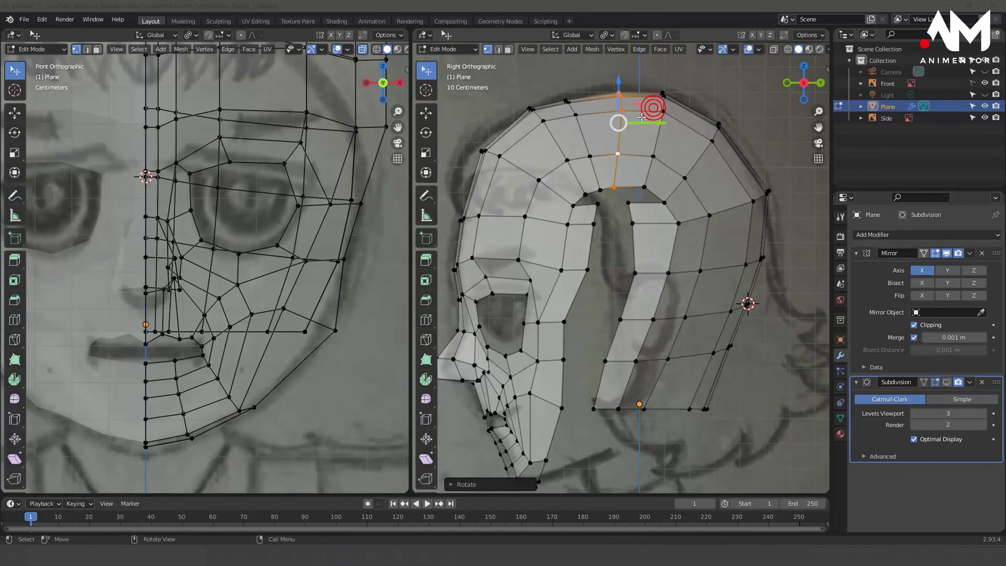
{"action": "mouse_move", "coordinate": [651, 101]}
{"action": "left_mouse_down"}
{"action": "mouse_move", "coordinate": [669, 112]}
{"action": "mouse_move", "coordinate": [692, 106]}
{"action": "left_mouse_up"}
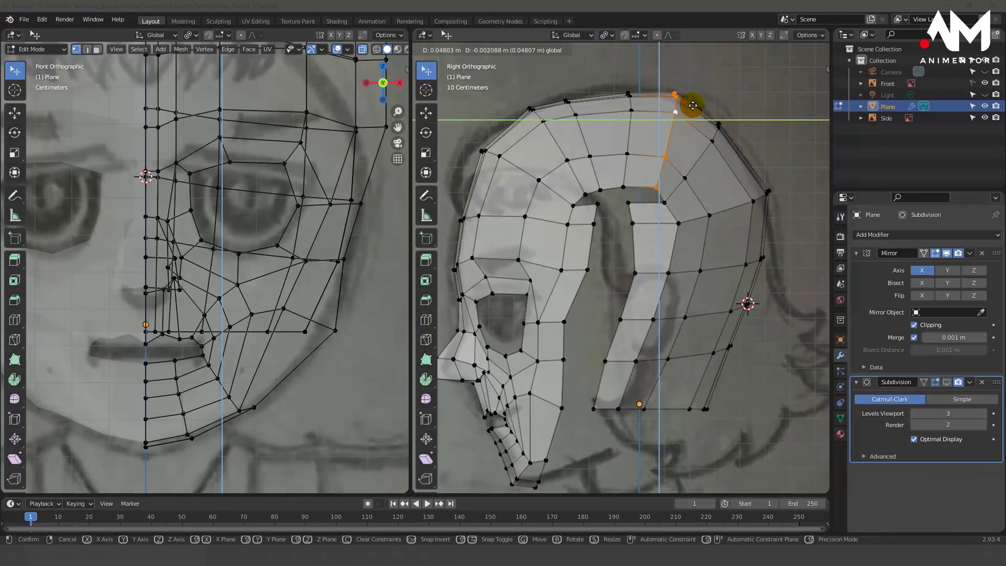
{"action": "left_click_drag", "start_coordinate": [692, 105], "coordinate": [693, 107]}
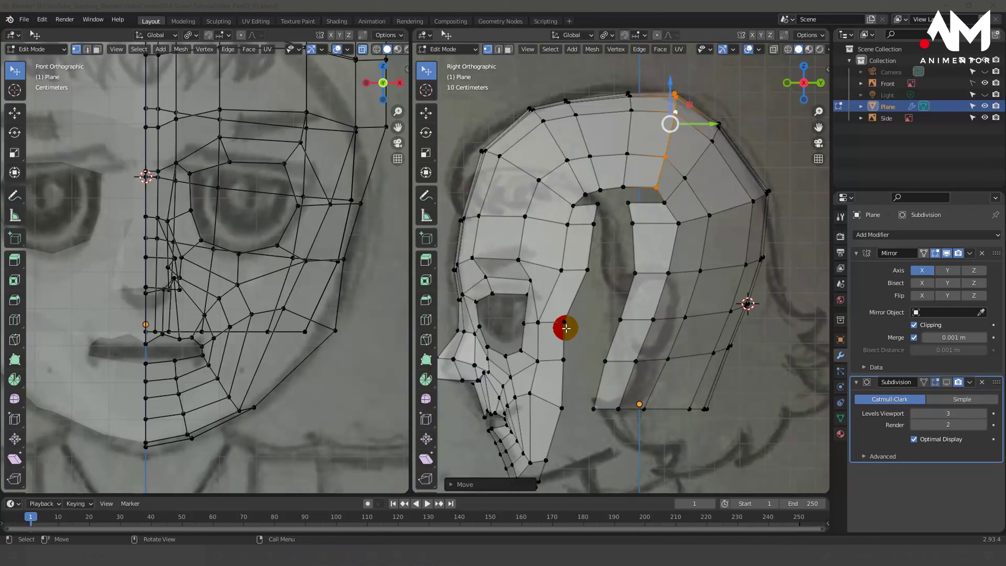
{"action": "left_click", "coordinate": [566, 322]}
{"action": "left_click_drag", "start_coordinate": [590, 321], "coordinate": [606, 322]}
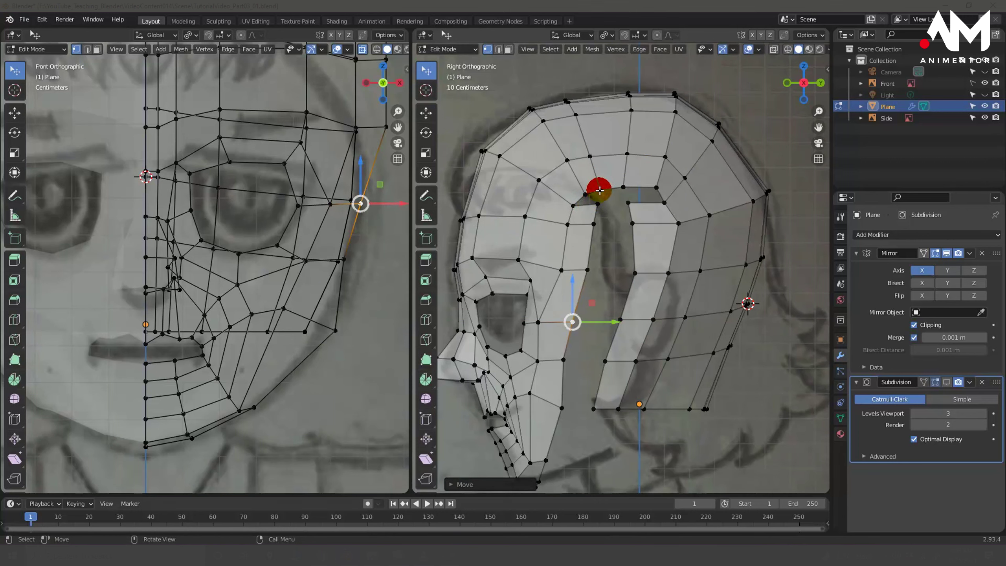
Pull the gap's inner corner vertices over the opening and fill that corner with a new face.
{"action": "left_click", "coordinate": [599, 191]}
{"action": "left_click", "coordinate": [586, 195]}
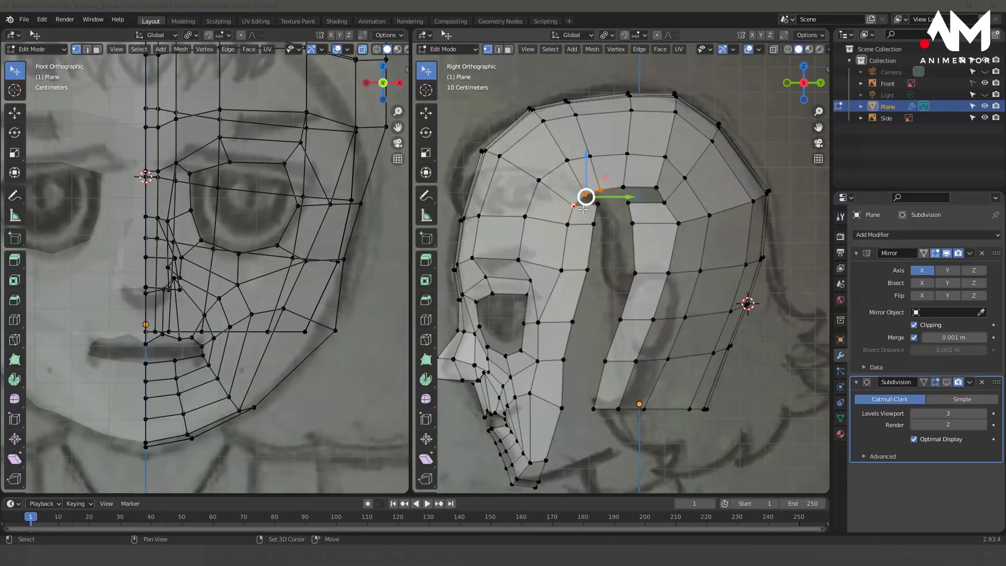
{"action": "left_click", "coordinate": [586, 196], "text": "shift"}
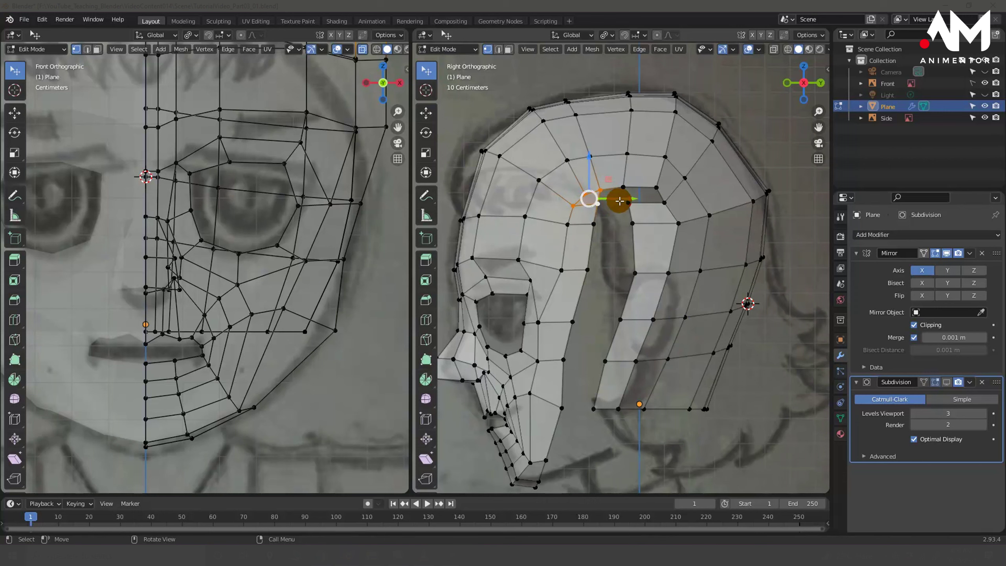
{"action": "left_click_drag", "start_coordinate": [600, 203], "coordinate": [623, 185]}
{"action": "left_click", "coordinate": [658, 187], "text": "shift"}
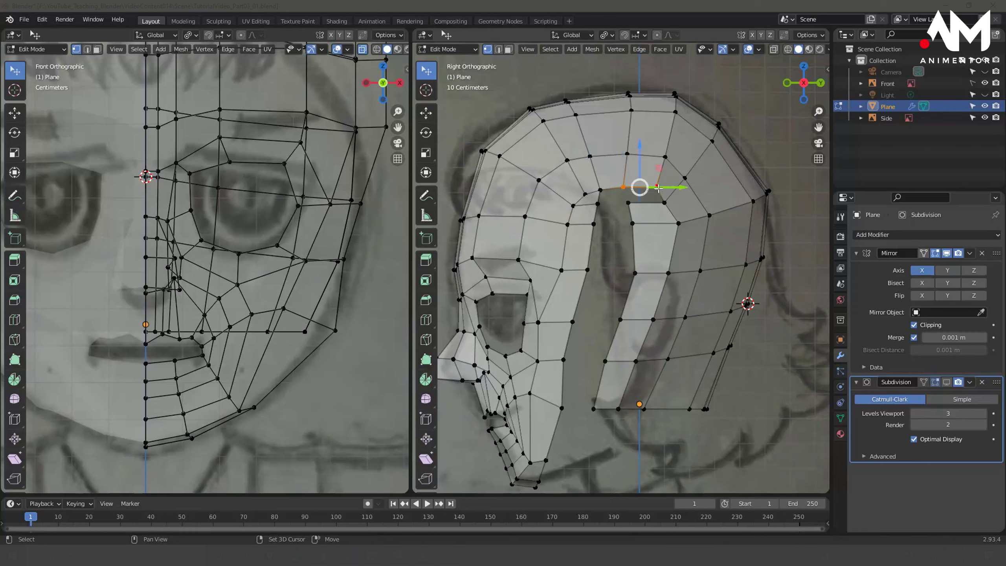
{"action": "left_click", "coordinate": [664, 202], "text": "shift"}
{"action": "left_click", "coordinate": [631, 204], "text": "shift"}
{"action": "key", "text": "f"}
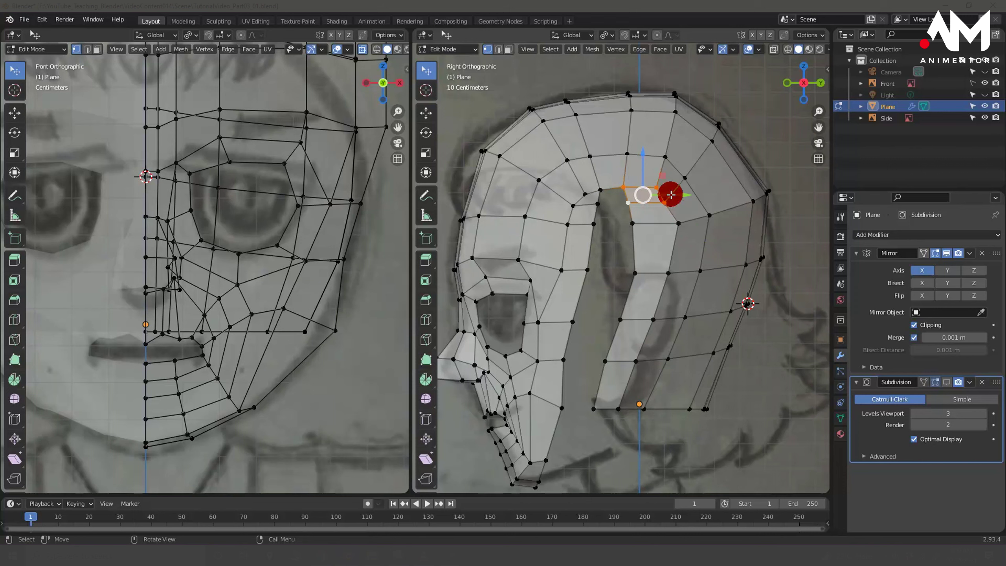
{"action": "left_click_drag", "start_coordinate": [628, 192], "coordinate": [656, 189]}
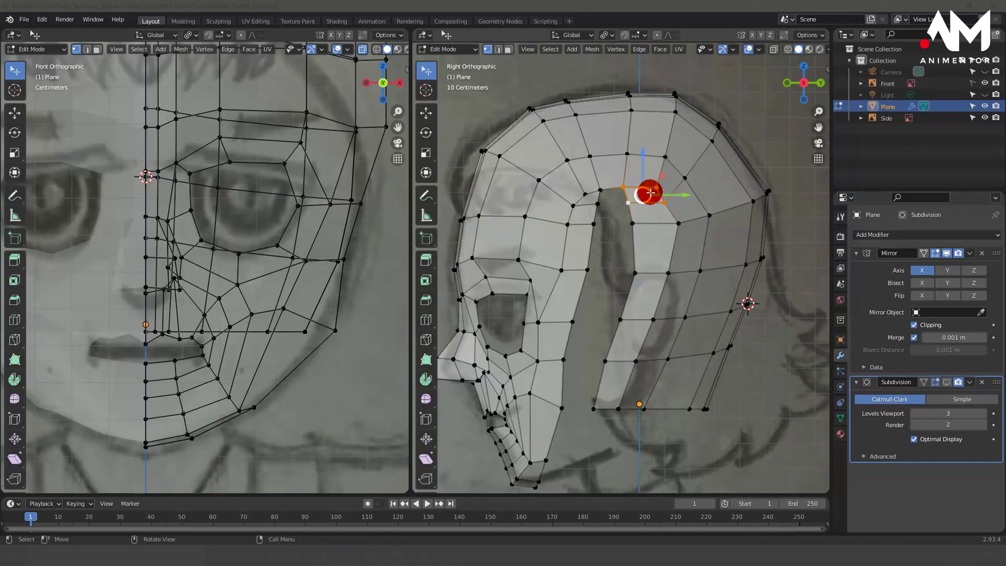
{"action": "left_click_drag", "start_coordinate": [649, 192], "coordinate": [610, 180]}
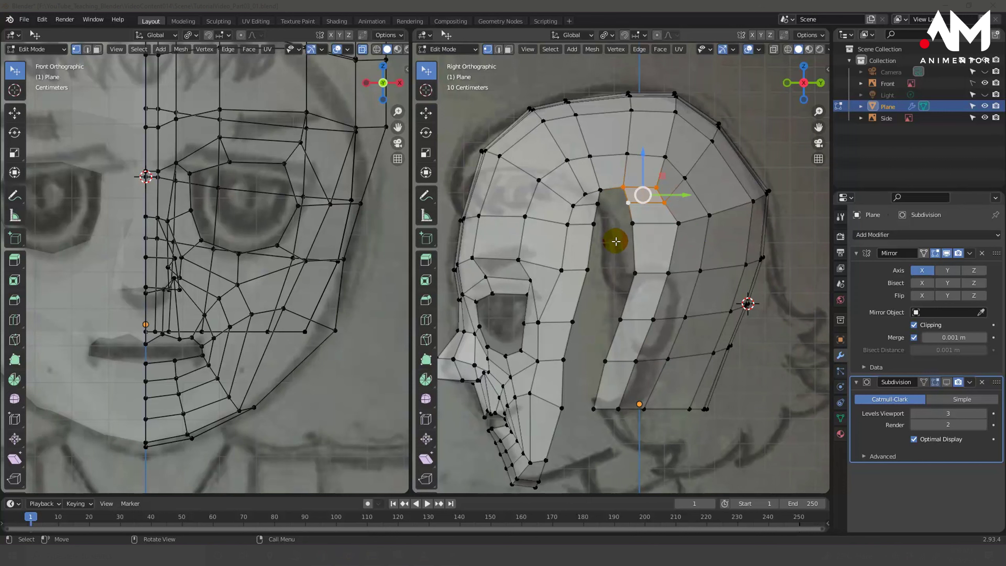
Select the vertex path running down the back edge of the side gap.
{"action": "left_click", "coordinate": [624, 186]}
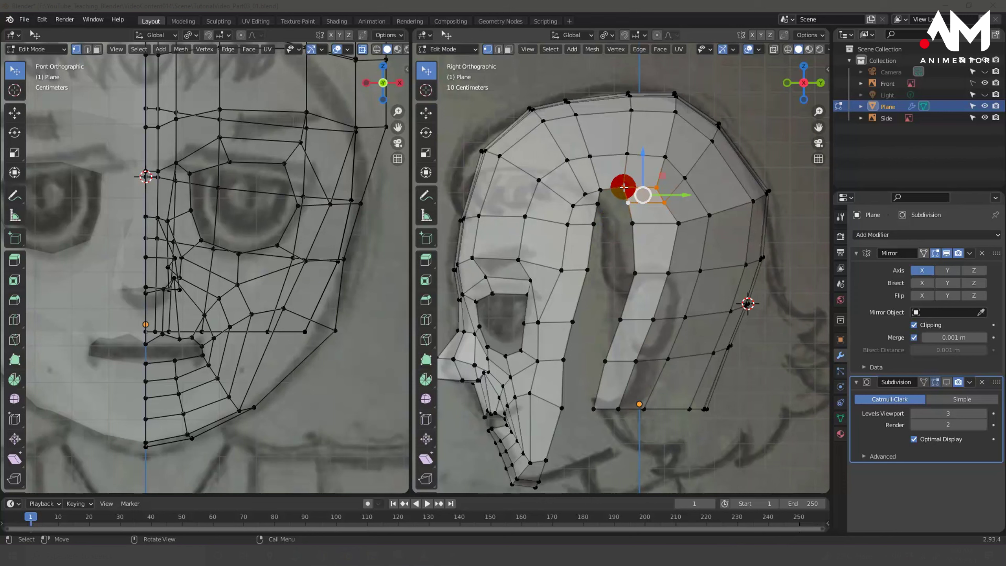
{"action": "left_click", "coordinate": [628, 202], "text": "shift"}
{"action": "left_click", "coordinate": [635, 272], "text": "ctrl"}
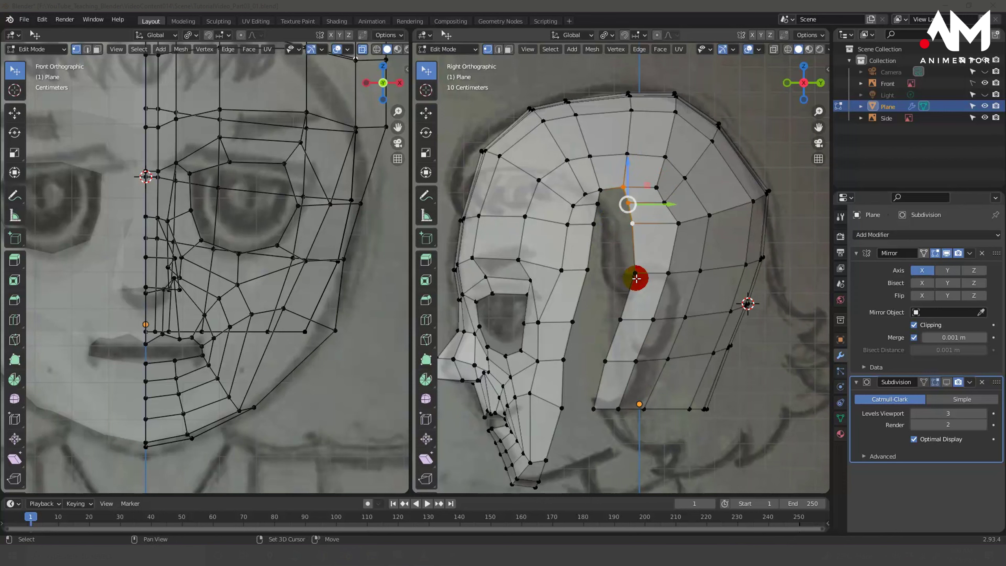
{"action": "left_click", "coordinate": [621, 318], "text": "ctrl"}
{"action": "left_click", "coordinate": [594, 409], "text": "ctrl"}
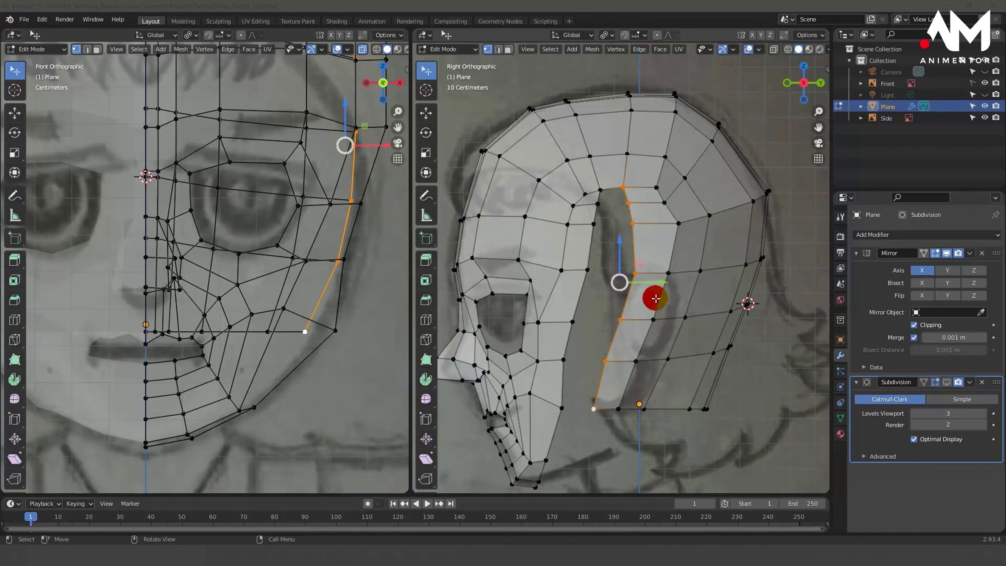
Move the selected edge toward the face and flatten it straight with S Y 0.
{"action": "key", "text": "g"}
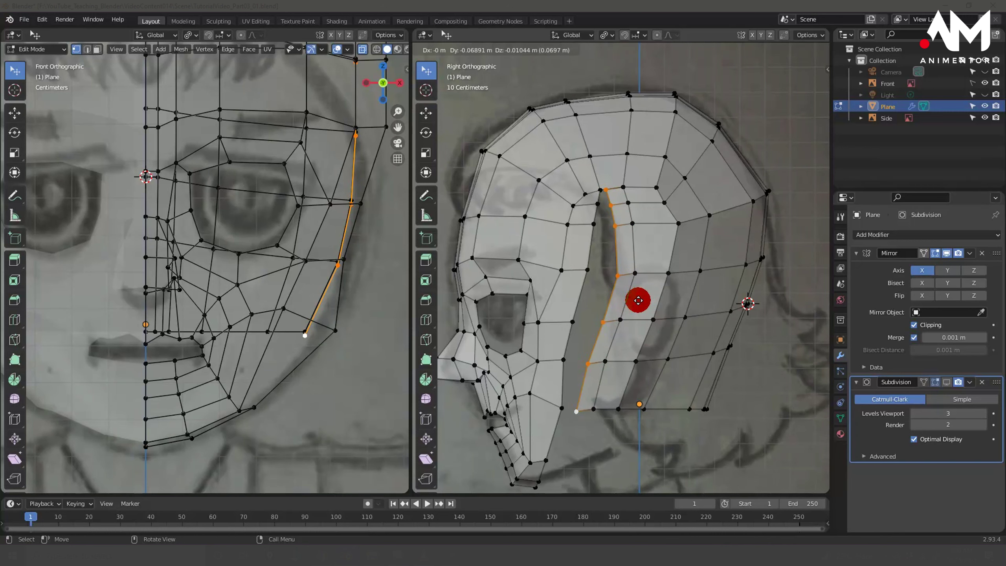
{"action": "left_click", "coordinate": [638, 300]}
{"action": "key", "text": "s"}
{"action": "key", "text": "y"}
{"action": "key", "text": "0"}
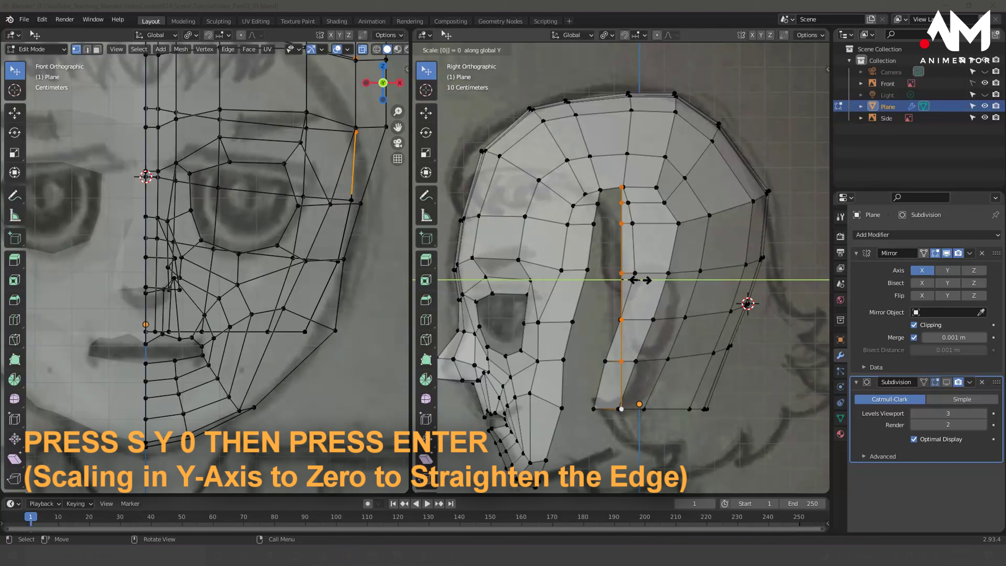
{"action": "key", "text": "Return"}
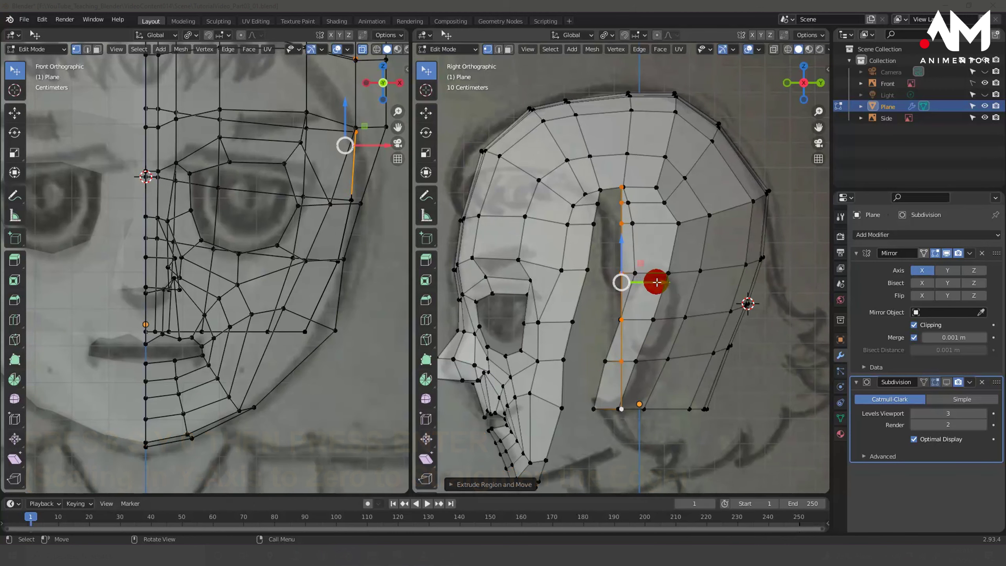
Extrude the straightened edge forward into the gap and reposition it.
{"action": "key", "text": "e"}
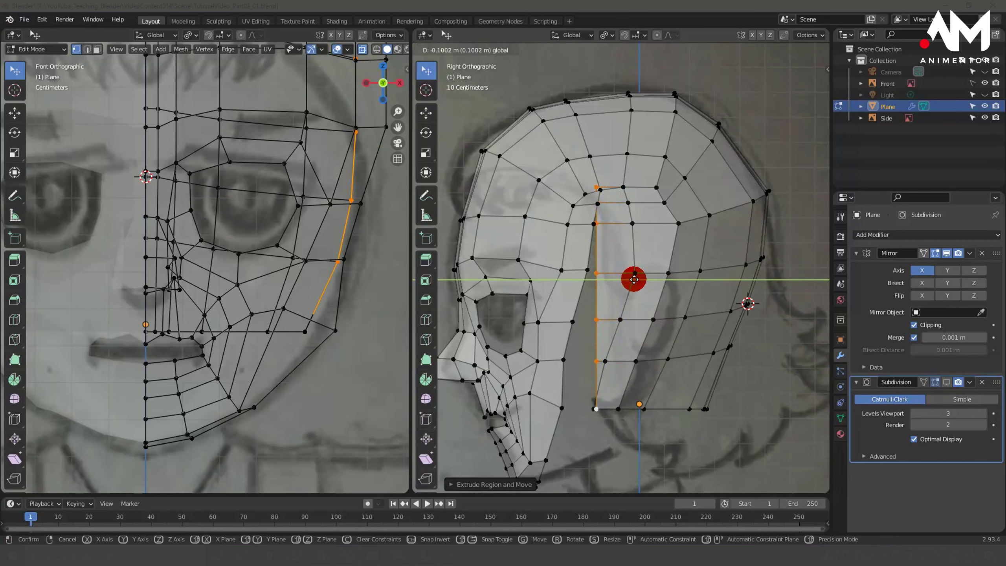
{"action": "left_click", "coordinate": [608, 280]}
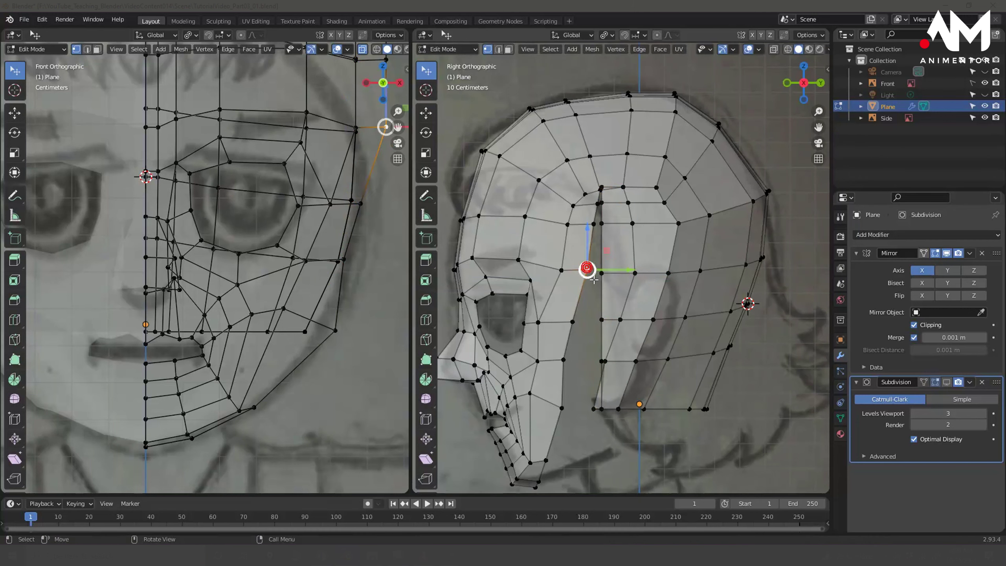
{"action": "key", "text": "g"}
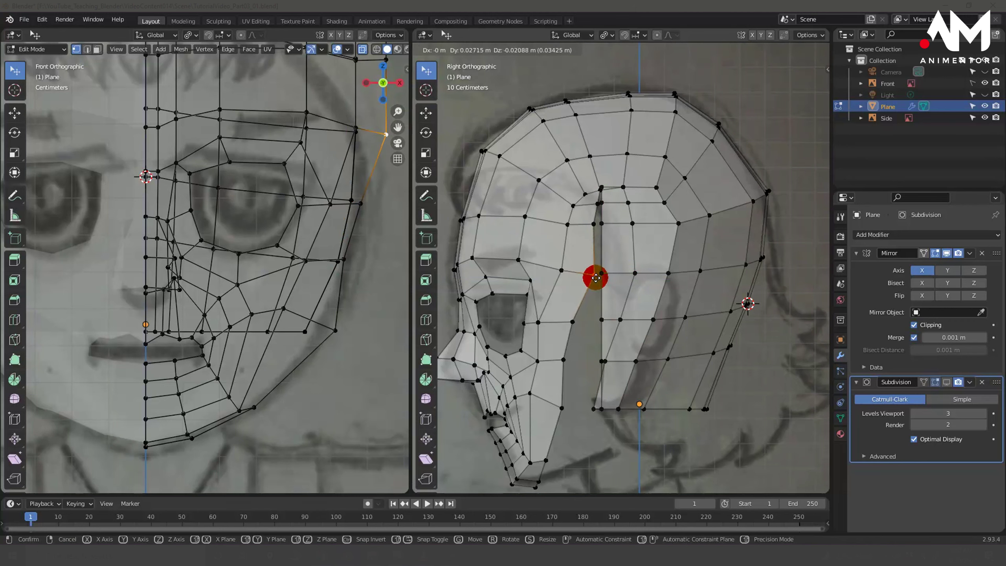
{"action": "left_click", "coordinate": [591, 278]}
Nudge the neighbouring cheek vertices along Y to line up with the new edge.
{"action": "left_click", "coordinate": [573, 322]}
{"action": "key", "text": "g"}
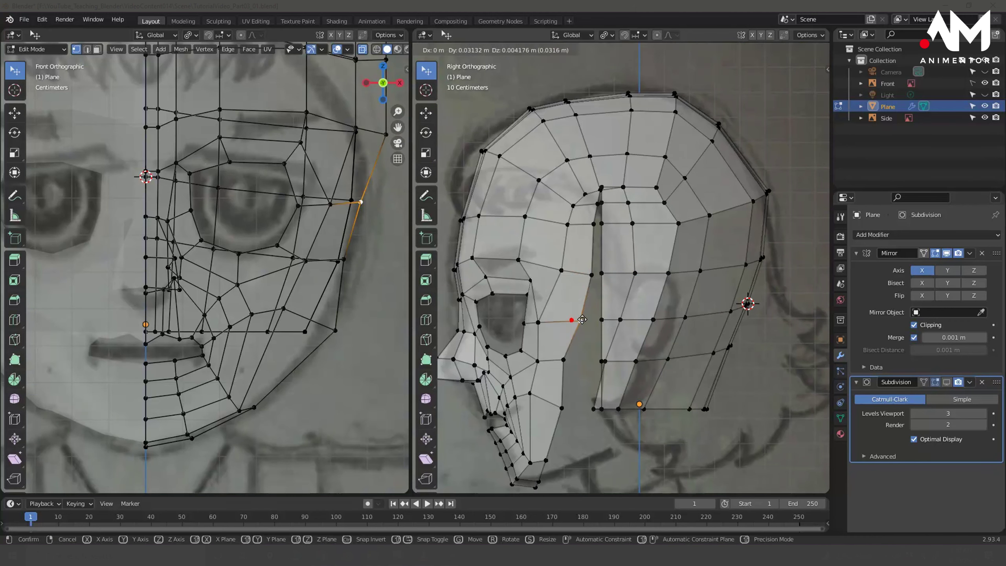
{"action": "left_click", "coordinate": [584, 320]}
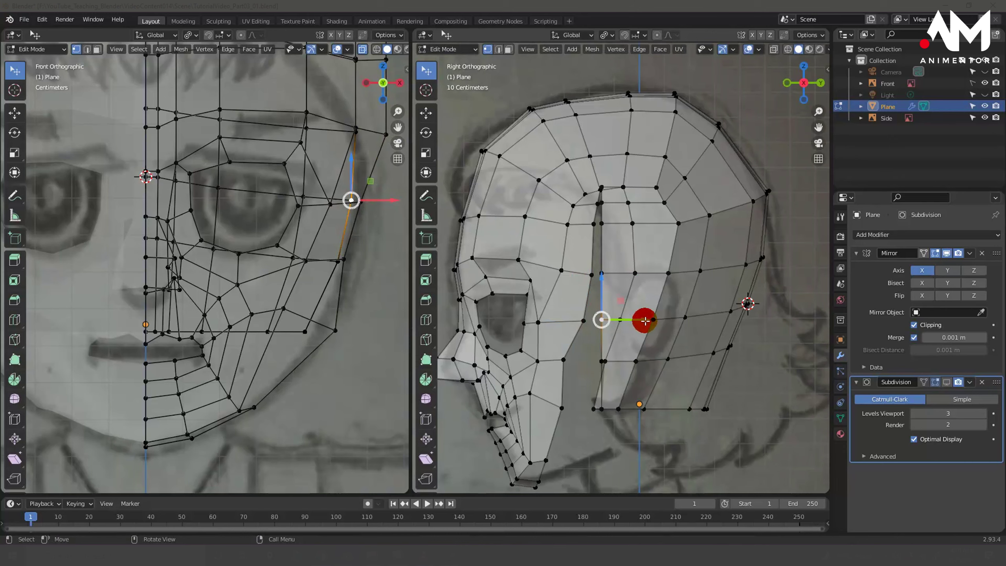
{"action": "key", "text": "g"}
{"action": "key", "text": "y"}
{"action": "left_click", "coordinate": [629, 319]}
{"action": "scroll", "coordinate": [590, 147], "scroll_direction": "up", "scroll_amount": 3}
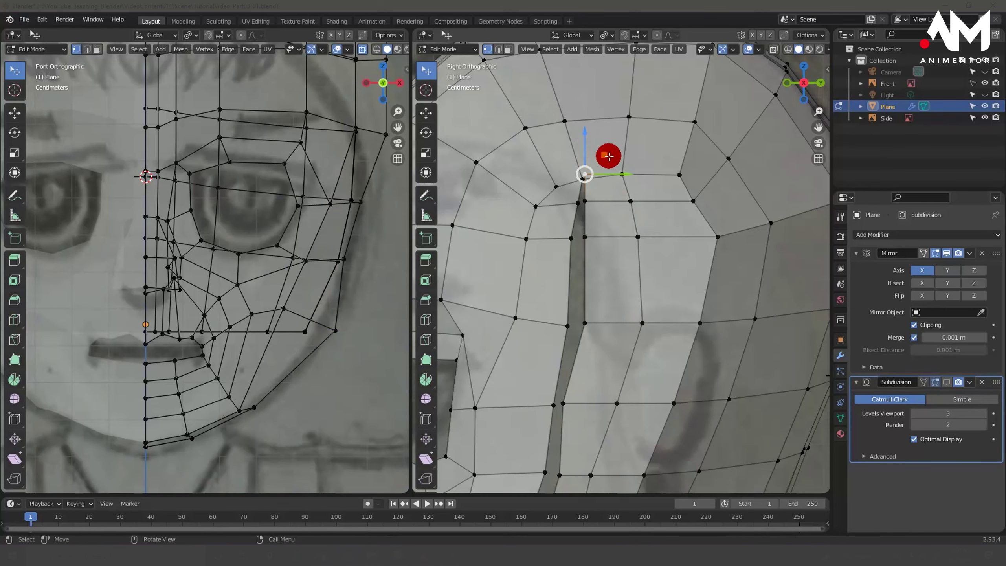
Test a Shift+X-constrained move on the gap's top vertex, leaving it in place.
{"action": "key", "text": "g"}
{"action": "key", "text": "shift+x"}
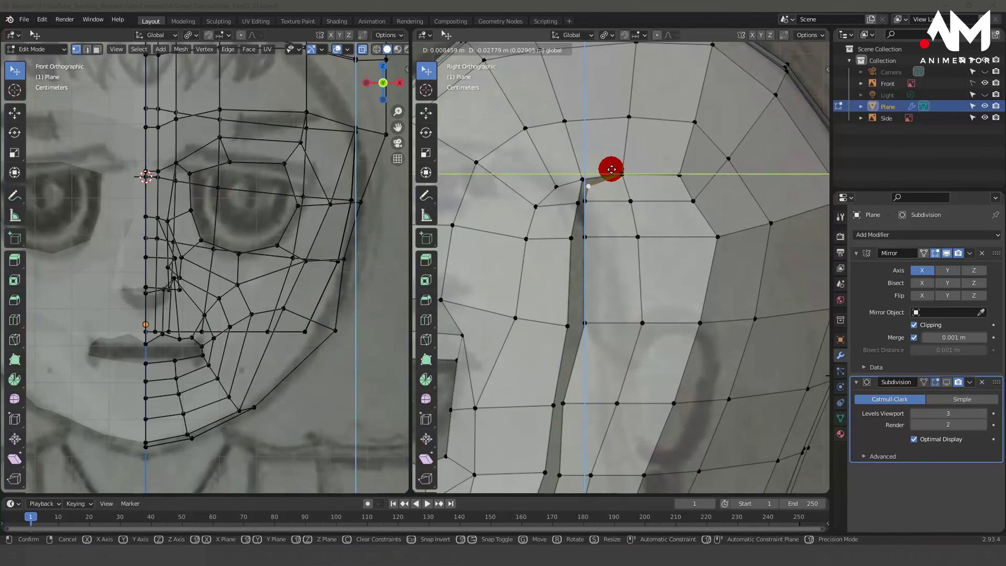
{"action": "left_click", "coordinate": [611, 168]}
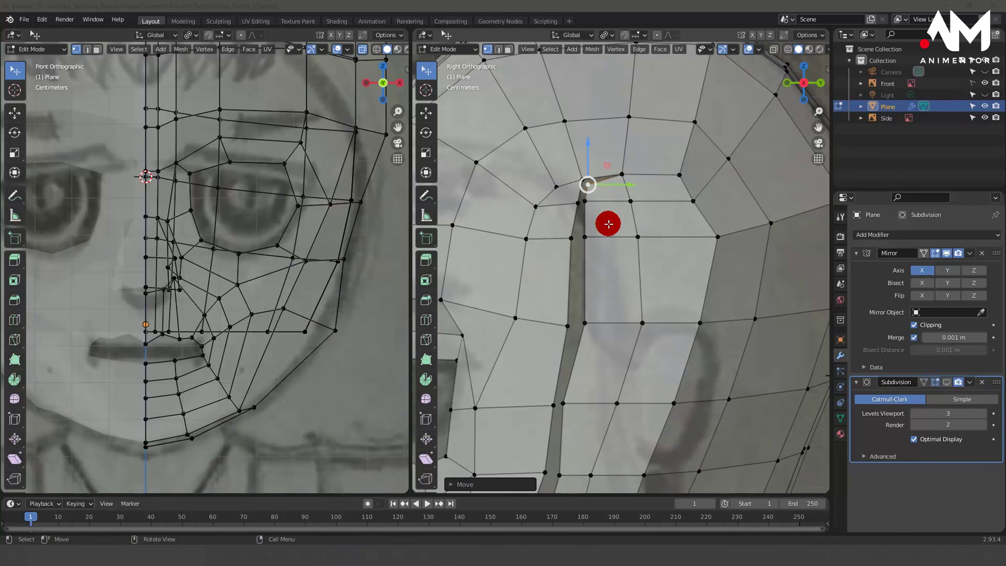
{"action": "scroll", "coordinate": [611, 237], "scroll_direction": "down", "scroll_amount": 2}
{"action": "scroll", "coordinate": [616, 239], "scroll_direction": "down", "scroll_amount": 2}
{"action": "scroll", "coordinate": [630, 267], "scroll_direction": "up", "scroll_amount": 1}
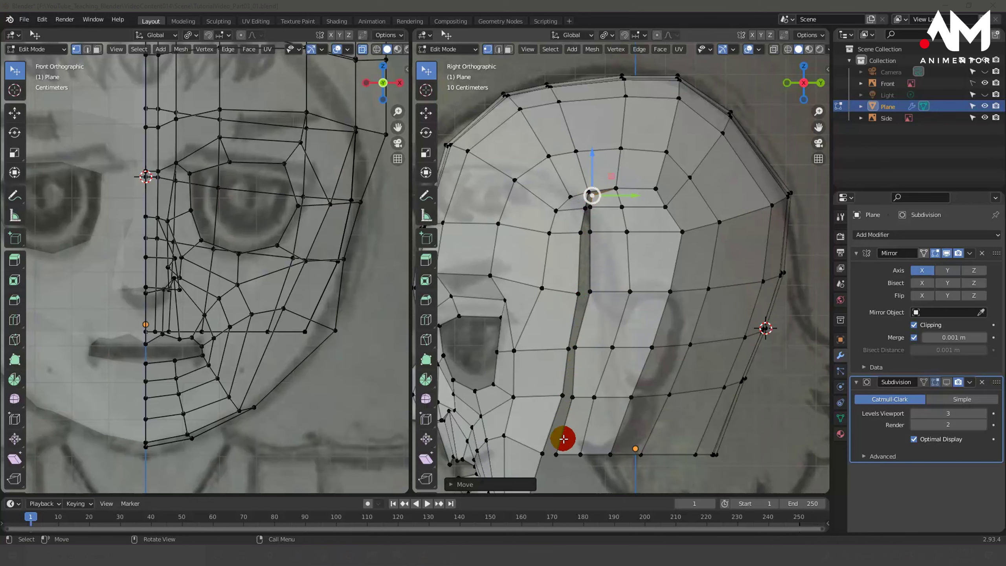
{"action": "scroll", "coordinate": [607, 232], "scroll_direction": "up", "scroll_amount": 2}
{"action": "scroll", "coordinate": [607, 232], "scroll_direction": "up", "scroll_amount": 2}
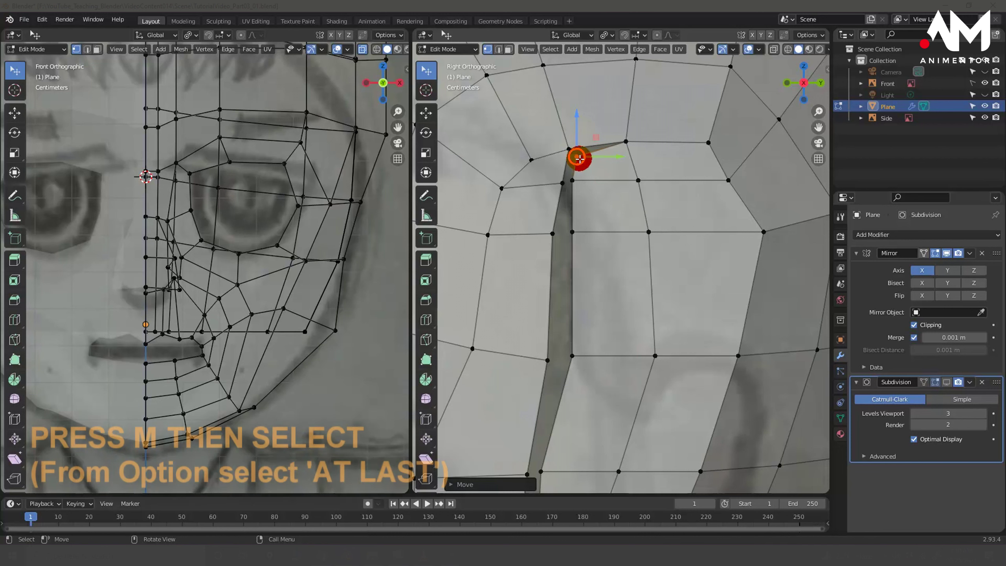
Merge the upper vertex pairs across the gap using Merge At Last.
{"action": "left_click", "coordinate": [568, 148], "text": "shift"}
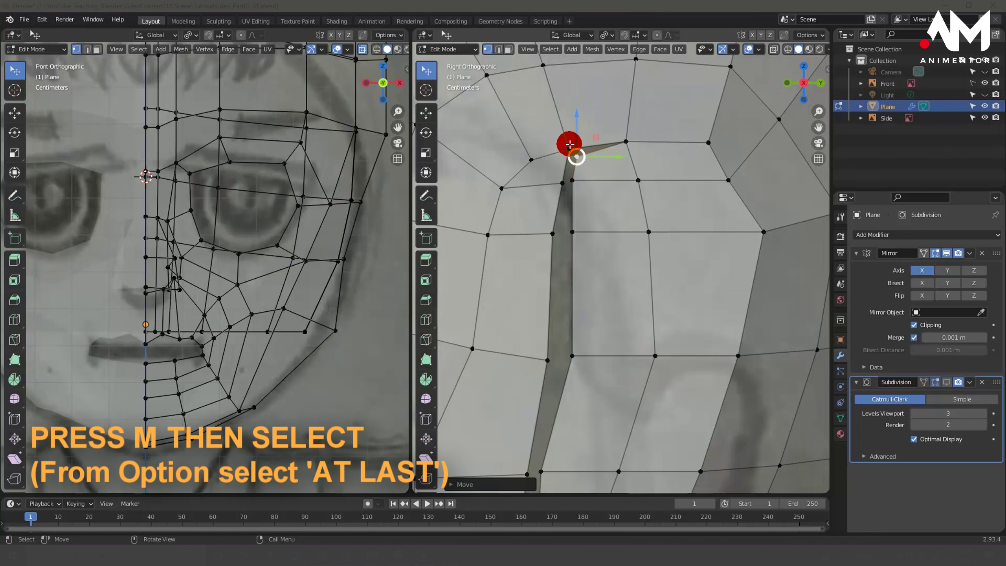
{"action": "left_click", "coordinate": [569, 148], "text": "shift"}
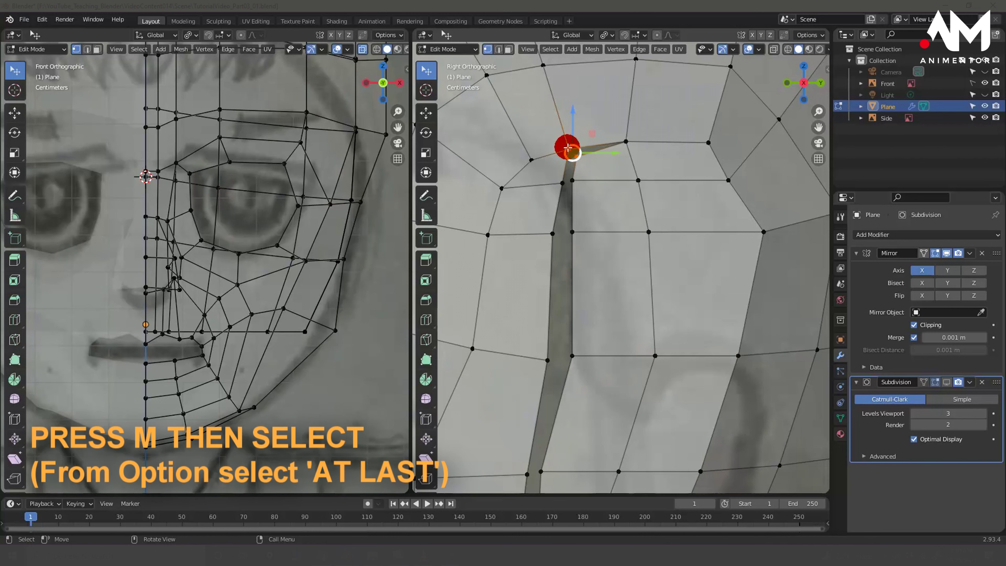
{"action": "key", "text": "m"}
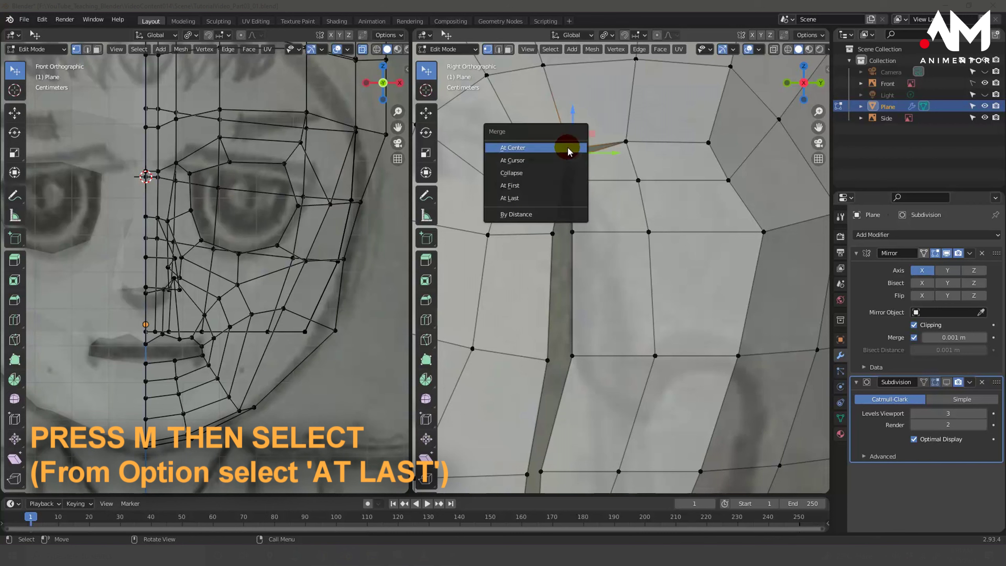
{"action": "left_click", "coordinate": [540, 198]}
{"action": "left_click_drag", "start_coordinate": [568, 150], "coordinate": [571, 181]}
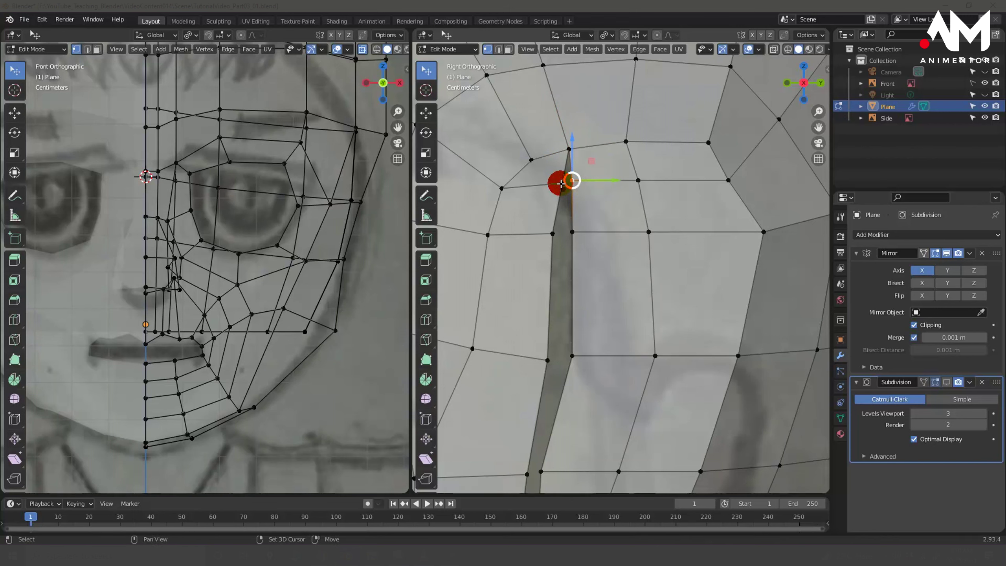
{"action": "left_click", "coordinate": [562, 183], "text": "shift"}
{"action": "key", "text": "m"}
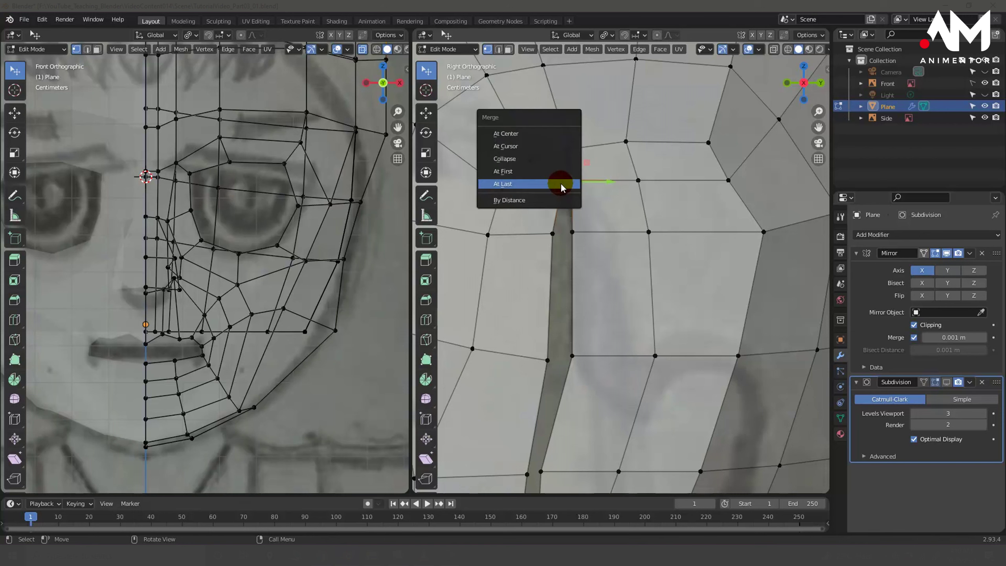
{"action": "left_click", "coordinate": [562, 183]}
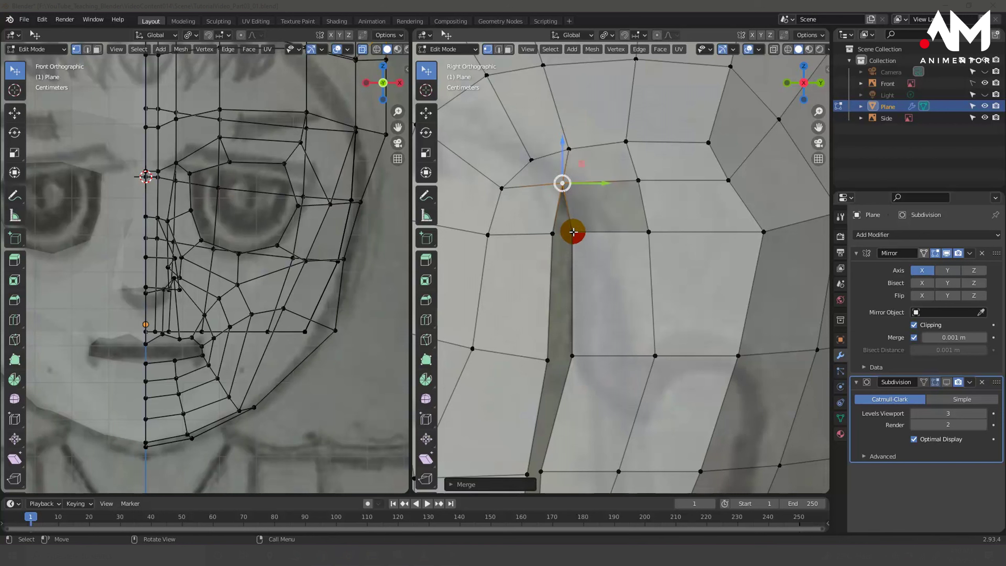
{"action": "left_click", "coordinate": [572, 231]}
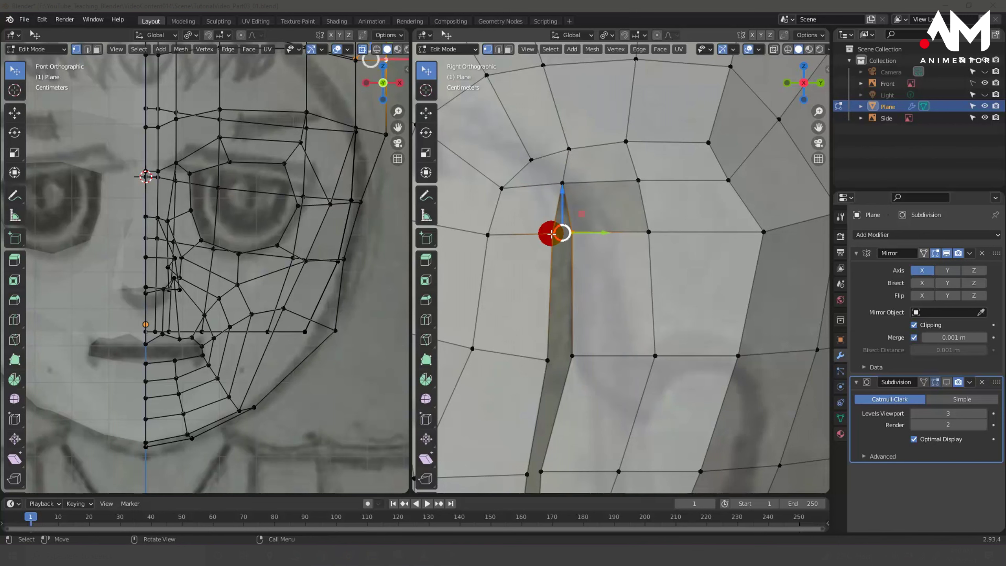
{"action": "key", "text": "m"}
{"action": "left_click", "coordinate": [551, 233]}
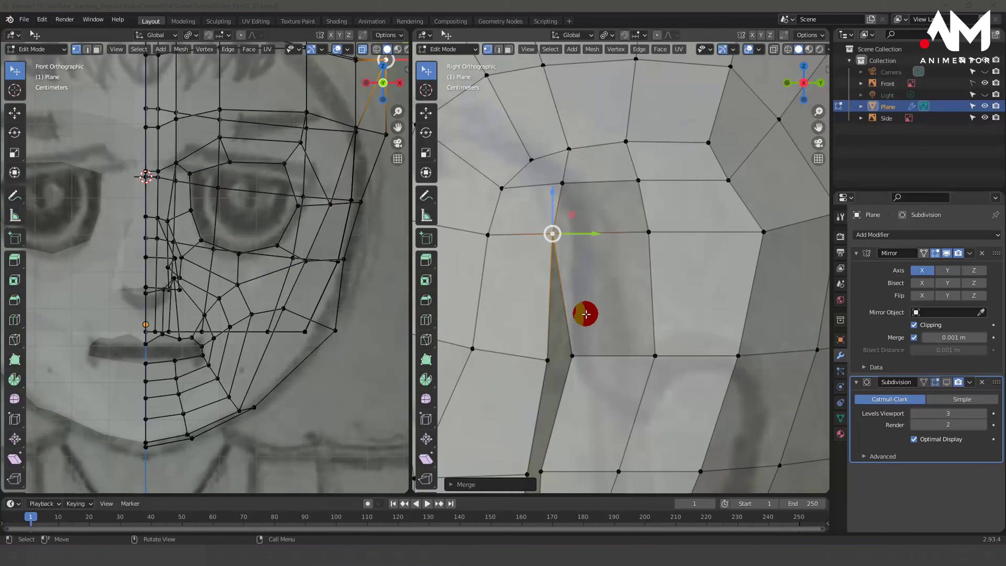
Merge the lower vertex pairs down the gap, then select side-of-head vertices.
{"action": "middle_click_drag", "start_coordinate": [598, 332], "coordinate": [622, 162], "text": "shift"}
{"action": "left_click", "coordinate": [600, 177]}
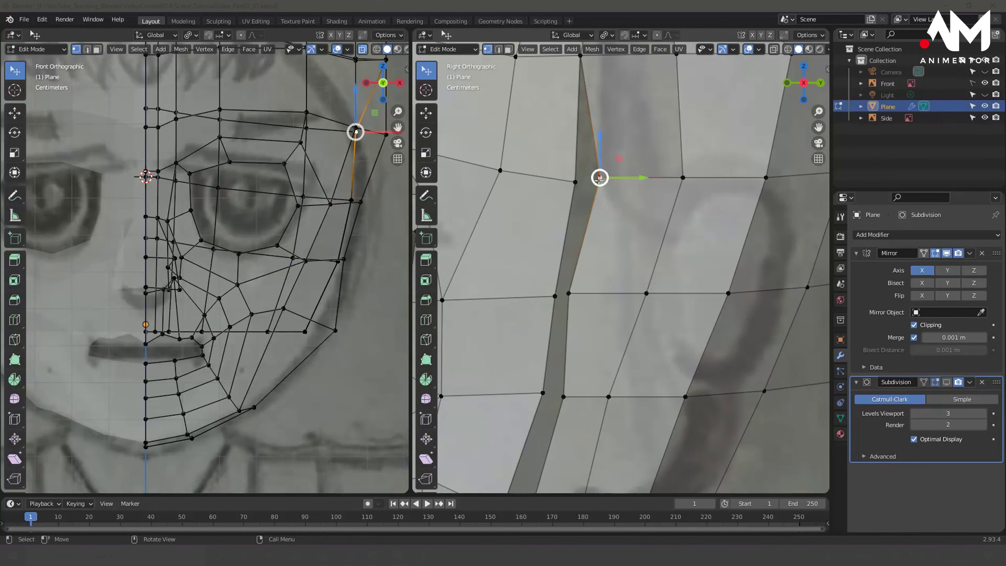
{"action": "left_click", "coordinate": [577, 182], "text": "shift"}
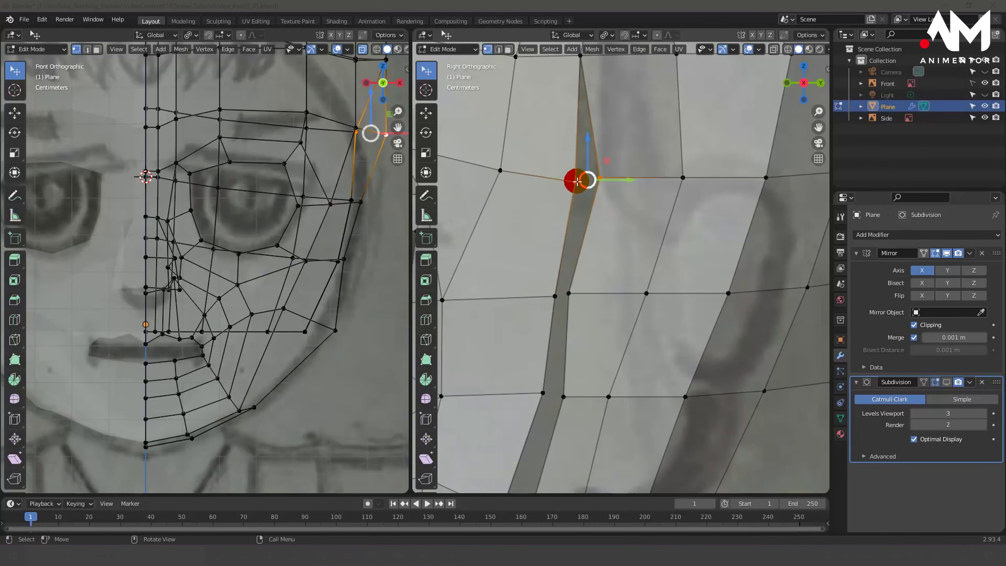
{"action": "key", "text": "m"}
{"action": "left_click", "coordinate": [577, 186]}
{"action": "left_click", "coordinate": [566, 294]}
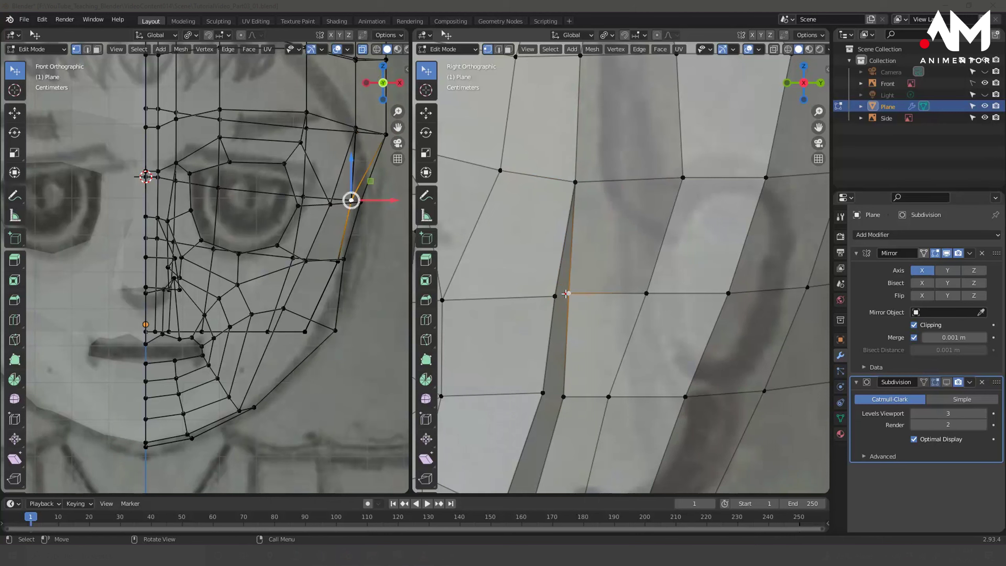
{"action": "left_click", "coordinate": [554, 295], "text": "shift"}
{"action": "key", "text": "m"}
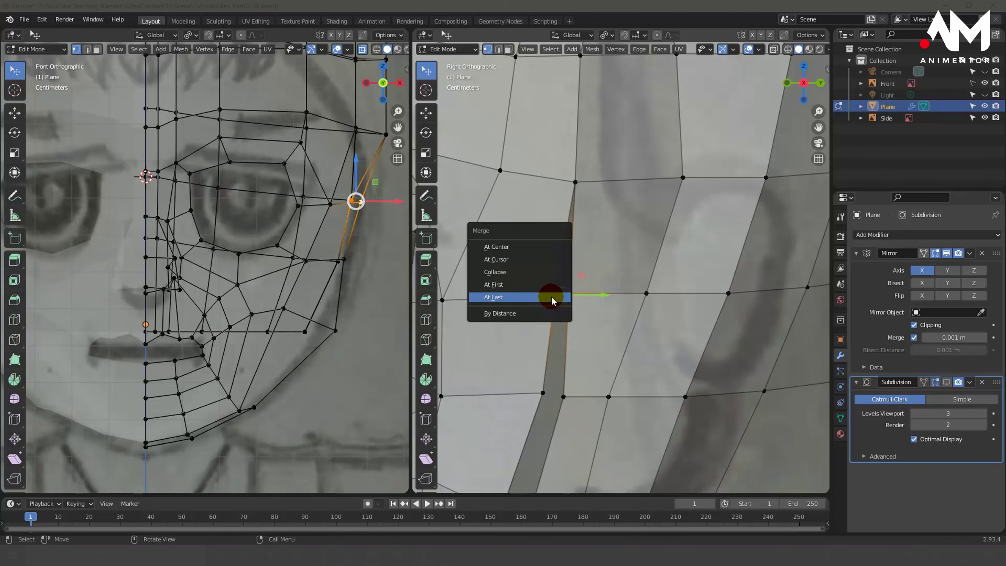
{"action": "left_click", "coordinate": [553, 299]}
{"action": "mouse_move", "coordinate": [558, 392]}
{"action": "middle_mouse_down", "text": "shift"}
{"action": "mouse_move", "coordinate": [595, 222]}
{"action": "mouse_move", "coordinate": [622, 290]}
{"action": "mouse_move", "coordinate": [652, 315]}
{"action": "mouse_move", "coordinate": [606, 317]}
{"action": "mouse_move", "coordinate": [665, 308]}
{"action": "mouse_move", "coordinate": [636, 308]}
{"action": "mouse_move", "coordinate": [572, 276]}
{"action": "mouse_move", "coordinate": [610, 265]}
{"action": "mouse_move", "coordinate": [606, 315]}
{"action": "mouse_move", "coordinate": [577, 321]}
{"action": "middle_mouse_up", "text": "shift"}
{"action": "left_click", "coordinate": [595, 222]}
{"action": "left_click", "coordinate": [575, 219]}
Move the vertex beside the closed gap and a cheek vertex to follow the reference.
{"action": "mouse_move", "coordinate": [602, 345]}
{"action": "middle_mouse_down"}
{"action": "mouse_move", "coordinate": [669, 326]}
{"action": "mouse_move", "coordinate": [631, 334]}
{"action": "mouse_move", "coordinate": [685, 288]}
{"action": "mouse_move", "coordinate": [743, 285]}
{"action": "mouse_move", "coordinate": [640, 292]}
{"action": "mouse_move", "coordinate": [638, 310]}
{"action": "mouse_move", "coordinate": [622, 279]}
{"action": "mouse_move", "coordinate": [634, 269]}
{"action": "mouse_move", "coordinate": [651, 292]}
{"action": "middle_mouse_up"}
{"action": "scroll", "coordinate": [651, 292], "scroll_direction": "up", "scroll_amount": 3}
{"action": "left_click", "coordinate": [597, 226]}
{"action": "left_click", "coordinate": [602, 288]}
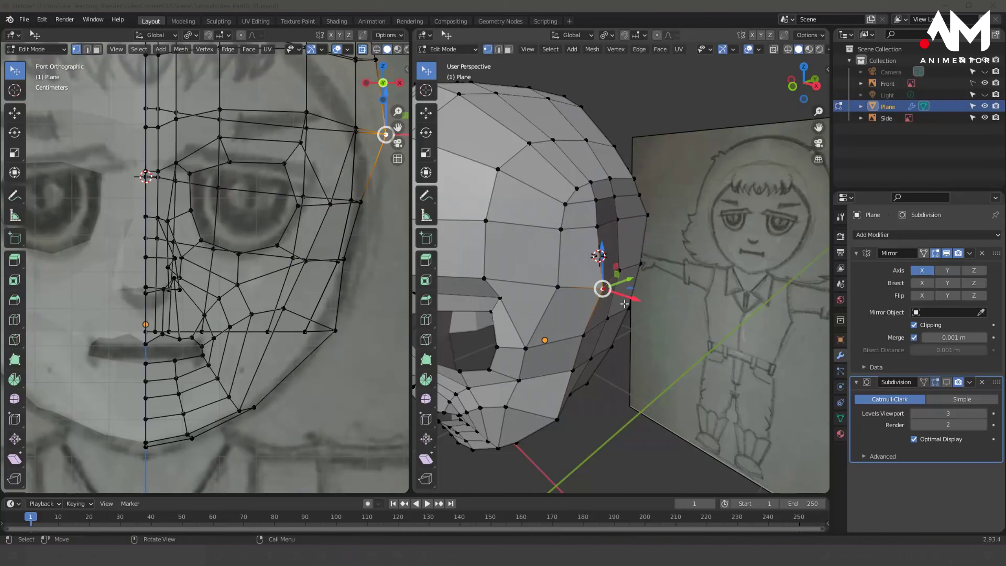
{"action": "left_click_drag", "start_coordinate": [633, 300], "coordinate": [622, 293]}
{"action": "mouse_move", "coordinate": [651, 321]}
{"action": "middle_mouse_down"}
{"action": "mouse_move", "coordinate": [626, 353]}
{"action": "mouse_move", "coordinate": [577, 352]}
{"action": "mouse_move", "coordinate": [568, 421]}
{"action": "middle_mouse_up"}
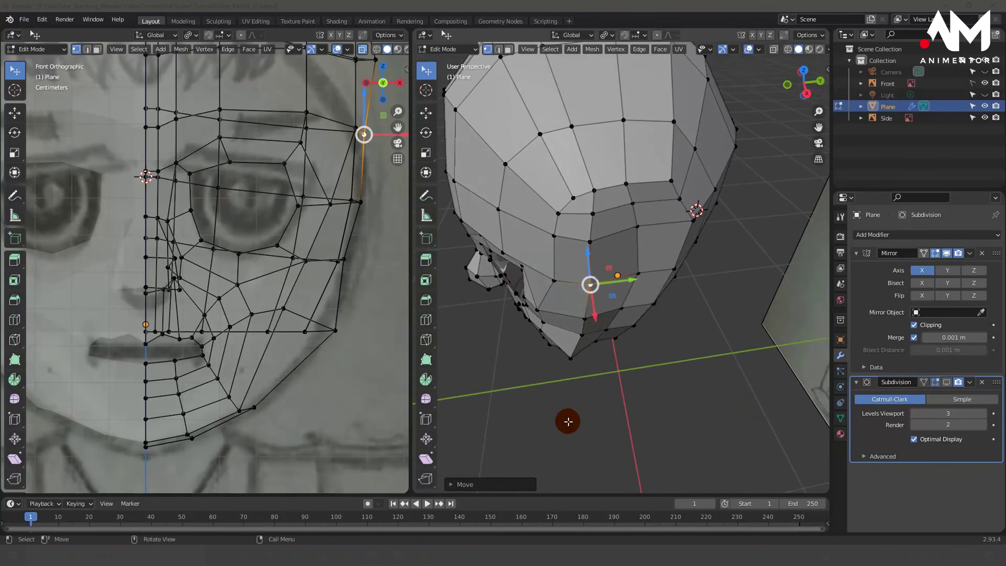
{"action": "left_click", "coordinate": [642, 220]}
{"action": "middle_click_drag", "start_coordinate": [643, 221], "coordinate": [692, 286]}
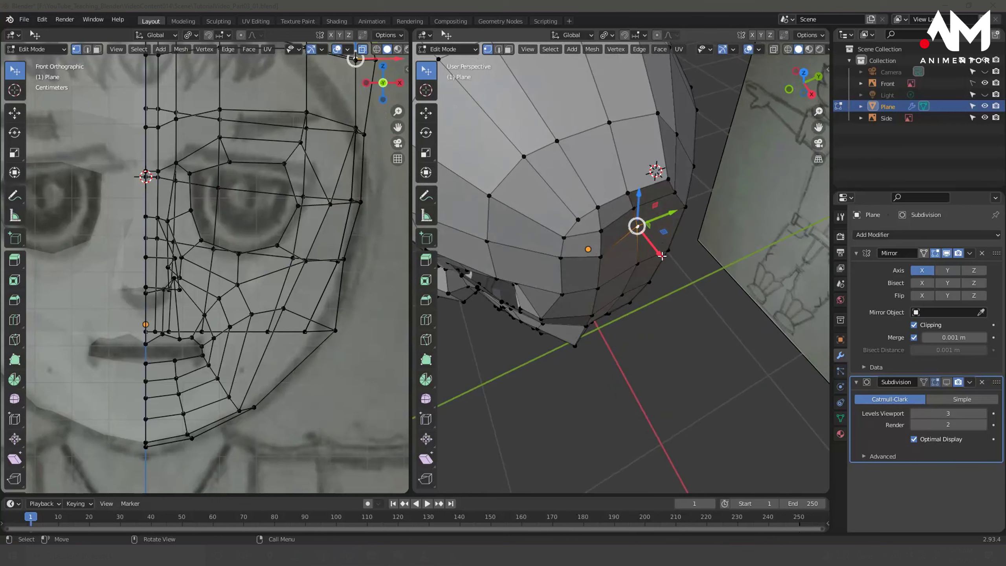
{"action": "left_click_drag", "start_coordinate": [665, 256], "coordinate": [670, 263]}
{"action": "mouse_move", "coordinate": [670, 263]}
{"action": "middle_mouse_down"}
{"action": "mouse_move", "coordinate": [684, 221]}
{"action": "mouse_move", "coordinate": [622, 231]}
{"action": "middle_mouse_up"}
{"action": "left_click", "coordinate": [686, 220]}
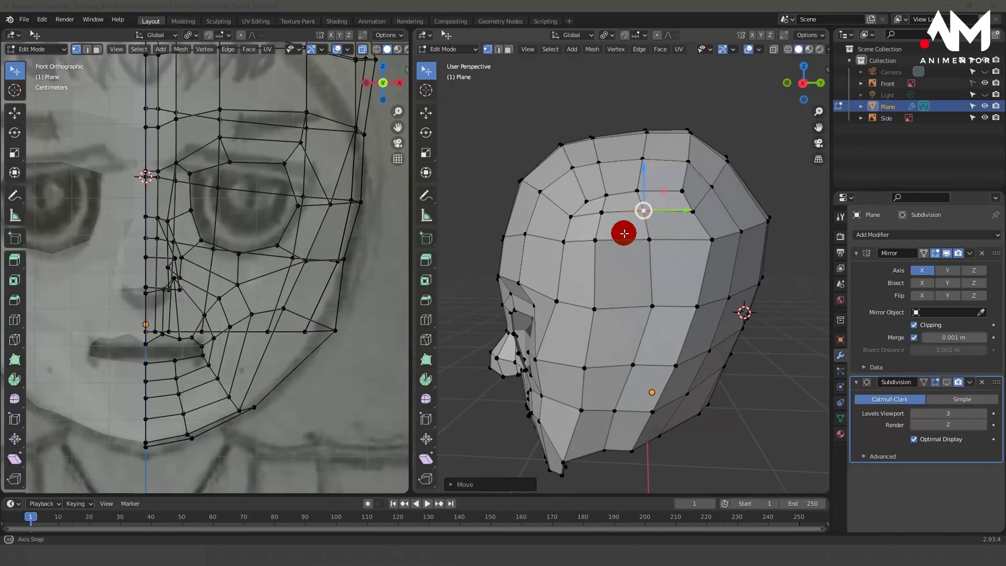
Shift a vertex along Y and push a side-of-jaw vertex outward along X.
{"action": "scroll", "coordinate": [621, 232], "scroll_direction": "up", "scroll_amount": 2}
{"action": "left_click_drag", "start_coordinate": [610, 294], "coordinate": [595, 293]}
{"action": "left_click", "coordinate": [594, 293]}
{"action": "mouse_move", "coordinate": [594, 293]}
{"action": "middle_mouse_down"}
{"action": "mouse_move", "coordinate": [691, 399]}
{"action": "mouse_move", "coordinate": [672, 366]}
{"action": "middle_mouse_up"}
{"action": "left_click", "coordinate": [640, 350]}
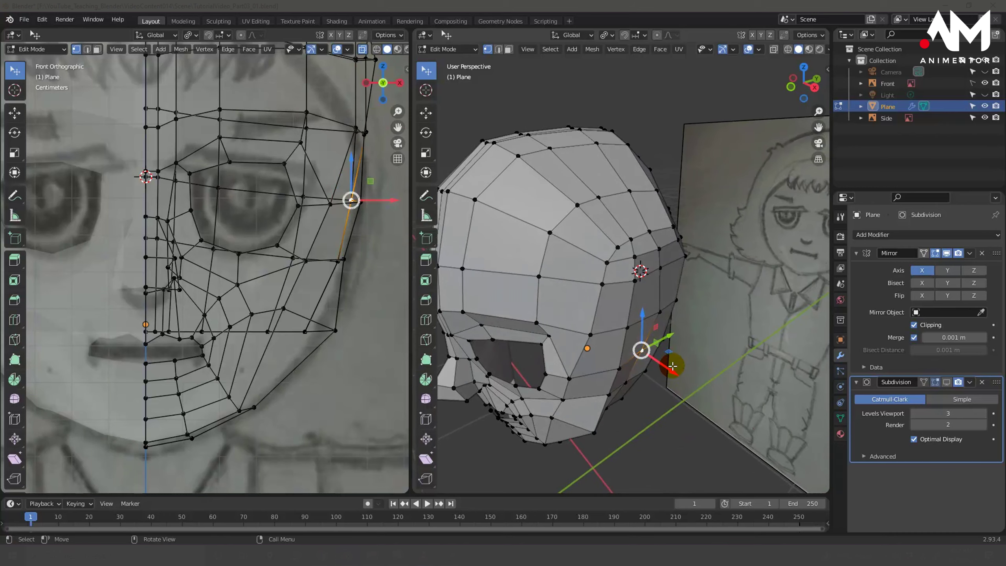
{"action": "left_click_drag", "start_coordinate": [672, 366], "coordinate": [681, 385]}
{"action": "middle_click_drag", "start_coordinate": [680, 385], "coordinate": [669, 363]}
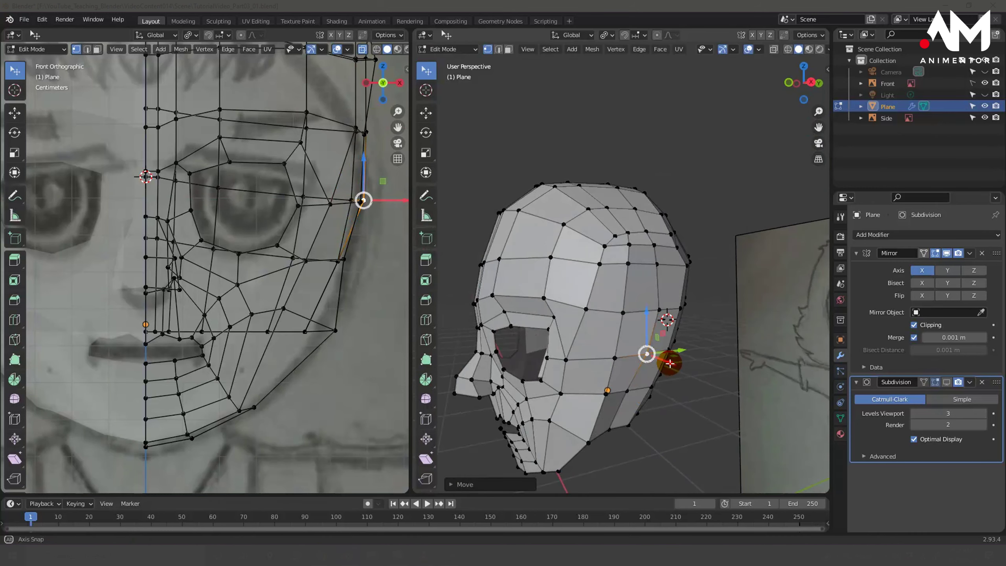
{"action": "middle_click_drag", "start_coordinate": [630, 389], "coordinate": [662, 411]}
{"action": "mouse_move", "coordinate": [662, 411]}
{"action": "left_mouse_down"}
{"action": "mouse_move", "coordinate": [652, 460]}
{"action": "mouse_move", "coordinate": [646, 412]}
{"action": "left_mouse_up"}
Orbit to check the head shape and show subdivision smoothing in edit mode.
{"action": "scroll", "coordinate": [648, 404], "scroll_direction": "down", "scroll_amount": 3}
{"action": "middle_click_drag", "start_coordinate": [651, 400], "coordinate": [579, 294]}
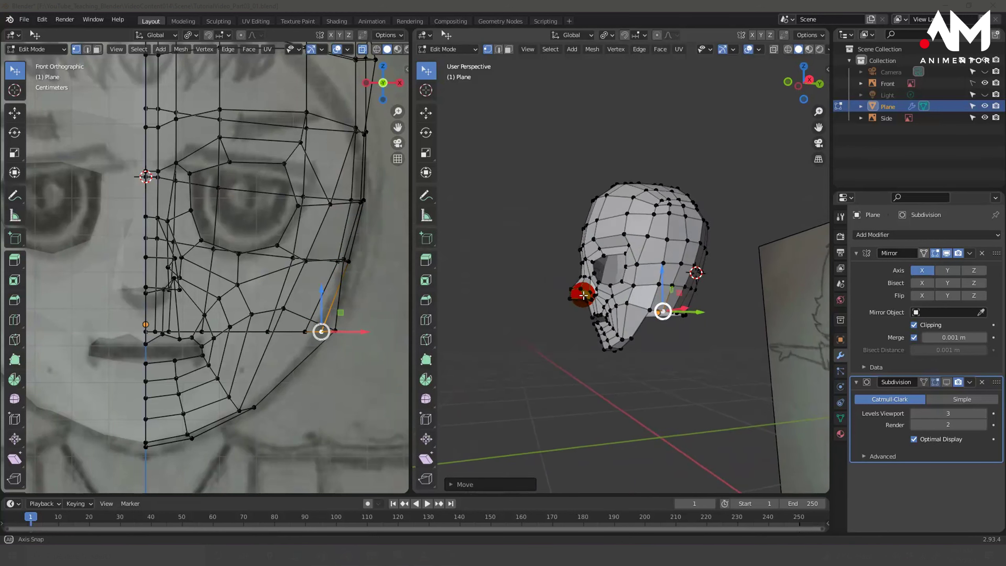
{"action": "middle_click_drag", "start_coordinate": [652, 273], "coordinate": [673, 301]}
{"action": "left_click", "coordinate": [923, 383]}
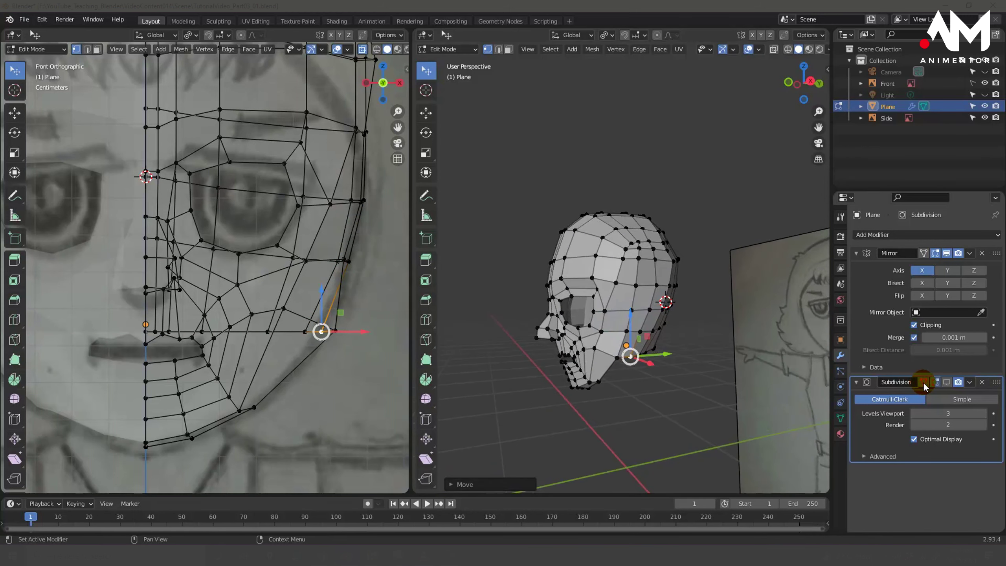
{"action": "left_click", "coordinate": [947, 382]}
{"action": "mouse_move", "coordinate": [624, 348]}
{"action": "middle_mouse_down"}
{"action": "mouse_move", "coordinate": [670, 336]}
{"action": "mouse_move", "coordinate": [635, 349]}
{"action": "mouse_move", "coordinate": [584, 400]}
{"action": "mouse_move", "coordinate": [658, 396]}
{"action": "mouse_move", "coordinate": [696, 358]}
{"action": "mouse_move", "coordinate": [685, 323]}
{"action": "mouse_move", "coordinate": [538, 303]}
{"action": "mouse_move", "coordinate": [620, 353]}
{"action": "mouse_move", "coordinate": [644, 344]}
{"action": "mouse_move", "coordinate": [568, 364]}
{"action": "mouse_move", "coordinate": [661, 379]}
{"action": "mouse_move", "coordinate": [669, 367]}
{"action": "middle_mouse_up"}
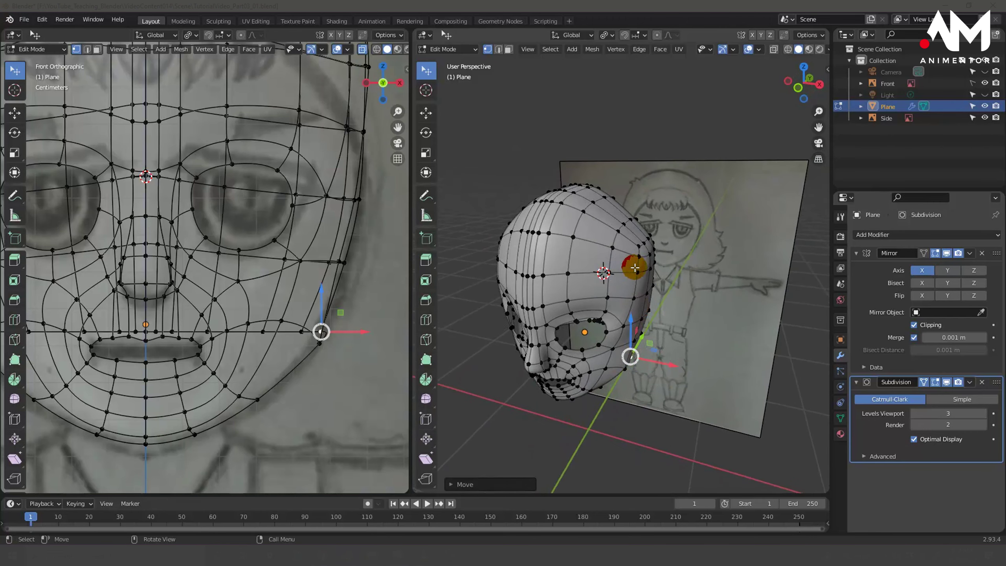
{"action": "mouse_move", "coordinate": [635, 268]}
{"action": "middle_mouse_down"}
{"action": "mouse_move", "coordinate": [654, 184]}
{"action": "mouse_move", "coordinate": [660, 229]}
{"action": "mouse_move", "coordinate": [602, 208]}
{"action": "mouse_move", "coordinate": [632, 204]}
{"action": "middle_mouse_up"}
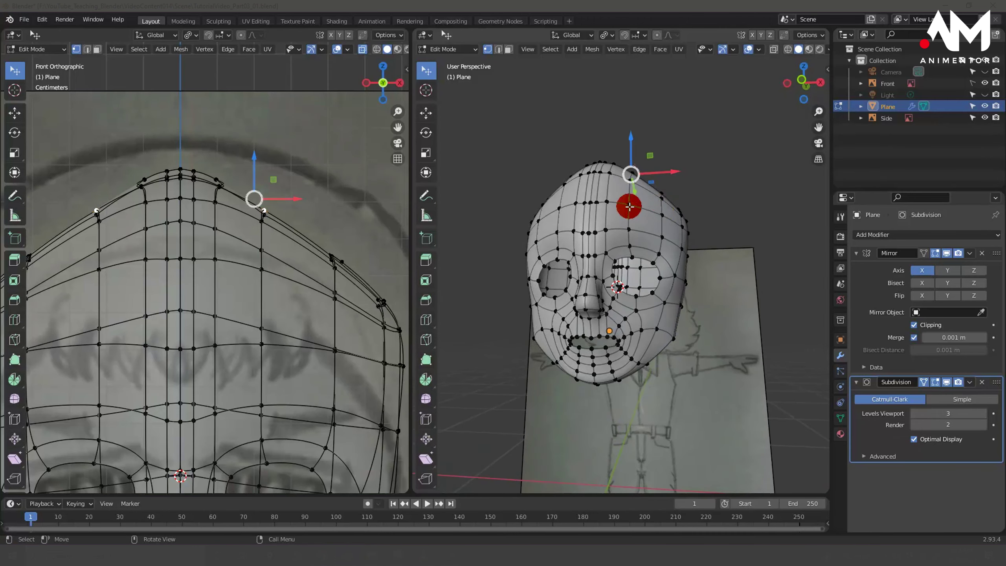
Dissolve the extra vertex at the top of the head outline.
{"action": "key", "text": "g"}
{"action": "left_click", "coordinate": [371, 228]}
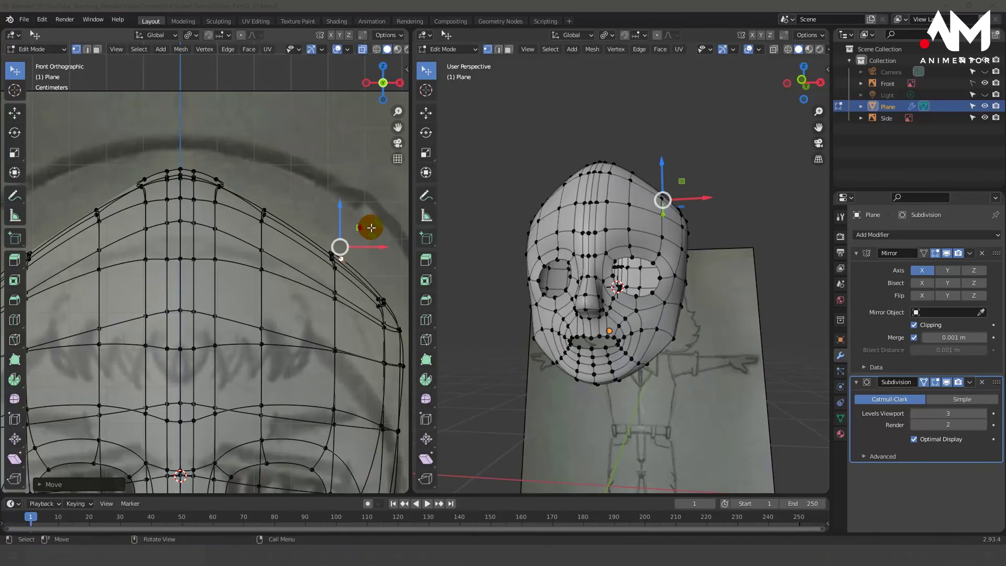
{"action": "key", "text": "ctrl+x"}
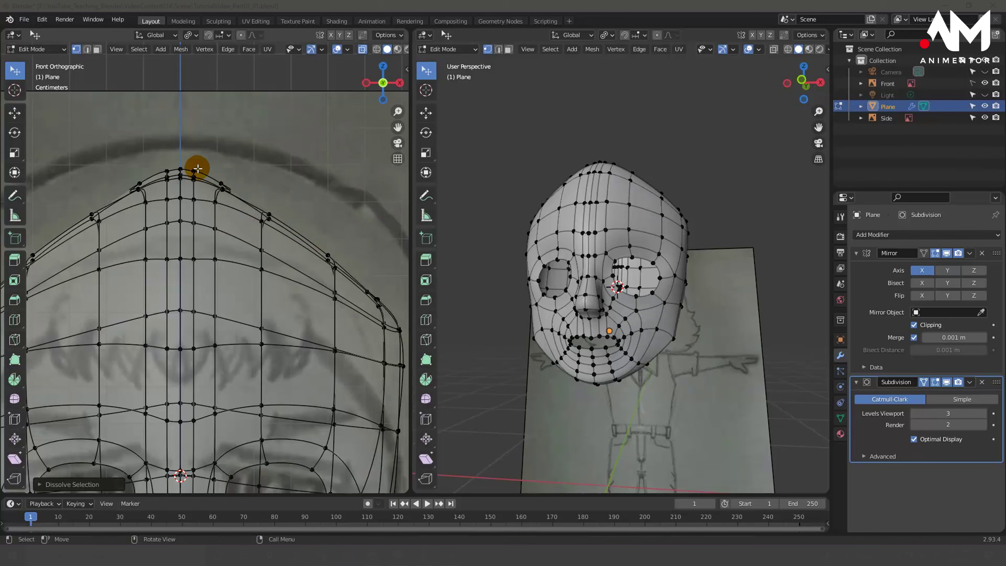
{"action": "scroll", "coordinate": [303, 270], "scroll_direction": "down", "scroll_amount": 3}
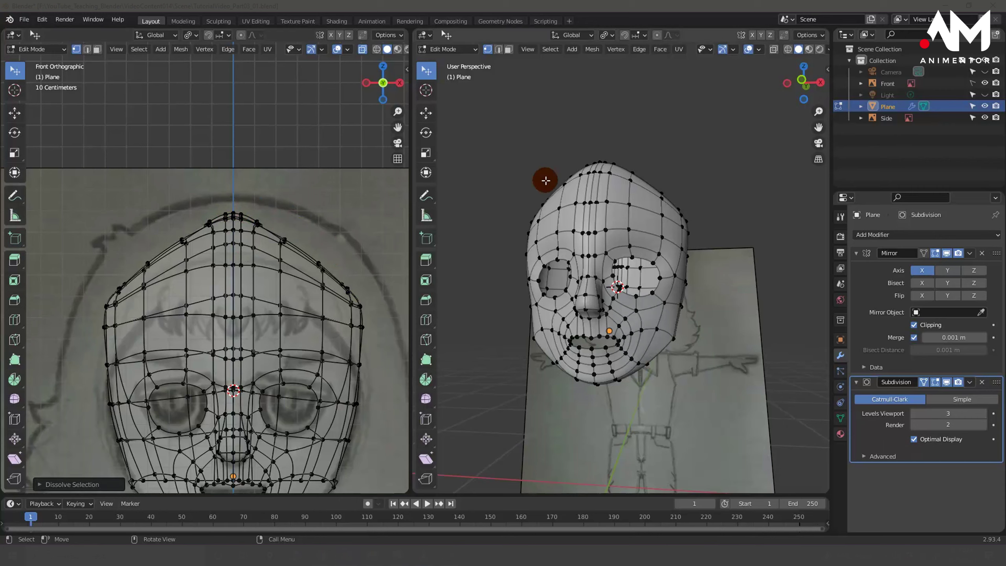
{"action": "middle_click_drag", "start_coordinate": [613, 238], "coordinate": [598, 244]}
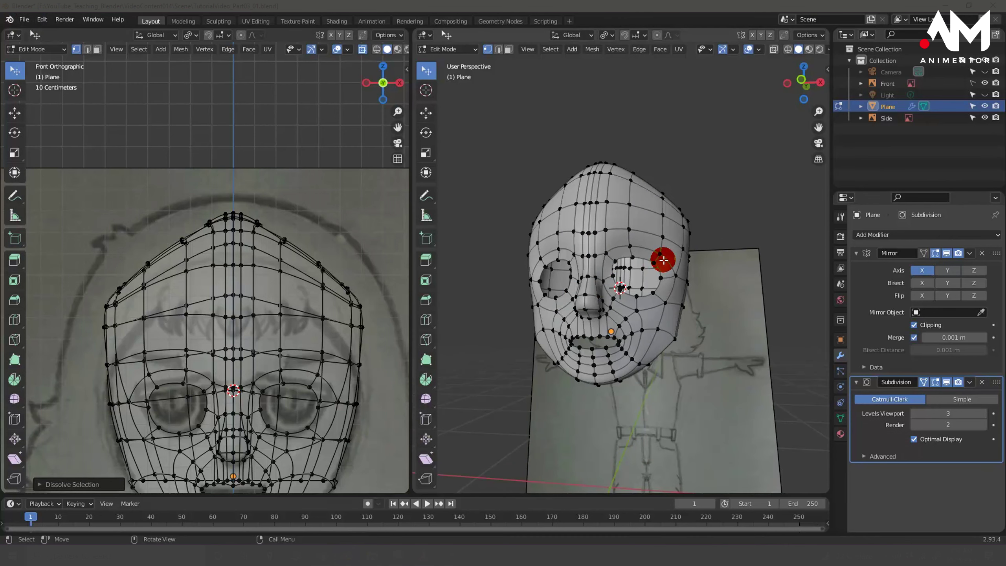
{"action": "mouse_move", "coordinate": [665, 258]}
{"action": "middle_mouse_down"}
{"action": "mouse_move", "coordinate": [624, 267]}
{"action": "mouse_move", "coordinate": [715, 300]}
{"action": "middle_mouse_up"}
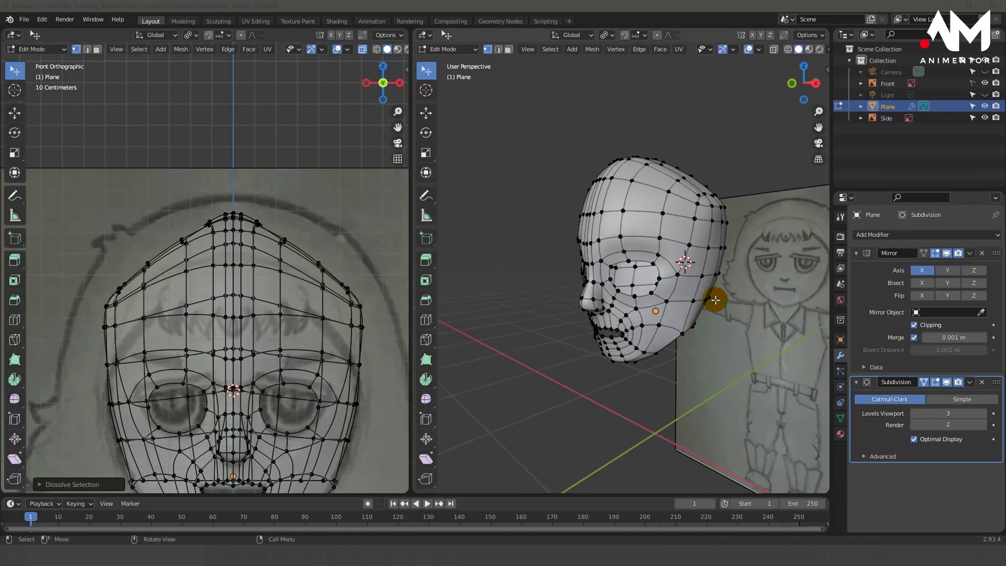
Try moving a side-of-head vertex along X, undo it, and orbit toward the front.
{"action": "left_click", "coordinate": [698, 274]}
{"action": "scroll", "coordinate": [729, 287], "scroll_direction": "up", "scroll_amount": 3}
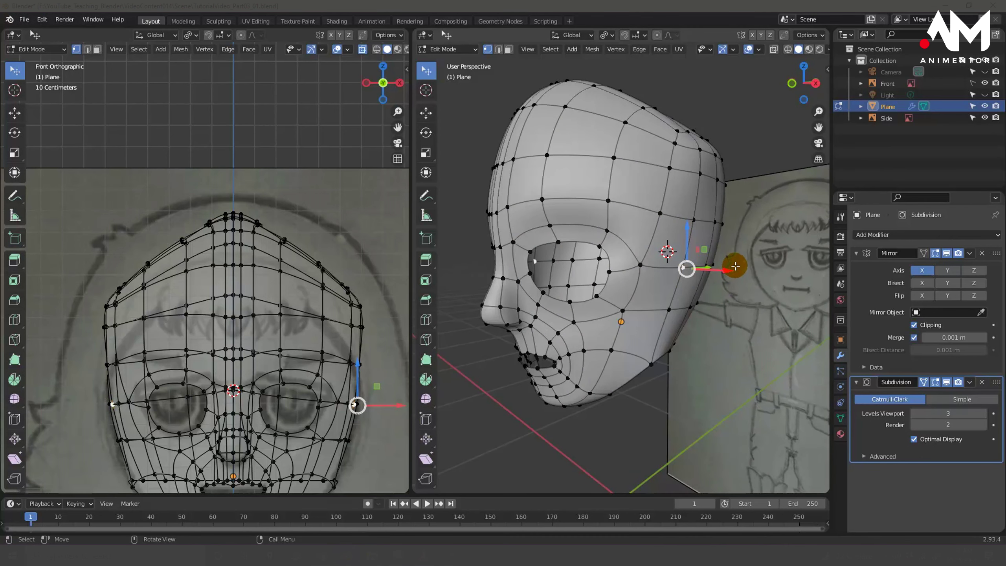
{"action": "mouse_move", "coordinate": [736, 266]}
{"action": "middle_mouse_down"}
{"action": "mouse_move", "coordinate": [734, 252]}
{"action": "mouse_move", "coordinate": [719, 256]}
{"action": "mouse_move", "coordinate": [719, 301]}
{"action": "mouse_move", "coordinate": [722, 292]}
{"action": "middle_mouse_up"}
{"action": "mouse_move", "coordinate": [725, 281]}
{"action": "left_mouse_down"}
{"action": "mouse_move", "coordinate": [711, 276]}
{"action": "mouse_move", "coordinate": [726, 285]}
{"action": "mouse_move", "coordinate": [717, 281]}
{"action": "left_mouse_up"}
{"action": "key", "text": "ctrl+z"}
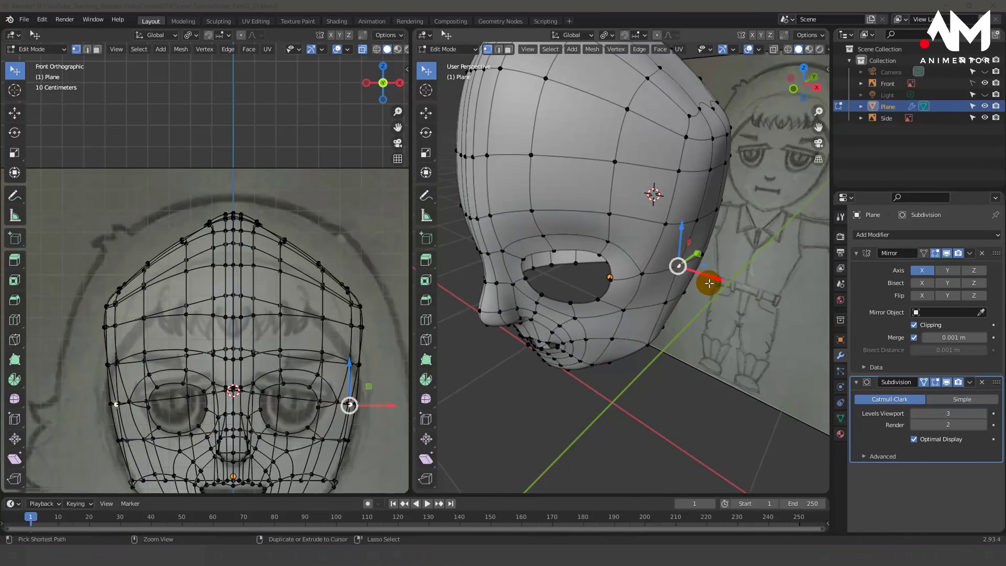
{"action": "key", "text": "ctrl+z"}
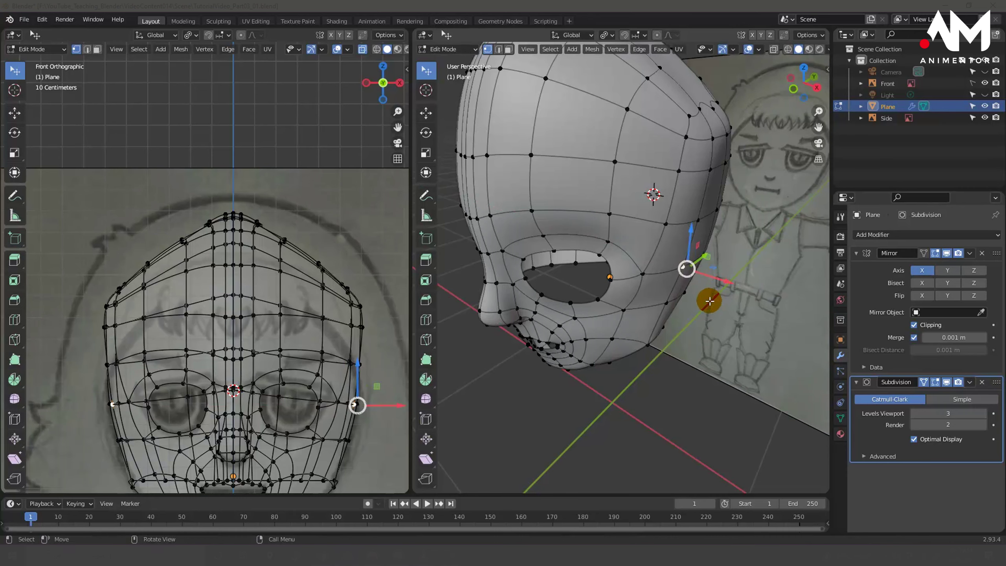
{"action": "middle_click_drag", "start_coordinate": [704, 283], "coordinate": [705, 276]}
{"action": "mouse_move", "coordinate": [698, 213]}
{"action": "middle_mouse_down"}
{"action": "mouse_move", "coordinate": [692, 198]}
{"action": "mouse_move", "coordinate": [720, 201]}
{"action": "mouse_move", "coordinate": [601, 204]}
{"action": "mouse_move", "coordinate": [685, 269]}
{"action": "mouse_move", "coordinate": [644, 232]}
{"action": "mouse_move", "coordinate": [653, 207]}
{"action": "mouse_move", "coordinate": [631, 211]}
{"action": "mouse_move", "coordinate": [658, 224]}
{"action": "mouse_move", "coordinate": [636, 238]}
{"action": "middle_mouse_up"}
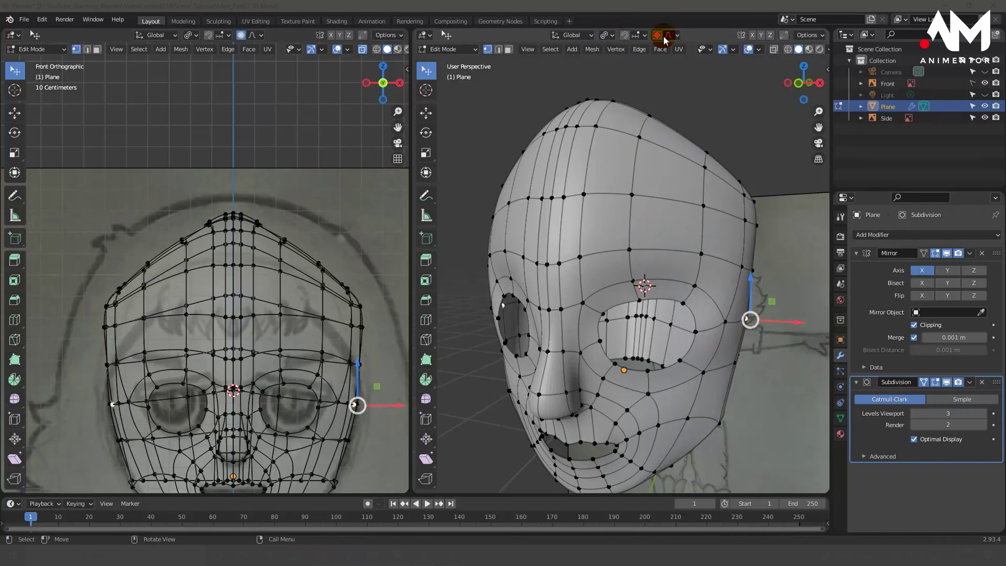
Set the proportional falloff to Smooth and softly push the side-of-head vertex along X at size 0.16.
{"action": "left_click", "coordinate": [677, 36]}
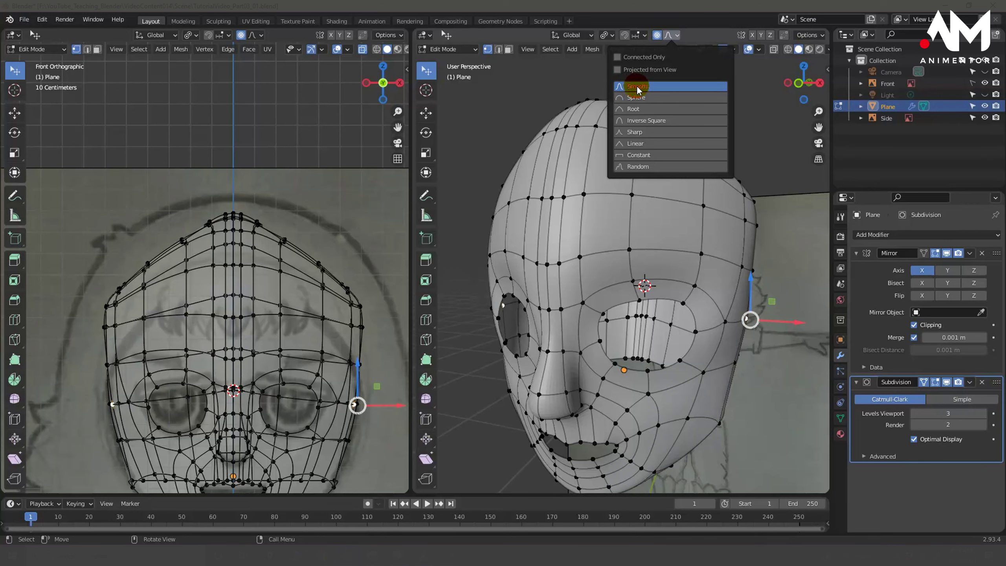
{"action": "middle_click_drag", "start_coordinate": [681, 183], "coordinate": [743, 233]}
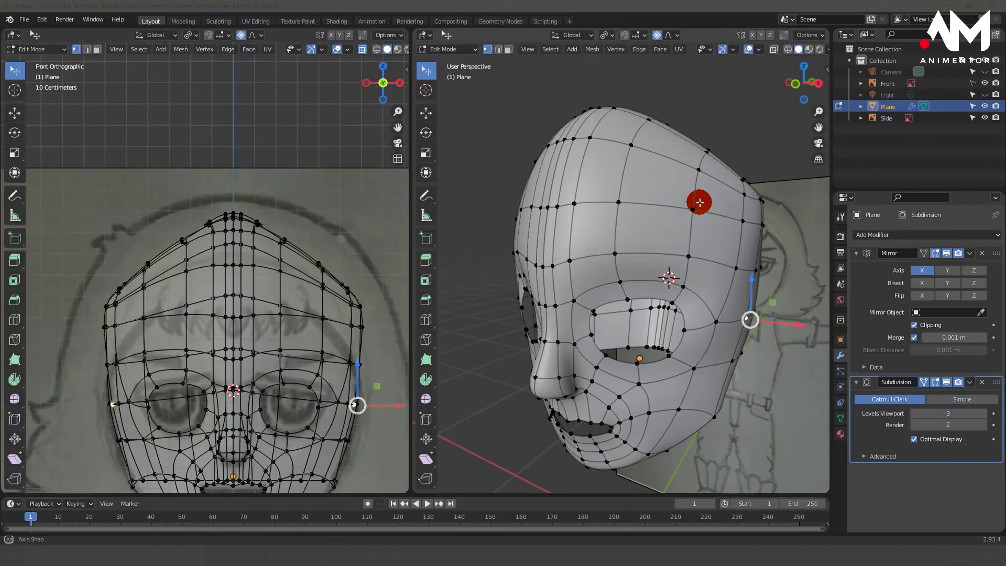
{"action": "left_click", "coordinate": [741, 217]}
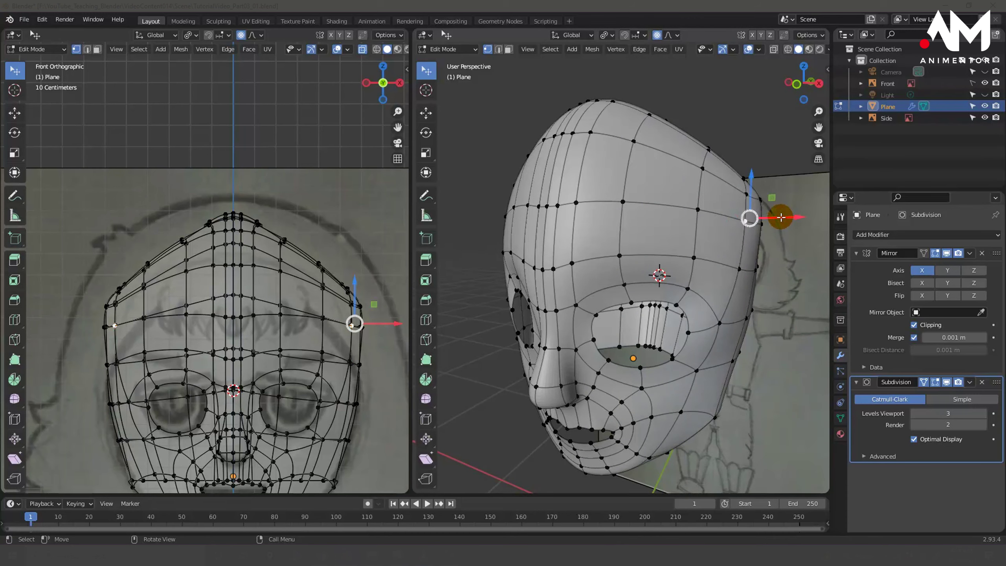
{"action": "left_click_drag", "start_coordinate": [781, 217], "coordinate": [777, 215]}
{"action": "scroll", "coordinate": [774, 217], "scroll_direction": "up", "scroll_amount": 10}
{"action": "scroll", "coordinate": [775, 216], "scroll_direction": "up", "scroll_amount": 6}
{"action": "scroll", "coordinate": [776, 215], "scroll_direction": "up", "scroll_amount": 3}
{"action": "scroll", "coordinate": [776, 216], "scroll_direction": "up", "scroll_amount": 2}
{"action": "scroll", "coordinate": [777, 216], "scroll_direction": "down", "scroll_amount": 2}
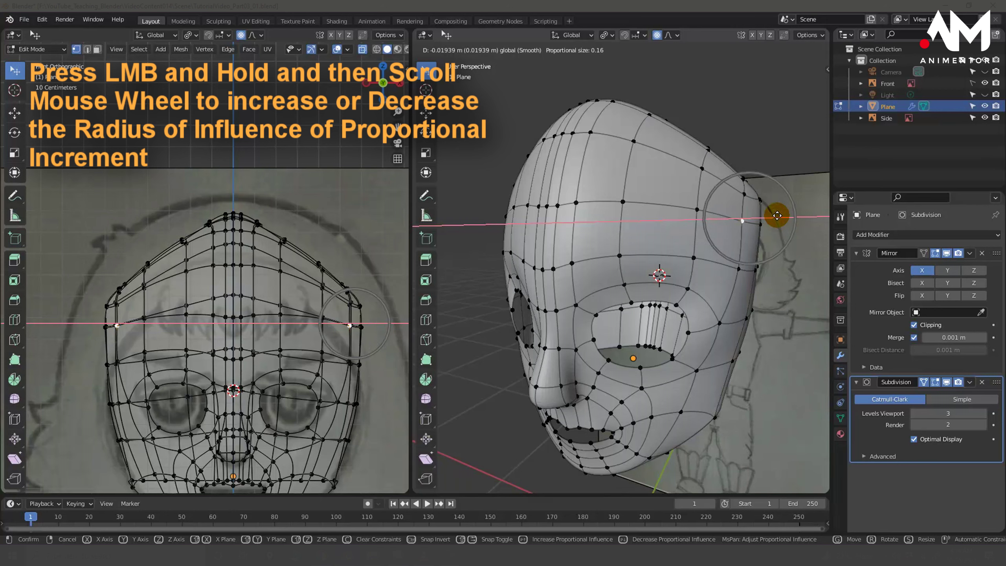
Fine-tune the proportional influence size and confirm the soft move of the side vertex.
{"action": "scroll", "coordinate": [776, 216], "scroll_direction": "up", "scroll_amount": 1}
{"action": "scroll", "coordinate": [777, 215], "scroll_direction": "up", "scroll_amount": 1}
{"action": "scroll", "coordinate": [777, 215], "scroll_direction": "up", "scroll_amount": 1}
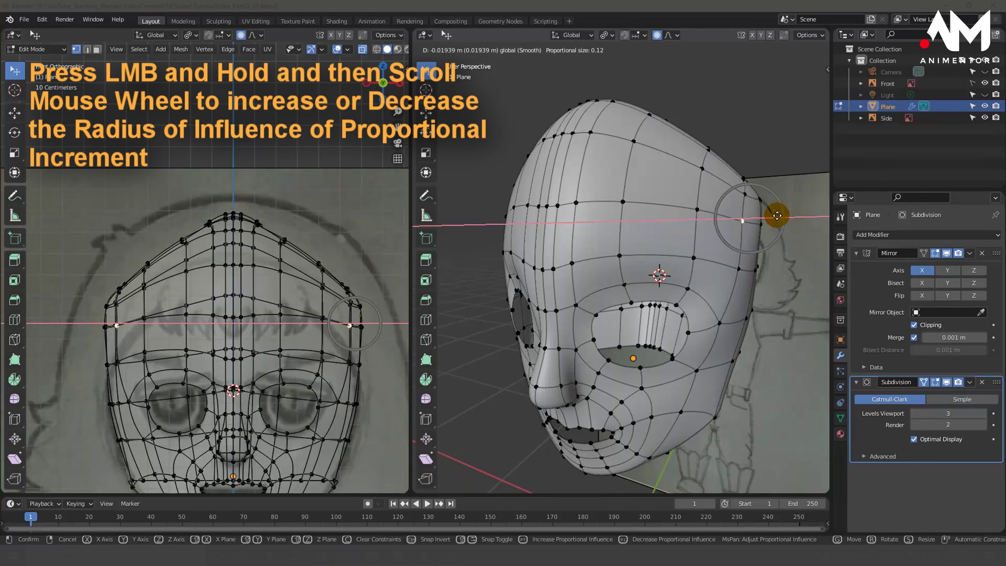
{"action": "scroll", "coordinate": [777, 216], "scroll_direction": "down", "scroll_amount": 4}
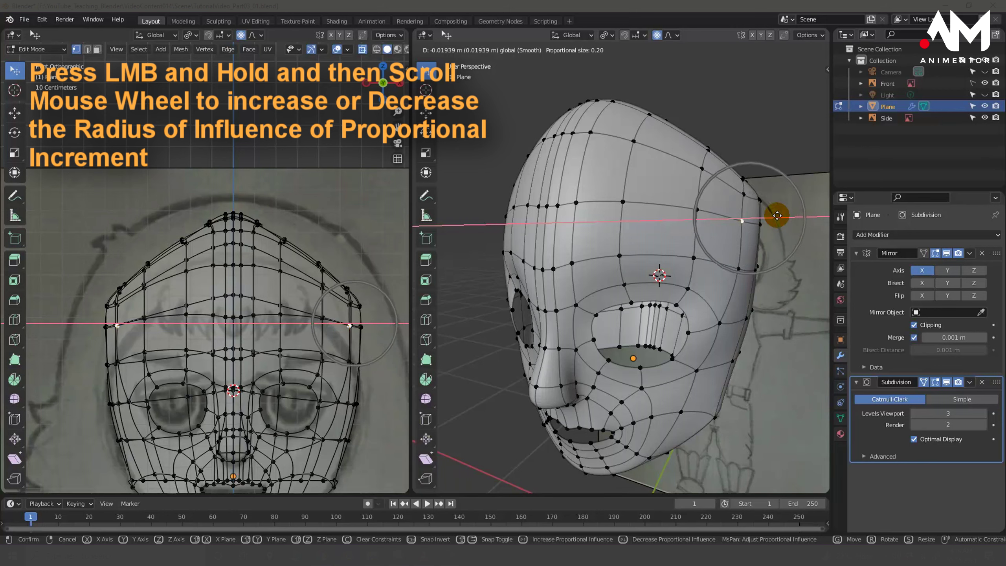
{"action": "scroll", "coordinate": [777, 216], "scroll_direction": "down", "scroll_amount": 3}
{"action": "scroll", "coordinate": [777, 215], "scroll_direction": "down", "scroll_amount": 3}
{"action": "scroll", "coordinate": [778, 215], "scroll_direction": "down", "scroll_amount": 5}
{"action": "scroll", "coordinate": [778, 215], "scroll_direction": "up", "scroll_amount": 2}
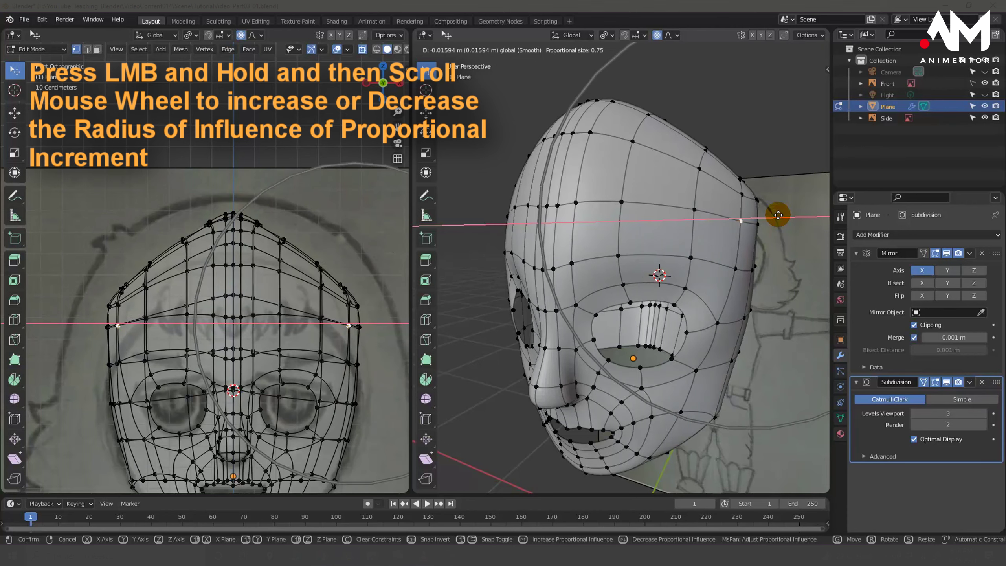
{"action": "scroll", "coordinate": [778, 215], "scroll_direction": "up", "scroll_amount": 2}
{"action": "scroll", "coordinate": [777, 215], "scroll_direction": "up", "scroll_amount": 2}
{"action": "scroll", "coordinate": [778, 214], "scroll_direction": "up", "scroll_amount": 2}
{"action": "scroll", "coordinate": [778, 214], "scroll_direction": "up", "scroll_amount": 4}
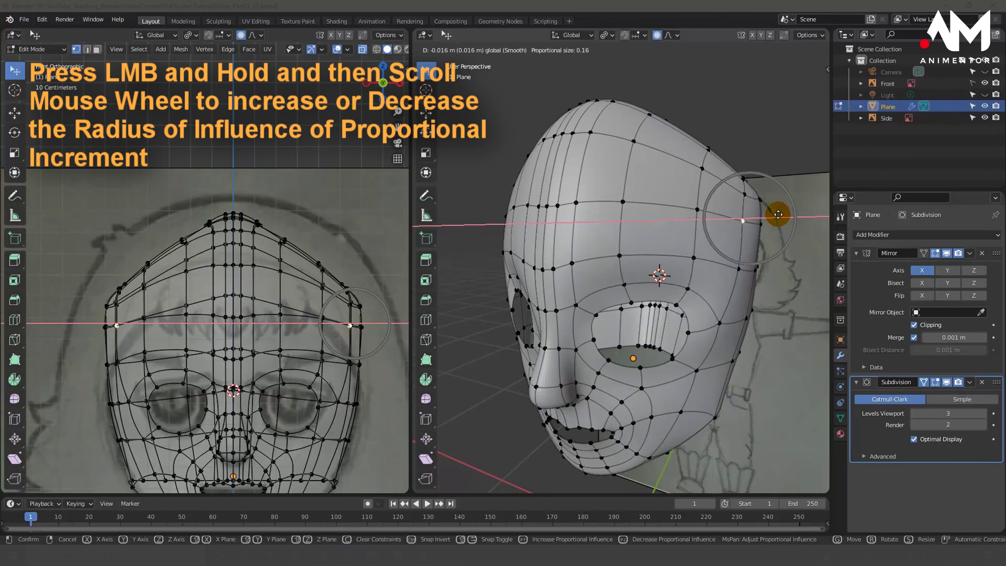
{"action": "scroll", "coordinate": [778, 214], "scroll_direction": "up", "scroll_amount": 3}
{"action": "scroll", "coordinate": [778, 214], "scroll_direction": "up", "scroll_amount": 2}
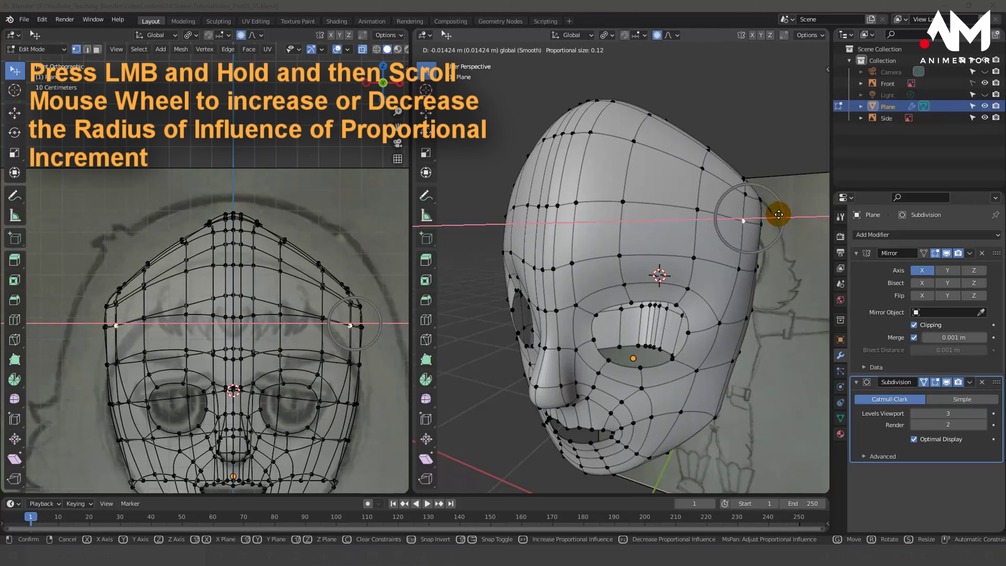
{"action": "mouse_move", "coordinate": [778, 215]}
{"action": "left_mouse_down"}
{"action": "mouse_move", "coordinate": [787, 216]}
{"action": "mouse_move", "coordinate": [756, 212]}
{"action": "mouse_move", "coordinate": [796, 216]}
{"action": "left_mouse_up"}
Make a second, wider soft move pushing the side of the head outward.
{"action": "mouse_move", "coordinate": [759, 240]}
{"action": "middle_mouse_down"}
{"action": "mouse_move", "coordinate": [748, 224]}
{"action": "mouse_move", "coordinate": [734, 244]}
{"action": "mouse_move", "coordinate": [763, 258]}
{"action": "middle_mouse_up"}
{"action": "left_click_drag", "start_coordinate": [765, 269], "coordinate": [806, 268]}
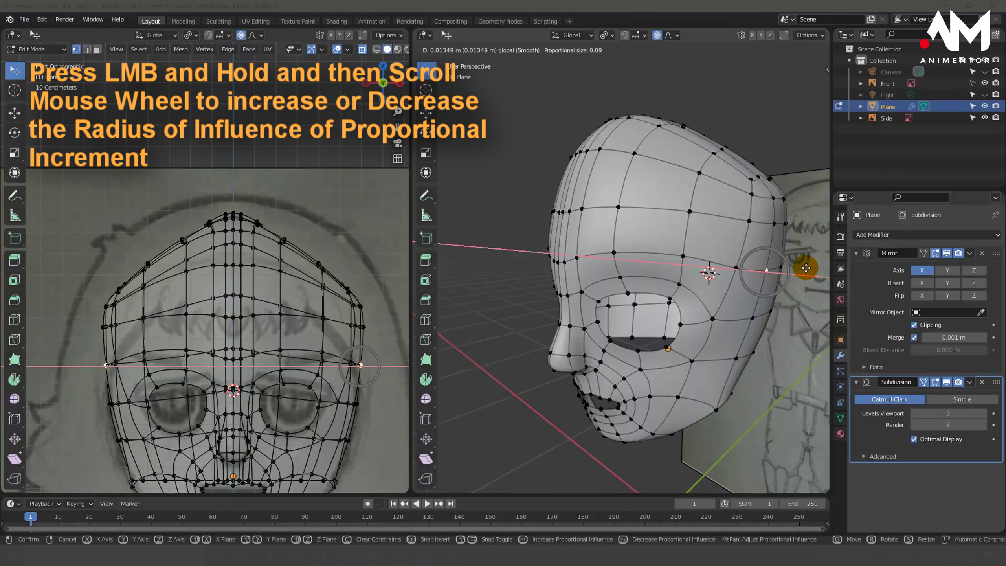
{"action": "scroll", "coordinate": [806, 268], "scroll_direction": "down", "scroll_amount": 3}
{"action": "scroll", "coordinate": [806, 268], "scroll_direction": "down", "scroll_amount": 6}
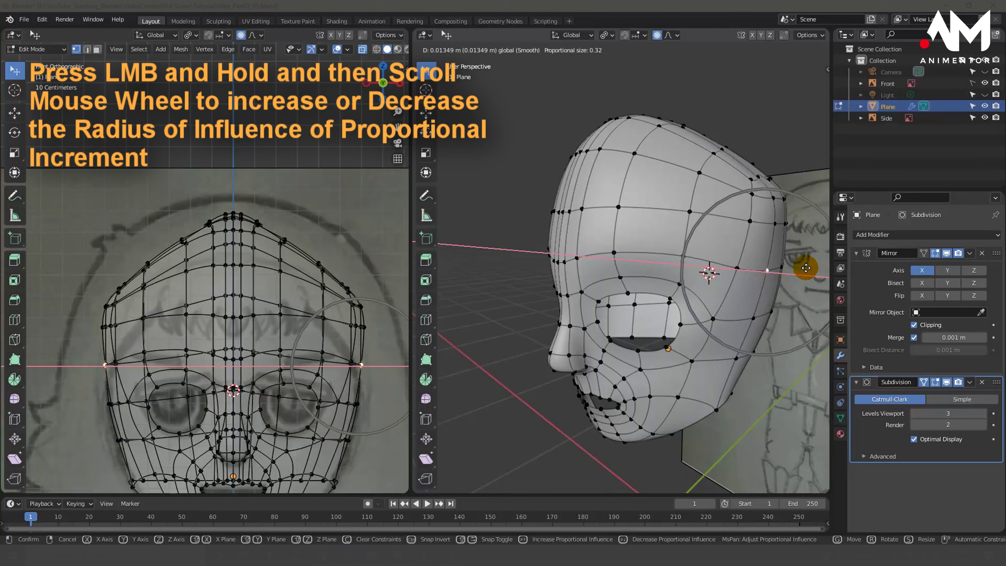
{"action": "scroll", "coordinate": [806, 267], "scroll_direction": "down", "scroll_amount": 2}
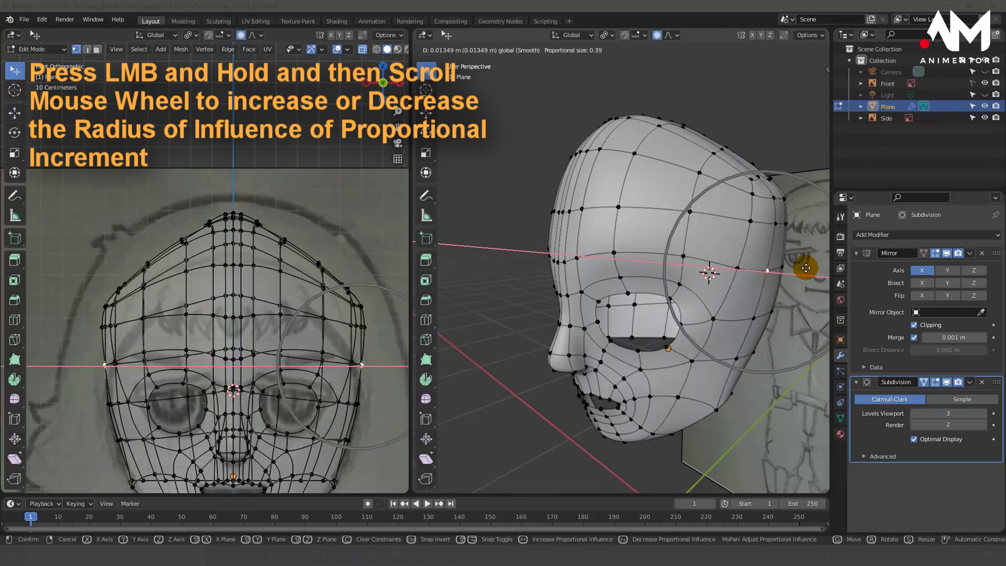
{"action": "mouse_move", "coordinate": [806, 268]}
{"action": "left_mouse_down"}
{"action": "mouse_move", "coordinate": [816, 269]}
{"action": "mouse_move", "coordinate": [410, 268]}
{"action": "mouse_move", "coordinate": [793, 254]}
{"action": "mouse_move", "coordinate": [418, 261]}
{"action": "mouse_move", "coordinate": [793, 253]}
{"action": "mouse_move", "coordinate": [825, 268]}
{"action": "left_mouse_up"}
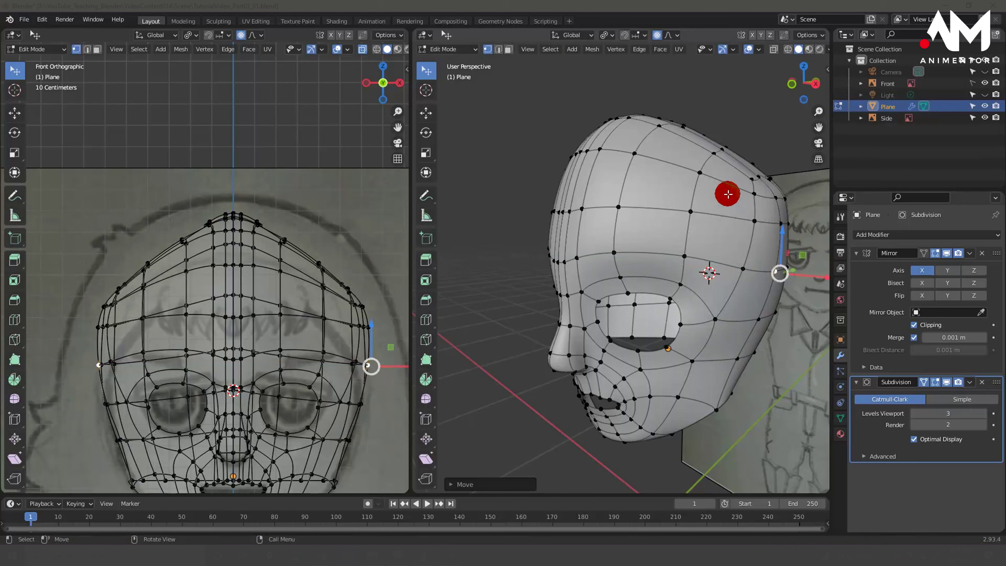
Try a soft-falloff move on a forehead vertex, then cancel it.
{"action": "middle_click_drag", "start_coordinate": [726, 191], "coordinate": [719, 141]}
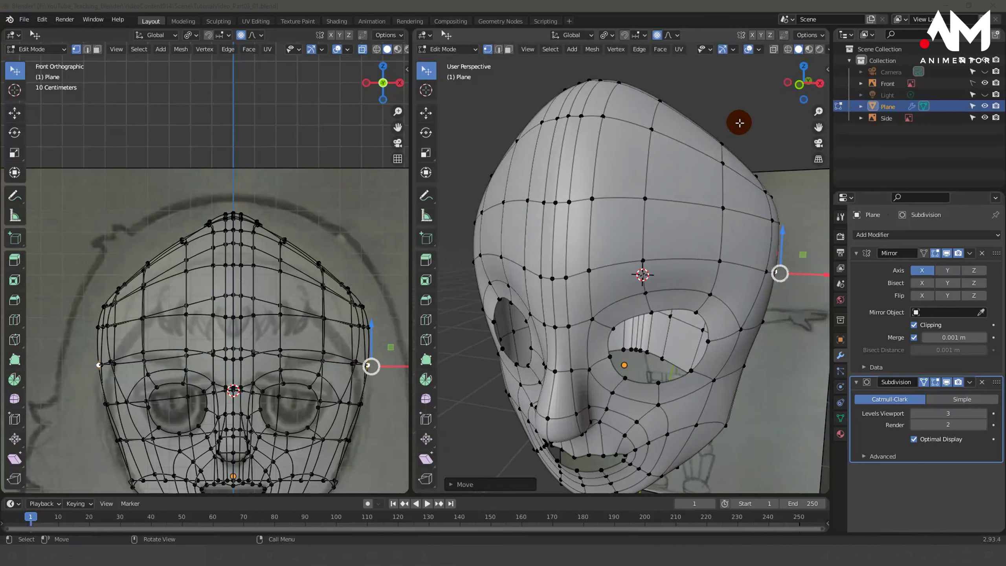
{"action": "mouse_move", "coordinate": [723, 143]}
{"action": "left_mouse_down"}
{"action": "mouse_move", "coordinate": [719, 161]}
{"action": "mouse_move", "coordinate": [725, 128]}
{"action": "mouse_move", "coordinate": [756, 112]}
{"action": "mouse_move", "coordinate": [774, 78]}
{"action": "mouse_move", "coordinate": [768, 87]}
{"action": "left_mouse_up"}
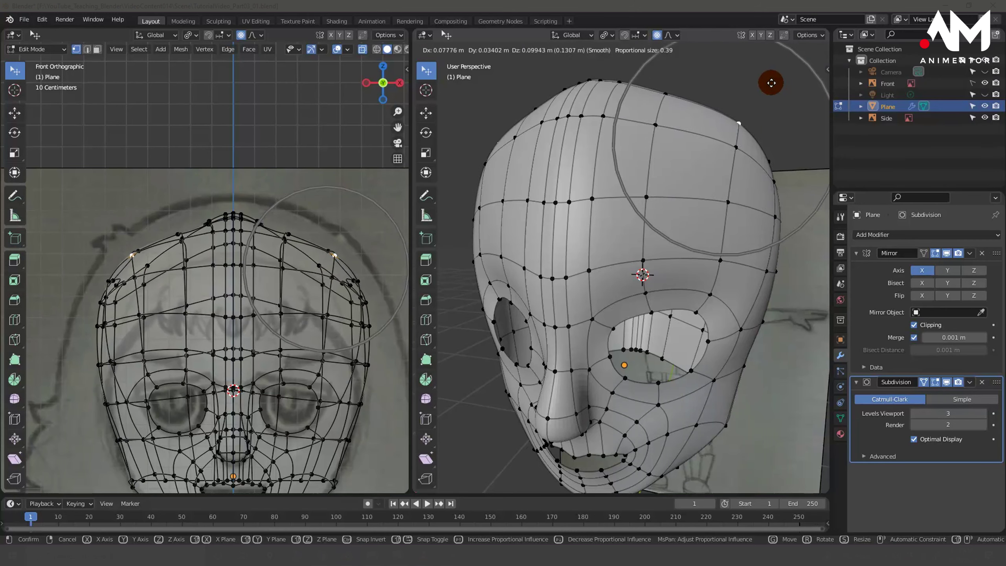
{"action": "right_click", "coordinate": [771, 84]}
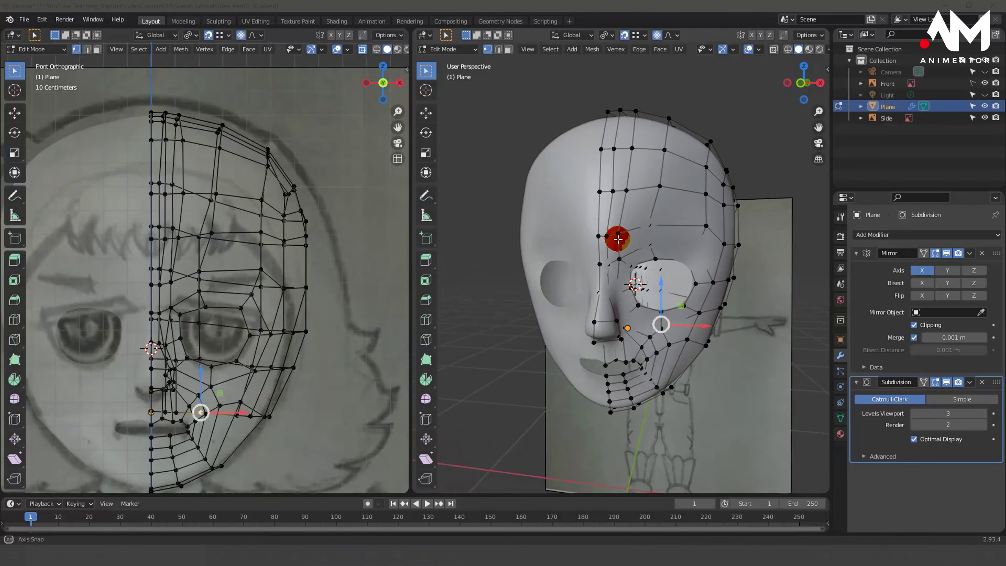
Nudge a vertex at the back of the skull along the Y axis.
{"action": "mouse_move", "coordinate": [631, 259]}
{"action": "middle_mouse_down"}
{"action": "mouse_move", "coordinate": [602, 254]}
{"action": "mouse_move", "coordinate": [613, 258]}
{"action": "mouse_move", "coordinate": [597, 276]}
{"action": "mouse_move", "coordinate": [599, 261]}
{"action": "middle_mouse_up"}
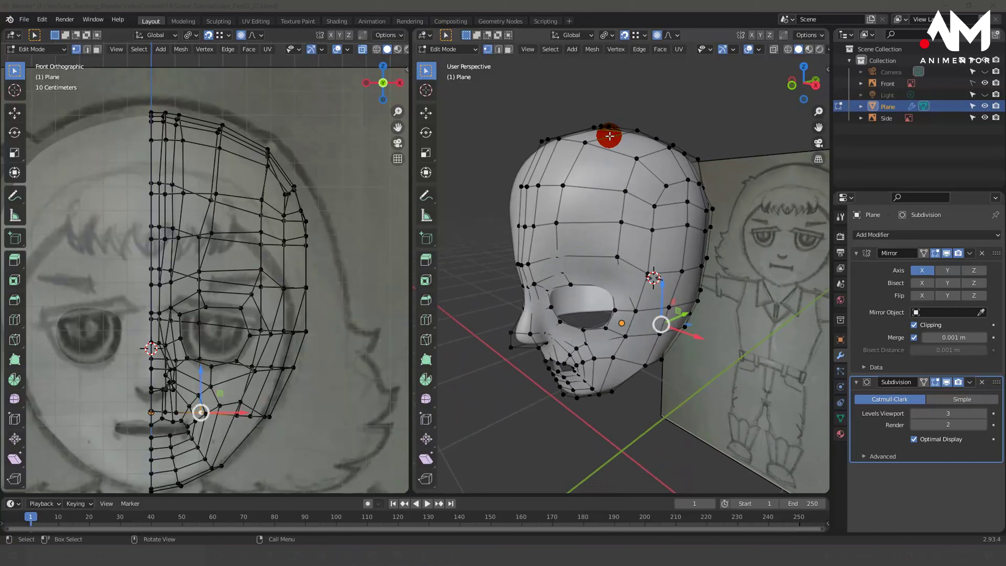
{"action": "left_click", "coordinate": [638, 159]}
{"action": "mouse_move", "coordinate": [636, 157]}
{"action": "middle_mouse_down"}
{"action": "mouse_move", "coordinate": [651, 231]}
{"action": "mouse_move", "coordinate": [602, 231]}
{"action": "mouse_move", "coordinate": [601, 215]}
{"action": "mouse_move", "coordinate": [727, 185]}
{"action": "mouse_move", "coordinate": [781, 187]}
{"action": "middle_mouse_up"}
{"action": "left_click", "coordinate": [741, 184]}
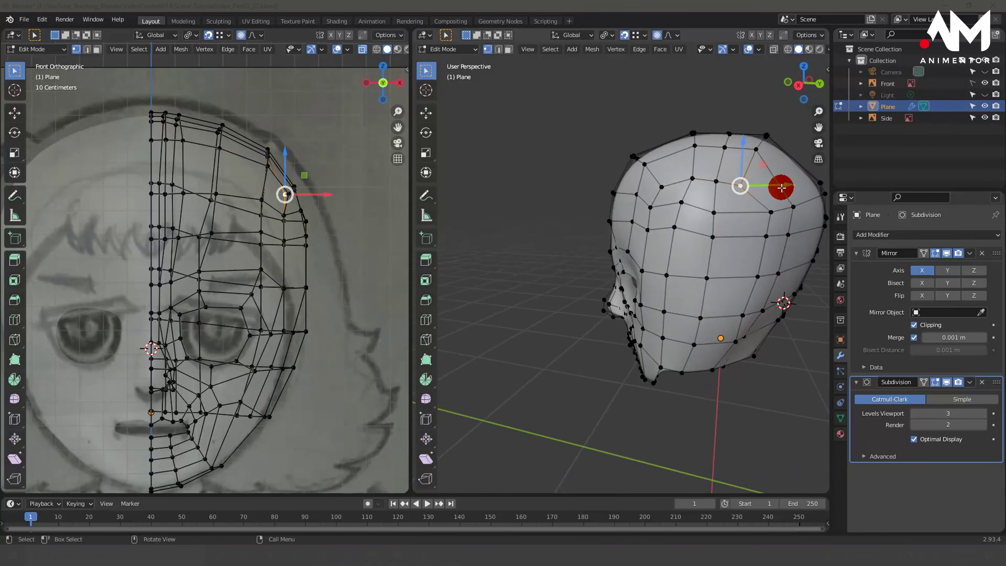
{"action": "left_click_drag", "start_coordinate": [786, 183], "coordinate": [796, 184]}
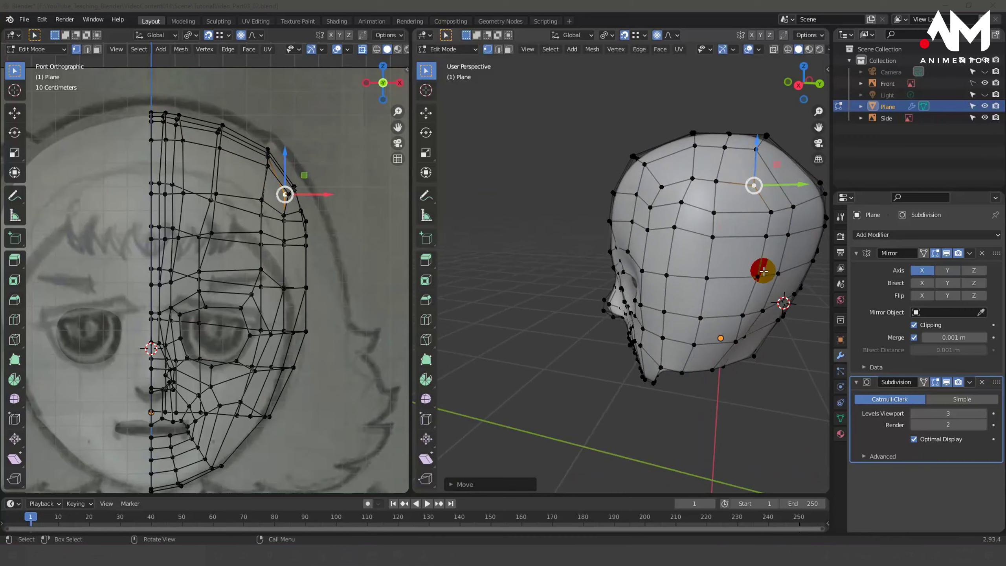
Reposition the chin vertex with X- and Y-constrained moves.
{"action": "middle_click_drag", "start_coordinate": [759, 268], "coordinate": [755, 231]}
{"action": "scroll", "coordinate": [764, 366], "scroll_direction": "up", "scroll_amount": 2}
{"action": "mouse_move", "coordinate": [764, 366]}
{"action": "middle_mouse_down"}
{"action": "mouse_move", "coordinate": [693, 326]}
{"action": "mouse_move", "coordinate": [660, 325]}
{"action": "mouse_move", "coordinate": [696, 381]}
{"action": "mouse_move", "coordinate": [662, 359]}
{"action": "middle_mouse_up"}
{"action": "left_click", "coordinate": [658, 326]}
{"action": "key", "text": "g"}
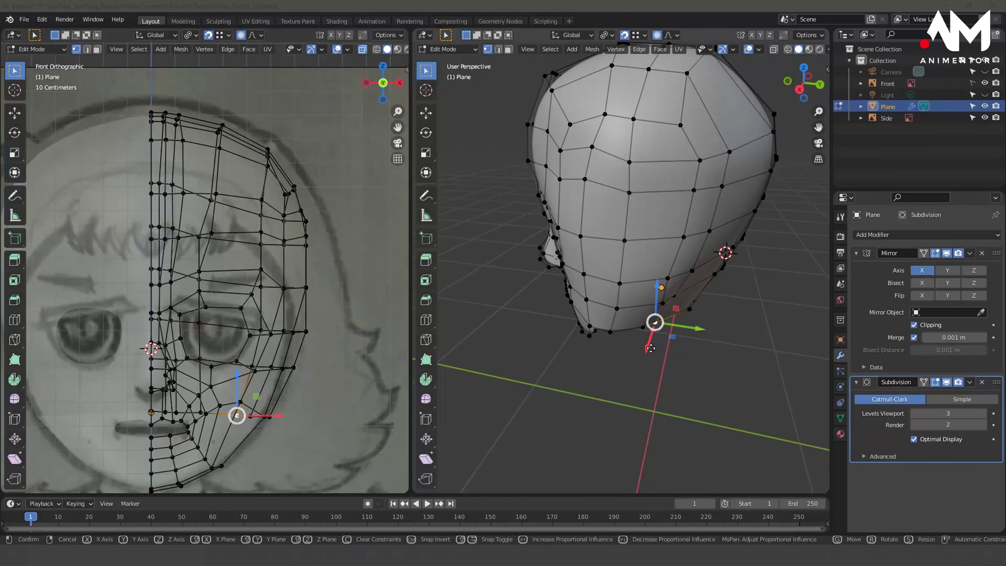
{"action": "key", "text": "x"}
{"action": "left_click", "coordinate": [653, 353]}
{"action": "left_click_drag", "start_coordinate": [690, 331], "coordinate": [695, 330]}
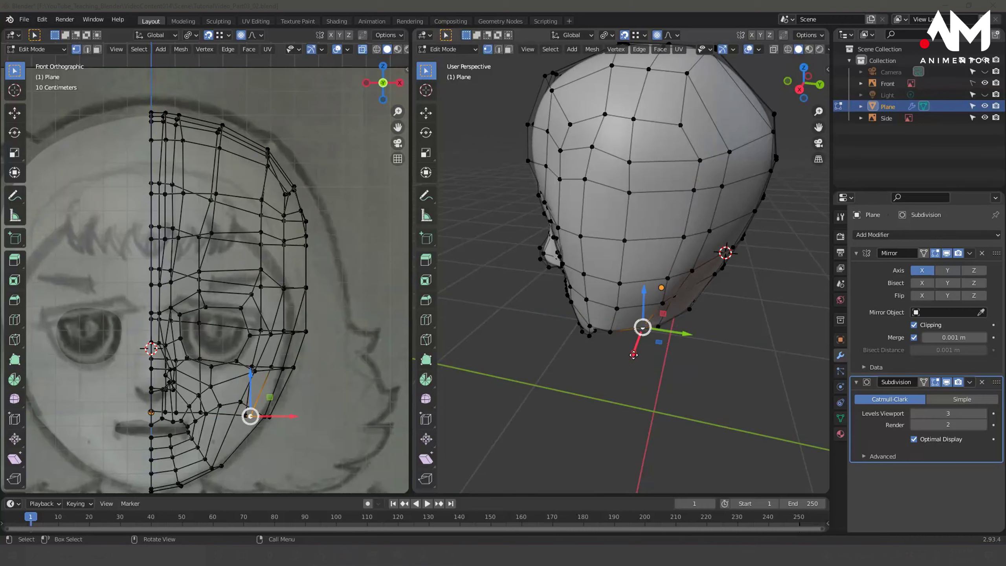
{"action": "left_click_drag", "start_coordinate": [634, 355], "coordinate": [661, 339]}
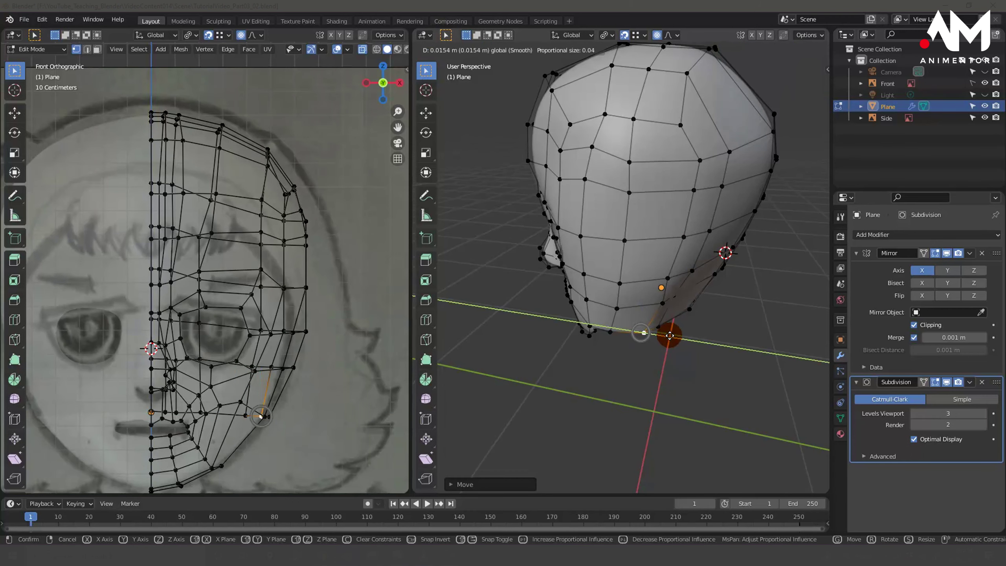
In Right Orthographic view, shift the jaw vertex back to match the side reference.
{"action": "middle_click_drag", "start_coordinate": [667, 335], "coordinate": [677, 301]}
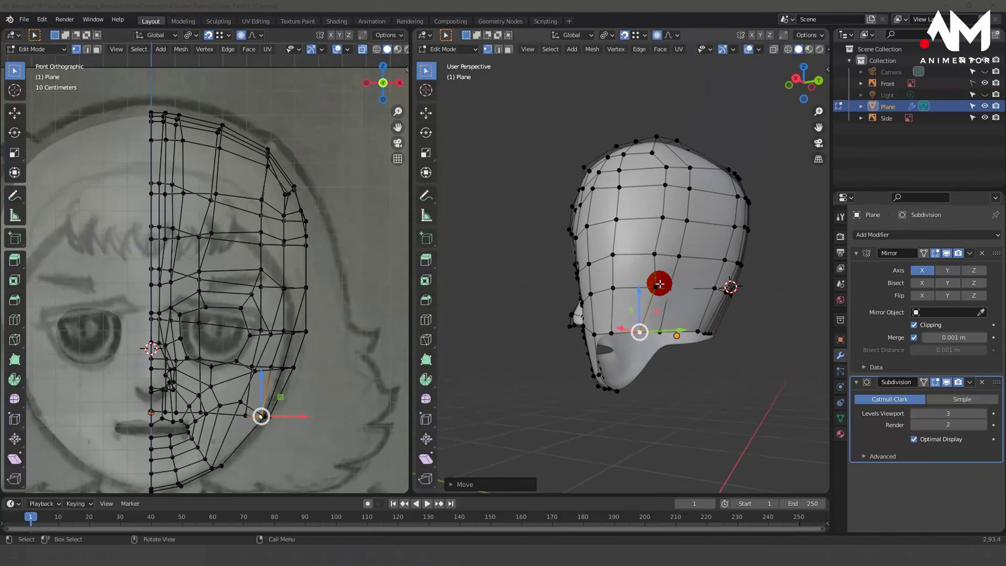
{"action": "left_click_drag", "start_coordinate": [658, 283], "coordinate": [658, 285]}
{"action": "middle_click_drag", "start_coordinate": [658, 285], "coordinate": [666, 308]}
{"action": "left_click", "coordinate": [685, 318]}
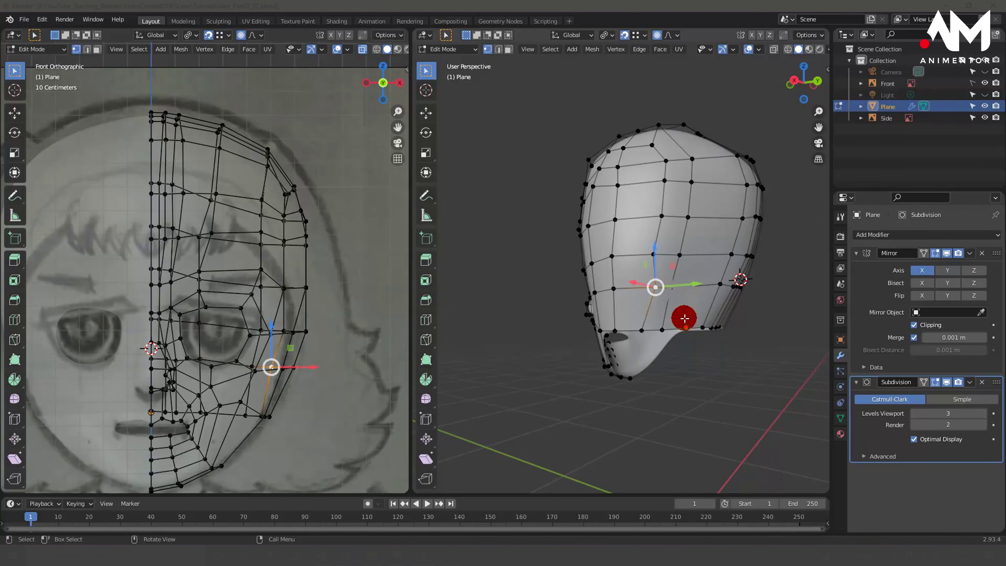
{"action": "key", "text": "KP_3"}
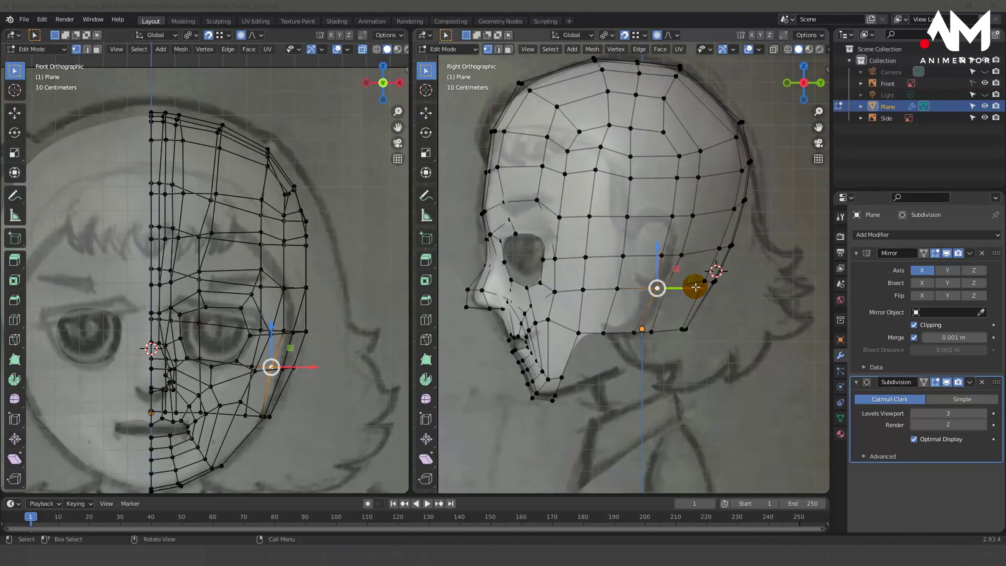
{"action": "left_click_drag", "start_coordinate": [698, 288], "coordinate": [692, 290]}
{"action": "mouse_move", "coordinate": [681, 153]}
{"action": "middle_mouse_down"}
{"action": "mouse_move", "coordinate": [658, 197]}
{"action": "mouse_move", "coordinate": [681, 214]}
{"action": "mouse_move", "coordinate": [748, 337]}
{"action": "mouse_move", "coordinate": [685, 299]}
{"action": "mouse_move", "coordinate": [672, 256]}
{"action": "mouse_move", "coordinate": [714, 227]}
{"action": "middle_mouse_up"}
{"action": "mouse_move", "coordinate": [184, 119]}
{"action": "middle_mouse_down", "text": "shift"}
{"action": "mouse_move", "coordinate": [207, 150]}
{"action": "mouse_move", "coordinate": [258, 128]}
{"action": "mouse_move", "coordinate": [223, 185]}
{"action": "middle_mouse_up", "text": "shift"}
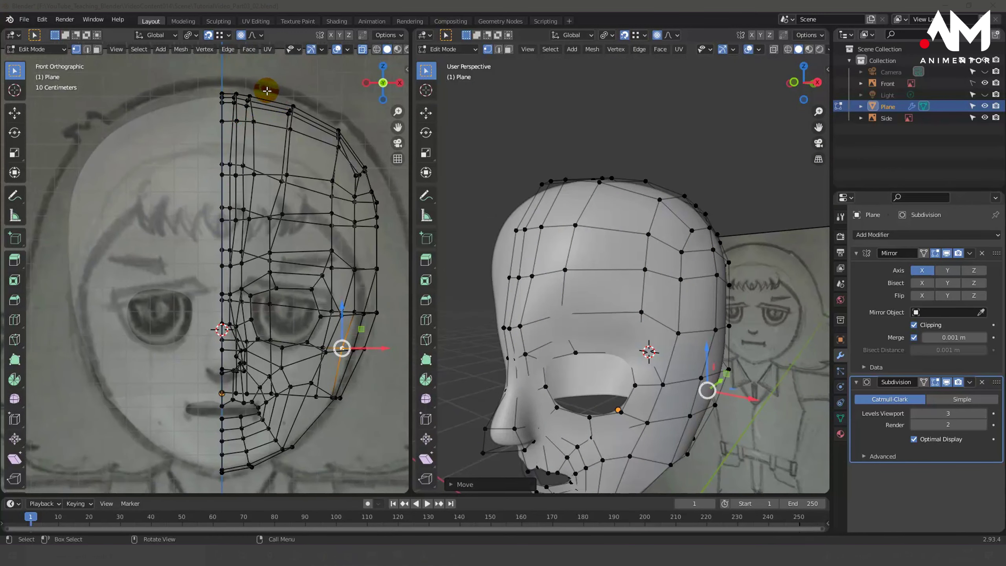
Undo a hard XZ move of the top-head vertex and redo it with proportional falloff.
{"action": "left_click", "coordinate": [306, 125]}
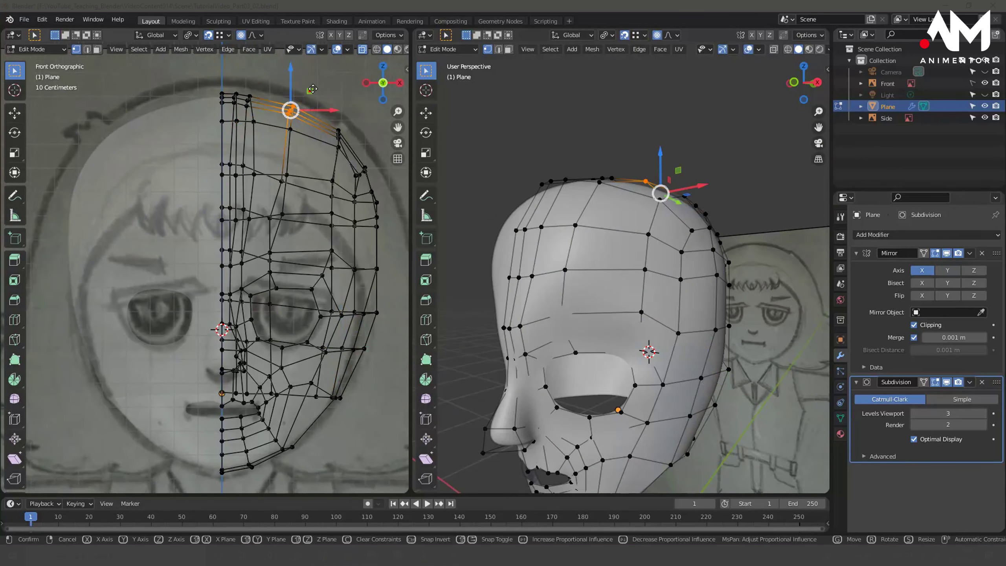
{"action": "key", "text": "g"}
{"action": "key", "text": "shift+y"}
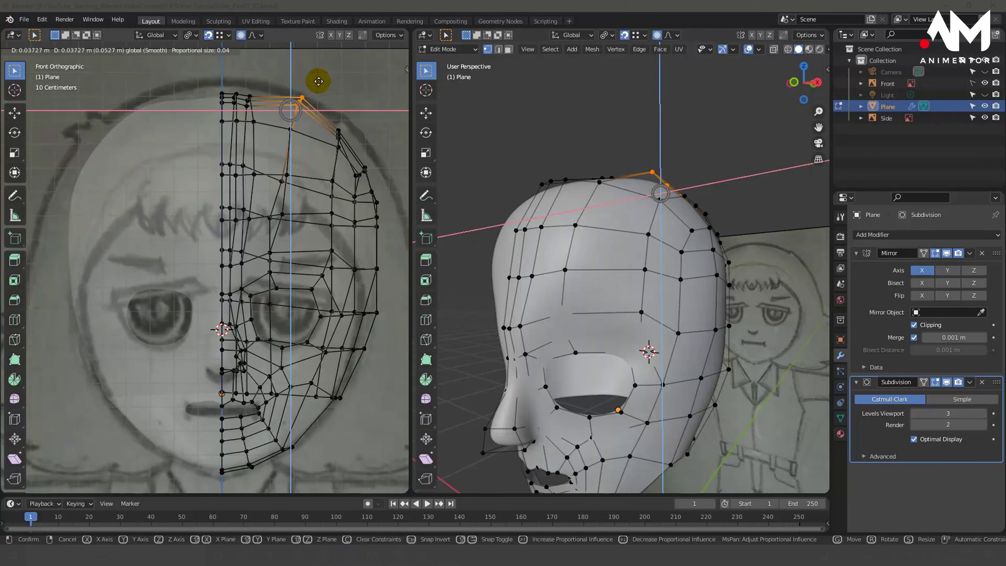
{"action": "left_click", "coordinate": [316, 87]}
{"action": "key", "text": "ctrl+z"}
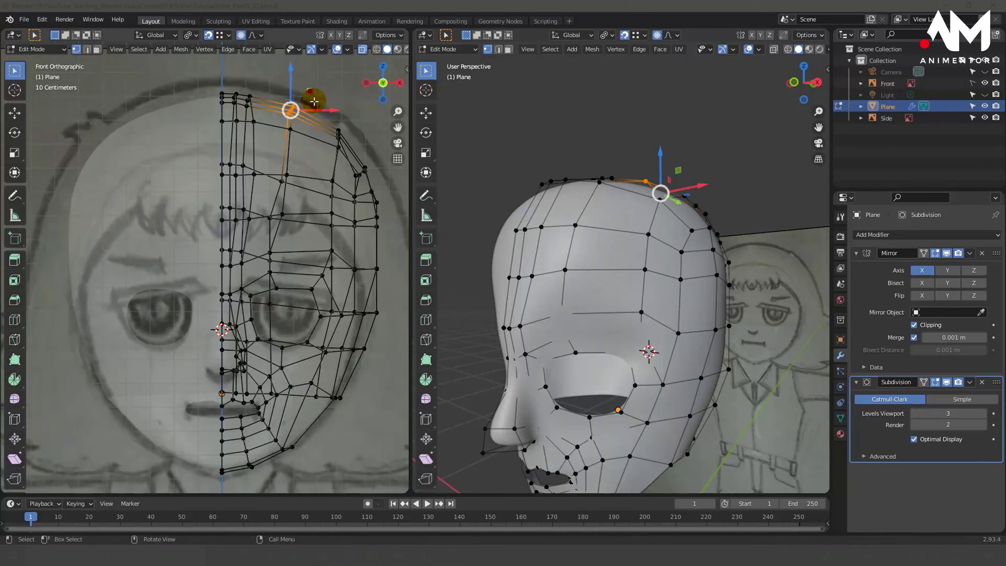
{"action": "left_click", "coordinate": [242, 37]}
{"action": "mouse_move", "coordinate": [293, 124]}
{"action": "left_mouse_down"}
{"action": "mouse_move", "coordinate": [341, 150]}
{"action": "mouse_move", "coordinate": [358, 126]}
{"action": "left_mouse_up"}
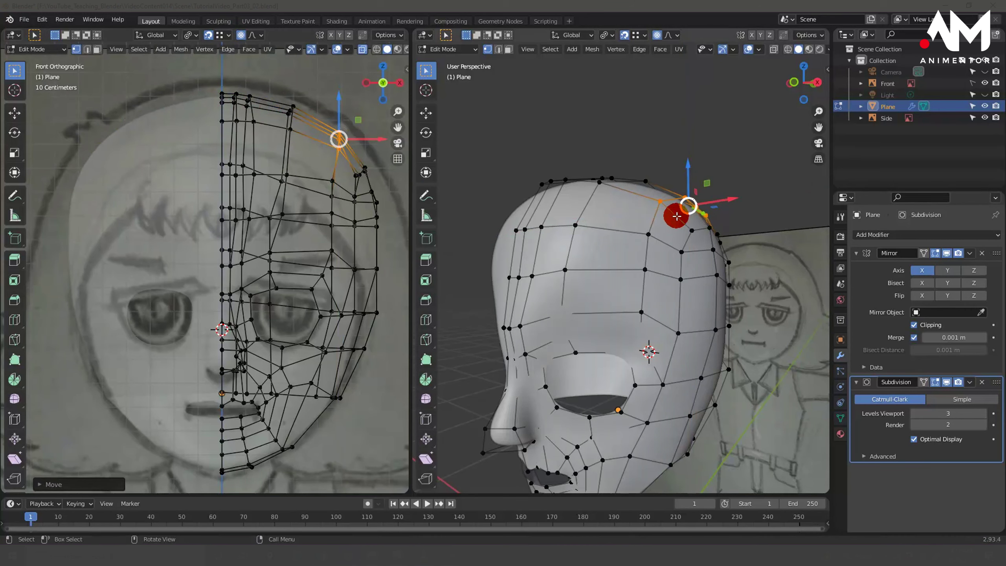
Toggle the Subdivision cage display and inspect the reshaped head from several angles.
{"action": "mouse_move", "coordinate": [678, 213]}
{"action": "middle_mouse_down"}
{"action": "mouse_move", "coordinate": [615, 233]}
{"action": "mouse_move", "coordinate": [552, 222]}
{"action": "mouse_move", "coordinate": [647, 204]}
{"action": "mouse_move", "coordinate": [675, 218]}
{"action": "mouse_move", "coordinate": [723, 382]}
{"action": "mouse_move", "coordinate": [778, 328]}
{"action": "mouse_move", "coordinate": [759, 342]}
{"action": "mouse_move", "coordinate": [691, 341]}
{"action": "middle_mouse_up"}
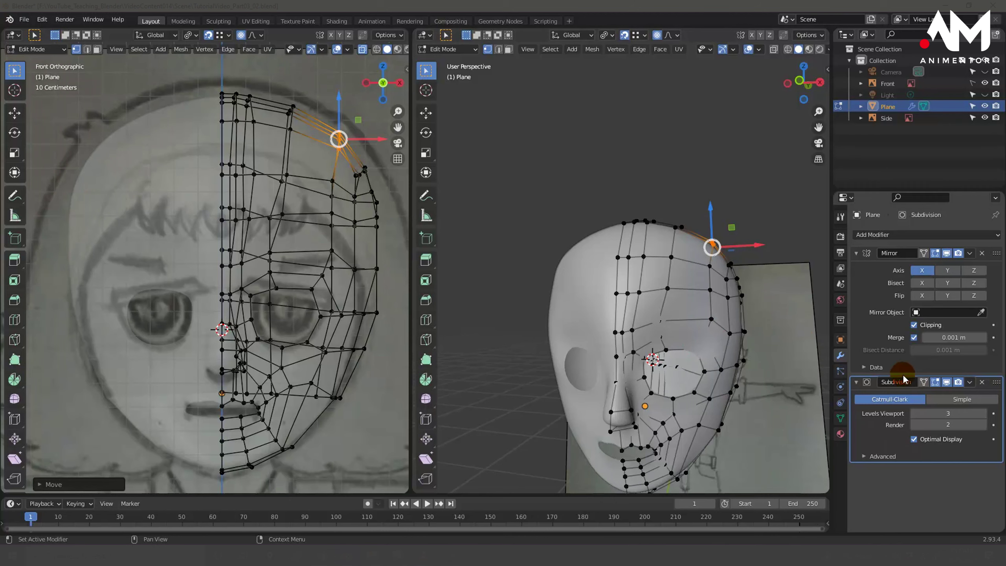
{"action": "left_click", "coordinate": [923, 382]}
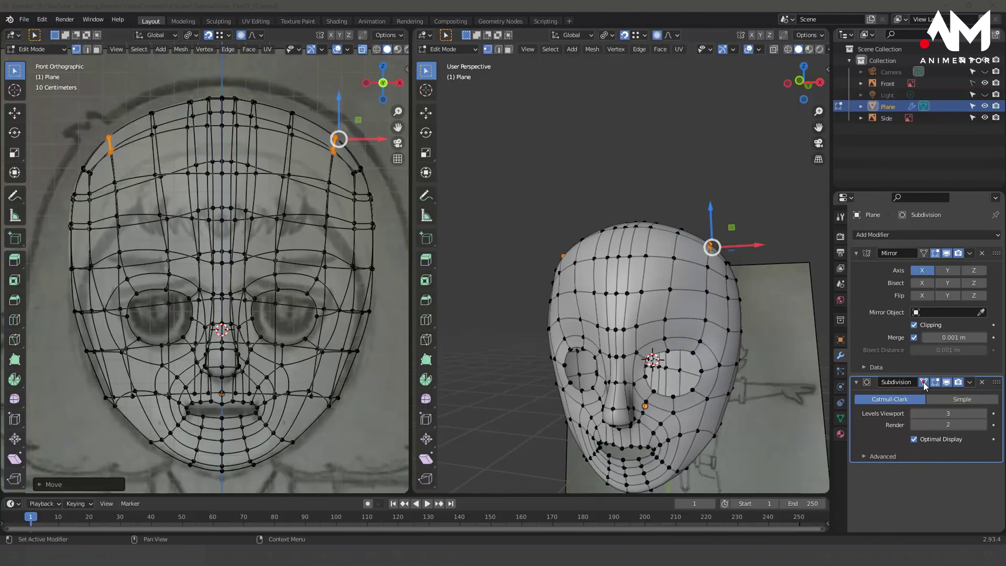
{"action": "left_click", "coordinate": [923, 382]}
{"action": "mouse_move", "coordinate": [757, 326]}
{"action": "middle_mouse_down"}
{"action": "mouse_move", "coordinate": [646, 289]}
{"action": "mouse_move", "coordinate": [678, 287]}
{"action": "mouse_move", "coordinate": [669, 275]}
{"action": "mouse_move", "coordinate": [713, 278]}
{"action": "middle_mouse_up"}
{"action": "scroll", "coordinate": [681, 288], "scroll_direction": "up", "scroll_amount": 3}
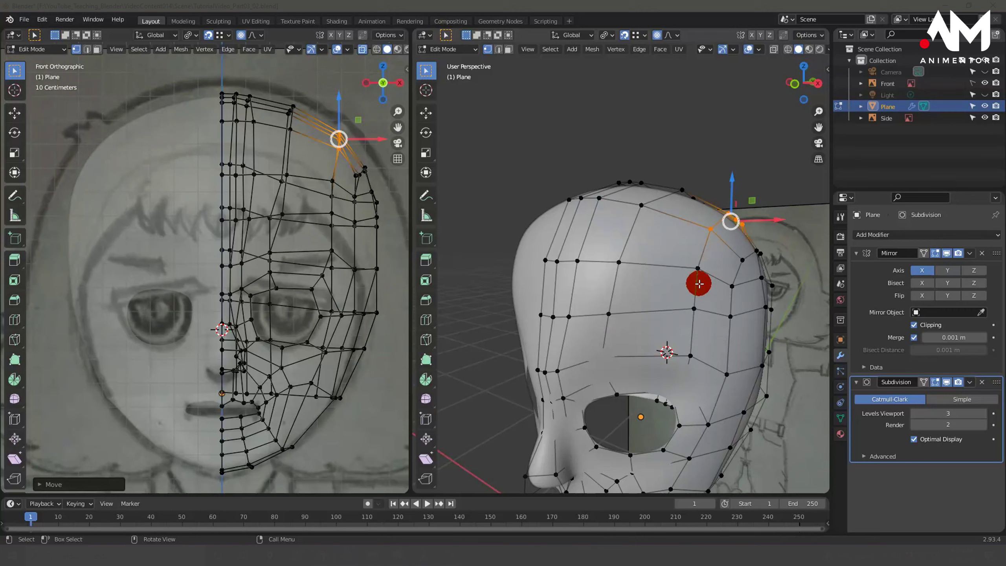
{"action": "scroll", "coordinate": [642, 250], "scroll_direction": "up", "scroll_amount": 3}
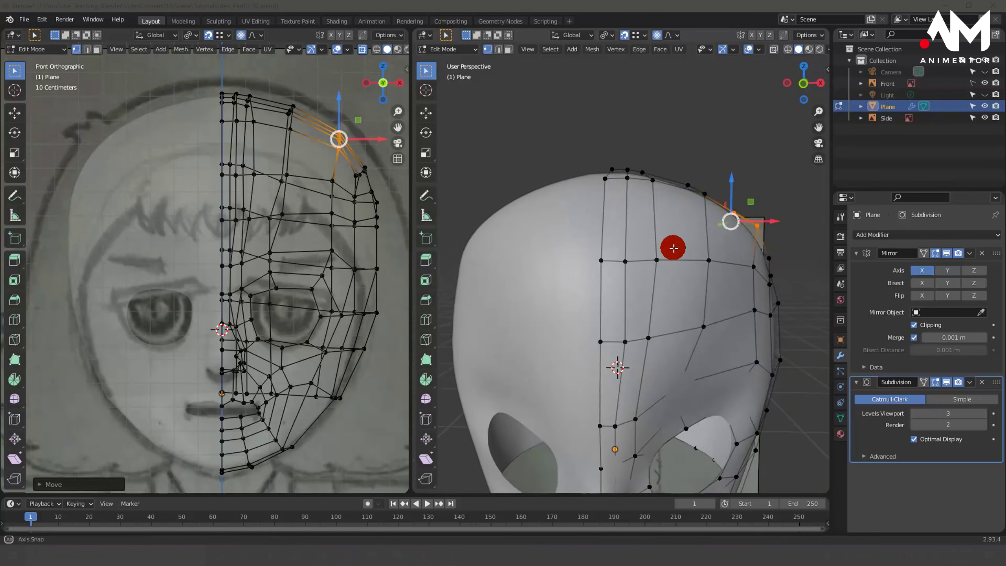
{"action": "mouse_move", "coordinate": [669, 247]}
{"action": "middle_mouse_down"}
{"action": "mouse_move", "coordinate": [688, 250]}
{"action": "mouse_move", "coordinate": [667, 265]}
{"action": "mouse_move", "coordinate": [599, 268]}
{"action": "mouse_move", "coordinate": [609, 254]}
{"action": "mouse_move", "coordinate": [643, 247]}
{"action": "middle_mouse_up"}
{"action": "scroll", "coordinate": [689, 249], "scroll_direction": "down", "scroll_amount": 3}
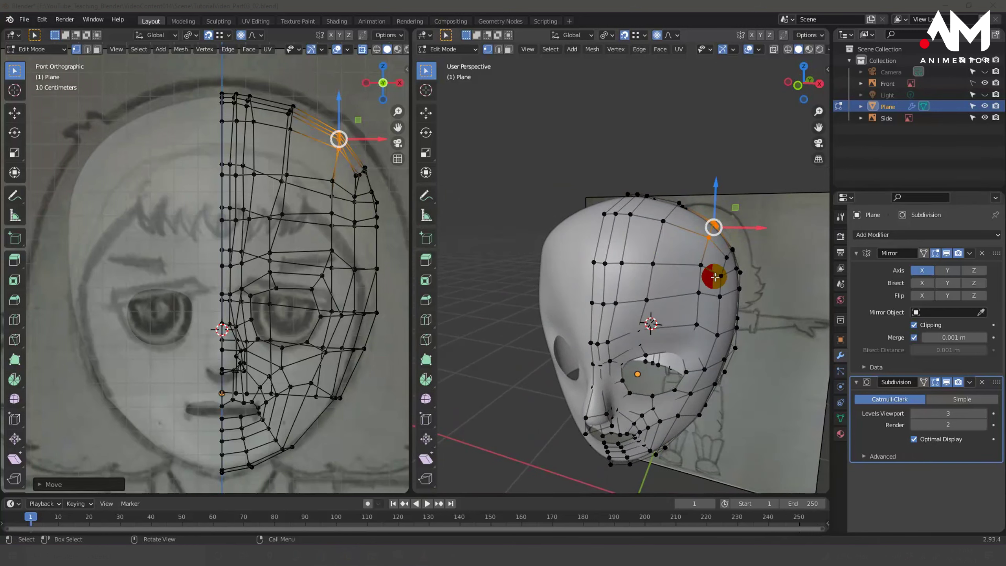
{"action": "middle_click_drag", "start_coordinate": [714, 277], "coordinate": [673, 284]}
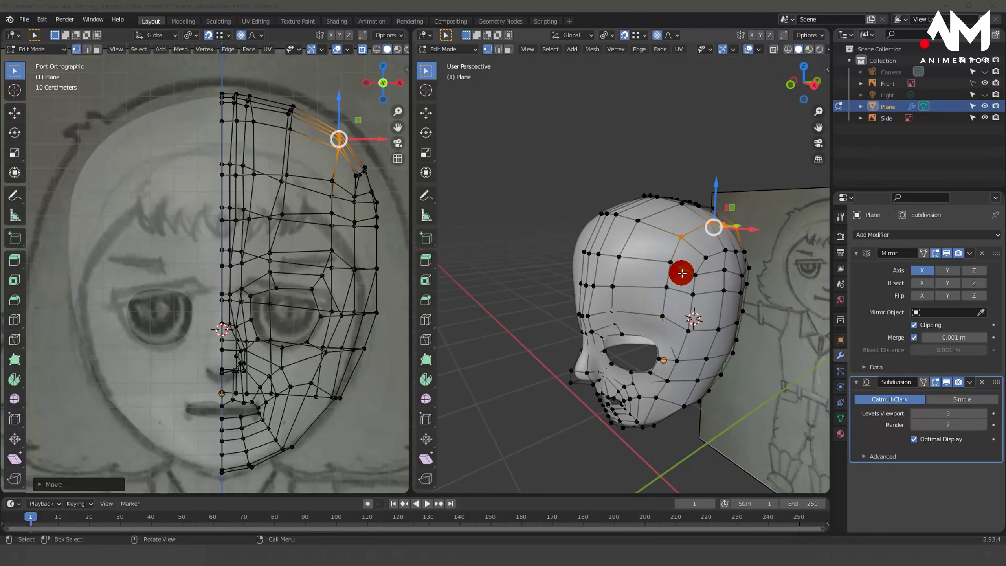
{"action": "mouse_move", "coordinate": [681, 209]}
{"action": "middle_mouse_down"}
{"action": "mouse_move", "coordinate": [718, 252]}
{"action": "mouse_move", "coordinate": [825, 251]}
{"action": "mouse_move", "coordinate": [415, 247]}
{"action": "mouse_move", "coordinate": [793, 254]}
{"action": "mouse_move", "coordinate": [725, 261]}
{"action": "mouse_move", "coordinate": [696, 252]}
{"action": "mouse_move", "coordinate": [690, 260]}
{"action": "mouse_move", "coordinate": [662, 247]}
{"action": "mouse_move", "coordinate": [741, 247]}
{"action": "mouse_move", "coordinate": [680, 251]}
{"action": "mouse_move", "coordinate": [649, 238]}
{"action": "mouse_move", "coordinate": [709, 242]}
{"action": "mouse_move", "coordinate": [707, 225]}
{"action": "mouse_move", "coordinate": [709, 238]}
{"action": "mouse_move", "coordinate": [682, 244]}
{"action": "mouse_move", "coordinate": [684, 233]}
{"action": "mouse_move", "coordinate": [710, 233]}
{"action": "mouse_move", "coordinate": [690, 244]}
{"action": "middle_mouse_up"}
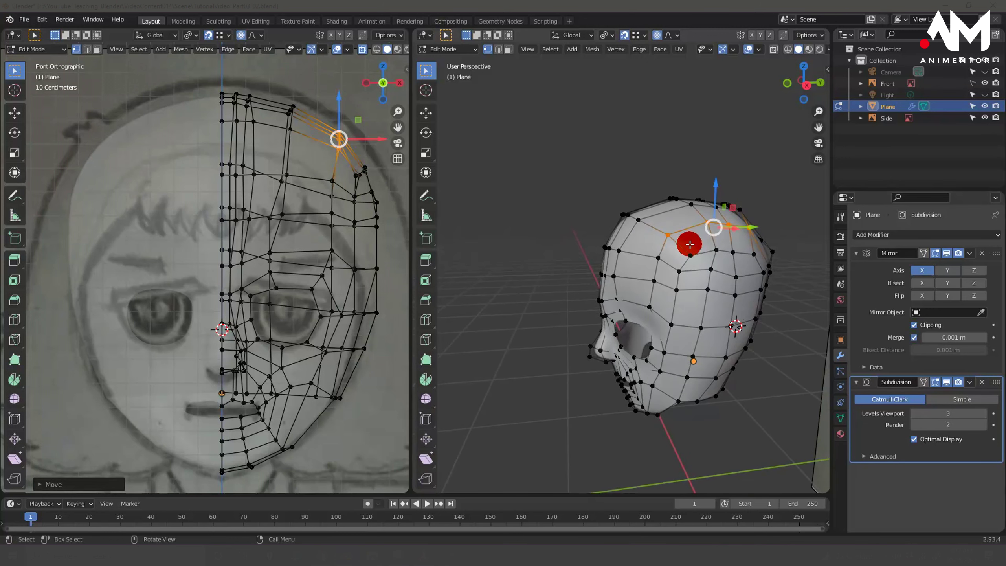
Select two vertices on top of the head.
{"action": "left_click", "coordinate": [664, 235]}
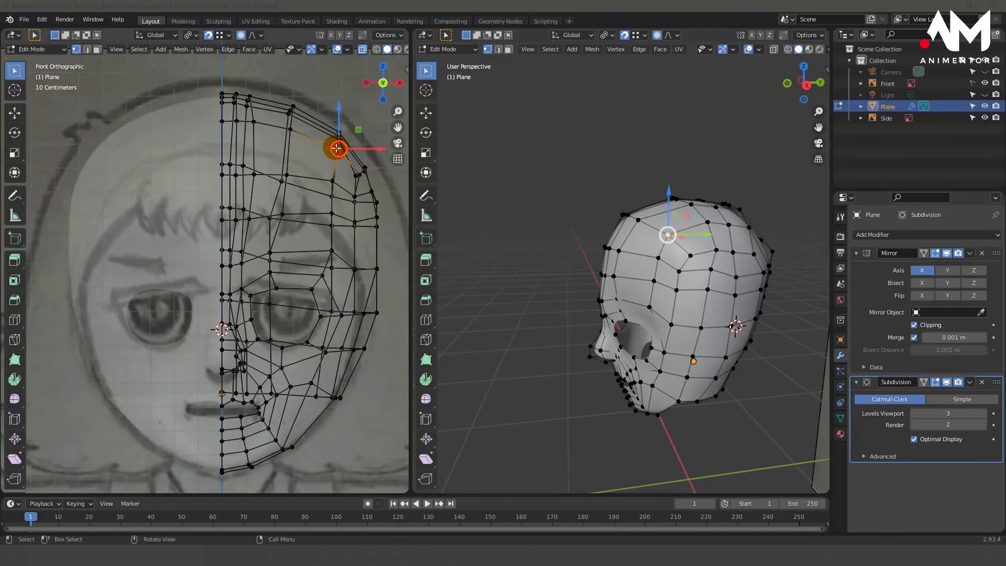
{"action": "scroll", "coordinate": [338, 148], "scroll_direction": "up", "scroll_amount": 1}
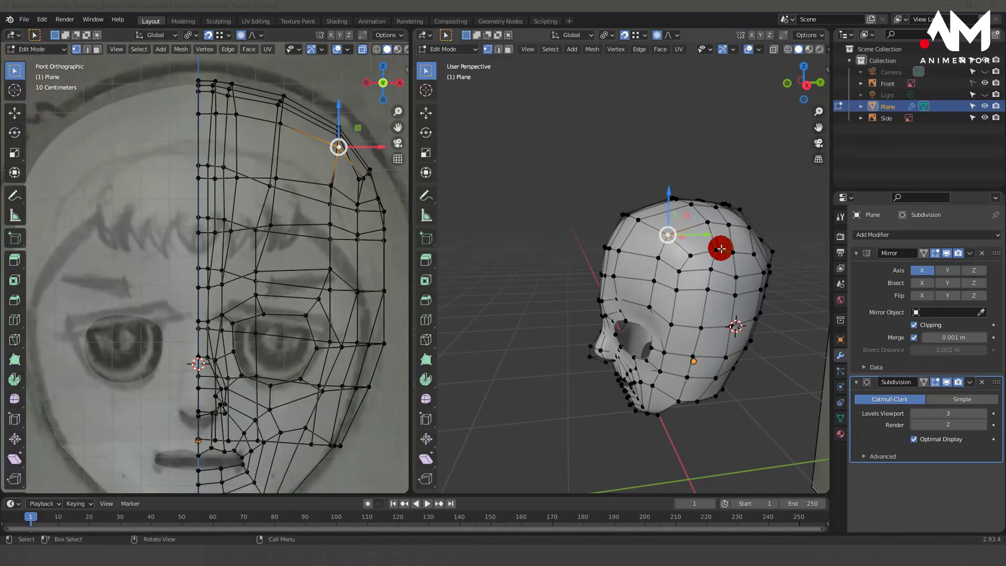
{"action": "mouse_move", "coordinate": [721, 247]}
{"action": "middle_mouse_down"}
{"action": "mouse_move", "coordinate": [744, 240]}
{"action": "mouse_move", "coordinate": [660, 231]}
{"action": "mouse_move", "coordinate": [743, 242]}
{"action": "mouse_move", "coordinate": [748, 231]}
{"action": "mouse_move", "coordinate": [714, 236]}
{"action": "mouse_move", "coordinate": [709, 224]}
{"action": "middle_mouse_up"}
{"action": "left_click", "coordinate": [731, 225], "text": "shift"}
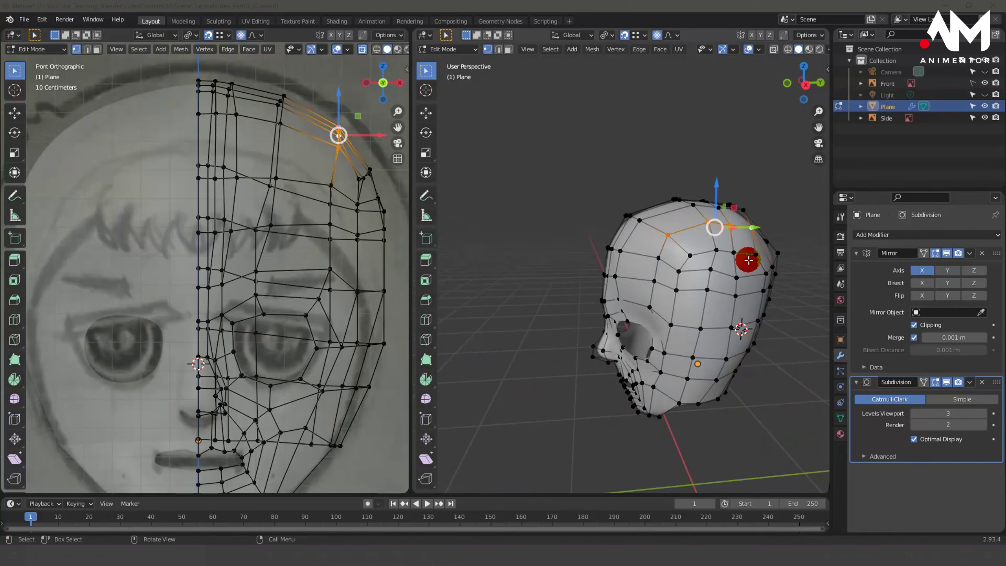
{"action": "mouse_move", "coordinate": [749, 260]}
{"action": "middle_mouse_down"}
{"action": "mouse_move", "coordinate": [786, 270]}
{"action": "mouse_move", "coordinate": [822, 255]}
{"action": "mouse_move", "coordinate": [733, 242]}
{"action": "mouse_move", "coordinate": [659, 111]}
{"action": "middle_mouse_up"}
Try raising the crown vertices with soft falloff, then undo the pull.
{"action": "left_click", "coordinate": [657, 35]}
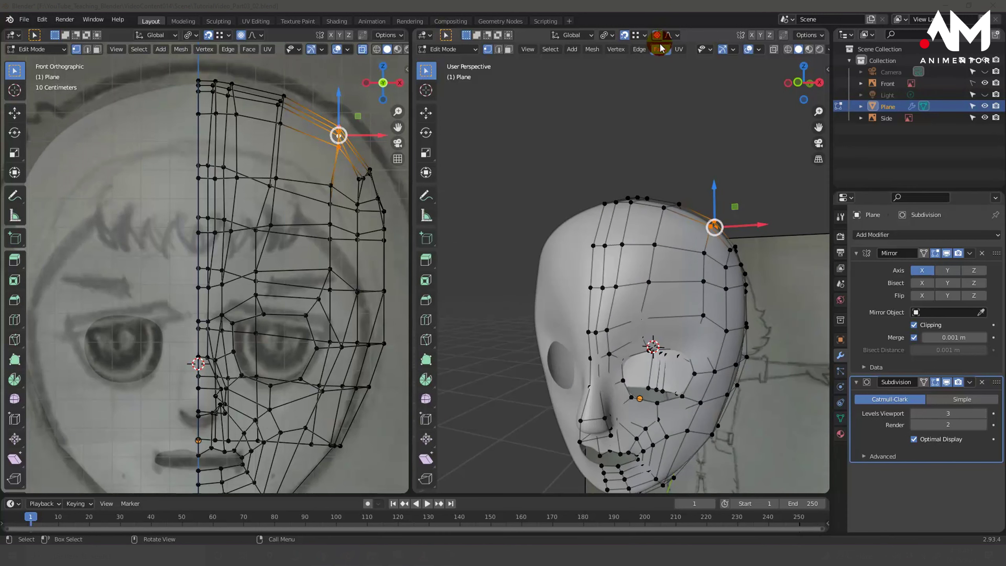
{"action": "middle_click_drag", "start_coordinate": [748, 233], "coordinate": [649, 219]}
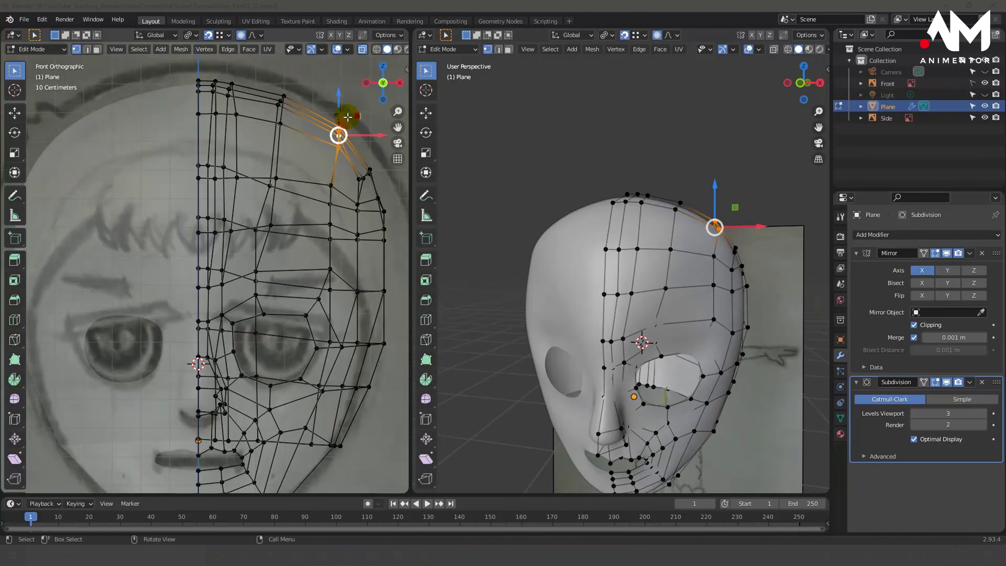
{"action": "left_click_drag", "start_coordinate": [360, 116], "coordinate": [363, 114]}
{"action": "mouse_move", "coordinate": [351, 139]}
{"action": "middle_mouse_down"}
{"action": "mouse_move", "coordinate": [349, 175]}
{"action": "mouse_move", "coordinate": [364, 162]}
{"action": "mouse_move", "coordinate": [352, 204]}
{"action": "mouse_move", "coordinate": [314, 218]}
{"action": "mouse_move", "coordinate": [274, 214]}
{"action": "mouse_move", "coordinate": [323, 215]}
{"action": "middle_mouse_up"}
{"action": "mouse_move", "coordinate": [700, 252]}
{"action": "middle_mouse_down"}
{"action": "mouse_move", "coordinate": [705, 265]}
{"action": "mouse_move", "coordinate": [725, 265]}
{"action": "mouse_move", "coordinate": [724, 191]}
{"action": "middle_mouse_up"}
{"action": "mouse_move", "coordinate": [710, 182]}
{"action": "left_mouse_down"}
{"action": "mouse_move", "coordinate": [714, 106]}
{"action": "mouse_move", "coordinate": [705, 150]}
{"action": "mouse_move", "coordinate": [711, 120]}
{"action": "left_mouse_up"}
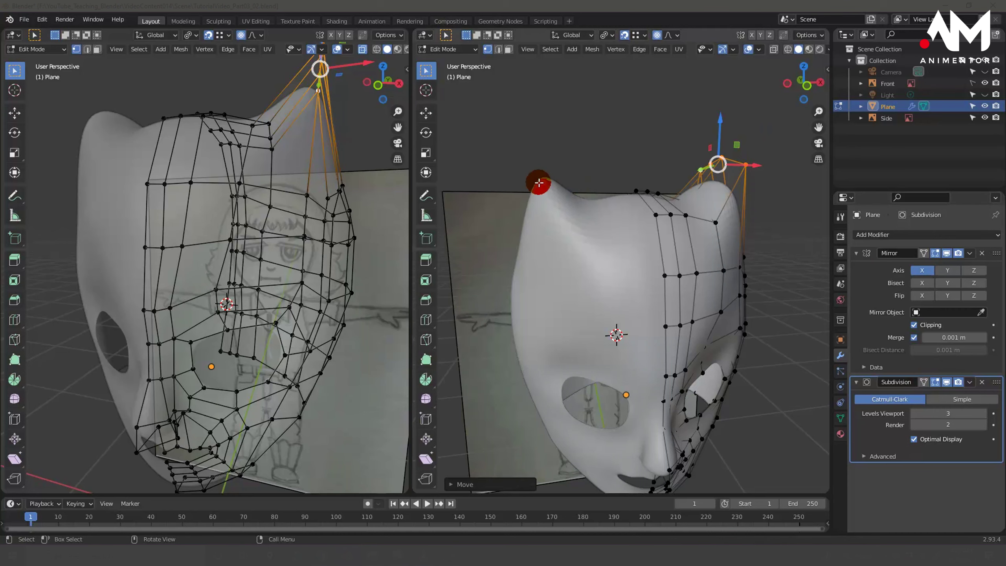
{"action": "mouse_move", "coordinate": [570, 240]}
{"action": "middle_mouse_down"}
{"action": "mouse_move", "coordinate": [625, 243]}
{"action": "mouse_move", "coordinate": [547, 246]}
{"action": "middle_mouse_up"}
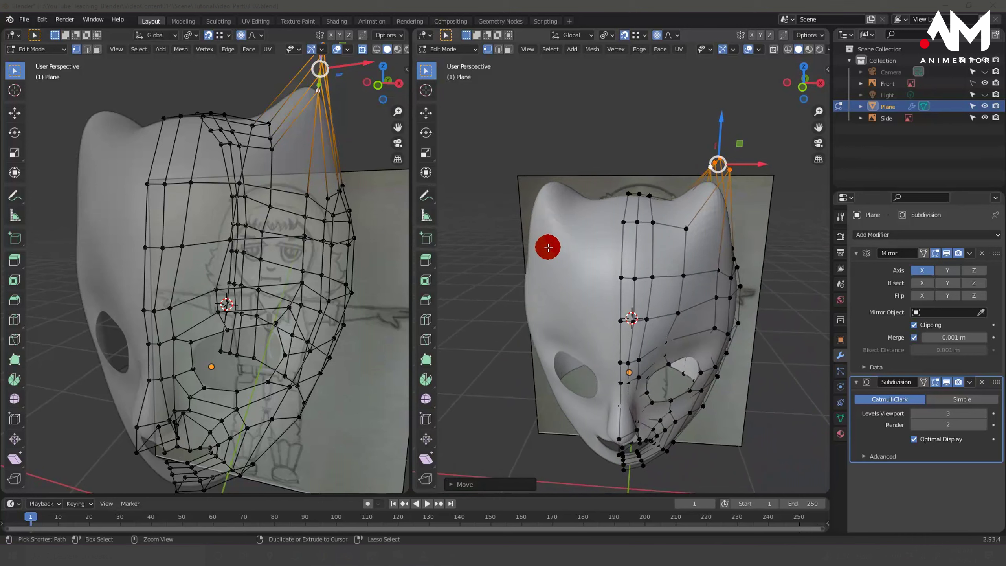
{"action": "key", "text": "ctrl+z"}
Select the top crown vertices and preview the smoothed head in Object Mode.
{"action": "mouse_move", "coordinate": [616, 268]}
{"action": "middle_mouse_down"}
{"action": "mouse_move", "coordinate": [634, 236]}
{"action": "mouse_move", "coordinate": [656, 247]}
{"action": "middle_mouse_up"}
{"action": "left_click", "coordinate": [646, 251]}
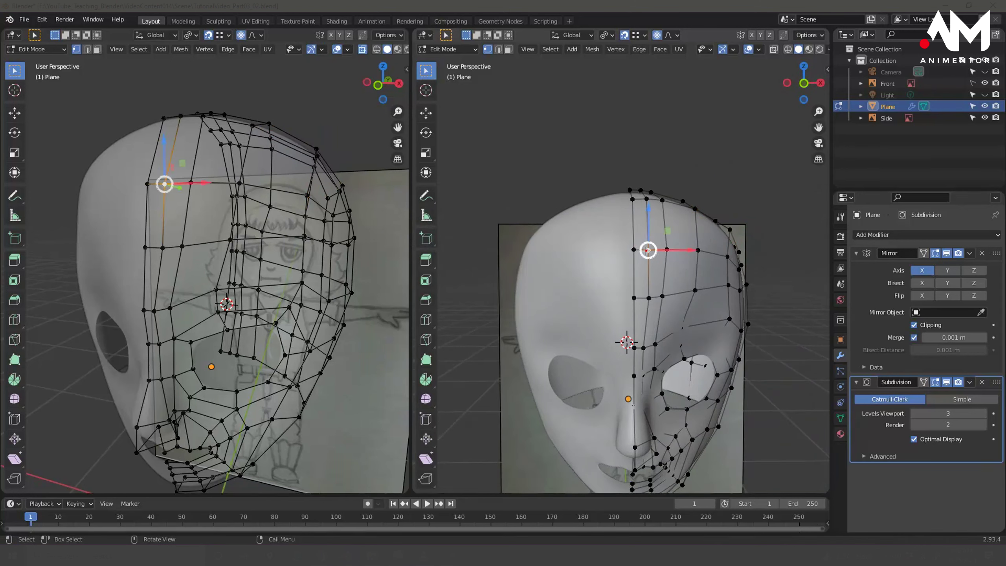
{"action": "left_click", "coordinate": [646, 200]}
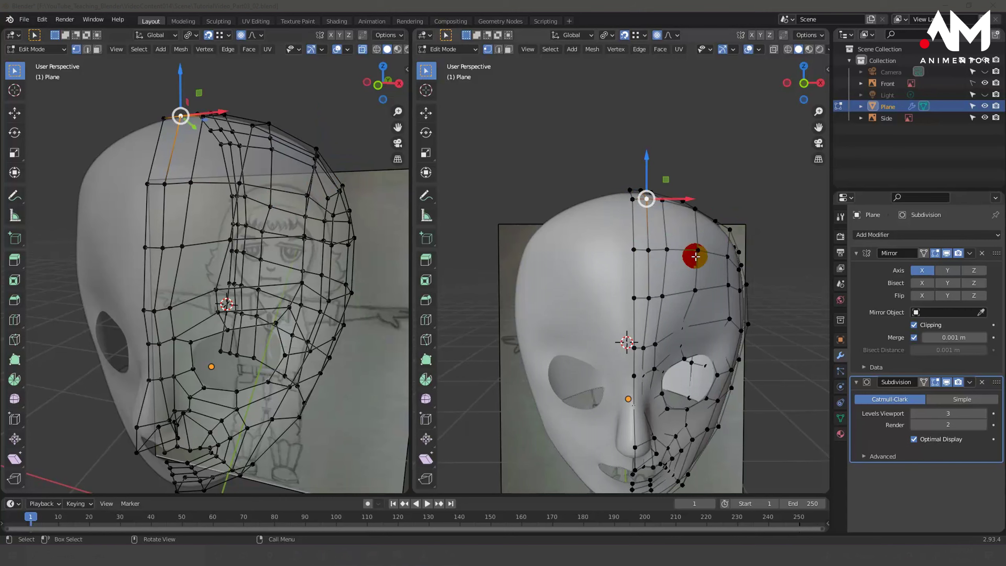
{"action": "mouse_move", "coordinate": [691, 254]}
{"action": "middle_mouse_down"}
{"action": "mouse_move", "coordinate": [677, 260]}
{"action": "mouse_move", "coordinate": [509, 129]}
{"action": "middle_mouse_up"}
{"action": "key", "text": "Tab"}
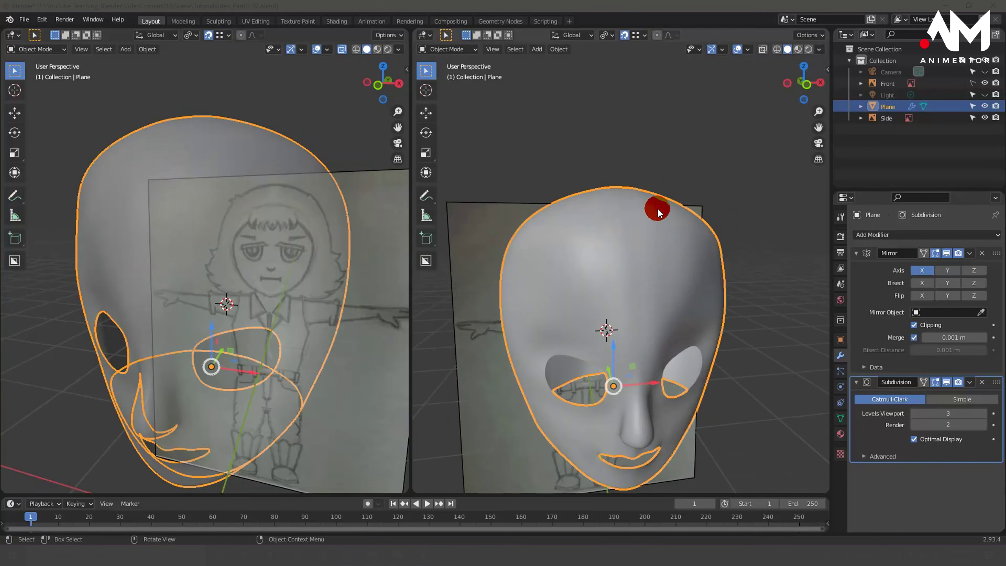
{"action": "mouse_move", "coordinate": [620, 253]}
{"action": "middle_mouse_down"}
{"action": "mouse_move", "coordinate": [617, 231]}
{"action": "mouse_move", "coordinate": [584, 225]}
{"action": "mouse_move", "coordinate": [573, 243]}
{"action": "mouse_move", "coordinate": [570, 214]}
{"action": "mouse_move", "coordinate": [660, 240]}
{"action": "mouse_move", "coordinate": [602, 243]}
{"action": "mouse_move", "coordinate": [630, 241]}
{"action": "mouse_move", "coordinate": [611, 202]}
{"action": "mouse_move", "coordinate": [662, 231]}
{"action": "mouse_move", "coordinate": [630, 237]}
{"action": "mouse_move", "coordinate": [619, 216]}
{"action": "mouse_move", "coordinate": [627, 222]}
{"action": "middle_mouse_up"}
Back in Edit Mode, scale the two top vertices on Z to one height.
{"action": "key", "text": "Tab"}
{"action": "scroll", "coordinate": [658, 234], "scroll_direction": "up", "scroll_amount": 3}
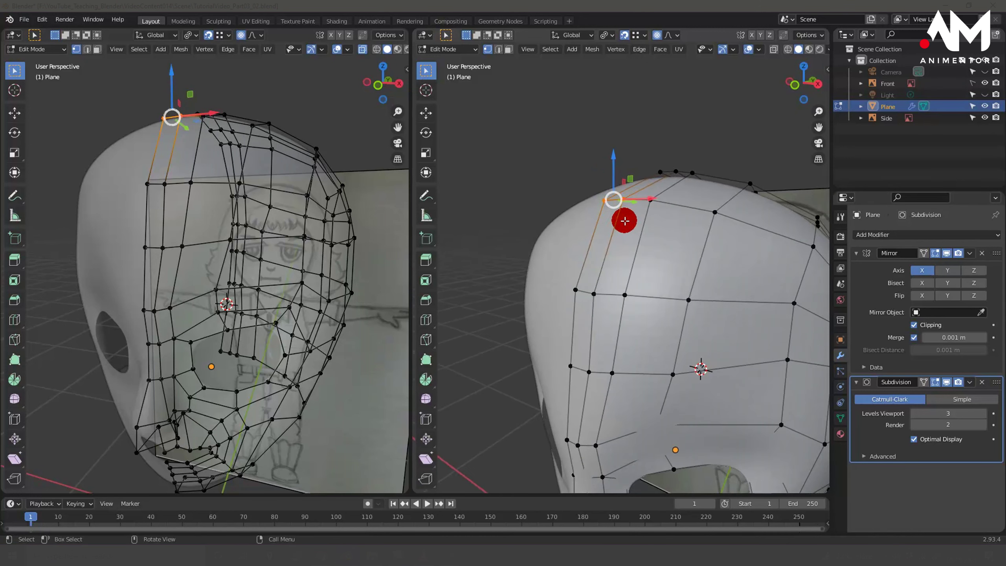
{"action": "key", "text": "s"}
{"action": "key", "text": "z"}
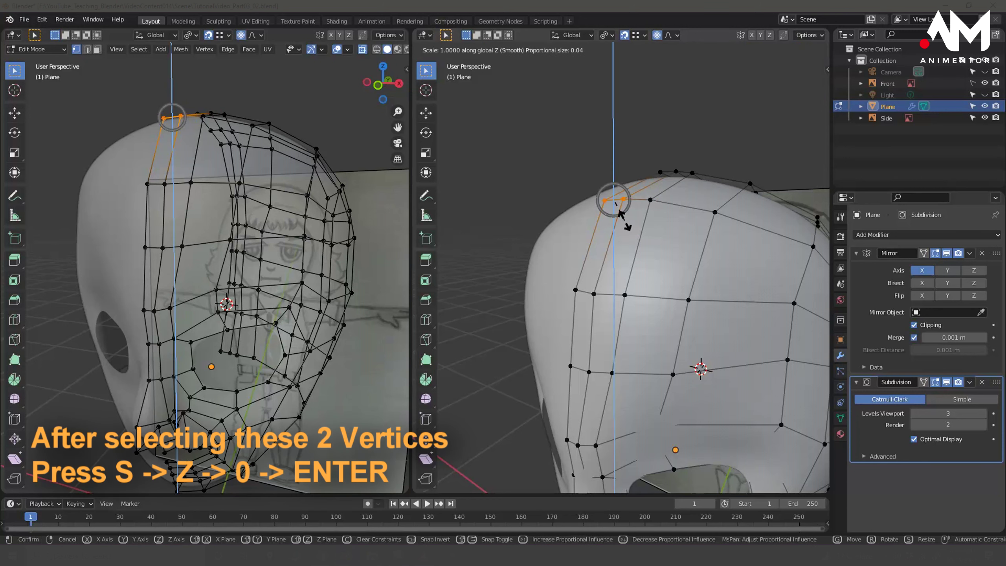
{"action": "left_click", "coordinate": [639, 237]}
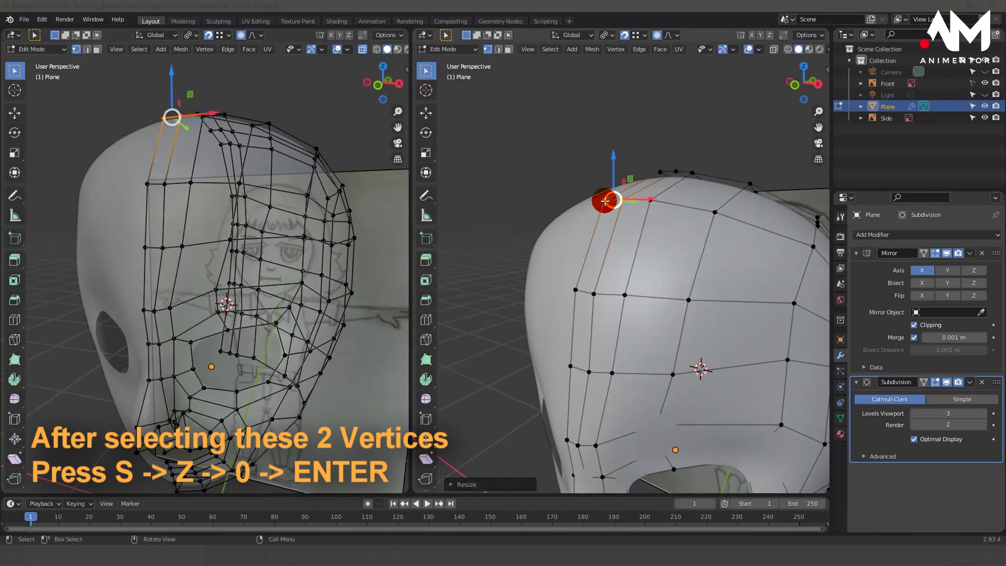
Level the topmost crown vertex by scaling it on Z.
{"action": "mouse_move", "coordinate": [619, 199]}
{"action": "middle_mouse_down"}
{"action": "mouse_move", "coordinate": [653, 247]}
{"action": "mouse_move", "coordinate": [669, 242]}
{"action": "mouse_move", "coordinate": [630, 256]}
{"action": "mouse_move", "coordinate": [689, 179]}
{"action": "middle_mouse_up"}
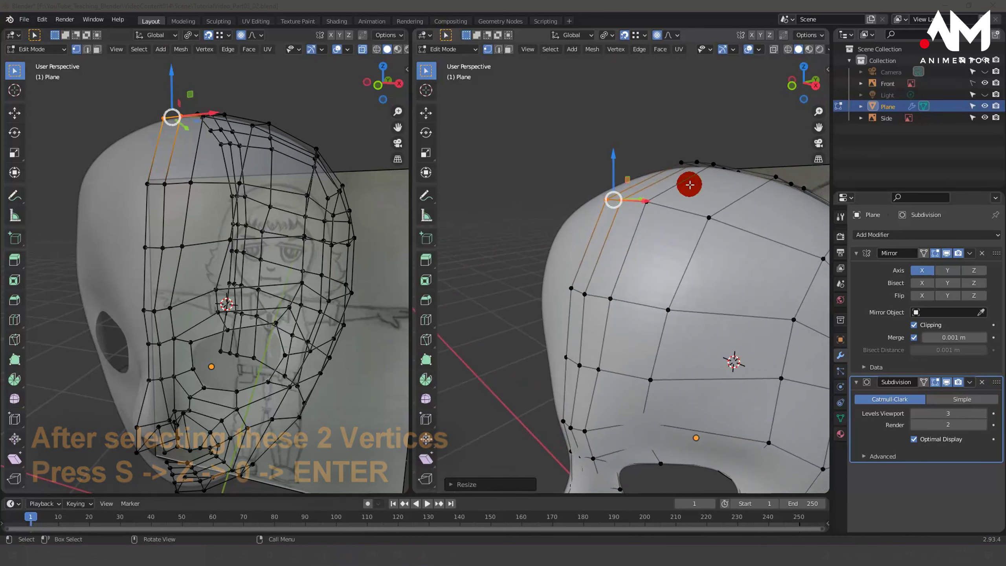
{"action": "left_click", "coordinate": [698, 167]}
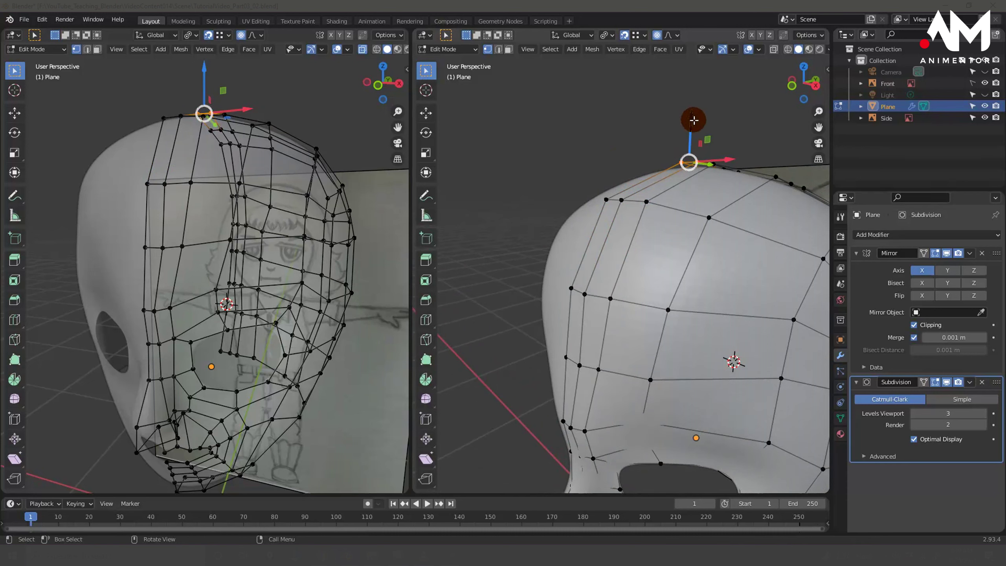
{"action": "key", "text": "s"}
{"action": "key", "text": "z"}
{"action": "type", "text": "0"}
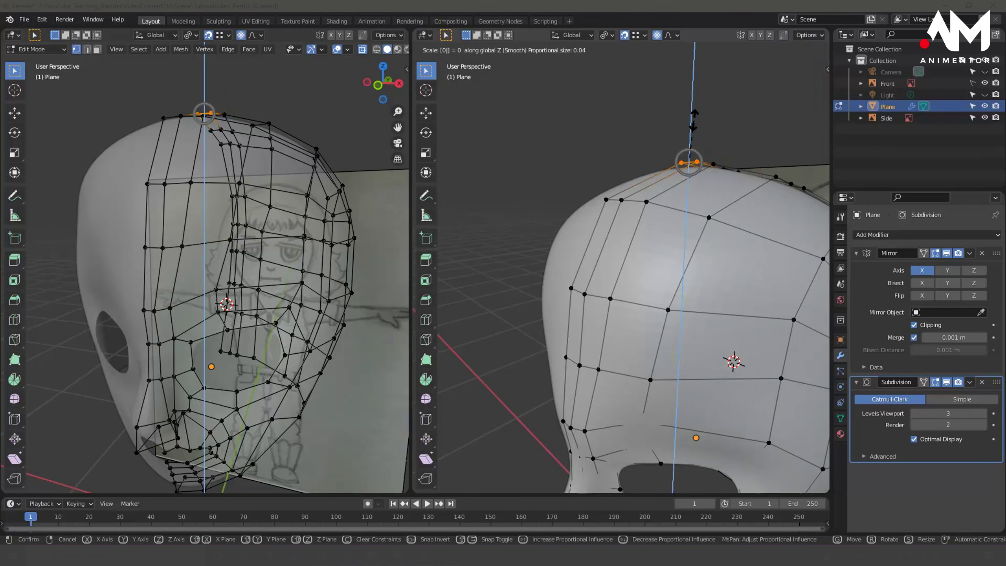
{"action": "left_click", "coordinate": [694, 120]}
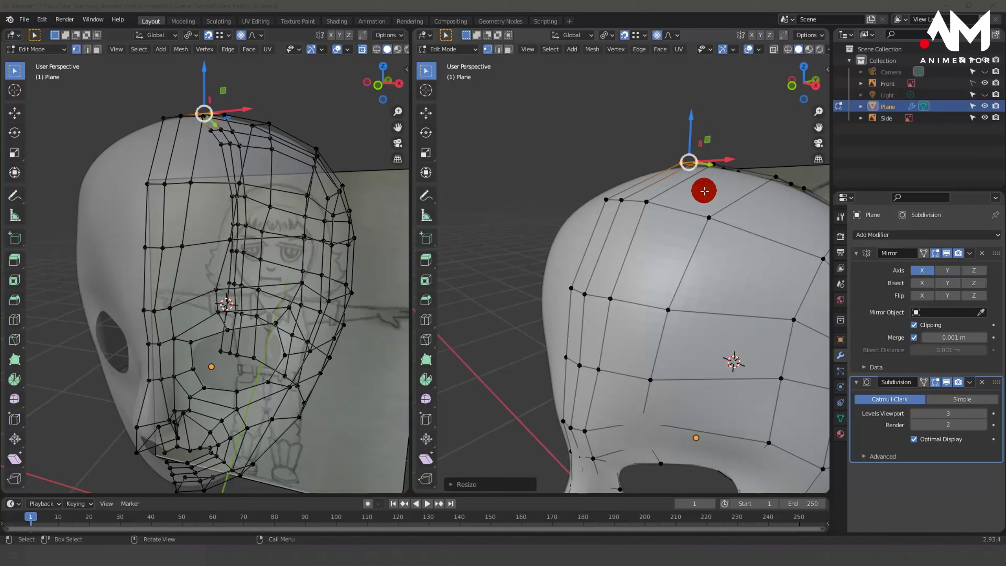
Box-select the row of crown vertices and flatten them on Z to a single height.
{"action": "middle_click_drag", "start_coordinate": [703, 191], "coordinate": [717, 204]}
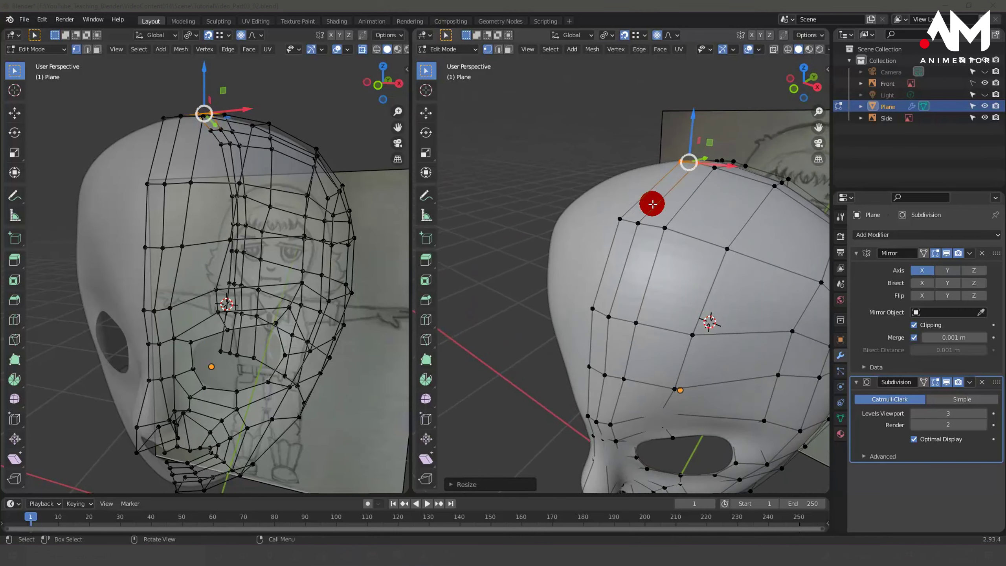
{"action": "middle_click_drag", "start_coordinate": [657, 221], "coordinate": [691, 210]}
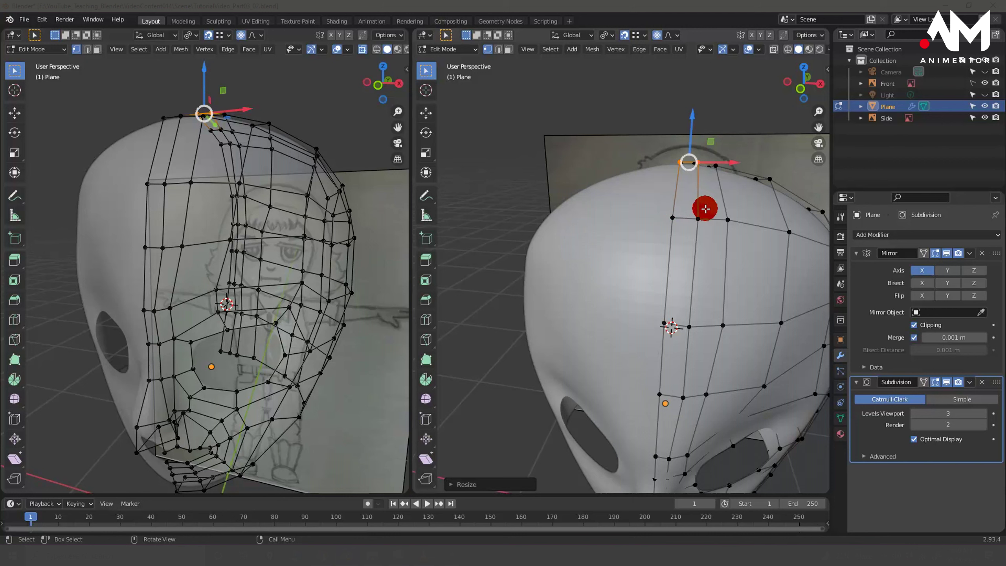
{"action": "mouse_move", "coordinate": [717, 204]}
{"action": "middle_mouse_down"}
{"action": "mouse_move", "coordinate": [703, 191]}
{"action": "mouse_move", "coordinate": [638, 202]}
{"action": "middle_mouse_up"}
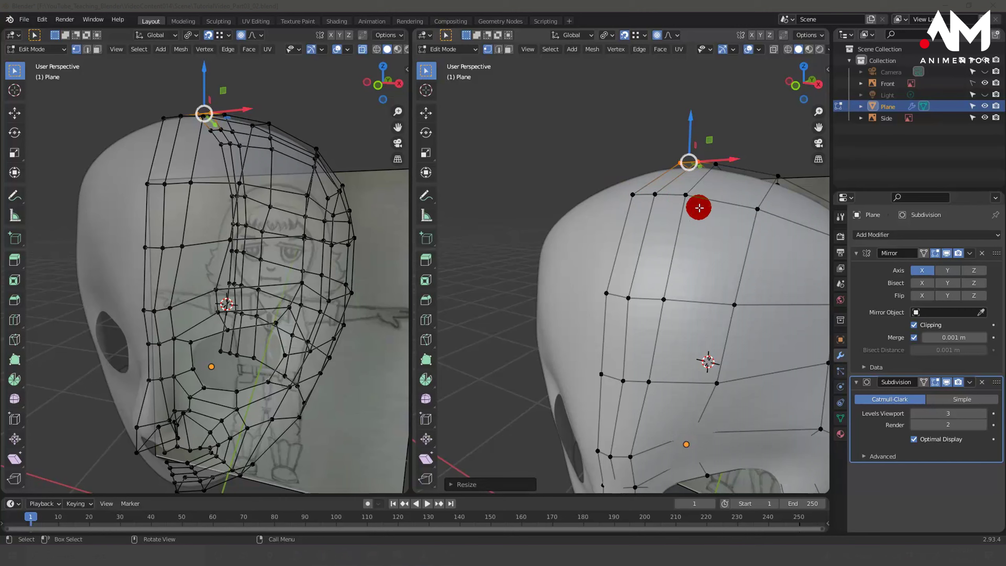
{"action": "middle_click_drag", "start_coordinate": [769, 213], "coordinate": [607, 231]}
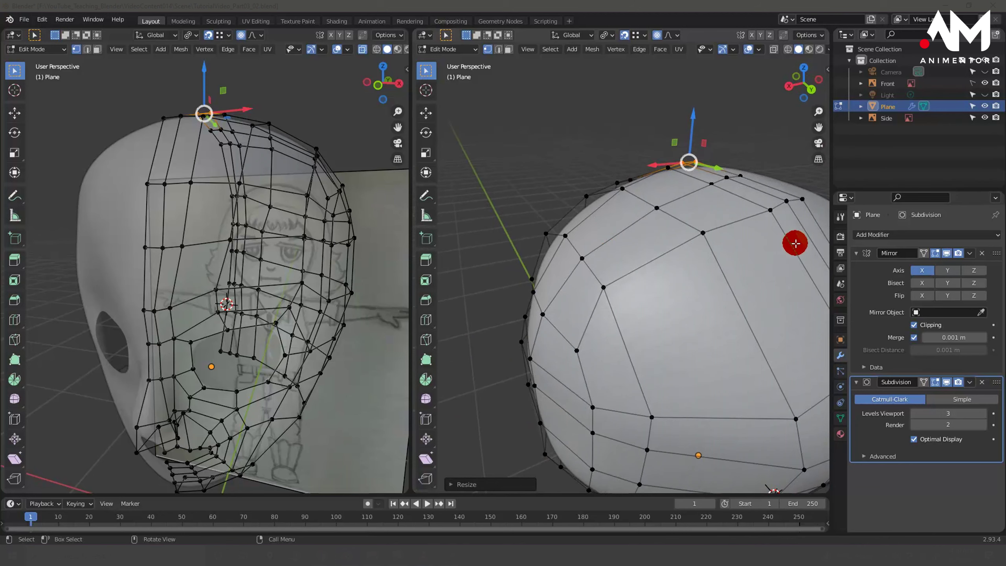
{"action": "mouse_move", "coordinate": [793, 240]}
{"action": "middle_mouse_down"}
{"action": "mouse_move", "coordinate": [775, 247]}
{"action": "mouse_move", "coordinate": [752, 207]}
{"action": "middle_mouse_up"}
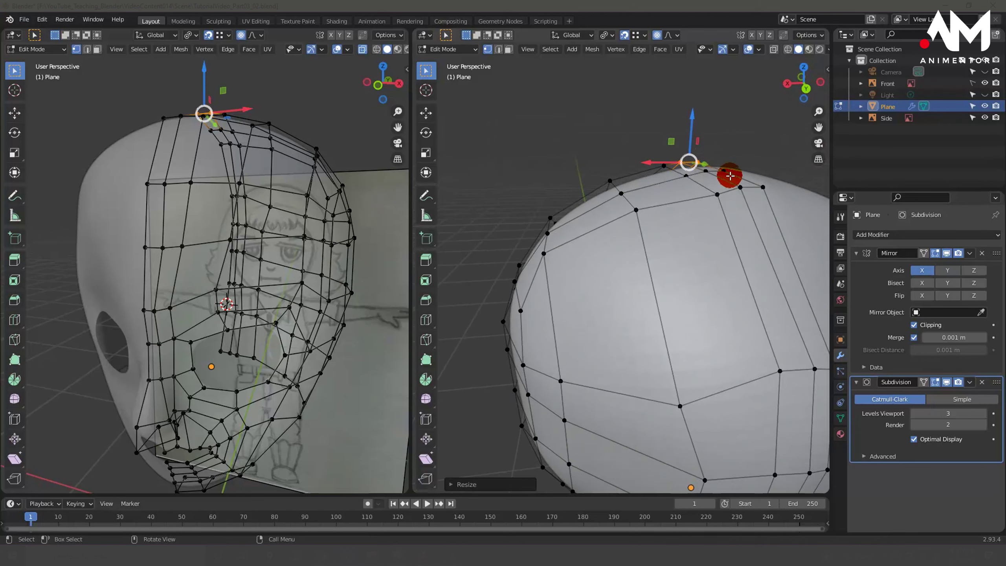
{"action": "mouse_move", "coordinate": [729, 175]}
{"action": "left_mouse_down"}
{"action": "mouse_move", "coordinate": [780, 201]}
{"action": "mouse_move", "coordinate": [781, 218]}
{"action": "left_mouse_up"}
{"action": "middle_click_drag", "start_coordinate": [782, 218], "coordinate": [405, 231]}
{"action": "key", "text": "s"}
{"action": "key", "text": "z"}
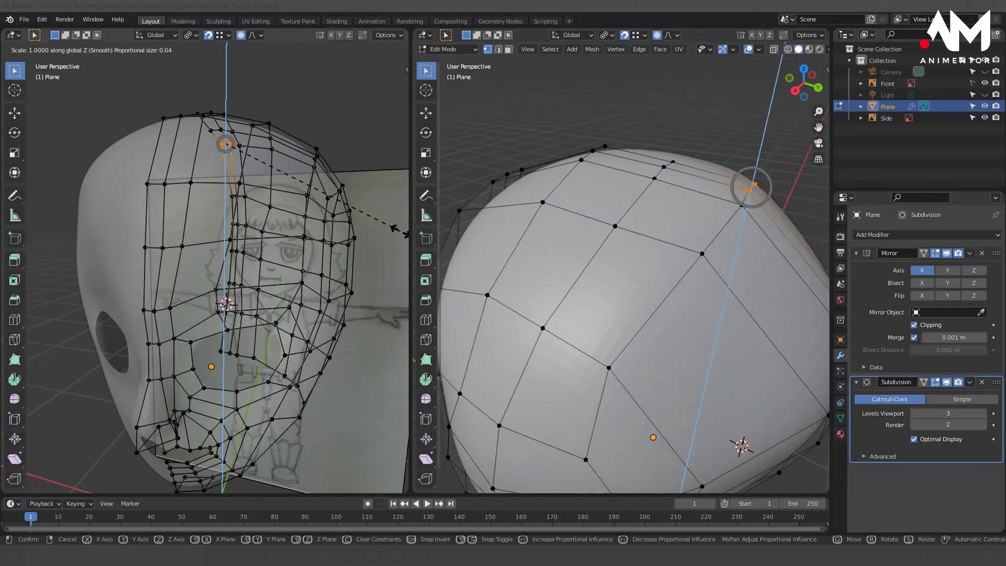
{"action": "key", "text": "Return"}
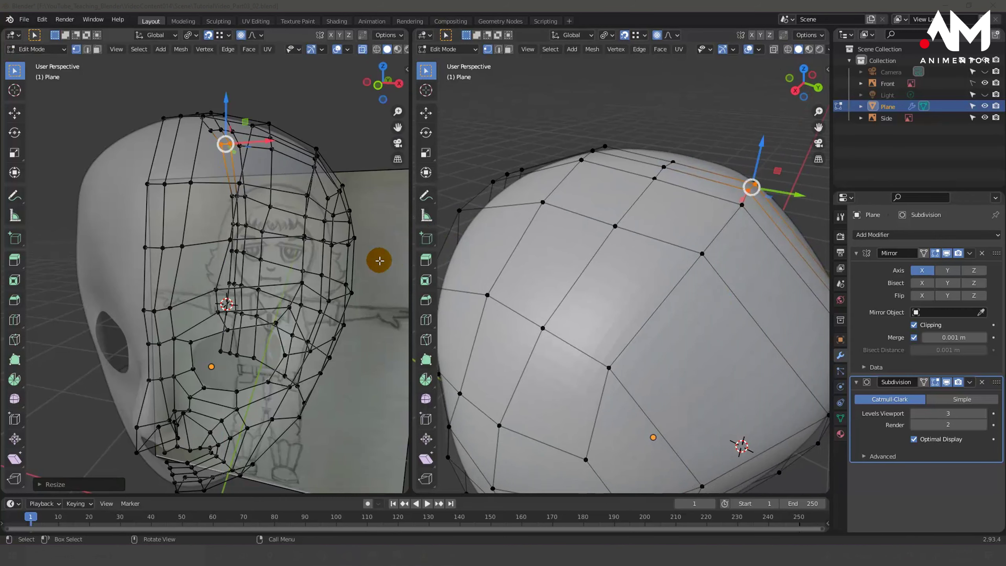
Select a vertex on the side of the head.
{"action": "scroll", "coordinate": [662, 253], "scroll_direction": "down", "scroll_amount": 2}
{"action": "mouse_move", "coordinate": [757, 289]}
{"action": "middle_mouse_down"}
{"action": "mouse_move", "coordinate": [719, 281]}
{"action": "mouse_move", "coordinate": [768, 319]}
{"action": "mouse_move", "coordinate": [771, 295]}
{"action": "middle_mouse_up"}
{"action": "left_click", "coordinate": [758, 324]}
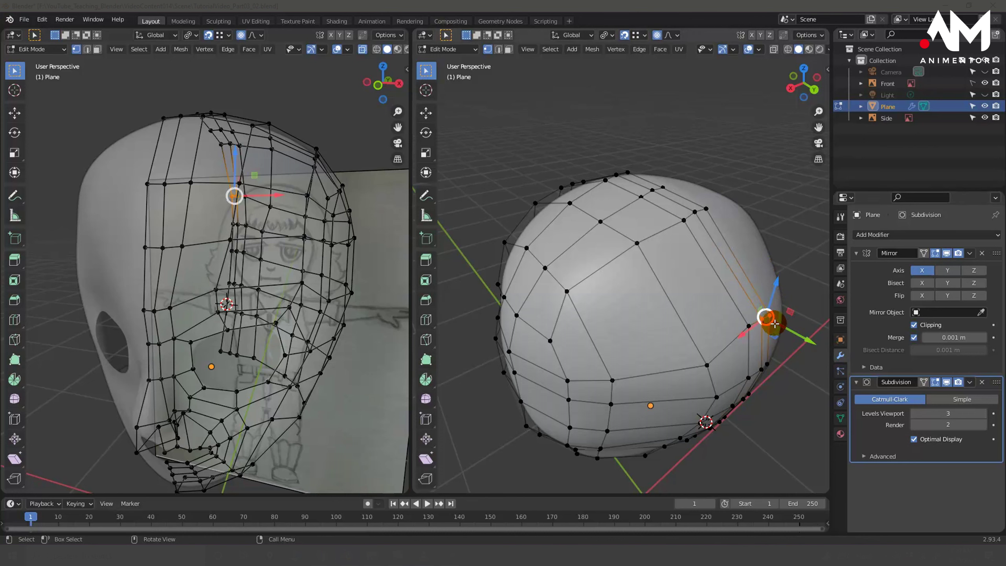
Align the selected side vertices in depth by scaling them on Y.
{"action": "scroll", "coordinate": [774, 324], "scroll_direction": "up", "scroll_amount": 2}
{"action": "scroll", "coordinate": [772, 324], "scroll_direction": "up", "scroll_amount": 2}
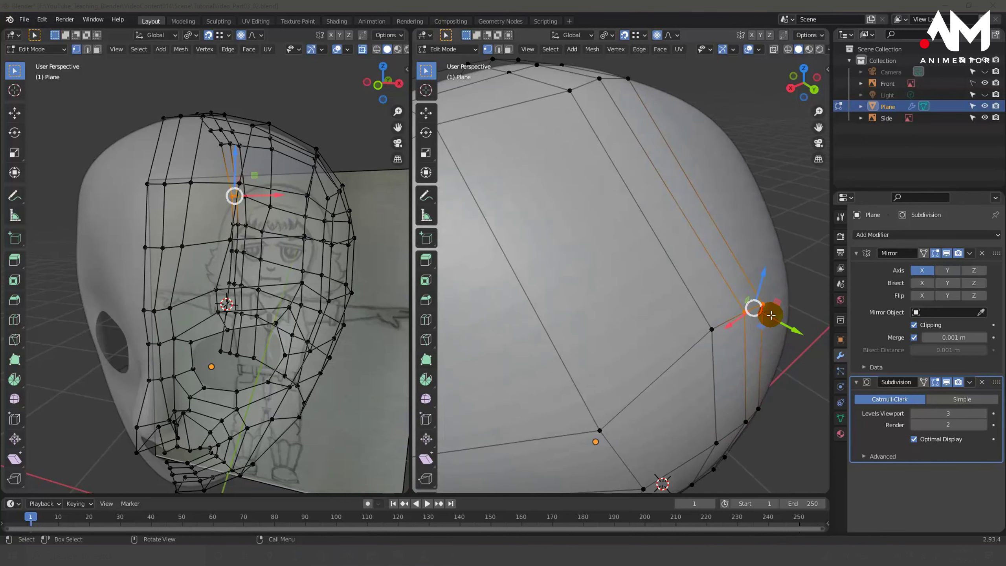
{"action": "key", "text": "s"}
{"action": "key", "text": "y"}
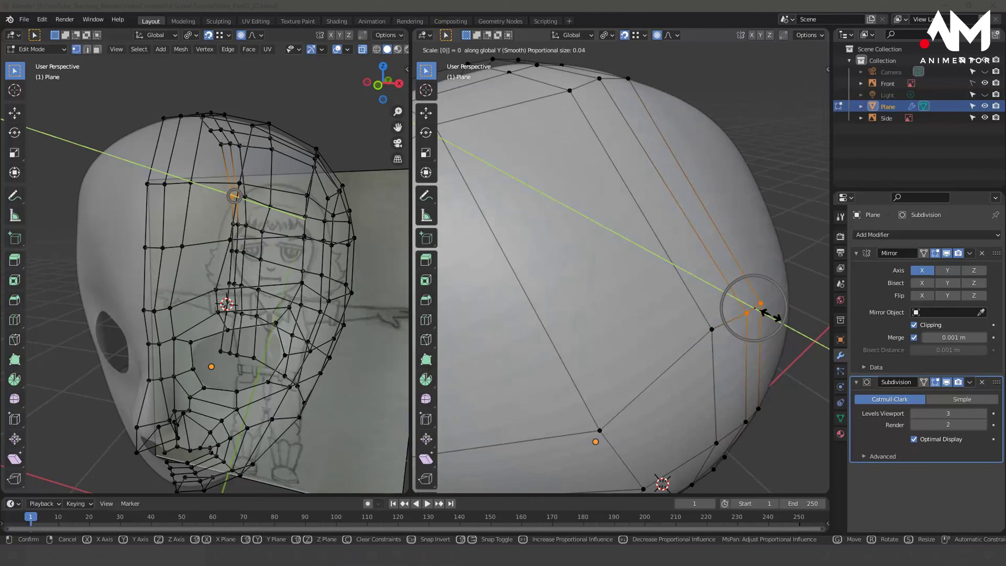
{"action": "left_click", "coordinate": [768, 315]}
Add another side vertex and flatten the group on the Y axis.
{"action": "scroll", "coordinate": [753, 311], "scroll_direction": "down", "scroll_amount": 3}
{"action": "scroll", "coordinate": [760, 349], "scroll_direction": "down", "scroll_amount": 2}
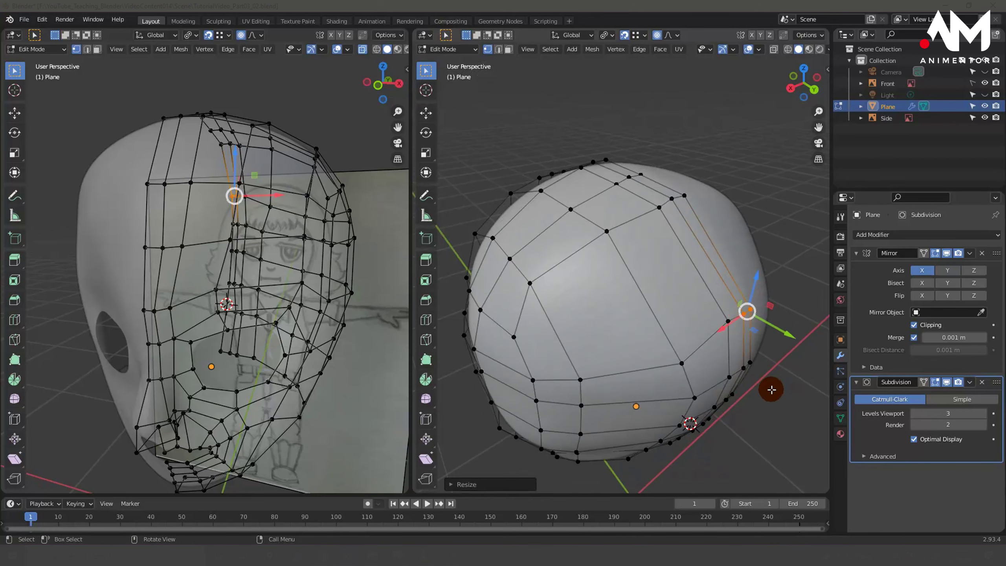
{"action": "scroll", "coordinate": [757, 375], "scroll_direction": "down", "scroll_amount": 1}
{"action": "left_click", "coordinate": [747, 377]}
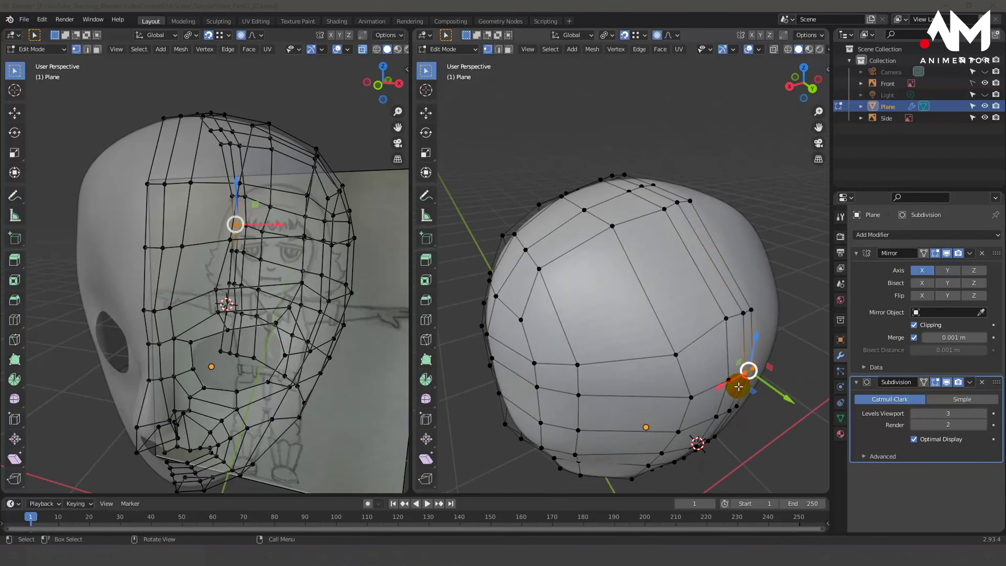
{"action": "key", "text": "s"}
{"action": "key", "text": "y"}
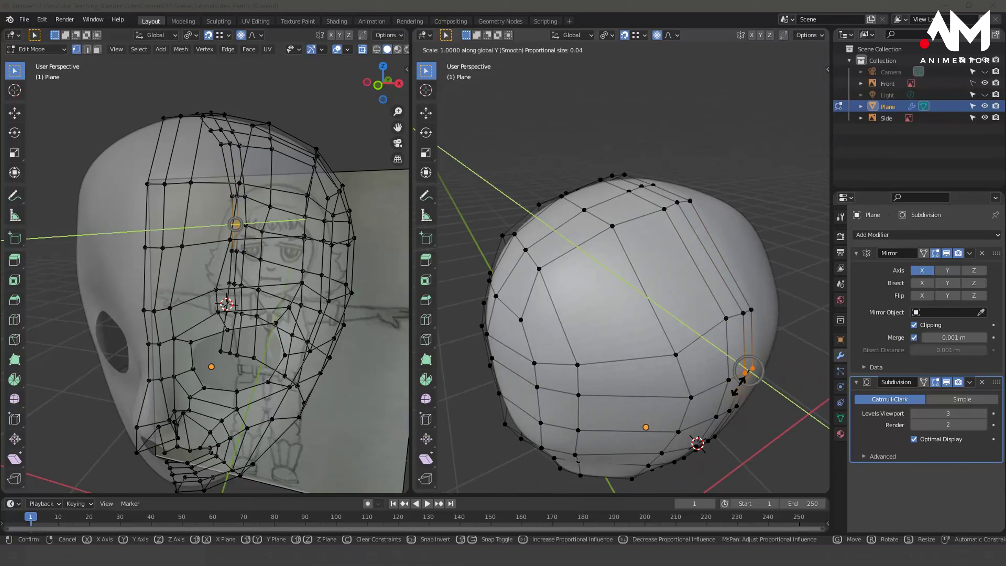
{"action": "key", "text": "Return"}
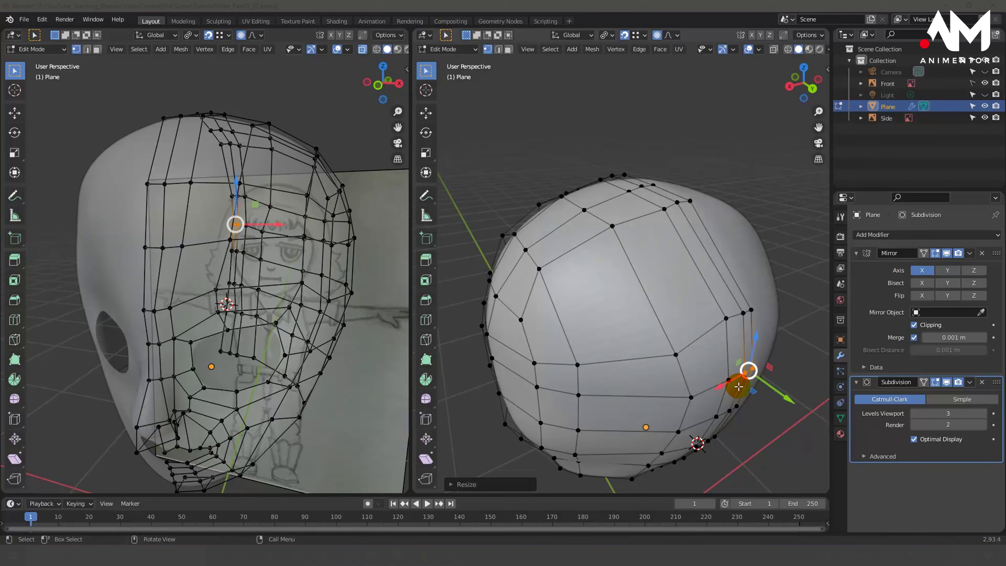
Flatten a lower side vertex to zero on Y and check the resulting edge.
{"action": "mouse_move", "coordinate": [717, 382]}
{"action": "middle_mouse_down"}
{"action": "mouse_move", "coordinate": [687, 286]}
{"action": "mouse_move", "coordinate": [661, 272]}
{"action": "middle_mouse_up"}
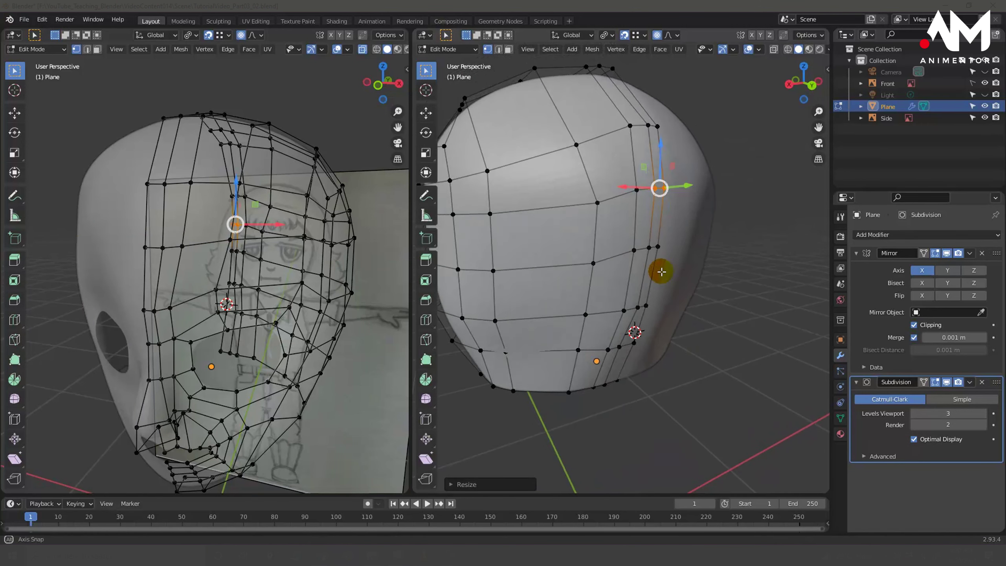
{"action": "left_click", "coordinate": [656, 263]}
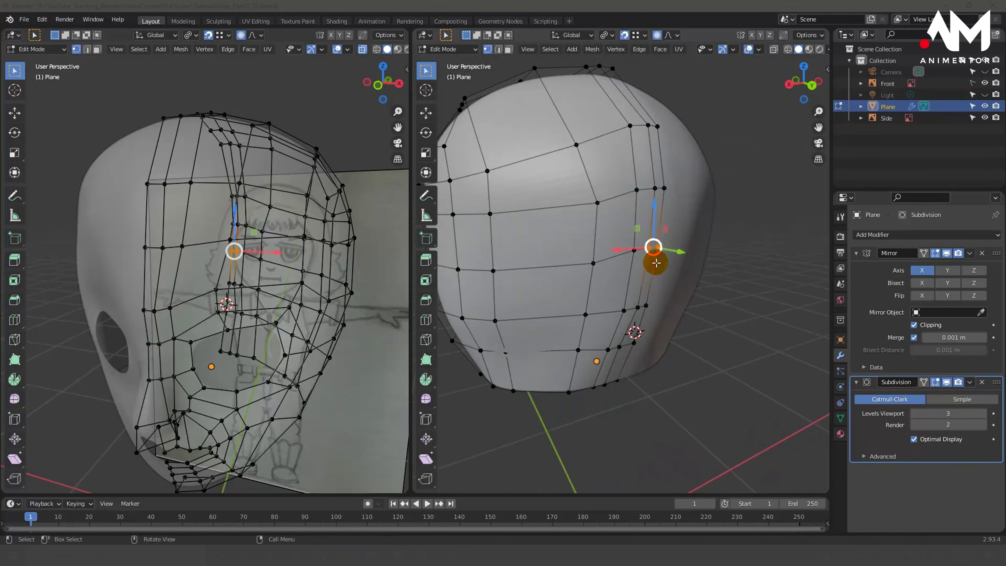
{"action": "key", "text": "s"}
{"action": "key", "text": "y"}
{"action": "type", "text": "0"}
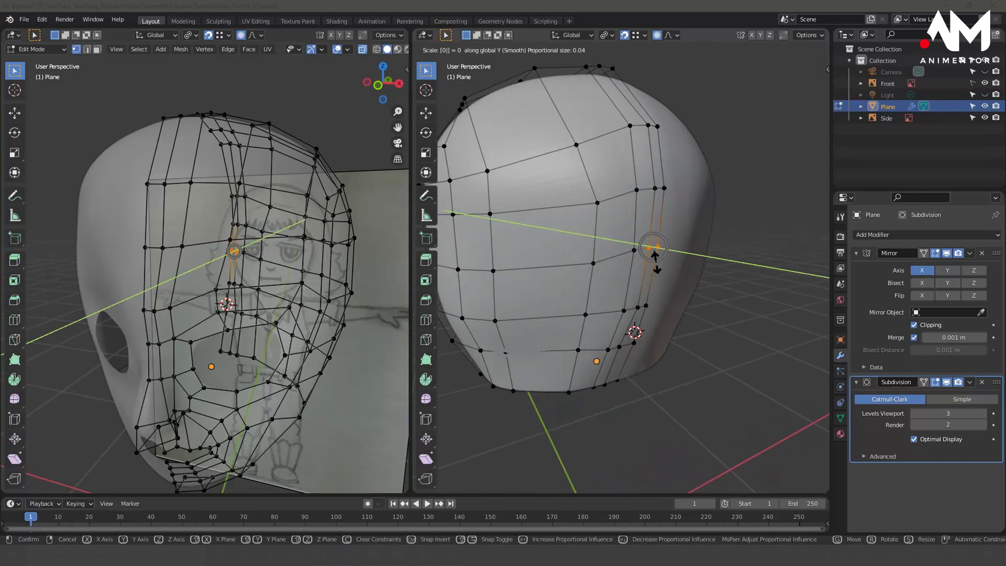
{"action": "key", "text": "Return"}
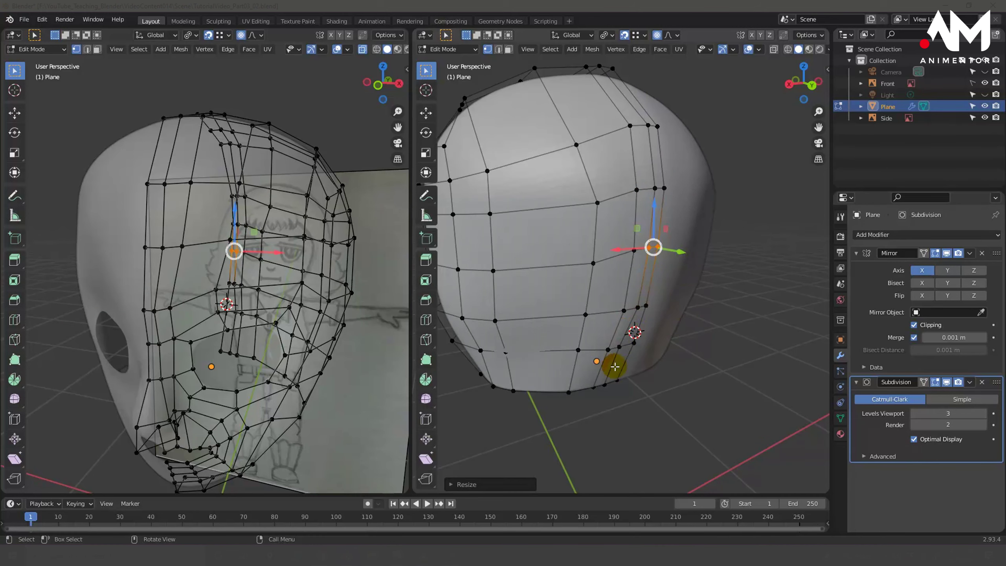
{"action": "mouse_move", "coordinate": [606, 286]}
{"action": "middle_mouse_down"}
{"action": "mouse_move", "coordinate": [566, 245]}
{"action": "mouse_move", "coordinate": [645, 254]}
{"action": "mouse_move", "coordinate": [635, 246]}
{"action": "mouse_move", "coordinate": [636, 200]}
{"action": "mouse_move", "coordinate": [637, 218]}
{"action": "middle_mouse_up"}
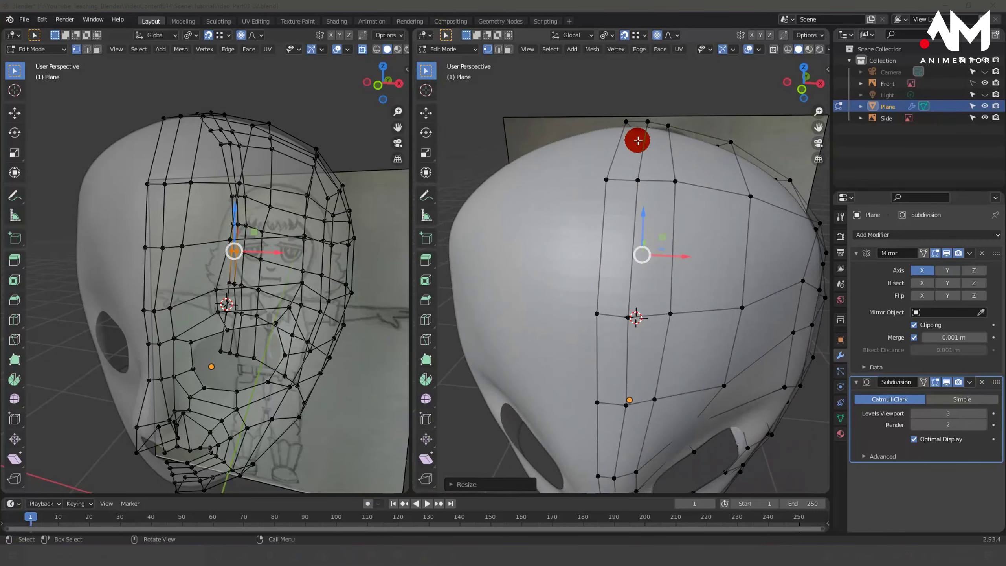
Orbit around the head and select another group of vertices on its side.
{"action": "middle_click_drag", "start_coordinate": [637, 140], "coordinate": [628, 135]}
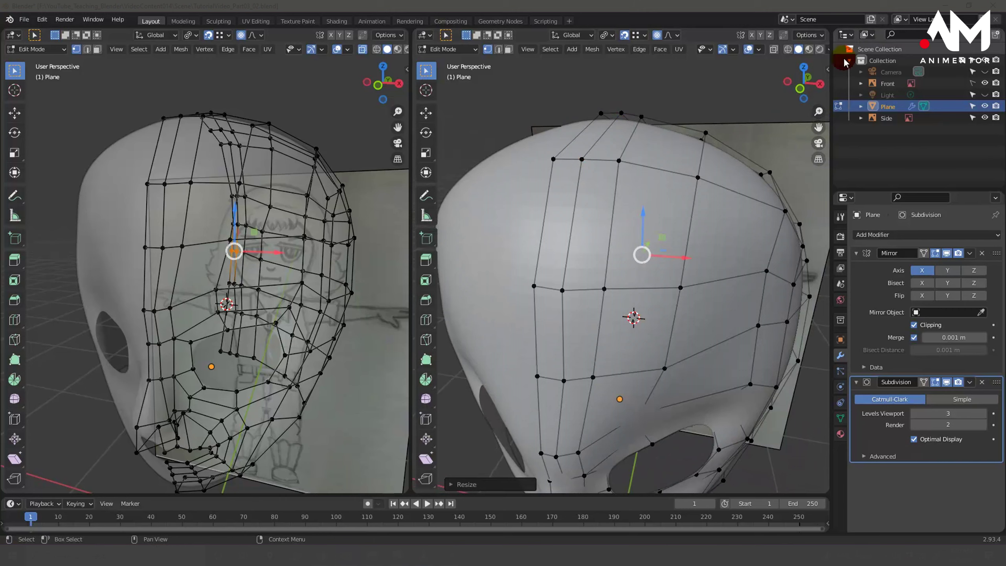
{"action": "left_click_drag", "start_coordinate": [808, 88], "coordinate": [642, 169]}
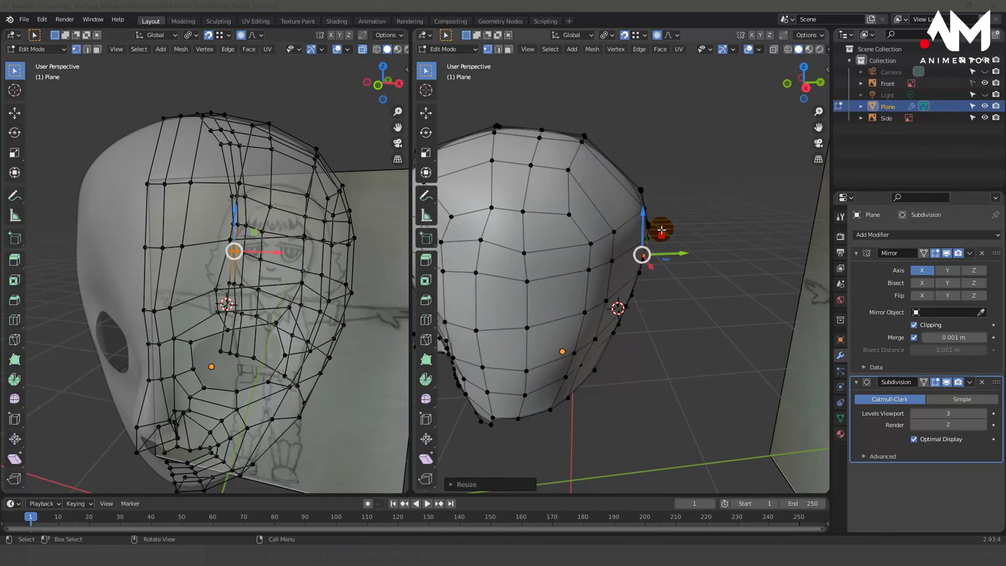
{"action": "right_click", "coordinate": [660, 282]}
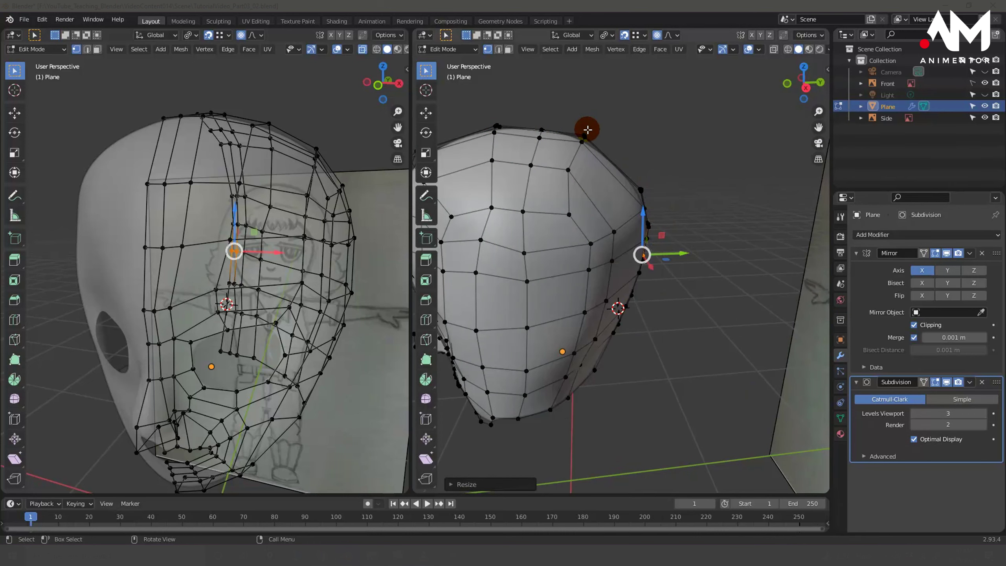
{"action": "middle_click_drag", "start_coordinate": [673, 186], "coordinate": [625, 185]}
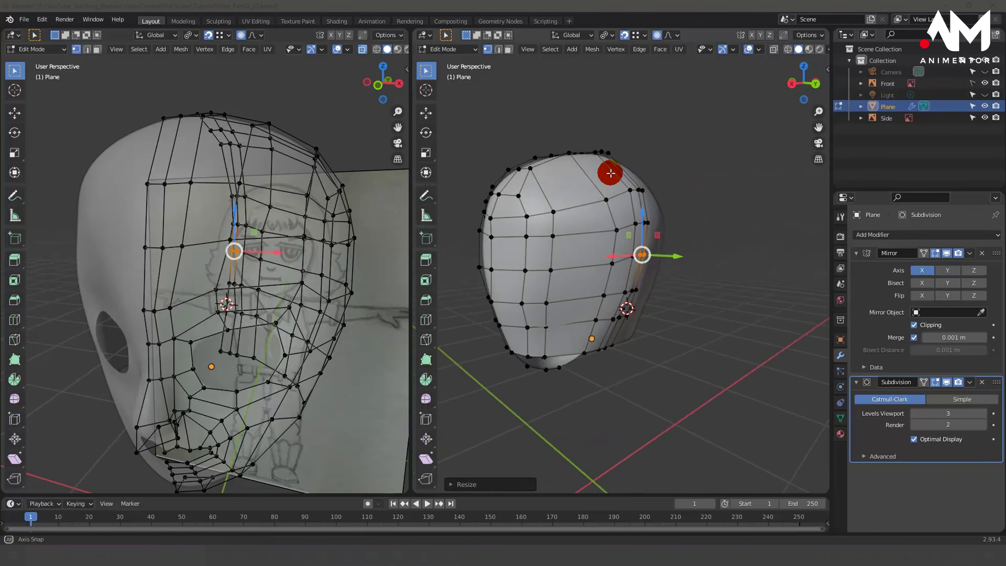
{"action": "left_click_drag", "start_coordinate": [637, 196], "coordinate": [638, 197]}
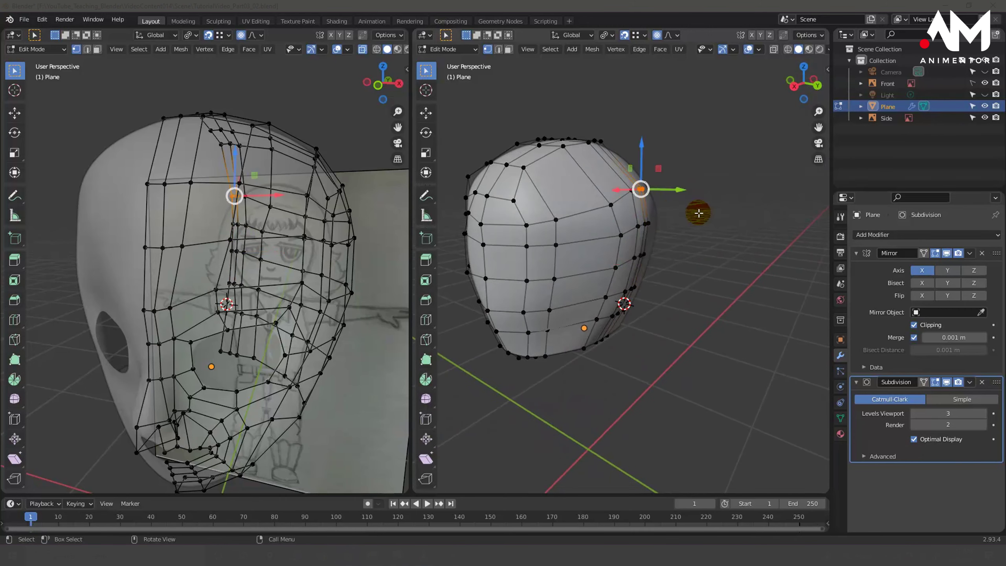
{"action": "scroll", "coordinate": [699, 211], "scroll_direction": "up", "scroll_amount": 3}
{"action": "mouse_move", "coordinate": [703, 209]}
{"action": "middle_mouse_down"}
{"action": "mouse_move", "coordinate": [649, 218]}
{"action": "mouse_move", "coordinate": [712, 225]}
{"action": "middle_mouse_up"}
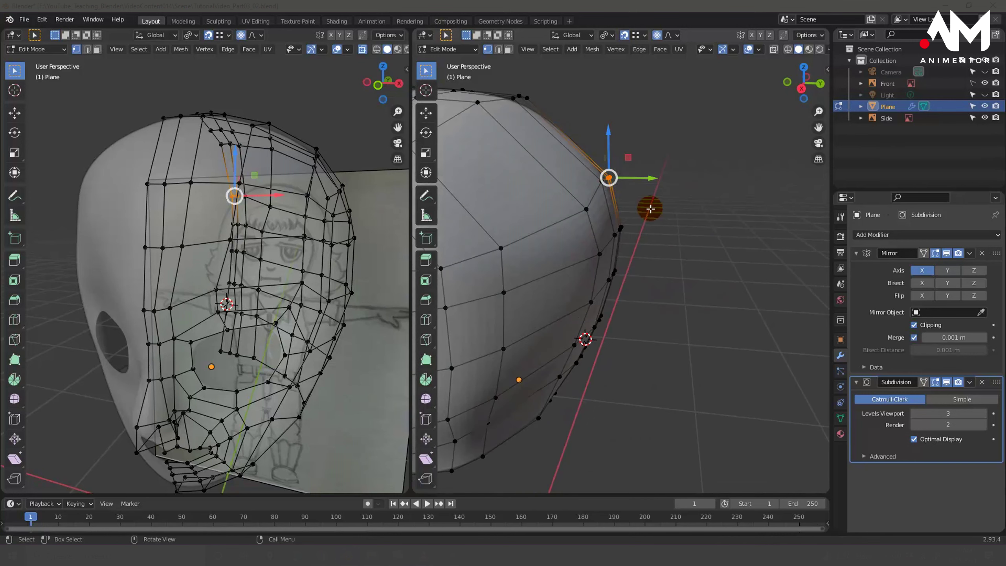
{"action": "mouse_move", "coordinate": [649, 197]}
{"action": "middle_mouse_down"}
{"action": "mouse_move", "coordinate": [624, 197]}
{"action": "mouse_move", "coordinate": [635, 197]}
{"action": "mouse_move", "coordinate": [632, 184]}
{"action": "middle_mouse_up"}
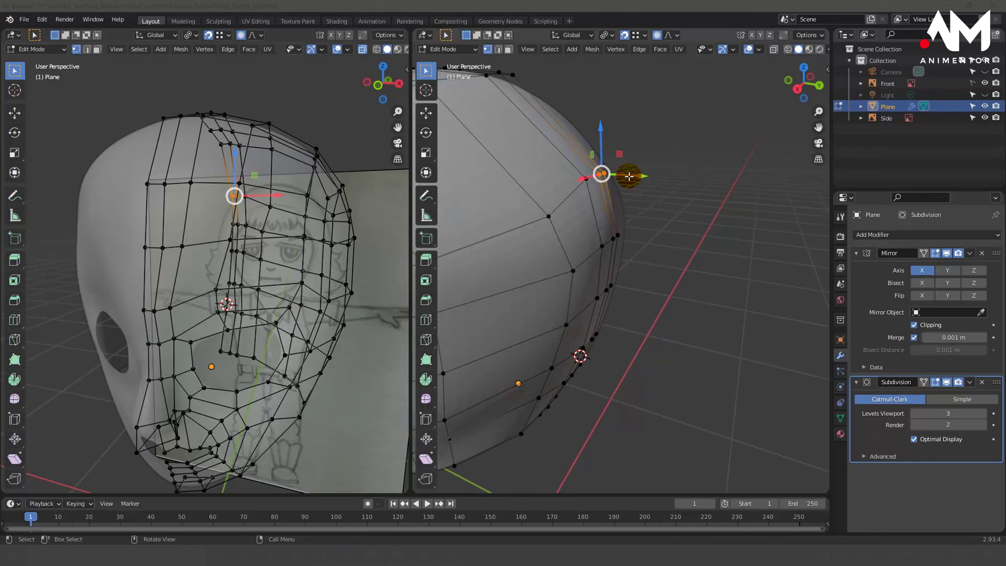
Flatten the selected side vertices to zero along Y and check the result from several angles.
{"action": "key", "text": "s"}
{"action": "key", "text": "y"}
{"action": "key", "text": "Return"}
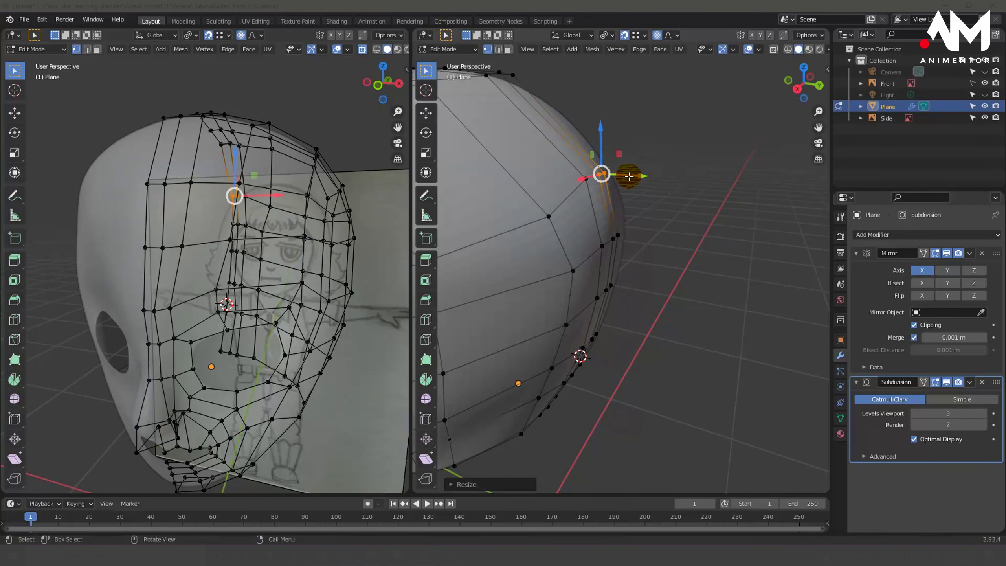
{"action": "mouse_move", "coordinate": [625, 182]}
{"action": "middle_mouse_down"}
{"action": "mouse_move", "coordinate": [521, 177]}
{"action": "mouse_move", "coordinate": [575, 160]}
{"action": "mouse_move", "coordinate": [646, 318]}
{"action": "mouse_move", "coordinate": [725, 314]}
{"action": "mouse_move", "coordinate": [595, 251]}
{"action": "mouse_move", "coordinate": [661, 281]}
{"action": "mouse_move", "coordinate": [606, 285]}
{"action": "mouse_move", "coordinate": [694, 274]}
{"action": "mouse_move", "coordinate": [642, 250]}
{"action": "middle_mouse_up"}
{"action": "scroll", "coordinate": [588, 270], "scroll_direction": "down", "scroll_amount": 3}
{"action": "mouse_move", "coordinate": [690, 298]}
{"action": "middle_mouse_down"}
{"action": "mouse_move", "coordinate": [602, 266]}
{"action": "mouse_move", "coordinate": [659, 280]}
{"action": "mouse_move", "coordinate": [694, 309]}
{"action": "mouse_move", "coordinate": [694, 263]}
{"action": "middle_mouse_up"}
{"action": "left_click", "coordinate": [824, 50]}
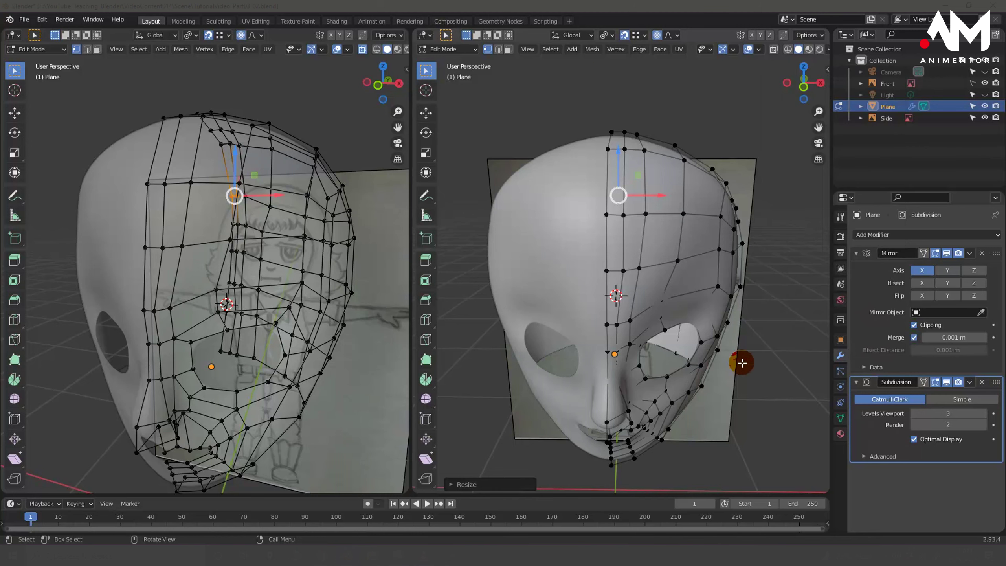
Set viewport lighting to MatCap with the light glossy grey sphere, then pick a top-of-head vertex.
{"action": "left_click", "coordinate": [828, 51]}
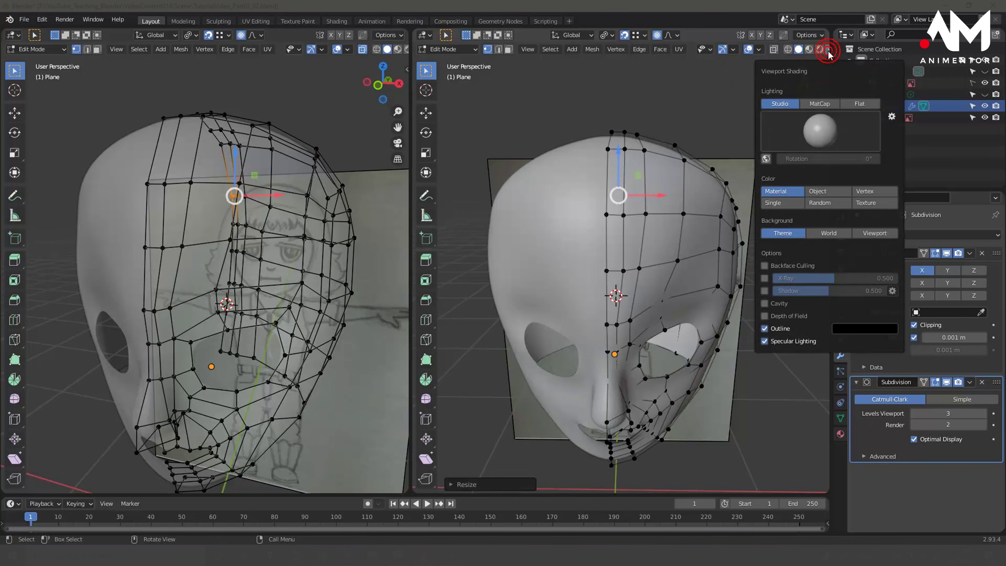
{"action": "left_click", "coordinate": [823, 103]}
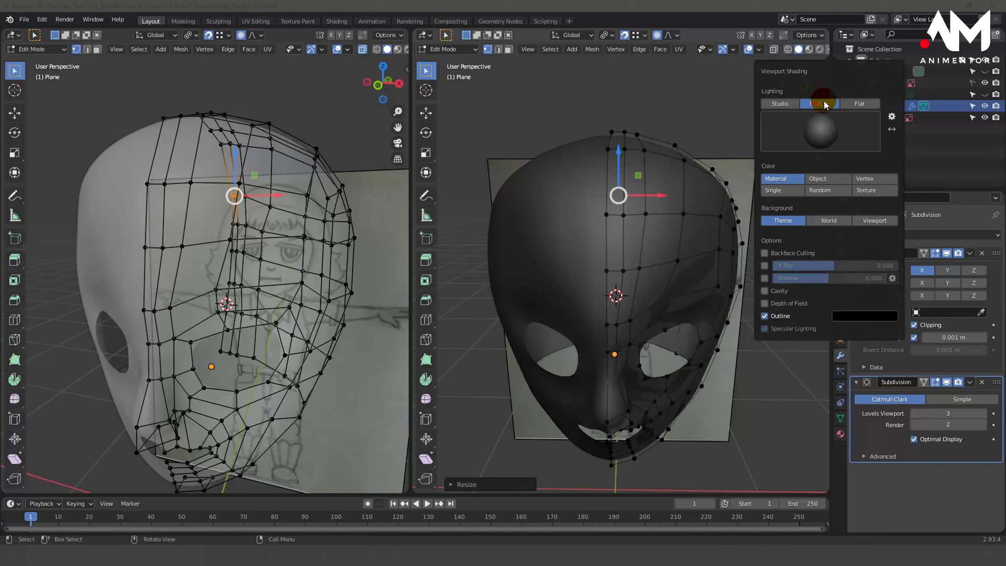
{"action": "left_click", "coordinate": [822, 123]}
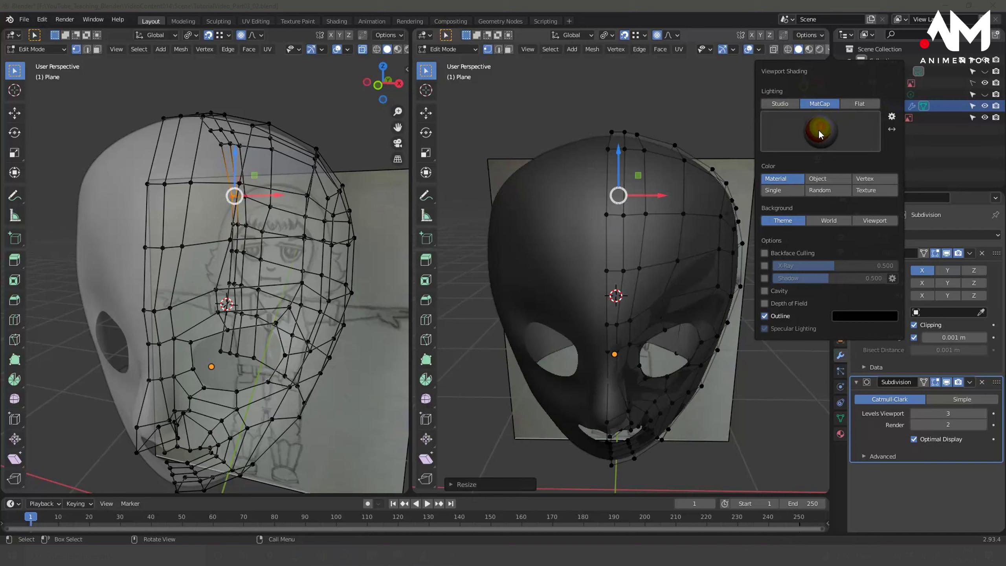
{"action": "left_click", "coordinate": [819, 132]}
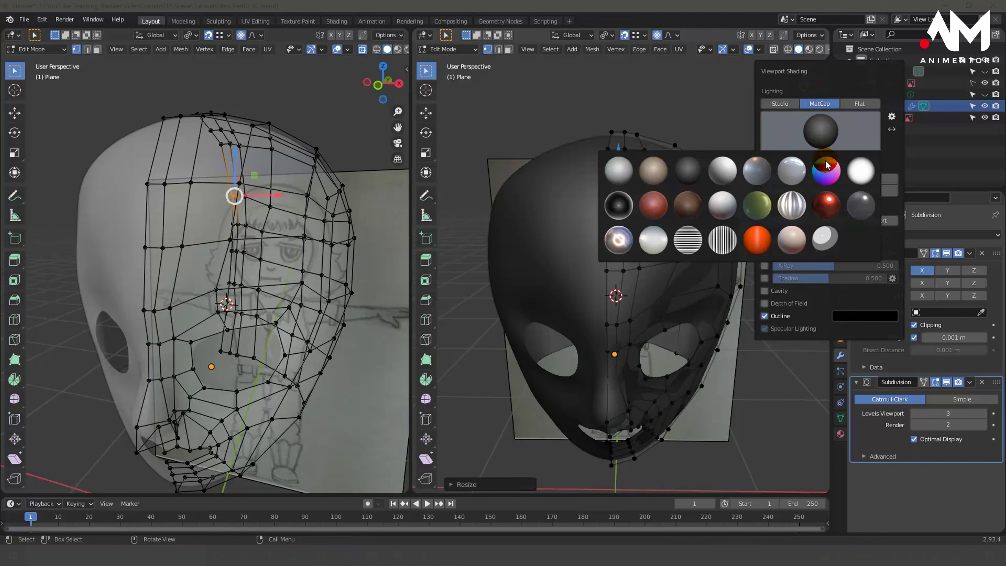
{"action": "left_click", "coordinate": [865, 200]}
{"action": "left_click", "coordinate": [623, 239]}
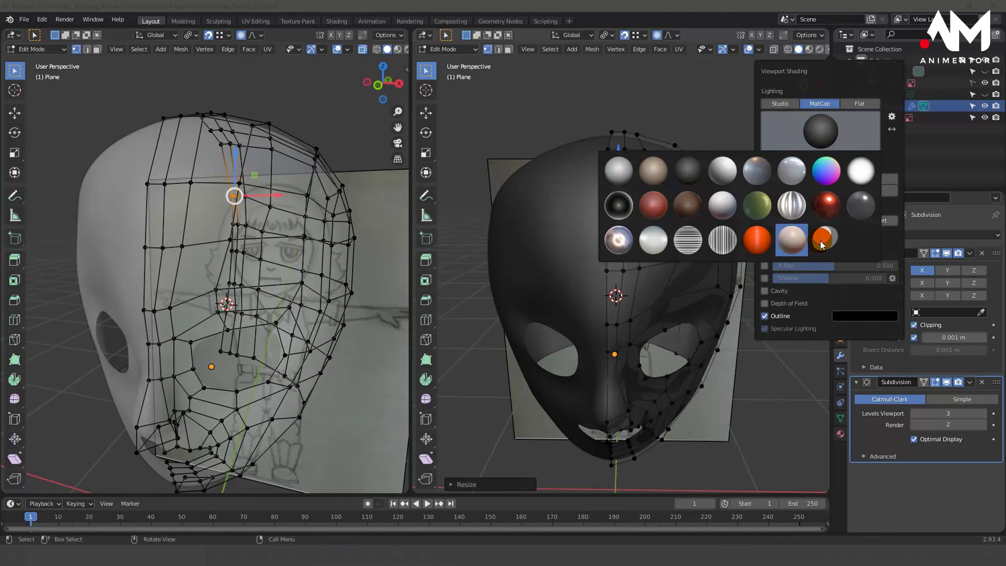
{"action": "left_click", "coordinate": [646, 233]}
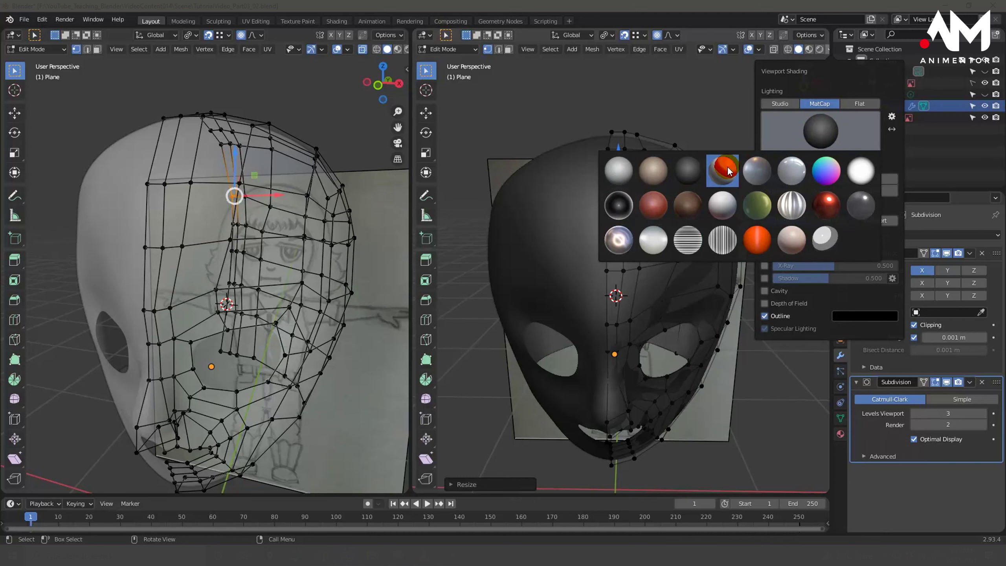
{"action": "left_click", "coordinate": [758, 170]}
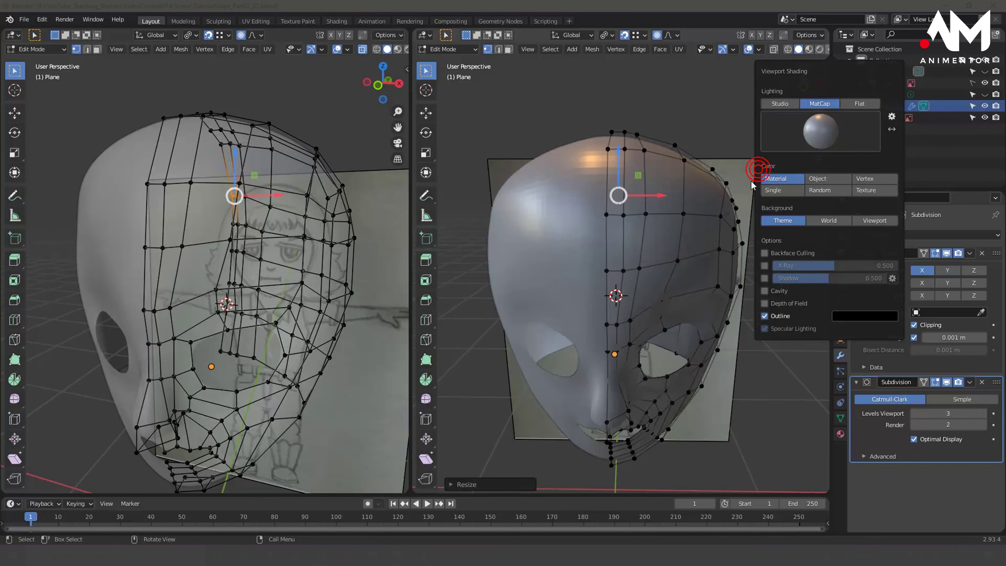
{"action": "mouse_move", "coordinate": [634, 222]}
{"action": "middle_mouse_down"}
{"action": "mouse_move", "coordinate": [678, 258]}
{"action": "mouse_move", "coordinate": [641, 294]}
{"action": "mouse_move", "coordinate": [557, 288]}
{"action": "mouse_move", "coordinate": [510, 259]}
{"action": "mouse_move", "coordinate": [608, 221]}
{"action": "mouse_move", "coordinate": [631, 252]}
{"action": "mouse_move", "coordinate": [609, 287]}
{"action": "mouse_move", "coordinate": [632, 325]}
{"action": "mouse_move", "coordinate": [698, 298]}
{"action": "mouse_move", "coordinate": [675, 265]}
{"action": "mouse_move", "coordinate": [714, 238]}
{"action": "mouse_move", "coordinate": [696, 214]}
{"action": "mouse_move", "coordinate": [695, 224]}
{"action": "mouse_move", "coordinate": [658, 227]}
{"action": "mouse_move", "coordinate": [662, 256]}
{"action": "mouse_move", "coordinate": [517, 254]}
{"action": "mouse_move", "coordinate": [568, 246]}
{"action": "middle_mouse_up"}
{"action": "left_click", "coordinate": [684, 194]}
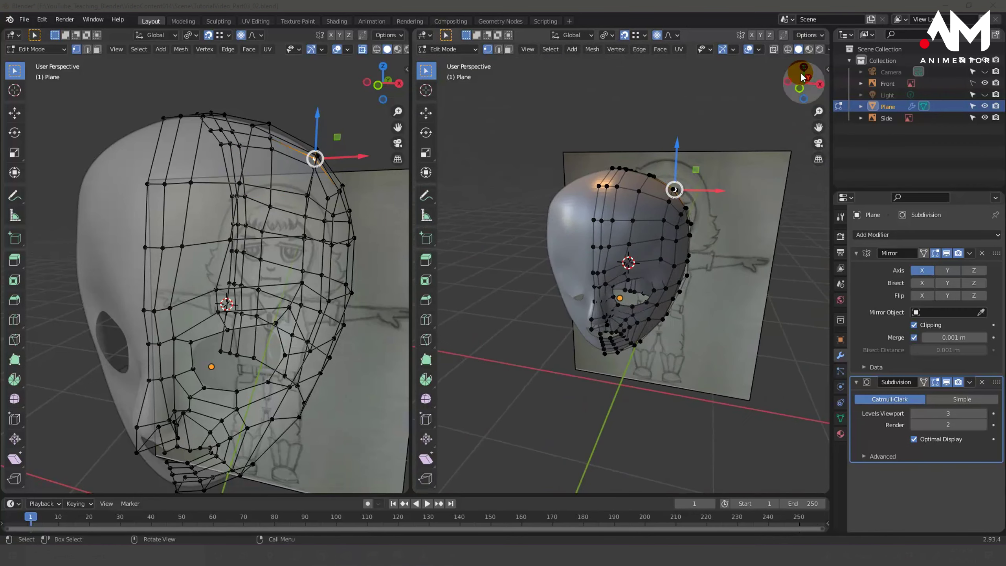
Apply the dark glossy MatCap from the first row and orbit in close on the head.
{"action": "left_click", "coordinate": [823, 48]}
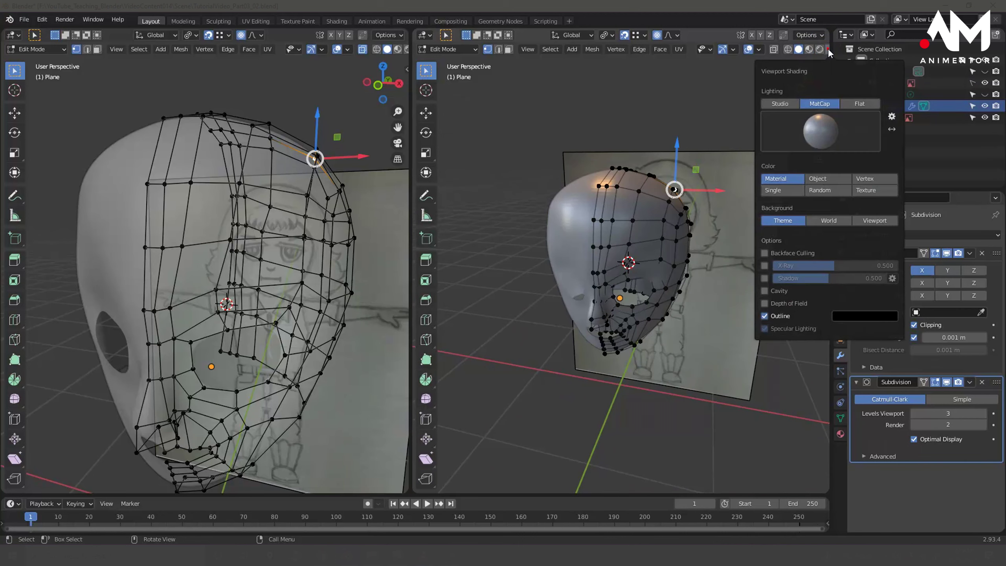
{"action": "left_click", "coordinate": [817, 130]}
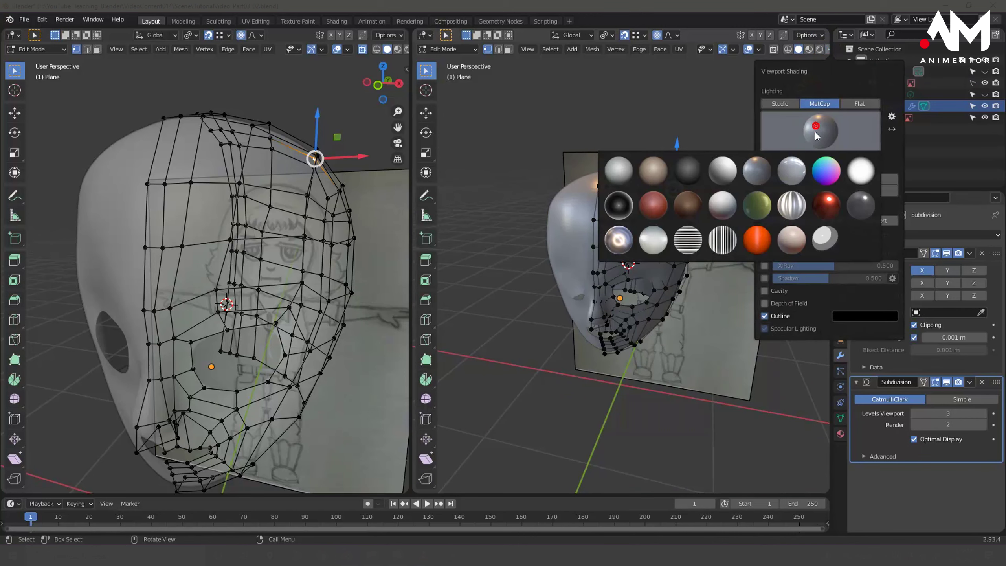
{"action": "left_click", "coordinate": [686, 174]}
{"action": "scroll", "coordinate": [626, 242], "scroll_direction": "up", "scroll_amount": 3}
{"action": "mouse_move", "coordinate": [602, 234]}
{"action": "middle_mouse_down"}
{"action": "mouse_move", "coordinate": [658, 219]}
{"action": "mouse_move", "coordinate": [700, 259]}
{"action": "mouse_move", "coordinate": [671, 258]}
{"action": "mouse_move", "coordinate": [685, 276]}
{"action": "mouse_move", "coordinate": [653, 283]}
{"action": "mouse_move", "coordinate": [634, 252]}
{"action": "mouse_move", "coordinate": [678, 242]}
{"action": "mouse_move", "coordinate": [673, 269]}
{"action": "mouse_move", "coordinate": [660, 276]}
{"action": "mouse_move", "coordinate": [670, 254]}
{"action": "mouse_move", "coordinate": [696, 252]}
{"action": "mouse_move", "coordinate": [647, 229]}
{"action": "mouse_move", "coordinate": [581, 240]}
{"action": "mouse_move", "coordinate": [530, 231]}
{"action": "mouse_move", "coordinate": [527, 254]}
{"action": "mouse_move", "coordinate": [590, 255]}
{"action": "mouse_move", "coordinate": [674, 281]}
{"action": "mouse_move", "coordinate": [629, 253]}
{"action": "mouse_move", "coordinate": [834, 403]}
{"action": "middle_mouse_up"}
{"action": "scroll", "coordinate": [667, 234], "scroll_direction": "down", "scroll_amount": 3}
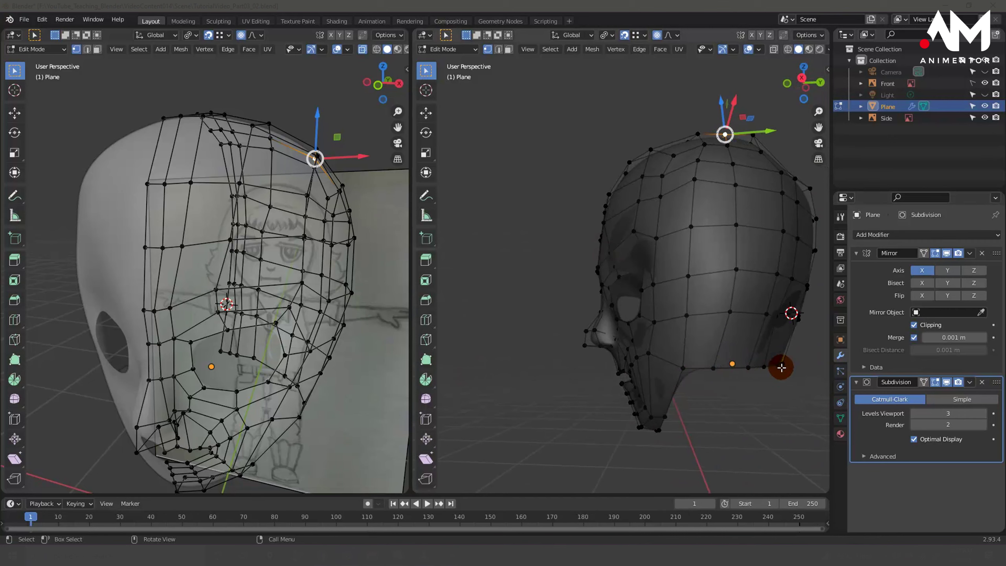
Orbit the dark-shaded head from front, rear and above, ending on a frontal view.
{"action": "mouse_move", "coordinate": [760, 397]}
{"action": "middle_mouse_down"}
{"action": "mouse_move", "coordinate": [778, 376]}
{"action": "mouse_move", "coordinate": [707, 368]}
{"action": "middle_mouse_up"}
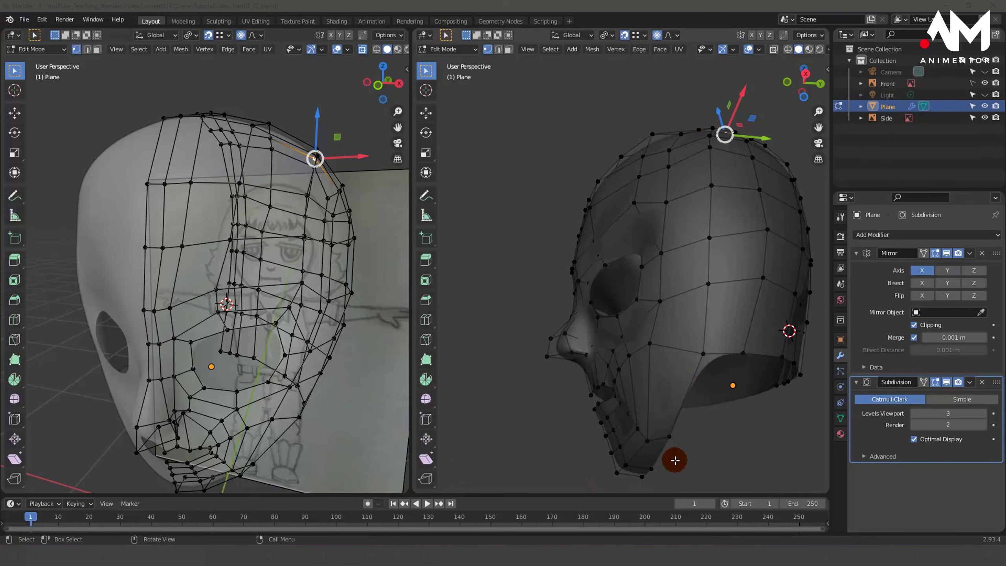
{"action": "mouse_move", "coordinate": [675, 460]}
{"action": "middle_mouse_down"}
{"action": "mouse_move", "coordinate": [714, 431]}
{"action": "mouse_move", "coordinate": [723, 458]}
{"action": "mouse_move", "coordinate": [667, 303]}
{"action": "mouse_move", "coordinate": [640, 326]}
{"action": "mouse_move", "coordinate": [597, 293]}
{"action": "middle_mouse_up"}
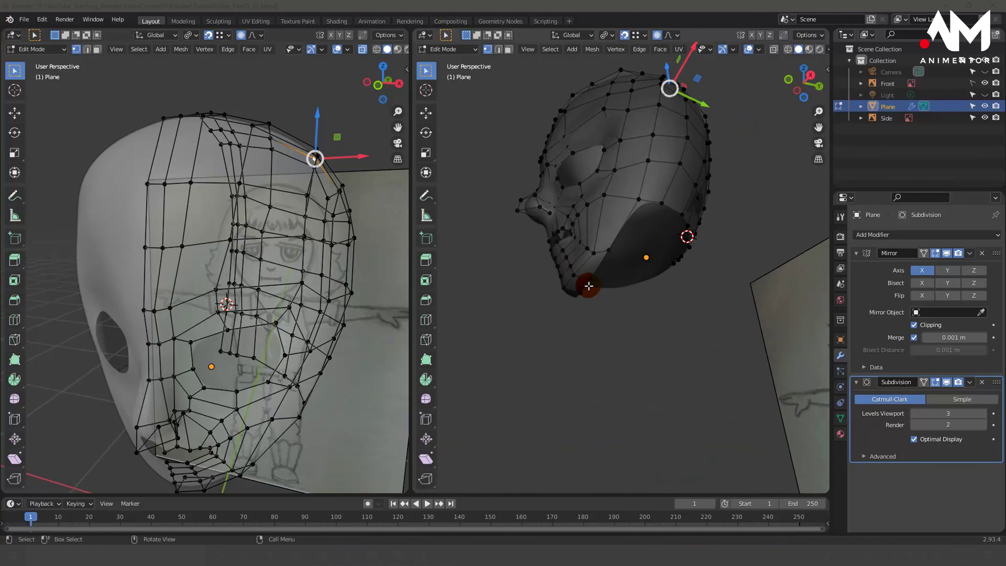
{"action": "mouse_move", "coordinate": [657, 317]}
{"action": "middle_mouse_down"}
{"action": "mouse_move", "coordinate": [674, 287]}
{"action": "mouse_move", "coordinate": [678, 297]}
{"action": "mouse_move", "coordinate": [602, 237]}
{"action": "mouse_move", "coordinate": [582, 289]}
{"action": "middle_mouse_up"}
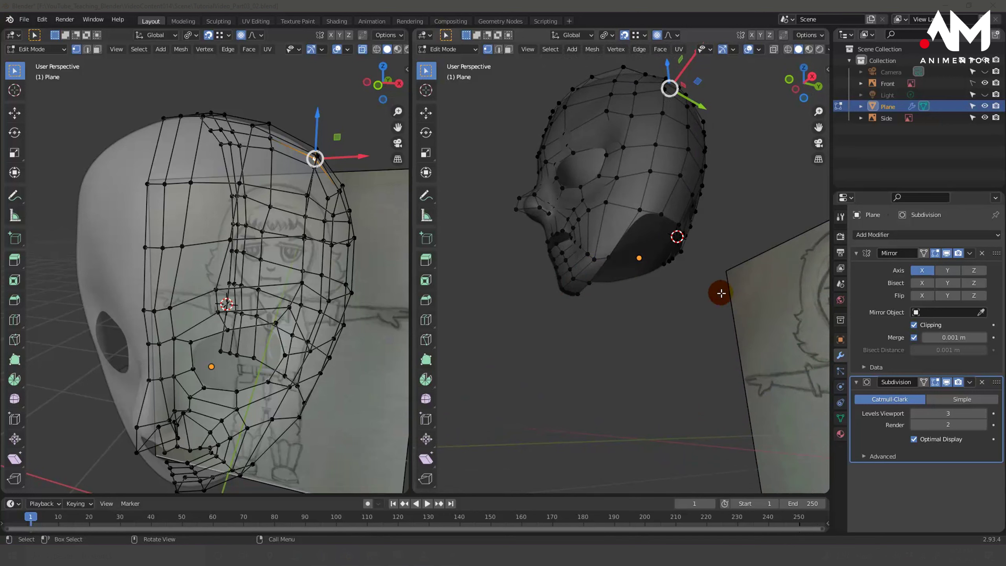
{"action": "mouse_move", "coordinate": [666, 290]}
{"action": "middle_mouse_down"}
{"action": "mouse_move", "coordinate": [631, 300]}
{"action": "mouse_move", "coordinate": [662, 312]}
{"action": "mouse_move", "coordinate": [656, 324]}
{"action": "middle_mouse_up"}
{"action": "middle_click_drag", "start_coordinate": [667, 272], "coordinate": [662, 329]}
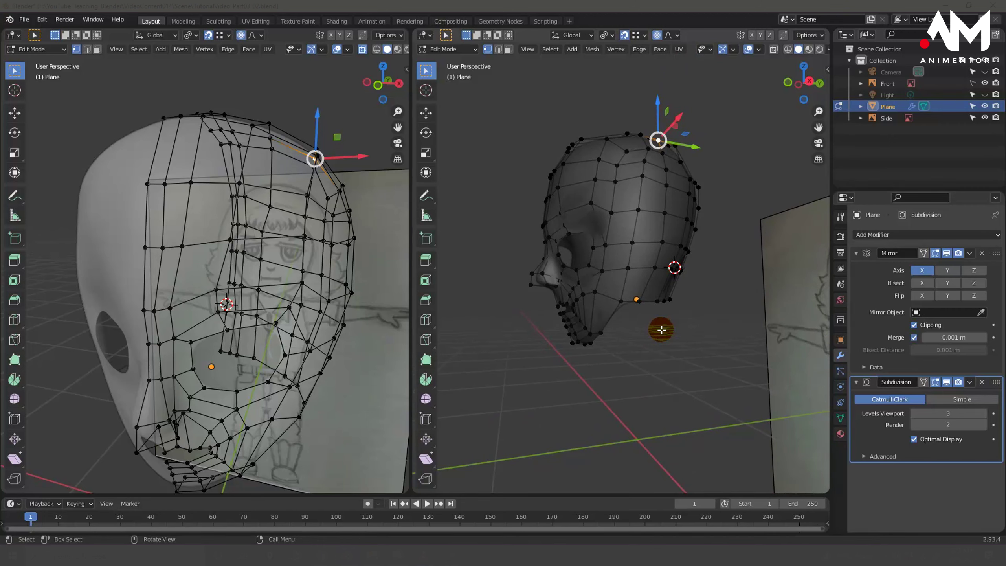
{"action": "mouse_move", "coordinate": [661, 330]}
{"action": "middle_mouse_down"}
{"action": "mouse_move", "coordinate": [633, 303]}
{"action": "mouse_move", "coordinate": [691, 299]}
{"action": "middle_mouse_up"}
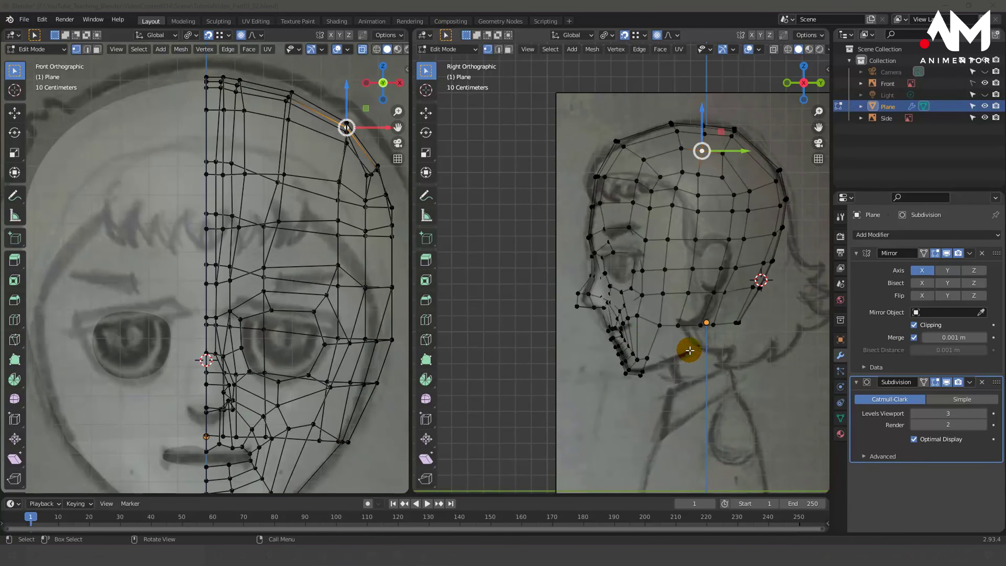